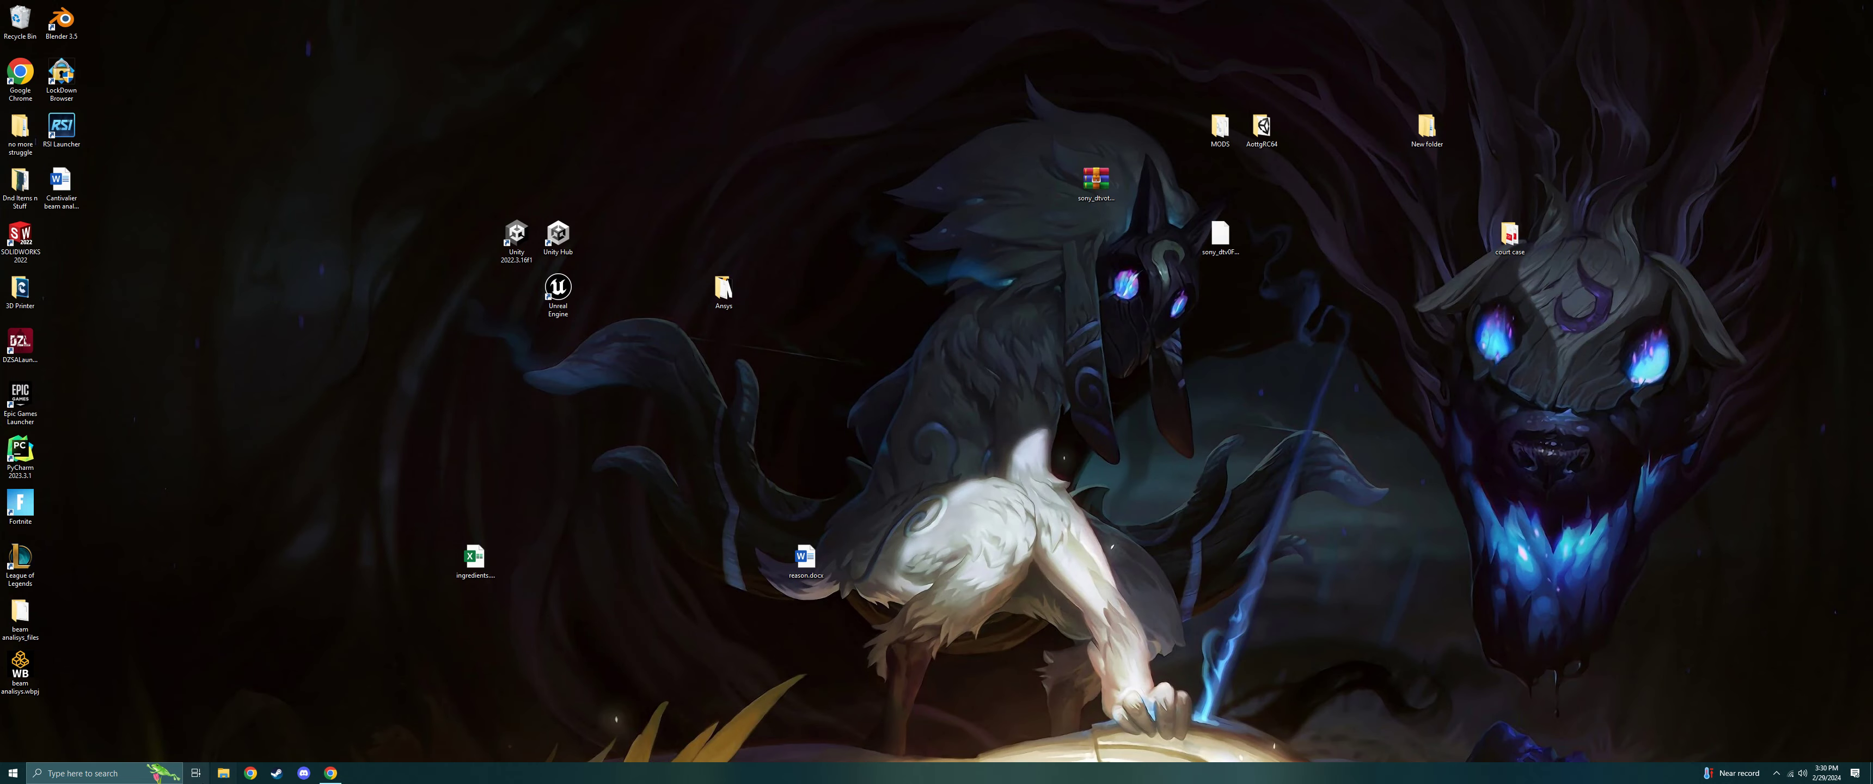
# Start Workbench 2024 R1 in a maximized window and add a Modal analysis system to the project schematic.
pyautogui.click(92, 773)
pyautogui.write('work')
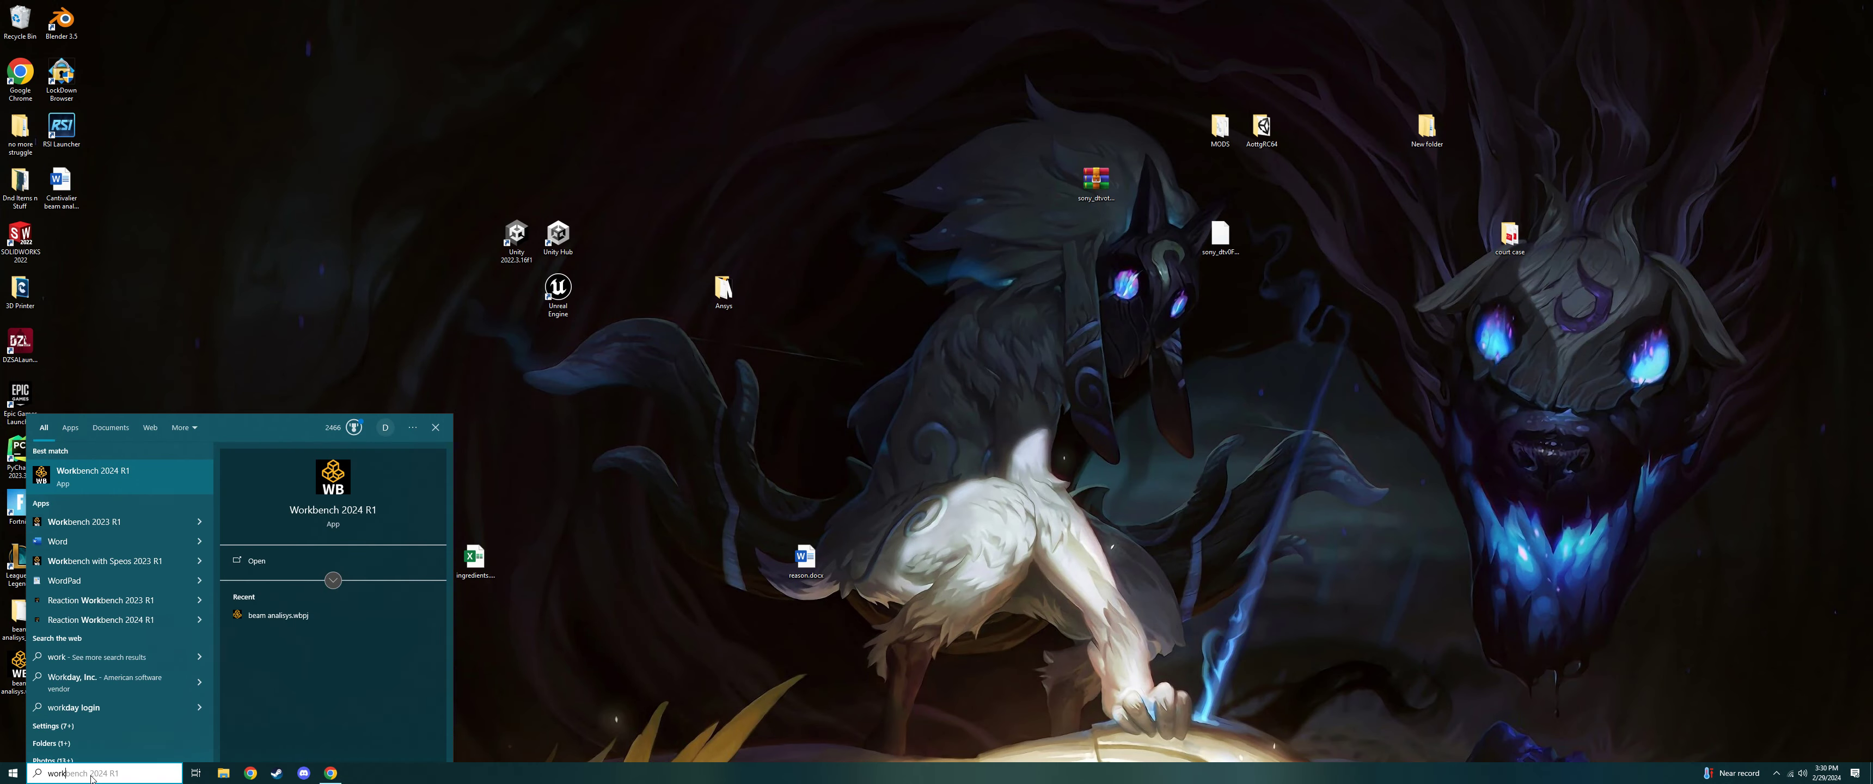
pyautogui.press('Return')
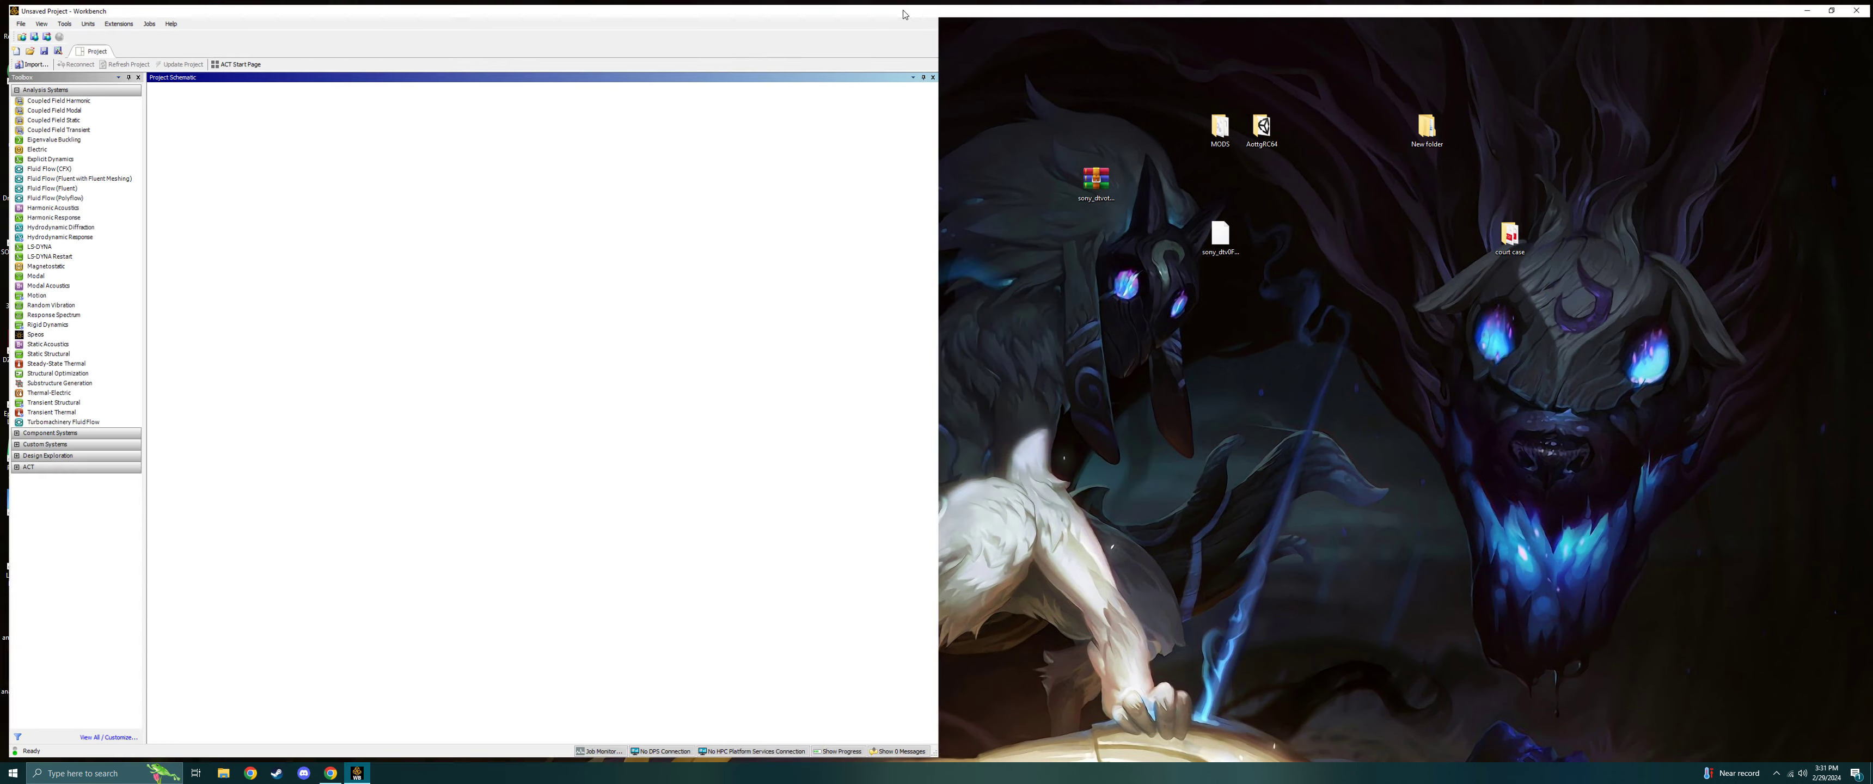
pyautogui.click(898, 8)
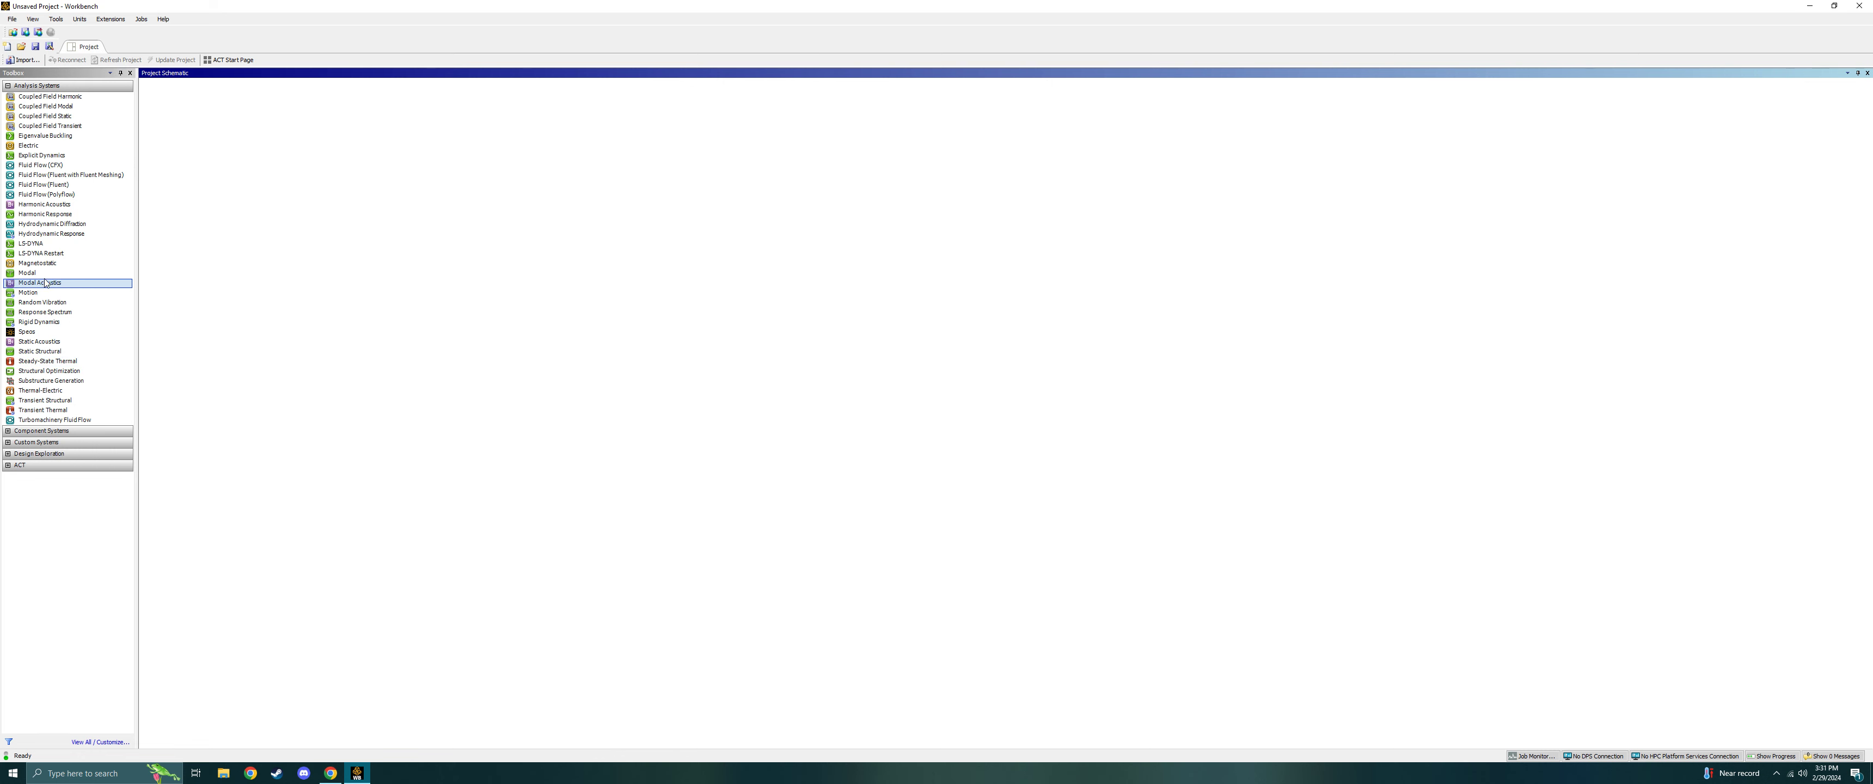
pyautogui.moveTo(26, 273); pyautogui.dragTo(204, 138)
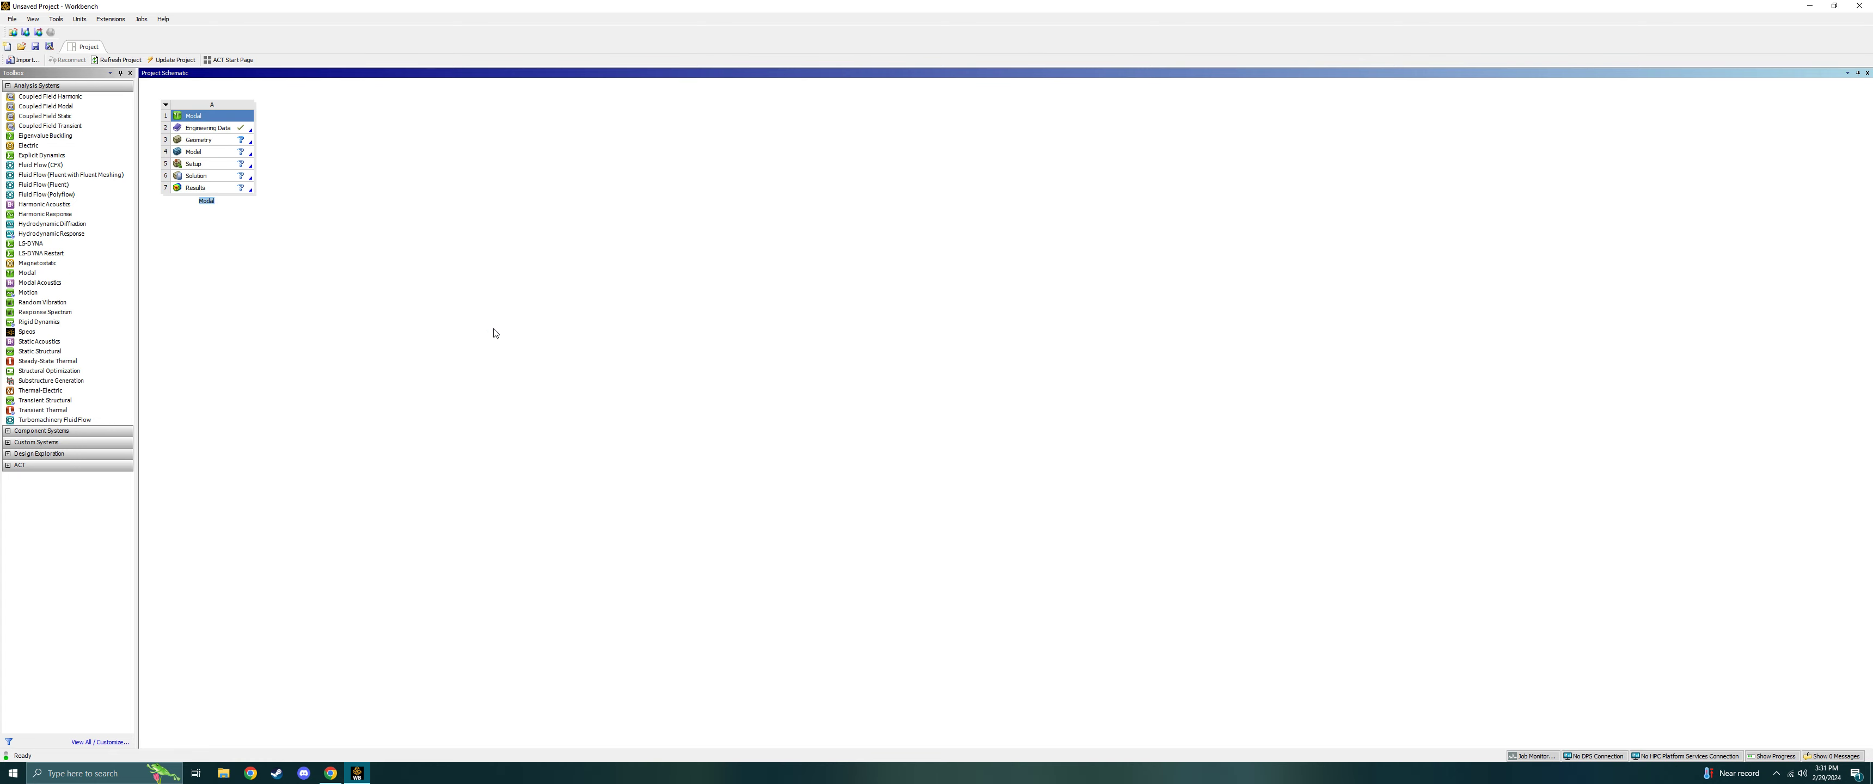
# Open the Modal system's engineering data and show the materials in the ANSYS GRANTA Materials Data for Simulation (Sample) source.
pyautogui.doubleClick(218, 128)
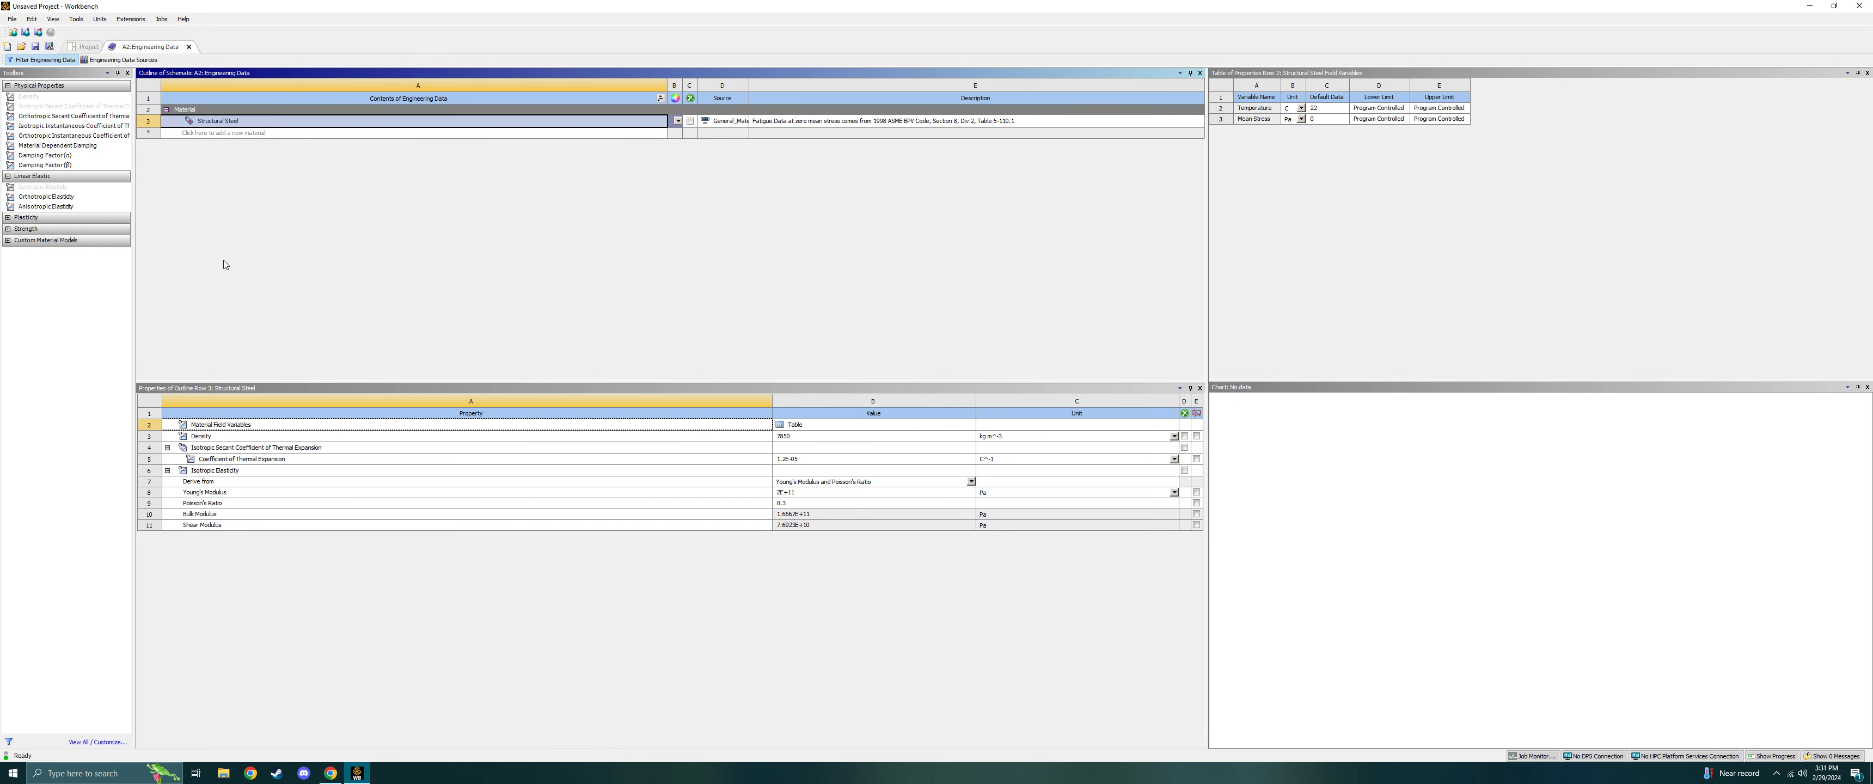
pyautogui.click(109, 64)
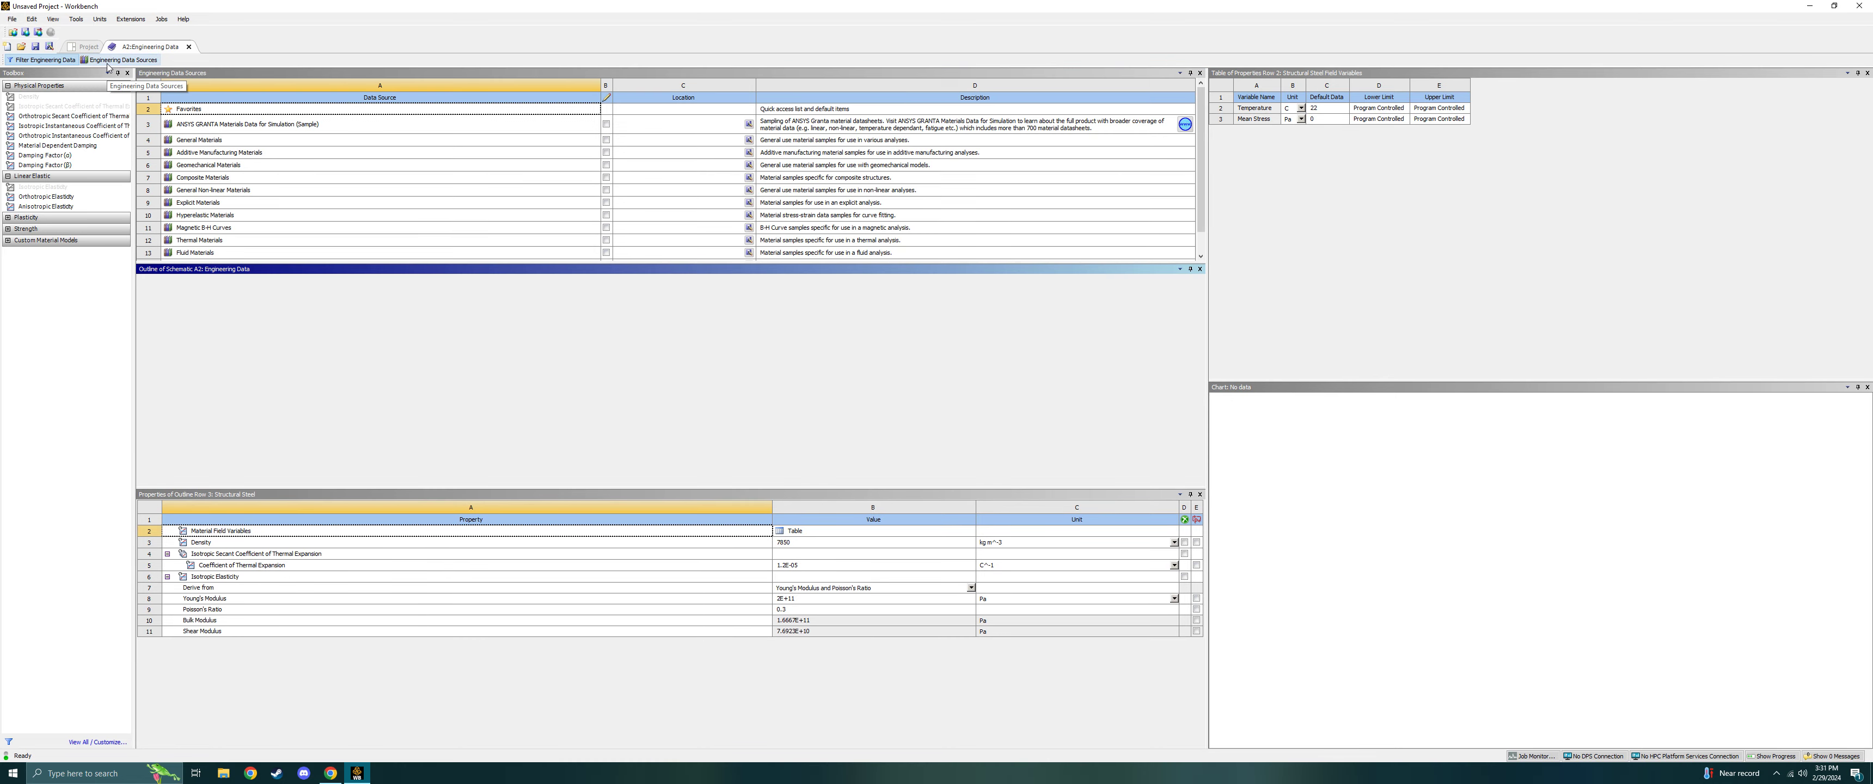
pyautogui.click(231, 126)
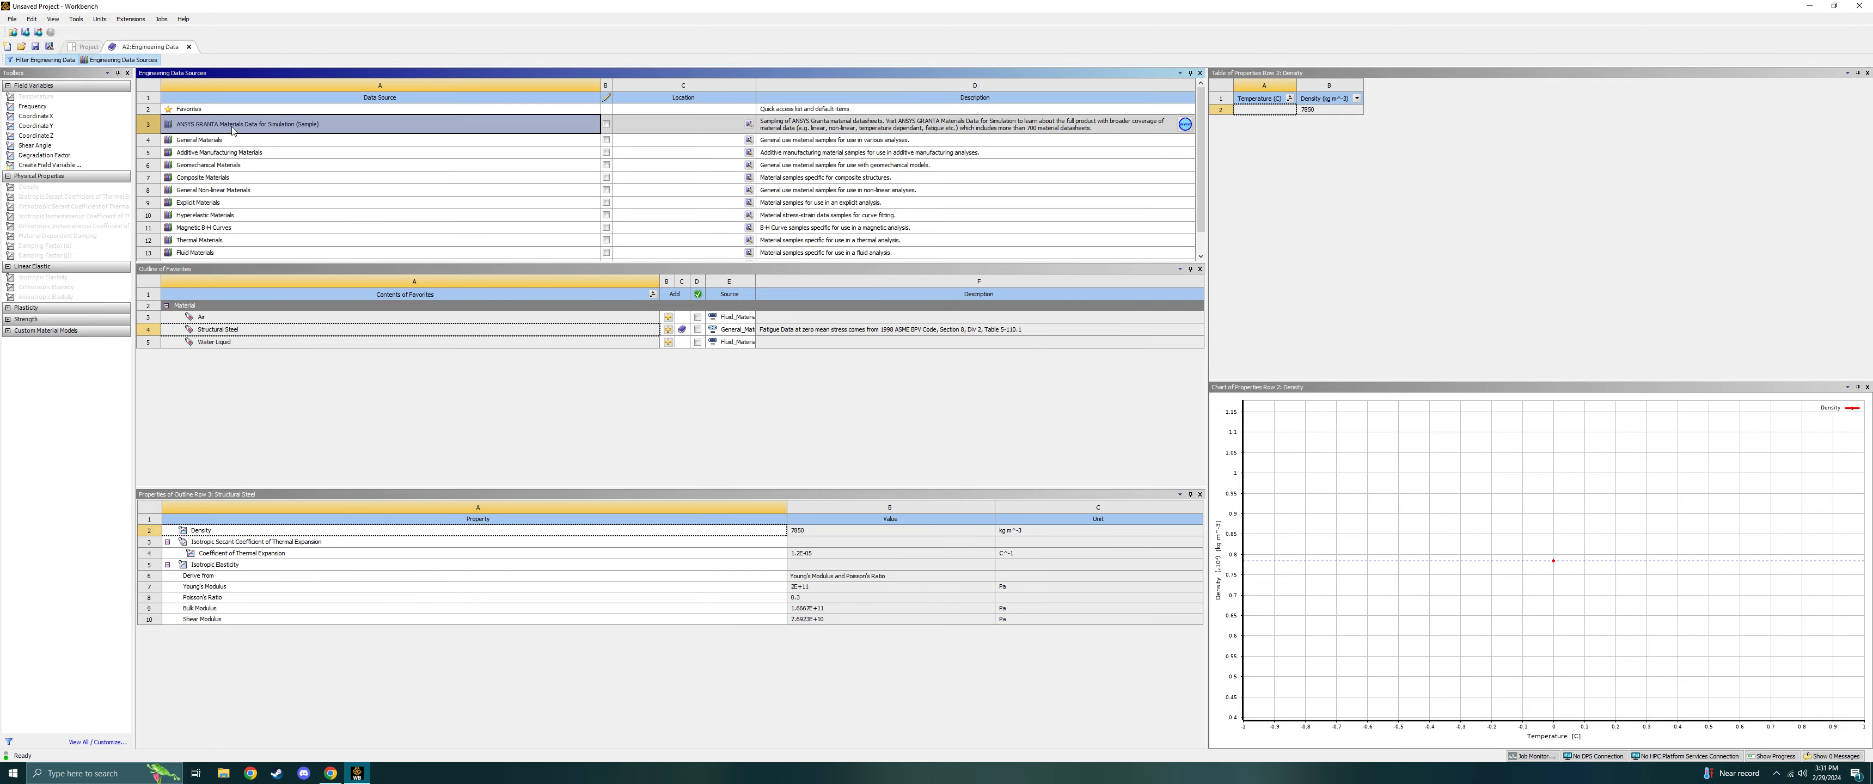
# Switch to Chrome to check the beam material in the Beam Vibration Analysis assignment, and return to Workbench.
pyautogui.click(332, 774)
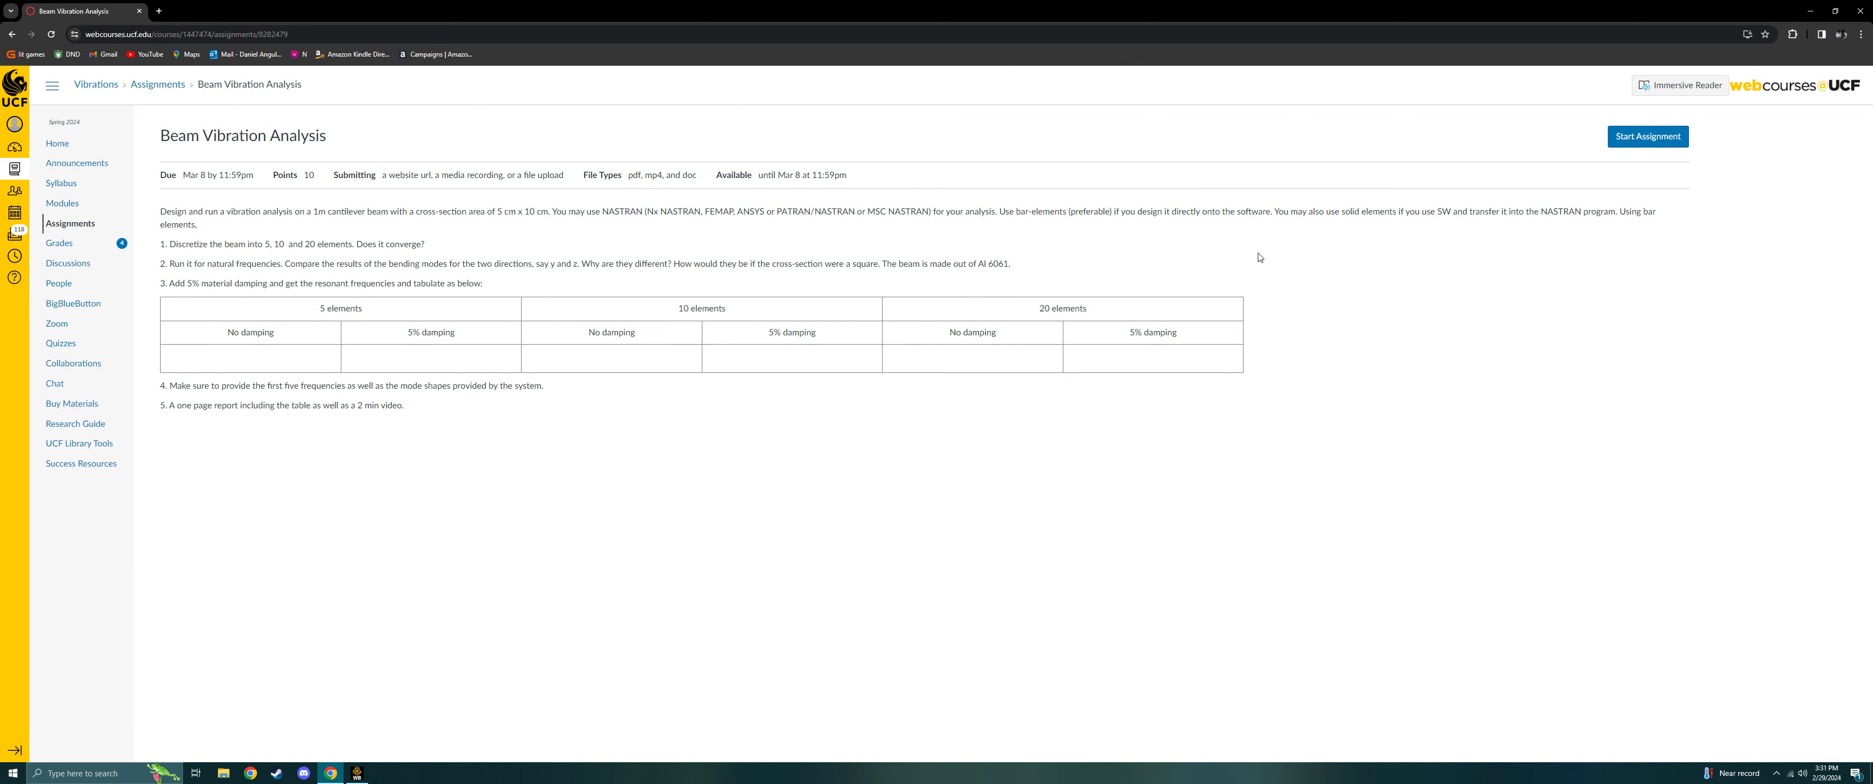
pyautogui.moveTo(980, 265); pyautogui.dragTo(1025, 273)
pyautogui.click(357, 773)
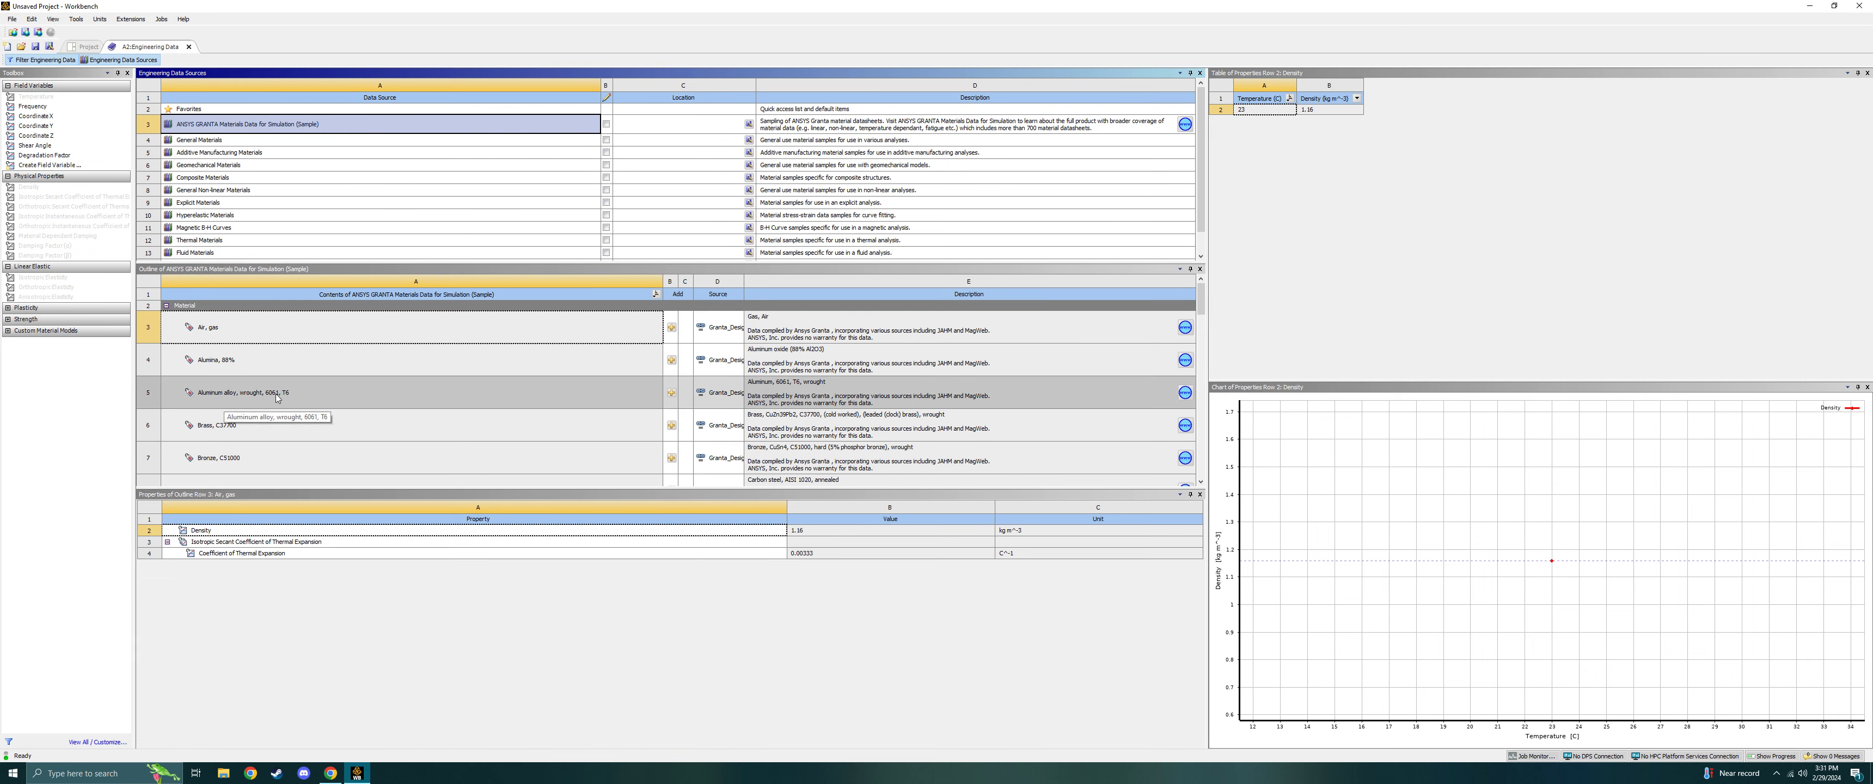
# Add Aluminum alloy, wrought, 6061, T6 to the project's engineering data and delete Structural Steel from its materials.
pyautogui.click(672, 394)
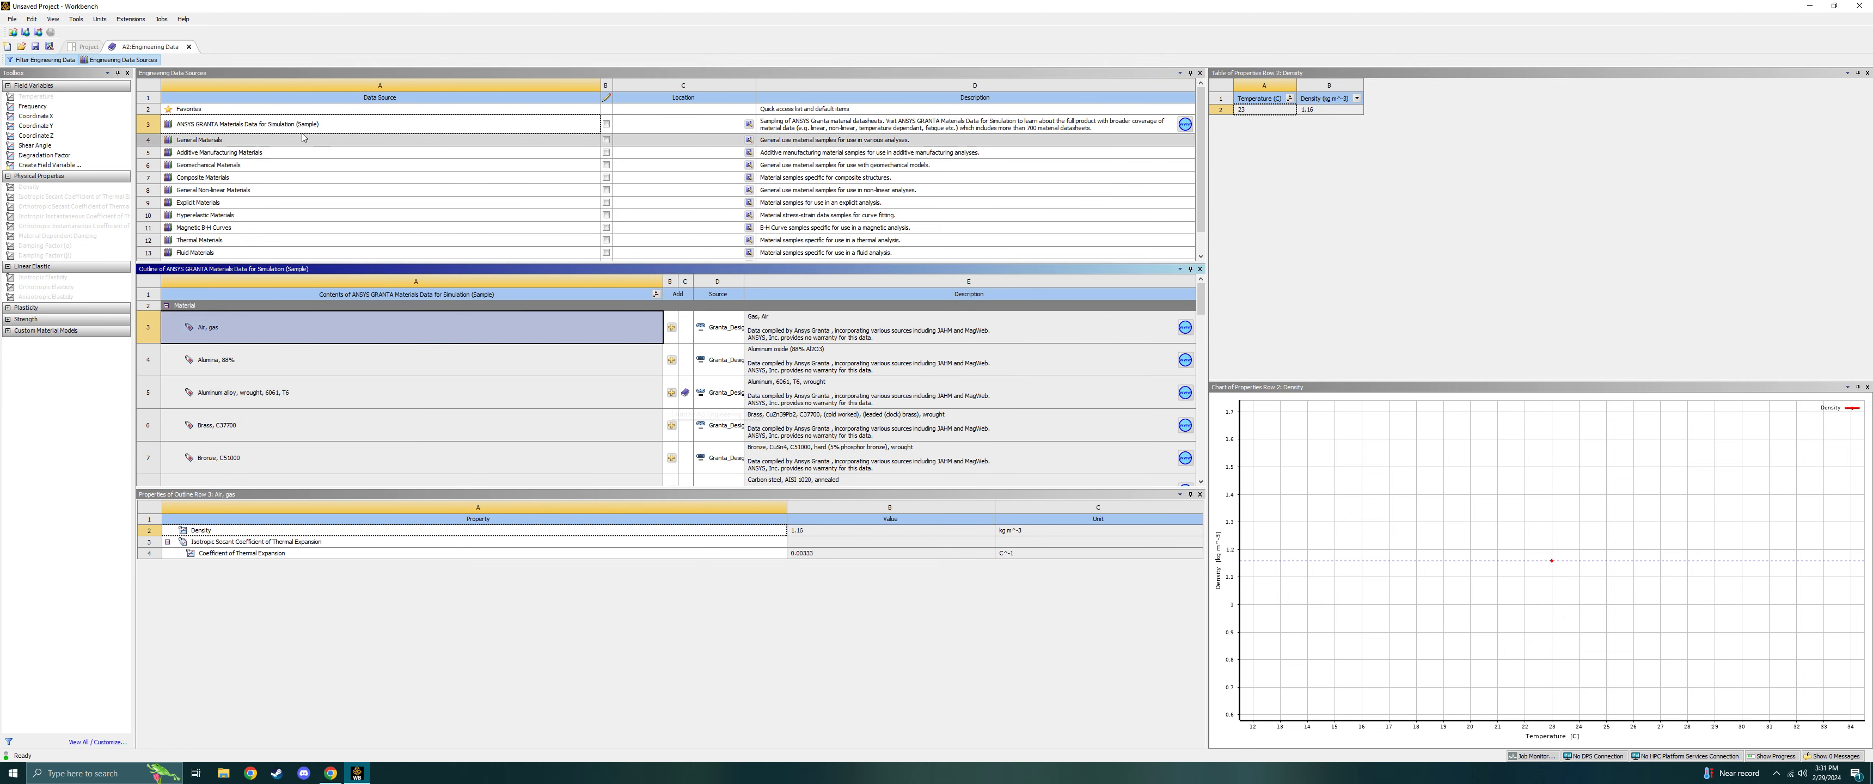
pyautogui.click(189, 47)
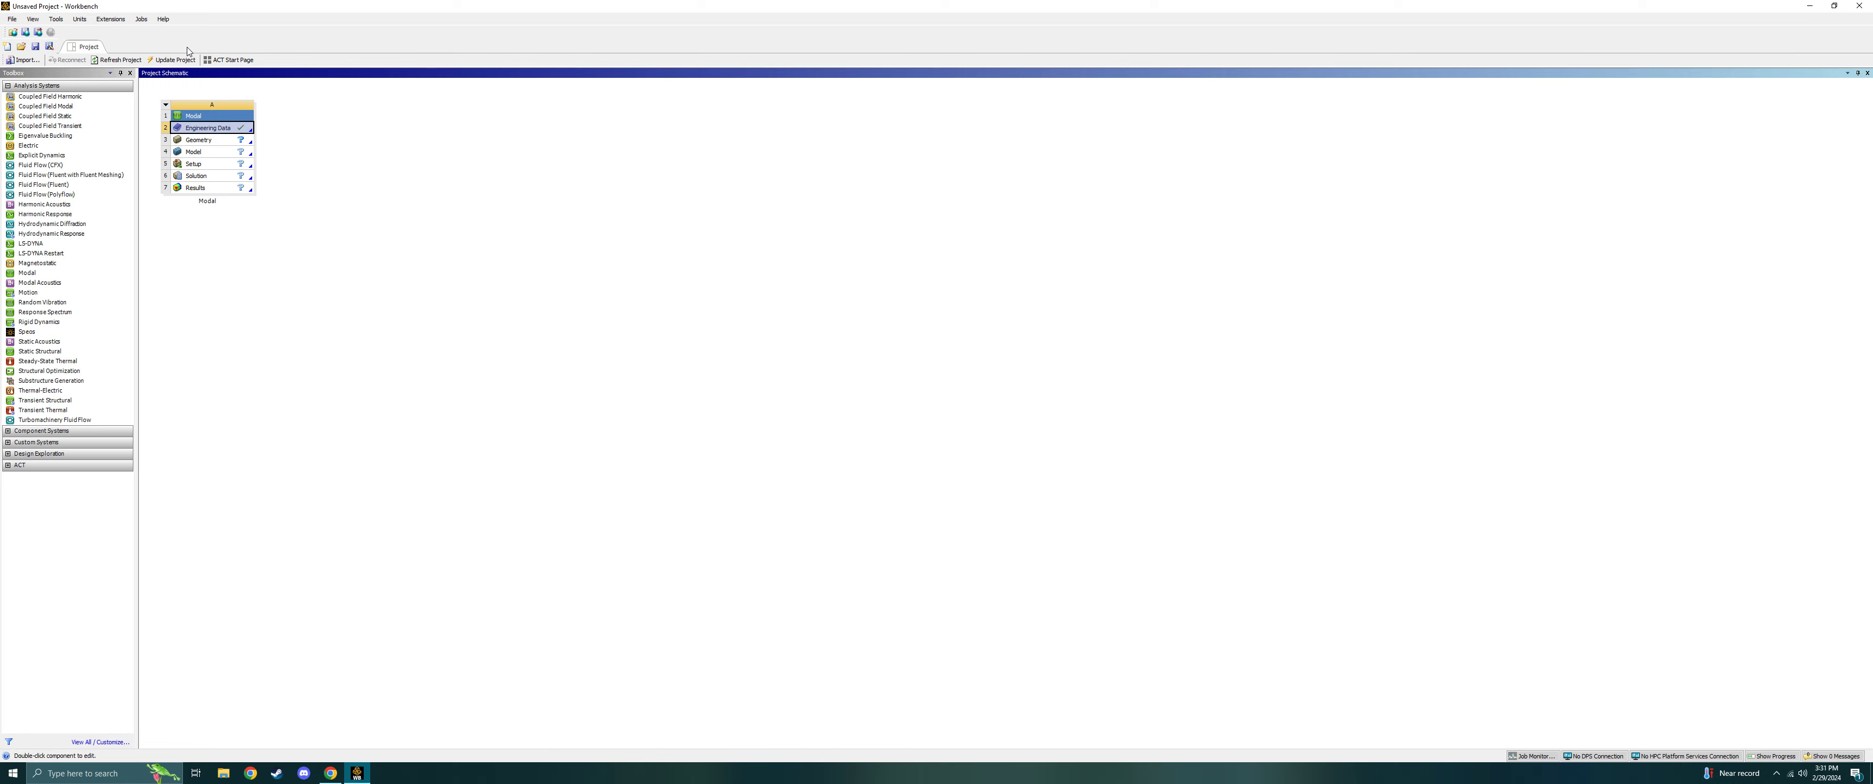
pyautogui.doubleClick(224, 128)
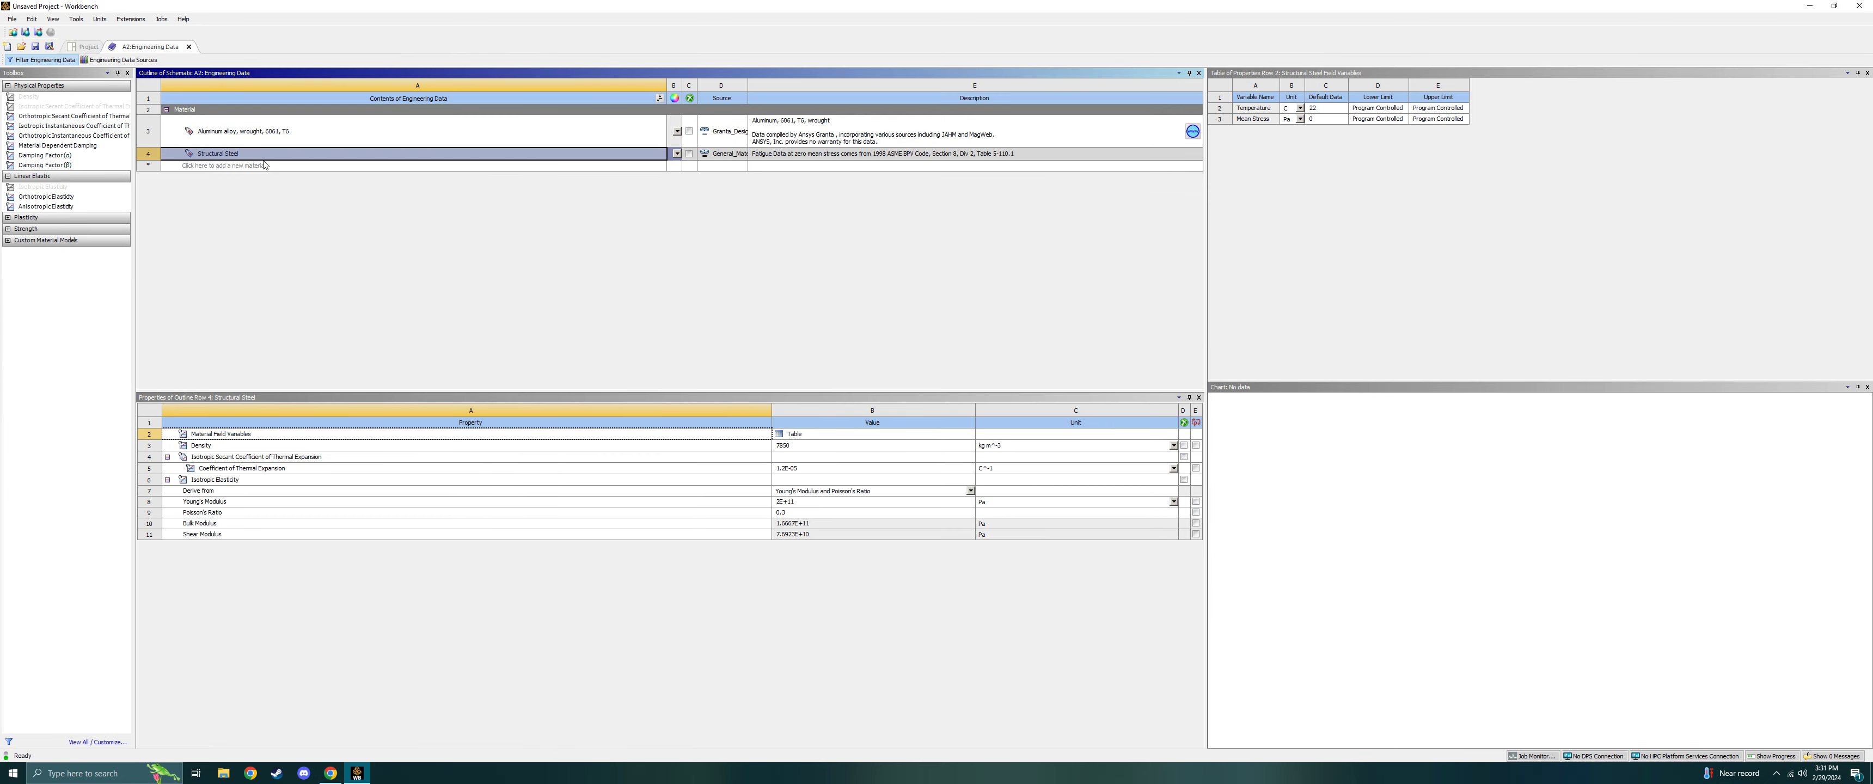
pyautogui.rightClick(218, 154)
pyautogui.click(259, 199)
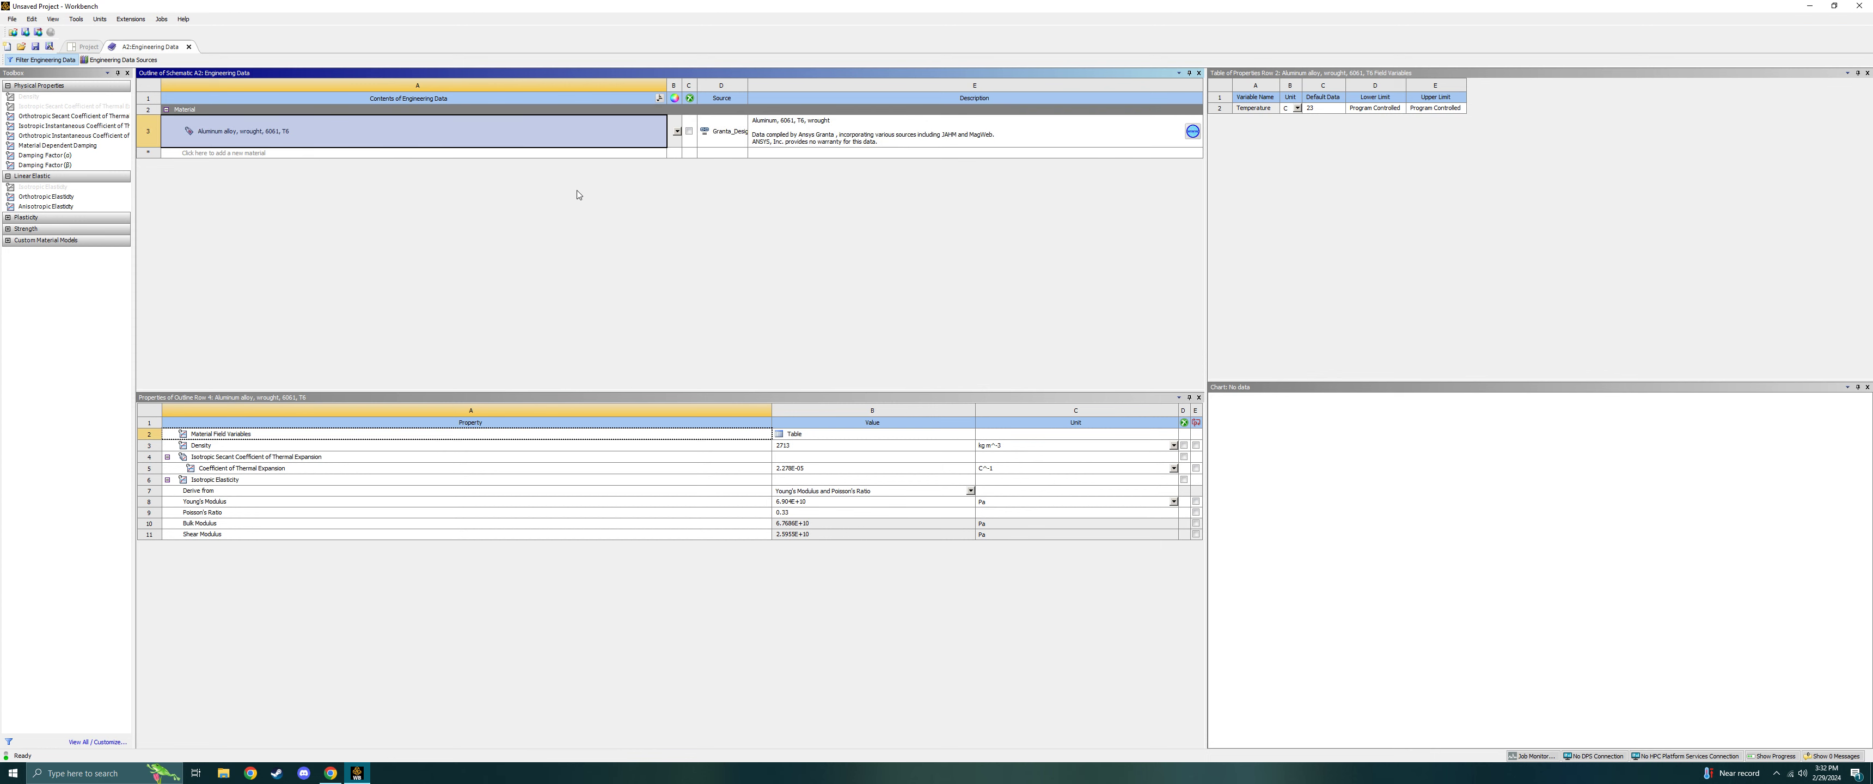
# Create a new DesignModeler geometry for the Modal system and maximize the DesignModeler window.
pyautogui.click(87, 46)
pyautogui.click(207, 141)
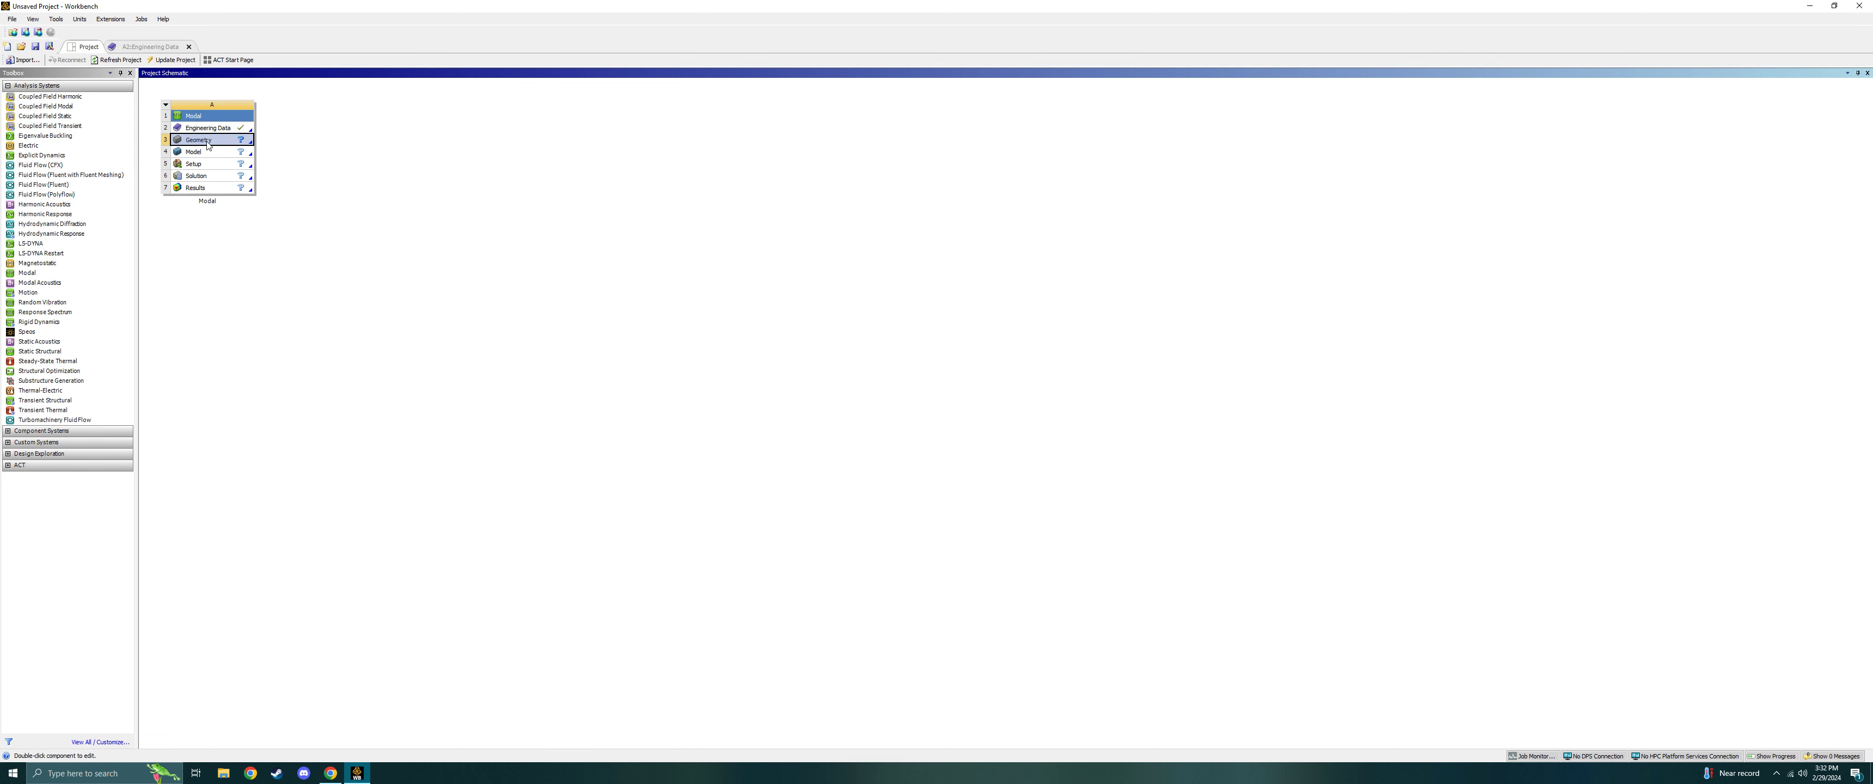
pyautogui.rightClick(205, 142)
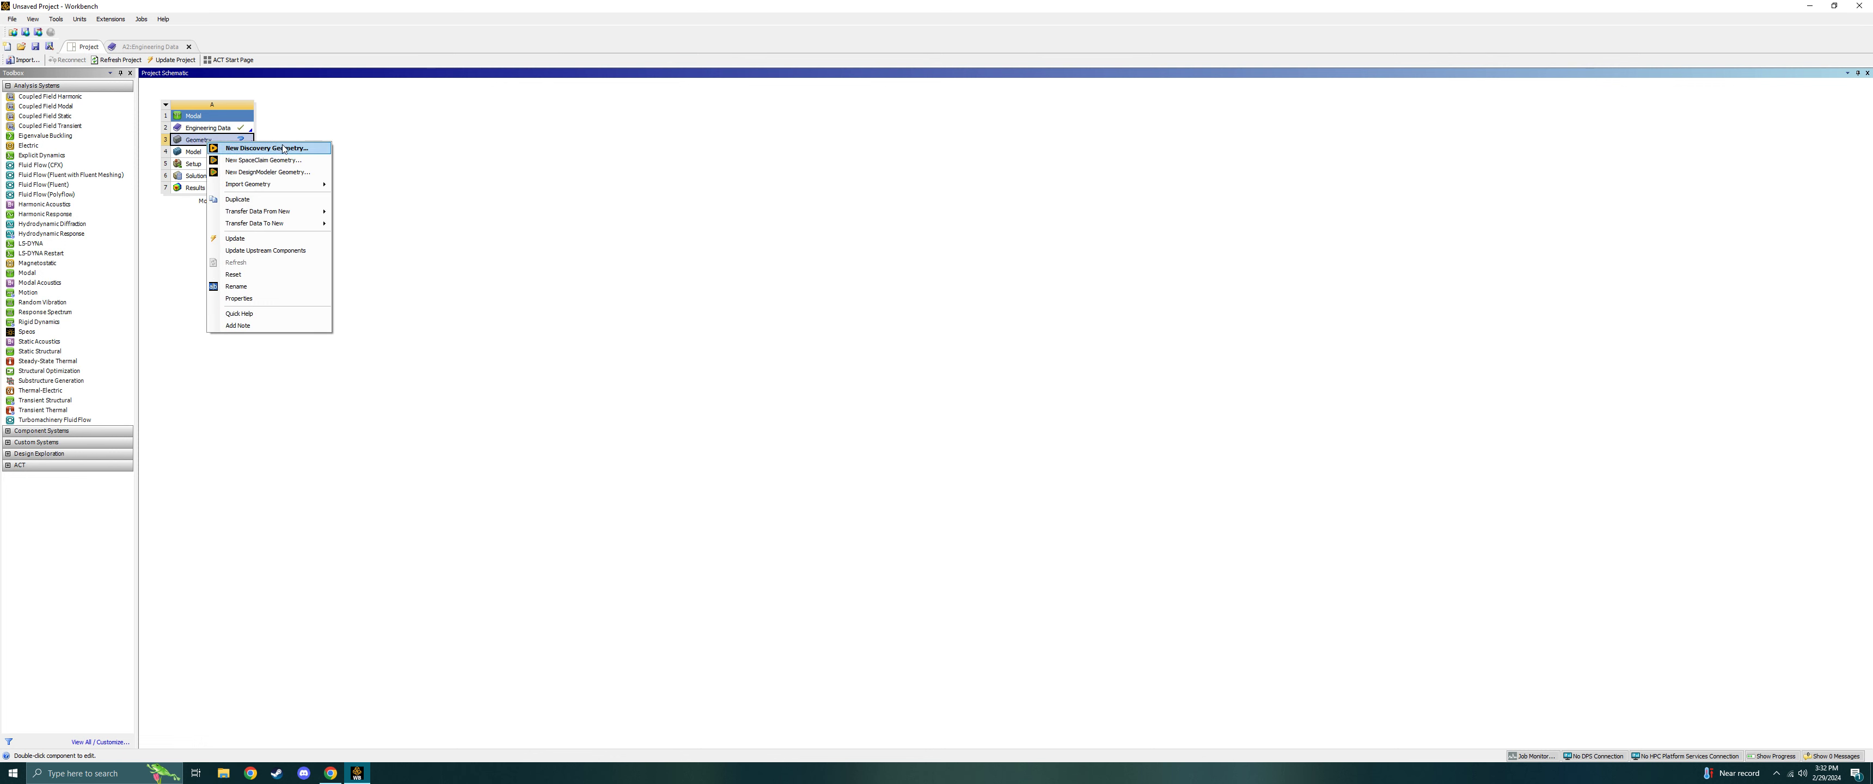
pyautogui.click(252, 172)
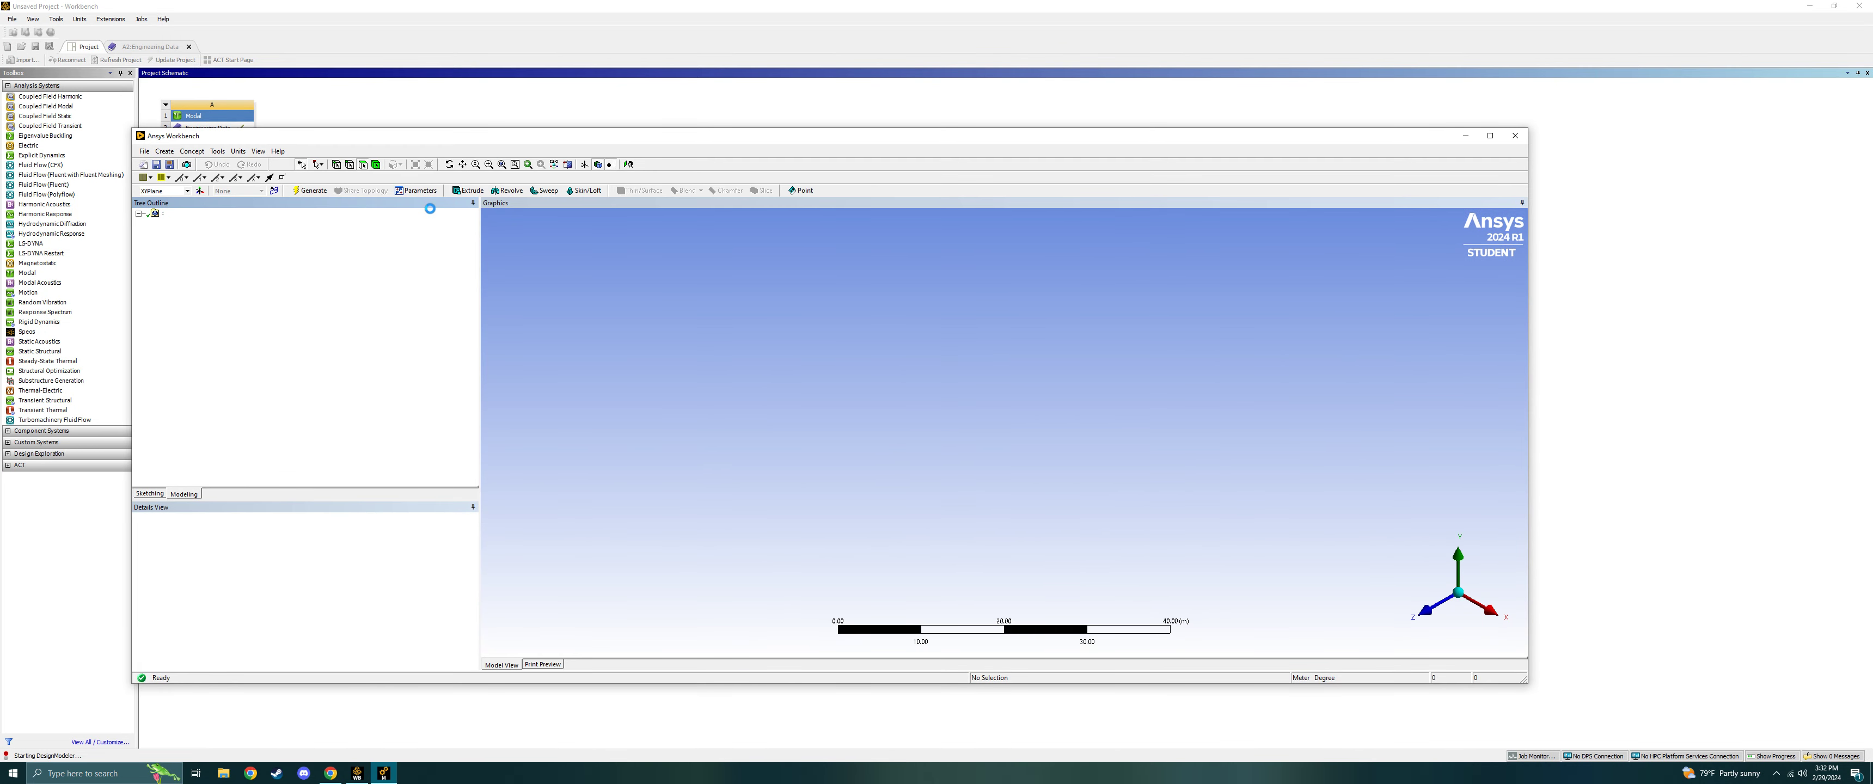
pyautogui.click(1490, 135)
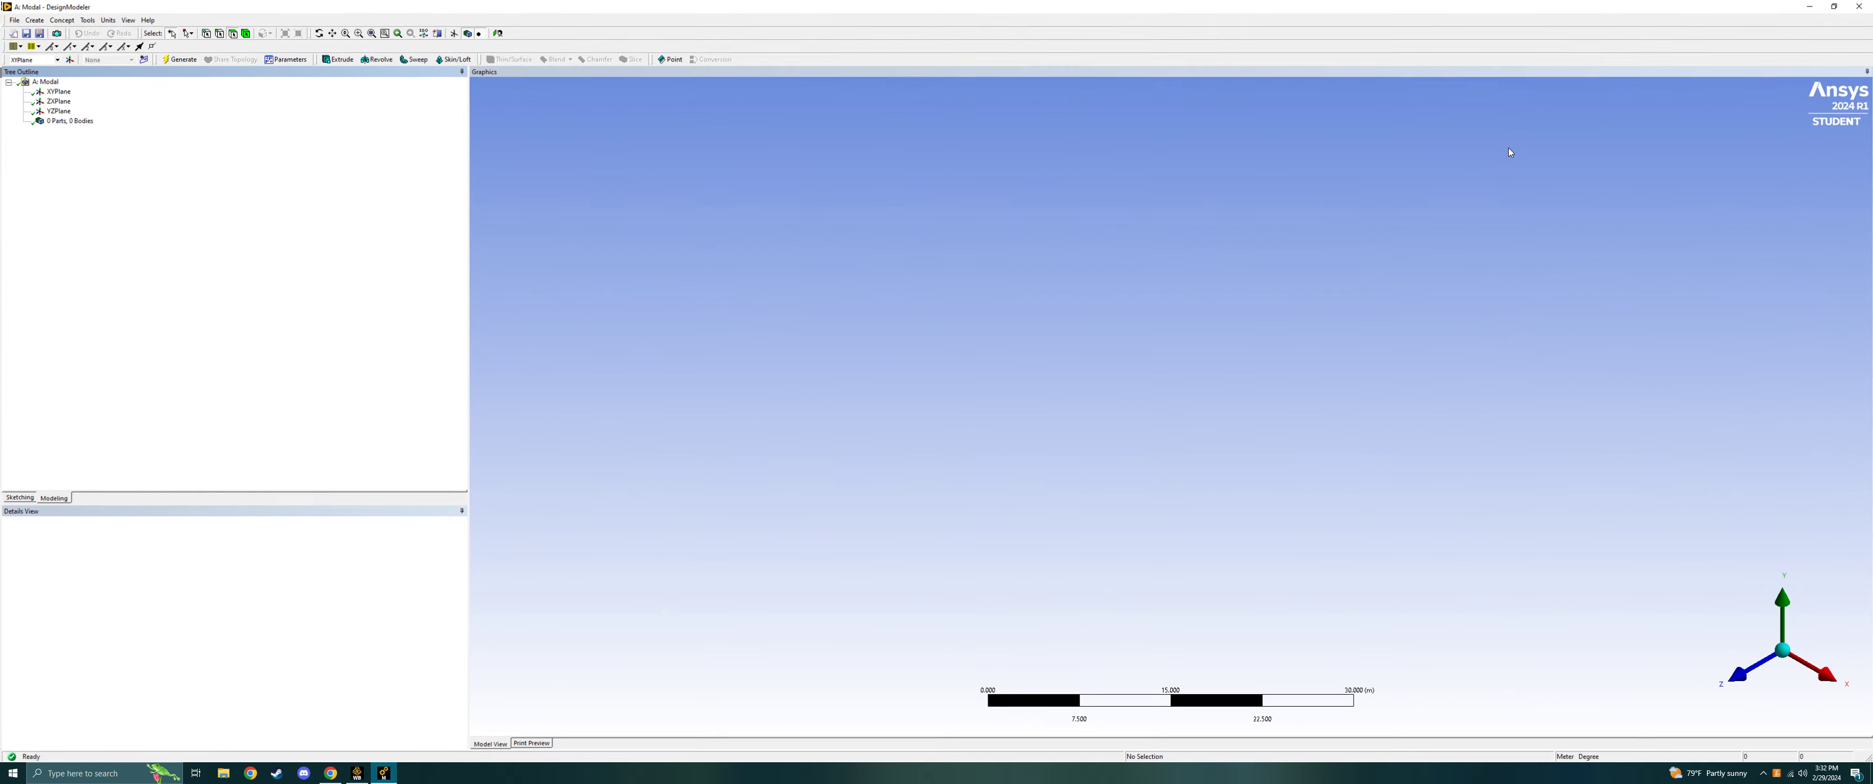
# Sketch a rectangle on the XYPlane with one corner at the origin, about 9.5 m wide and 3.5 m high.
pyautogui.click(1849, 688)
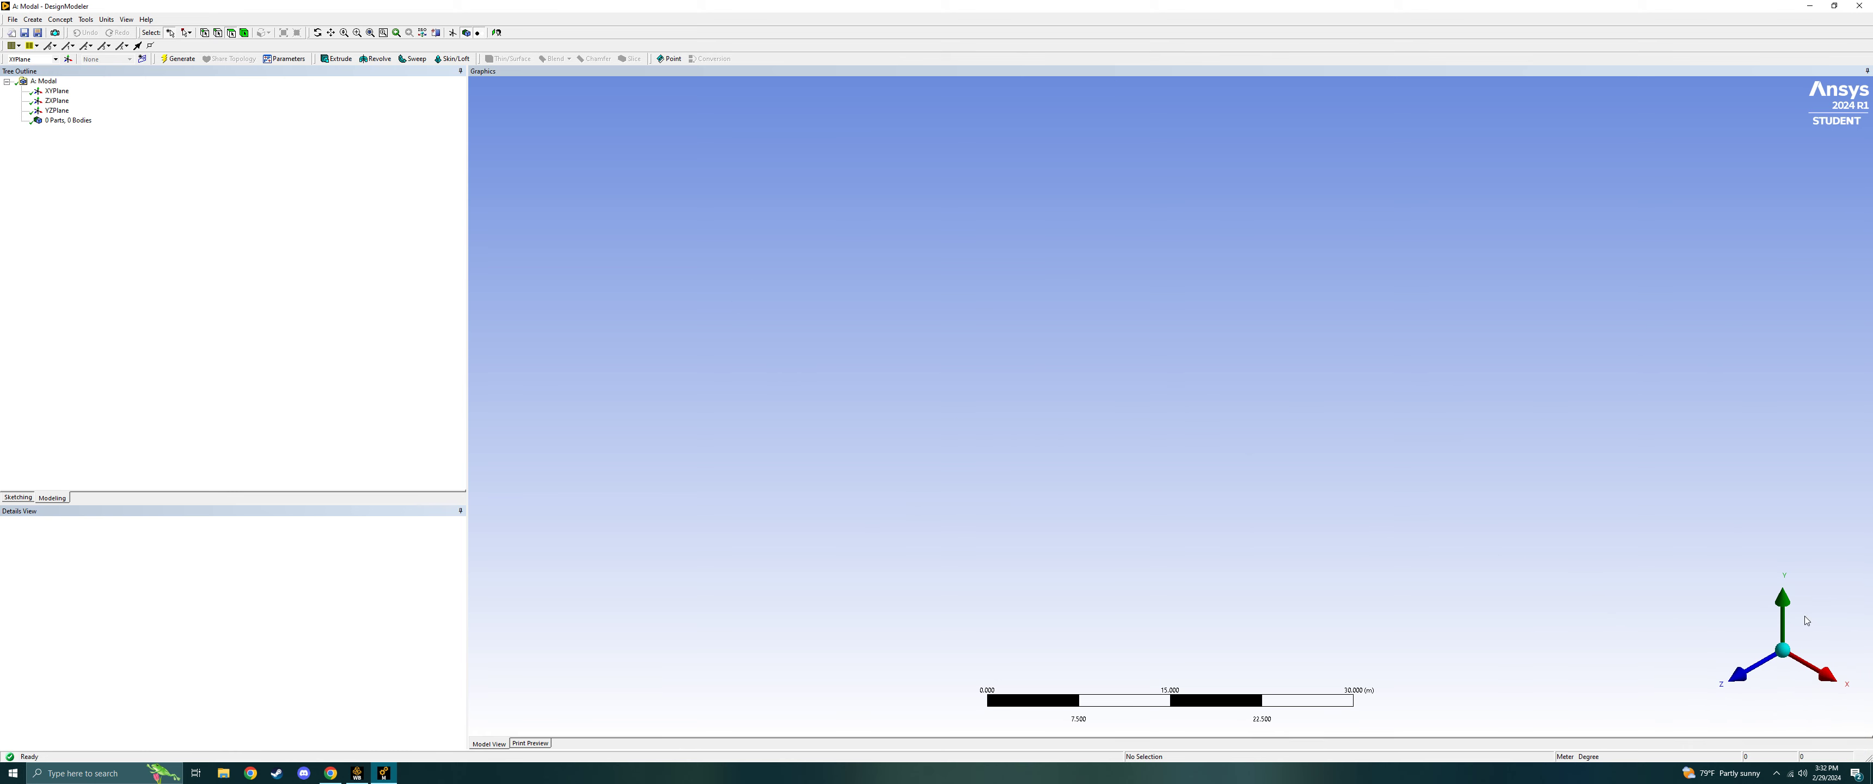
pyautogui.click(1740, 675)
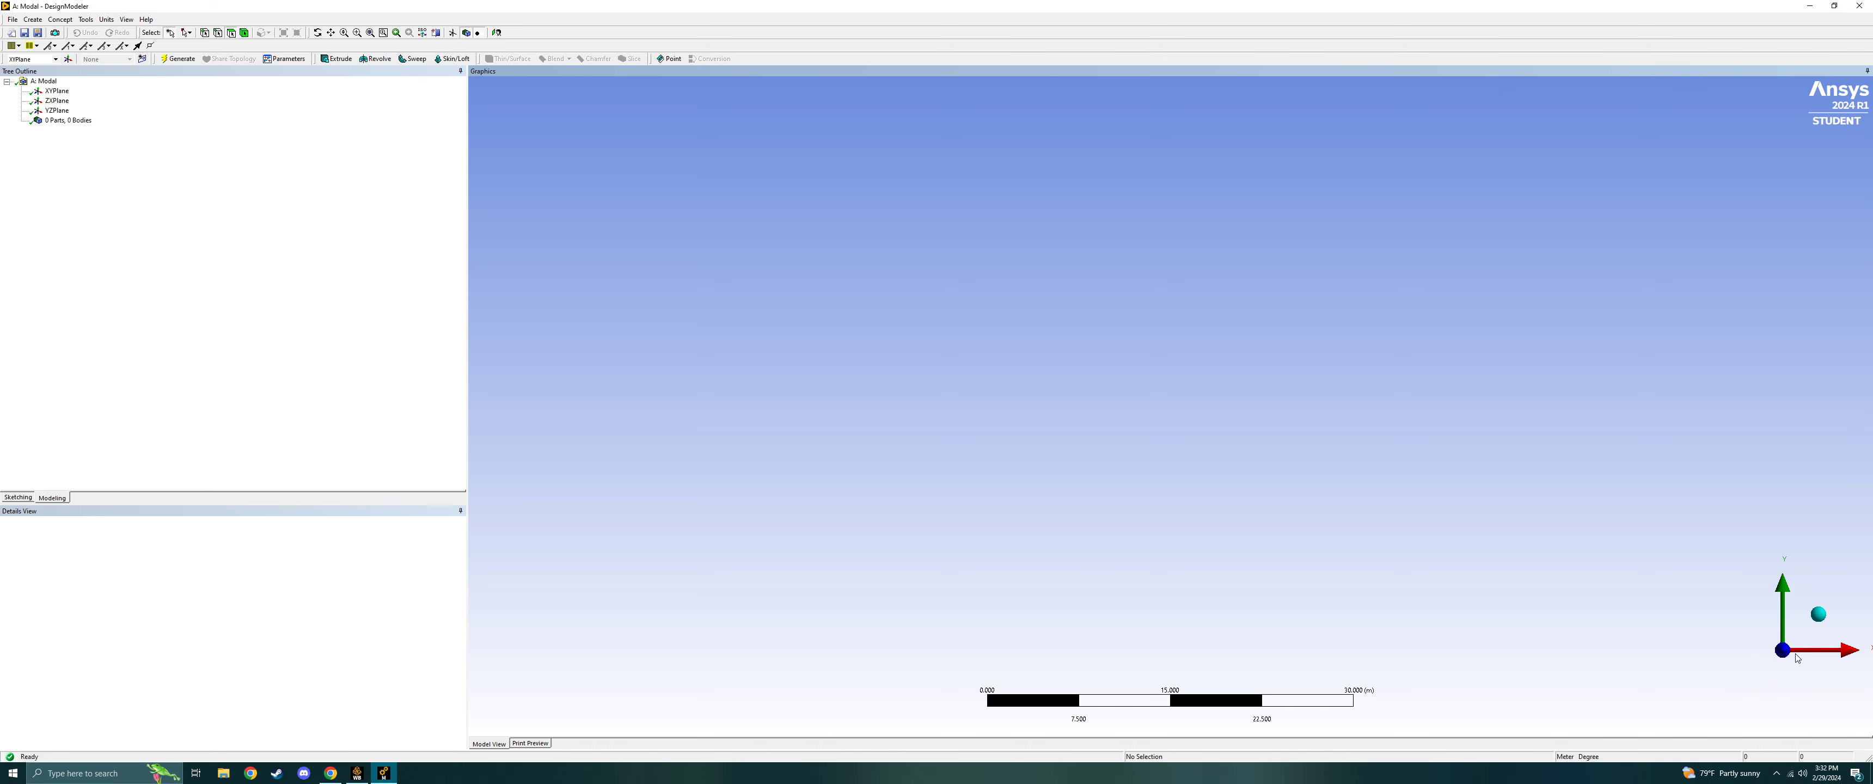
pyautogui.click(57, 91)
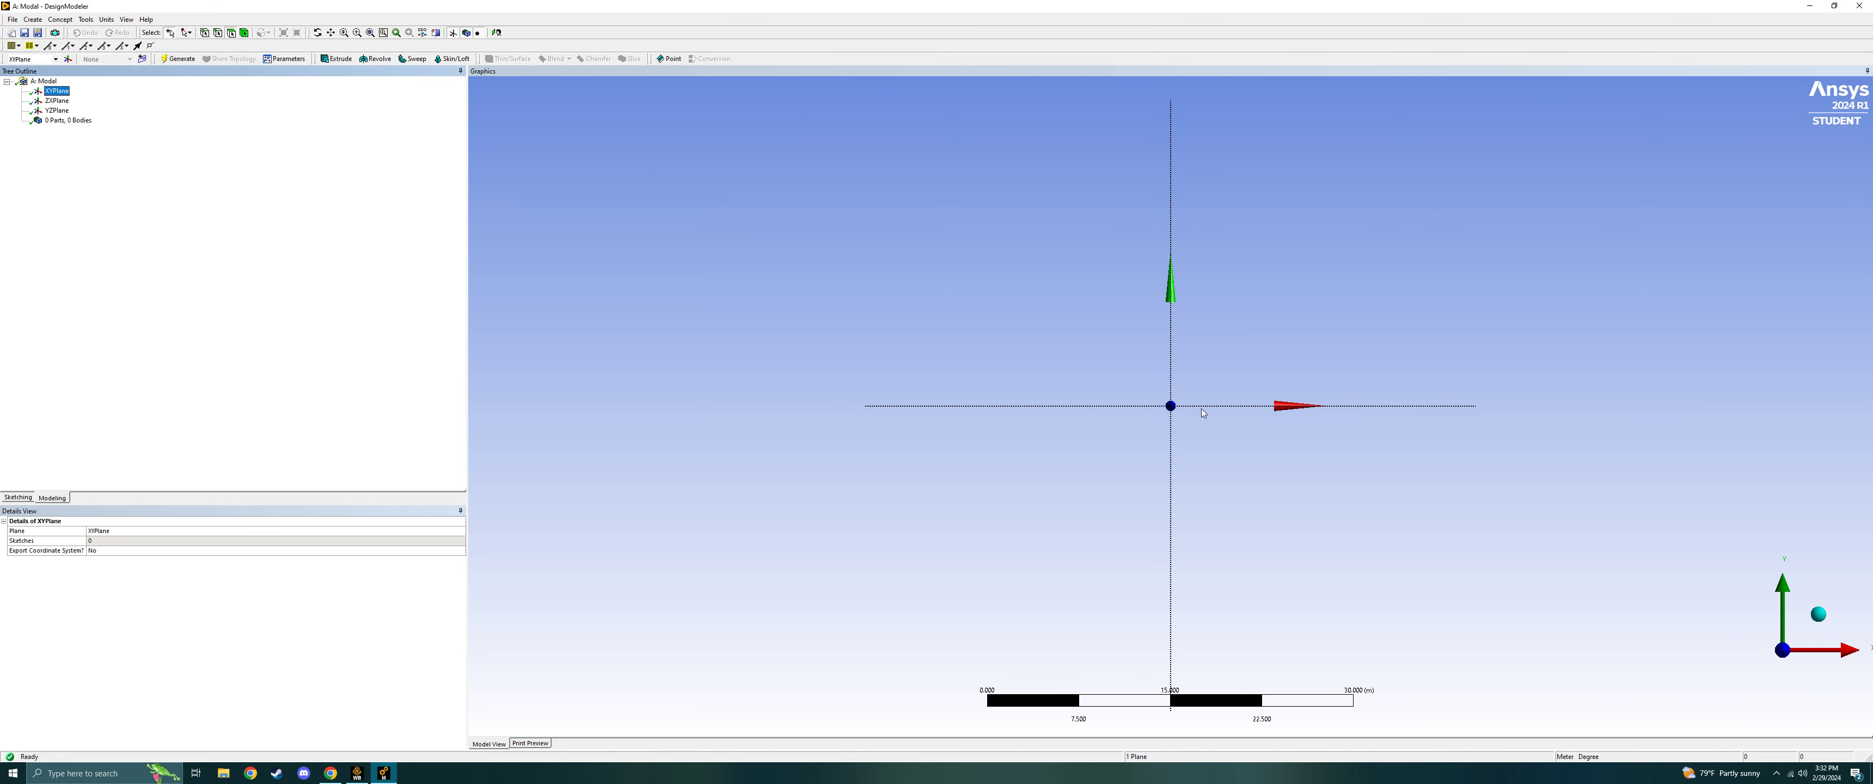
pyautogui.click(34, 20)
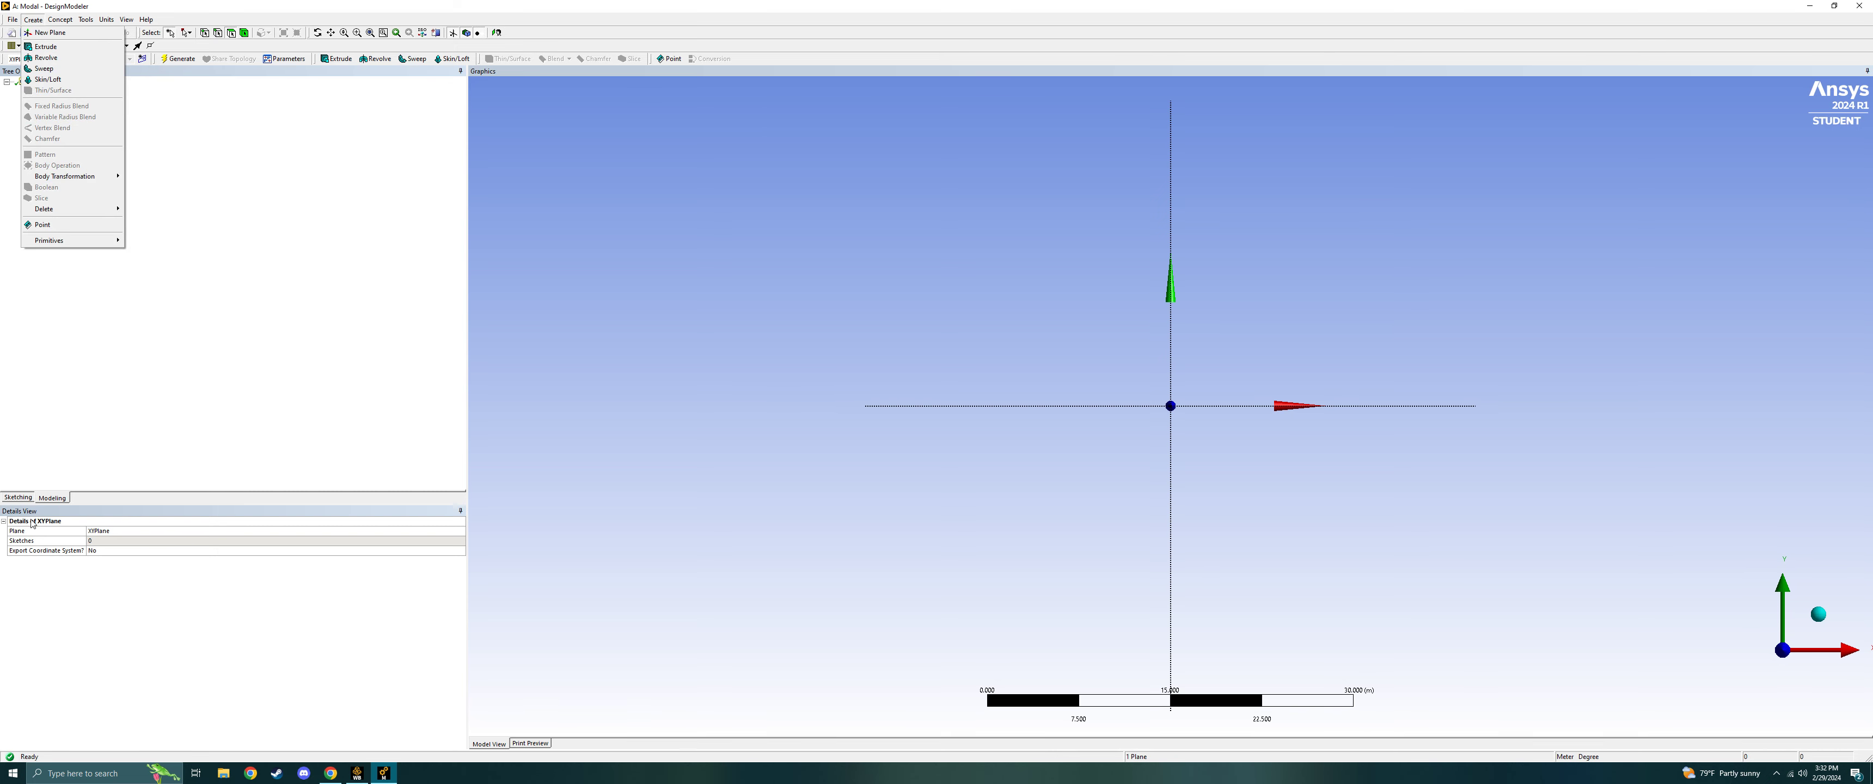
pyautogui.click(25, 498)
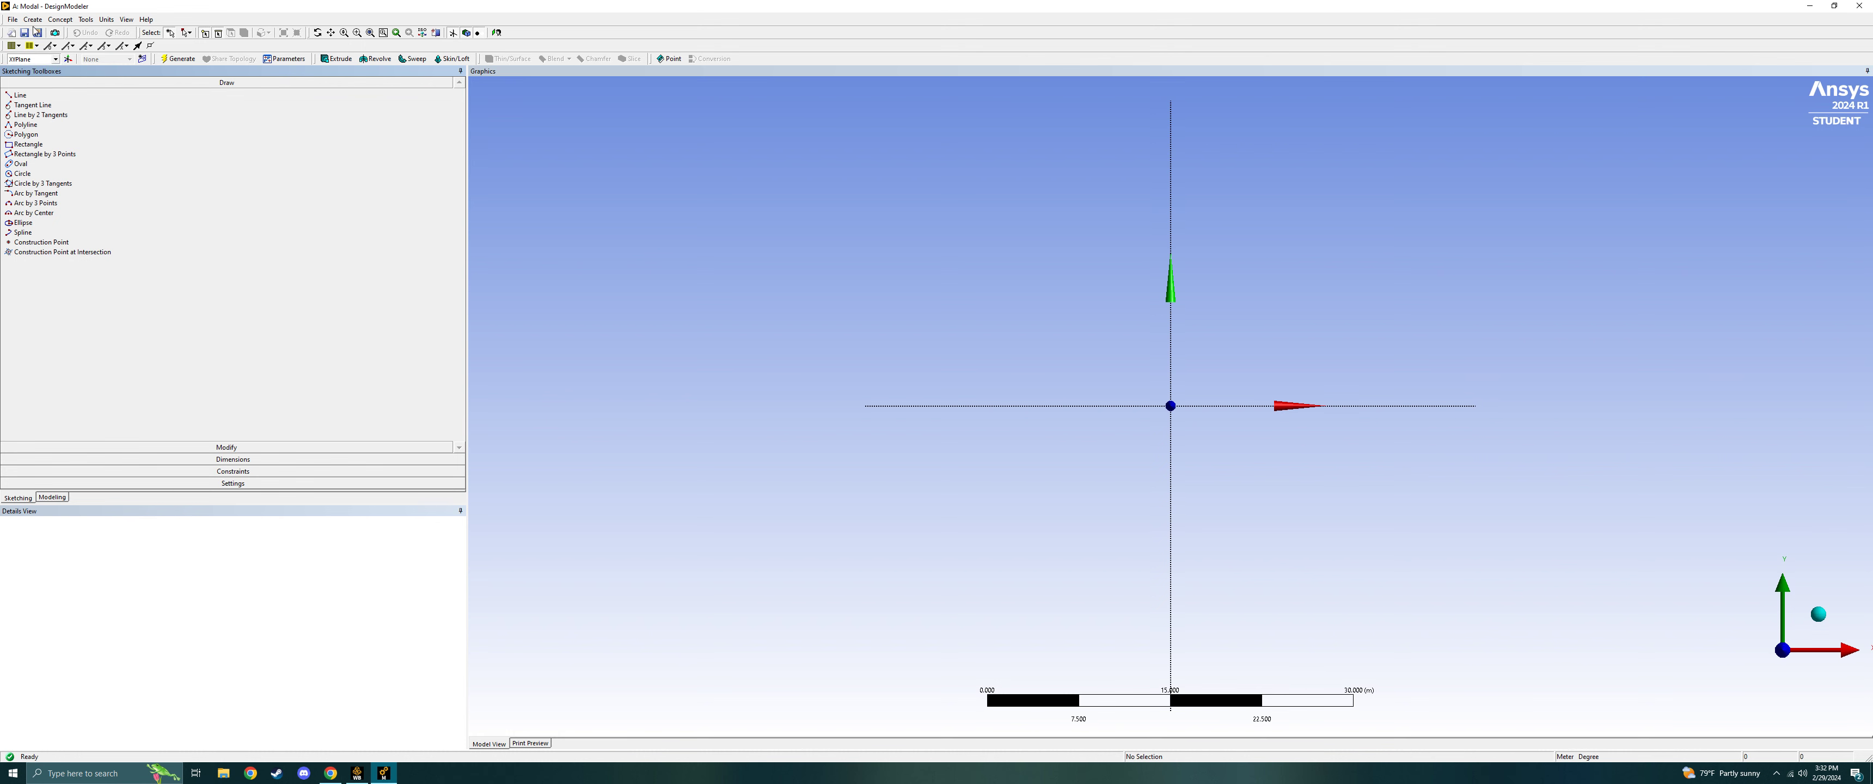
pyautogui.click(28, 144)
pyautogui.click(1170, 405)
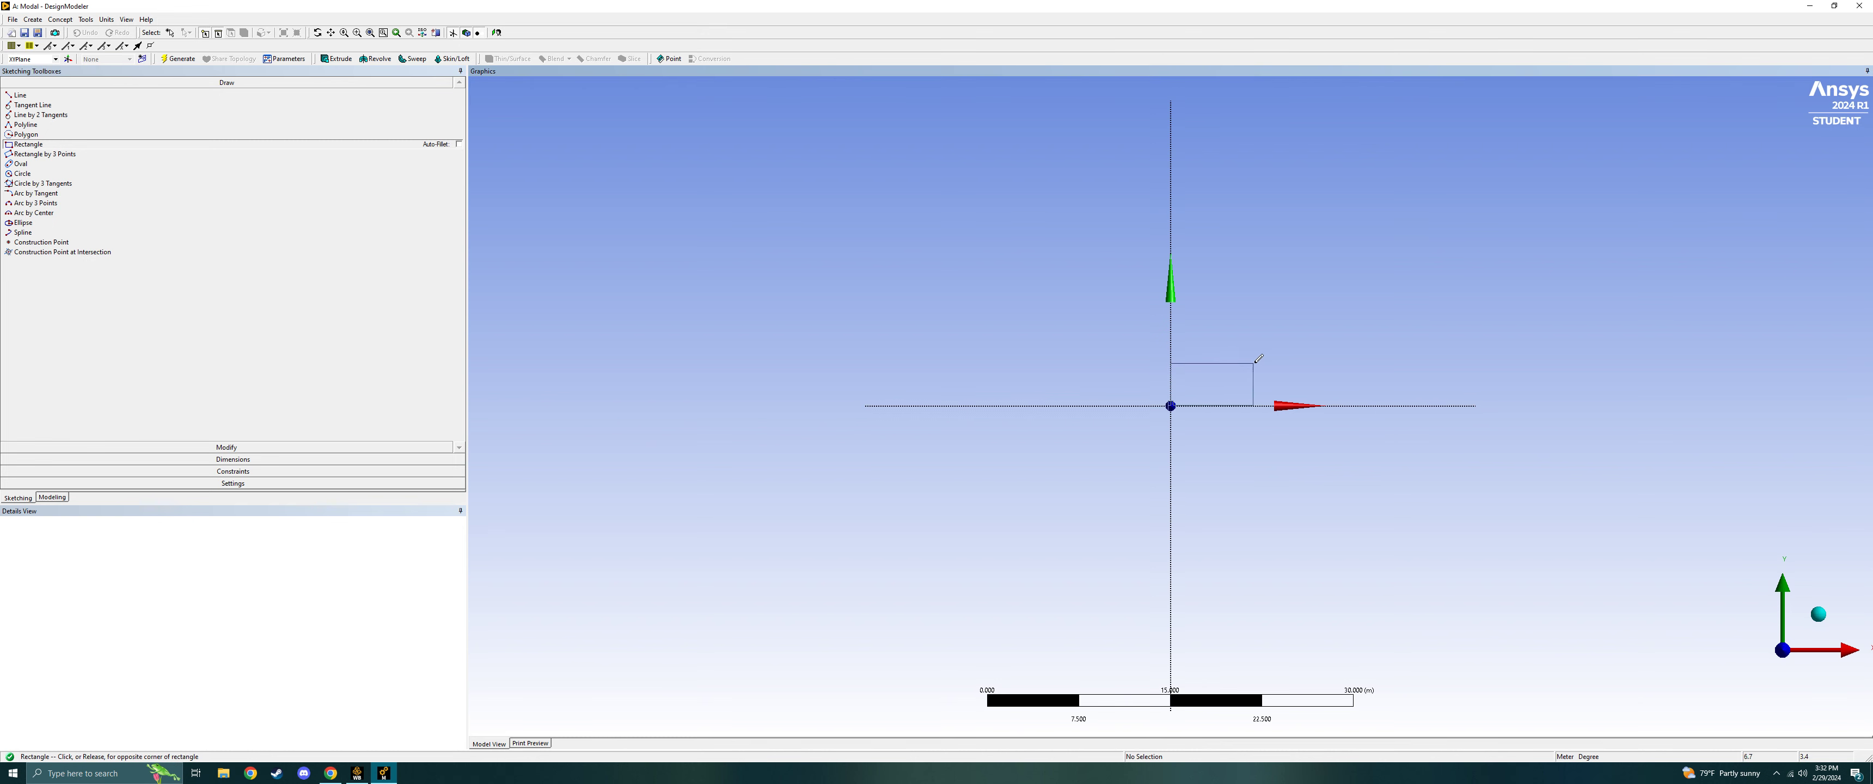
pyautogui.click(1288, 362)
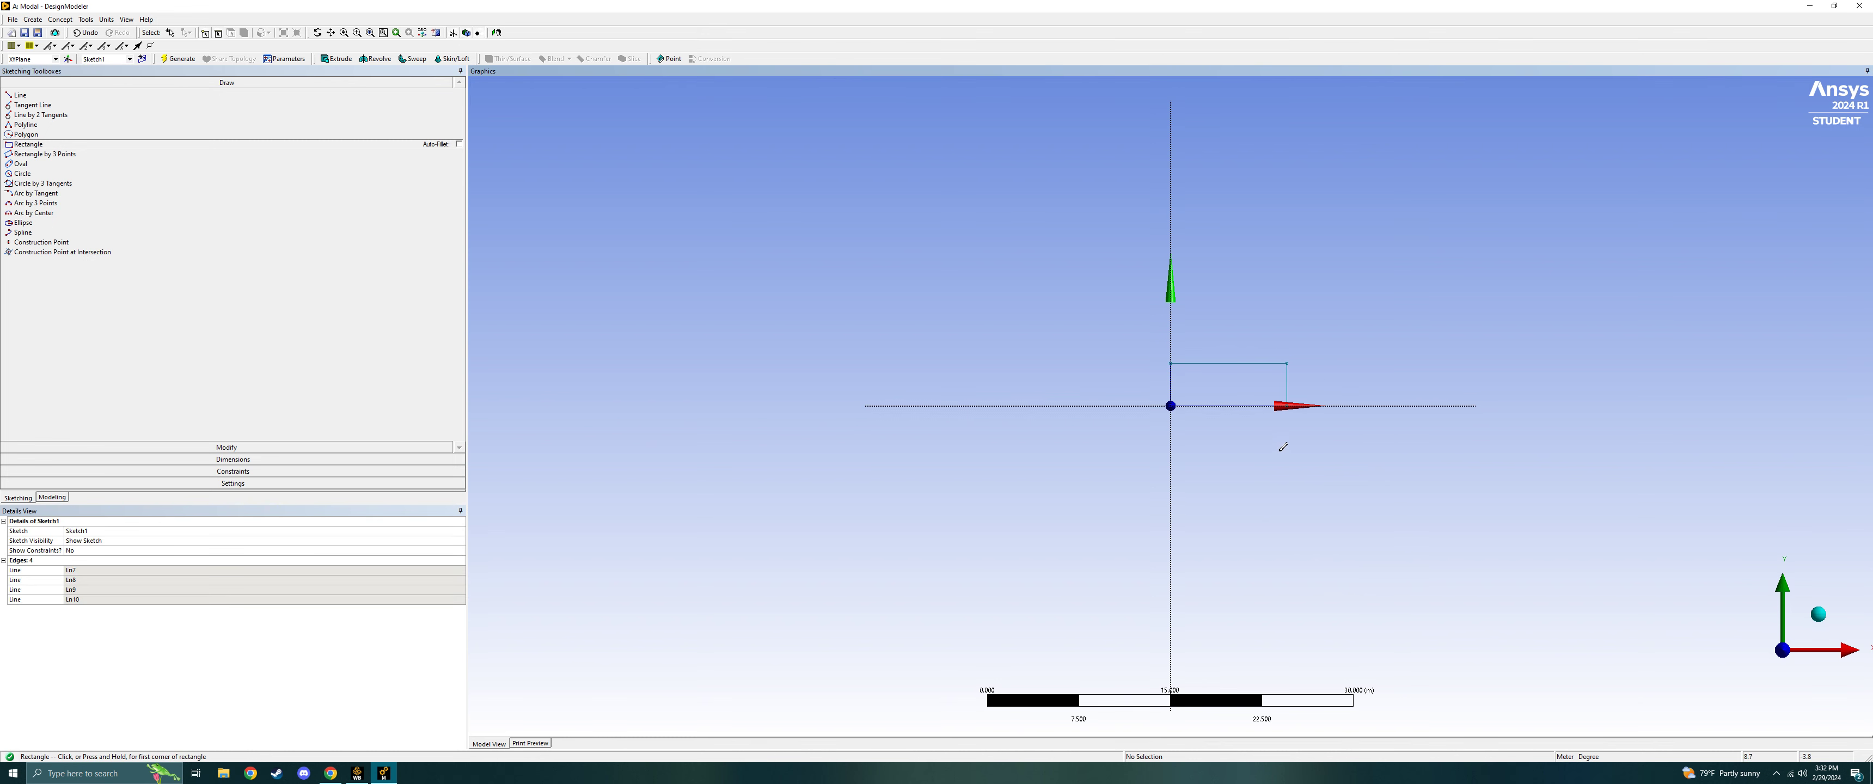
# Dimension the rectangle's vertical edge along the Y axis and set its height to 0.1 m.
pyautogui.scroll(3, 1280, 444)
pyautogui.scroll(2, 1261, 394)
pyautogui.keyDown('ctrl'); pyautogui.moveTo(1364, 393); pyautogui.dragTo(1005, 401, button='middle'); pyautogui.keyUp('ctrl')
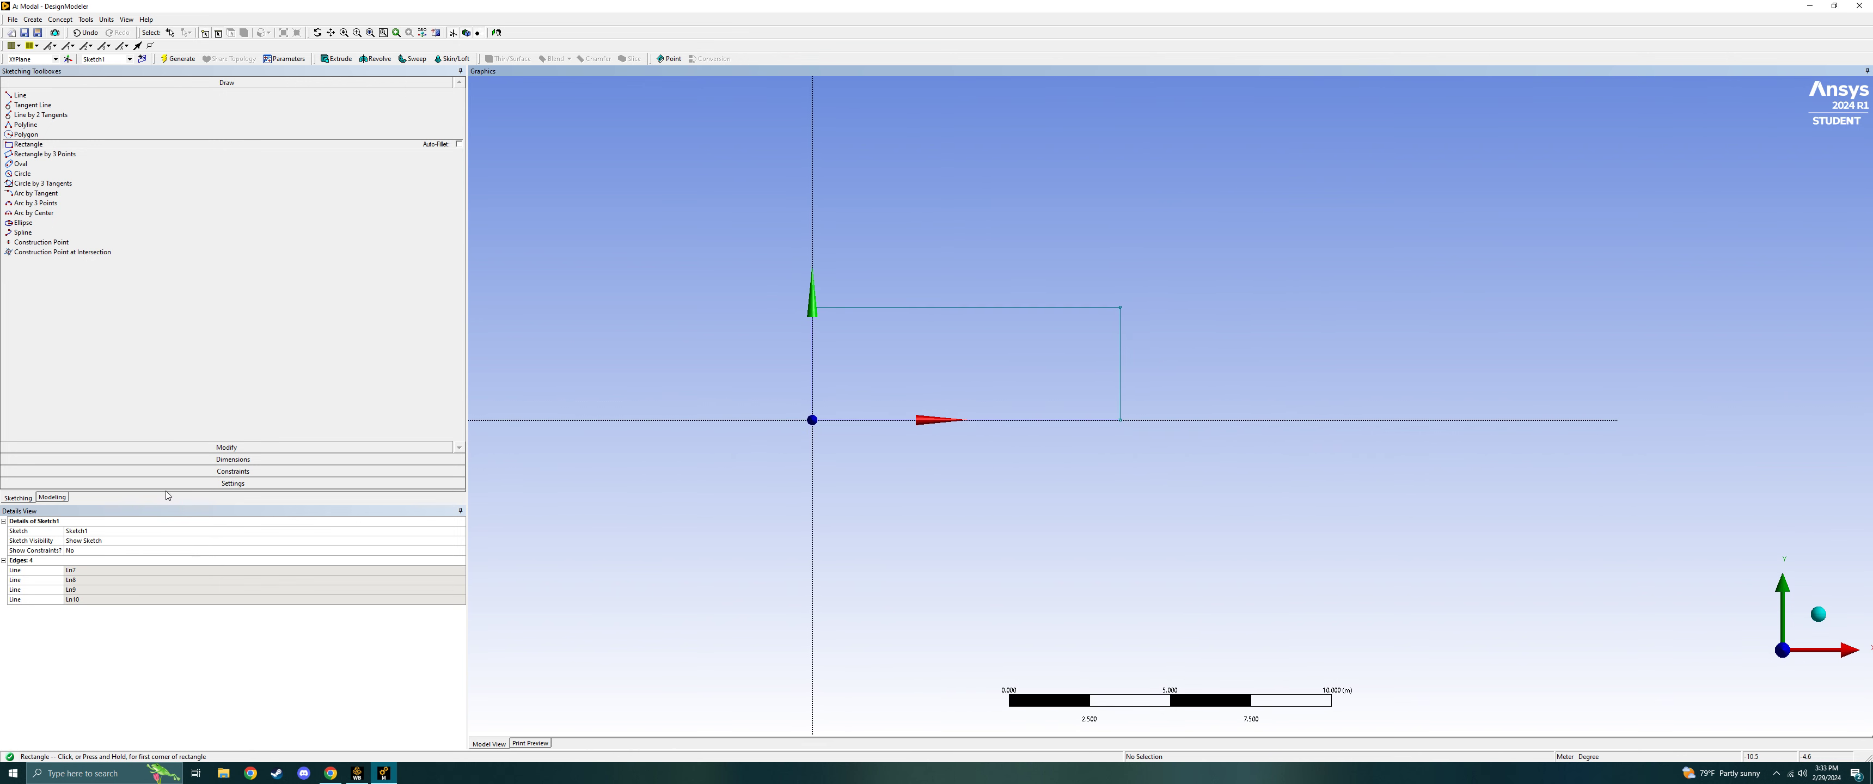
pyautogui.click(168, 459)
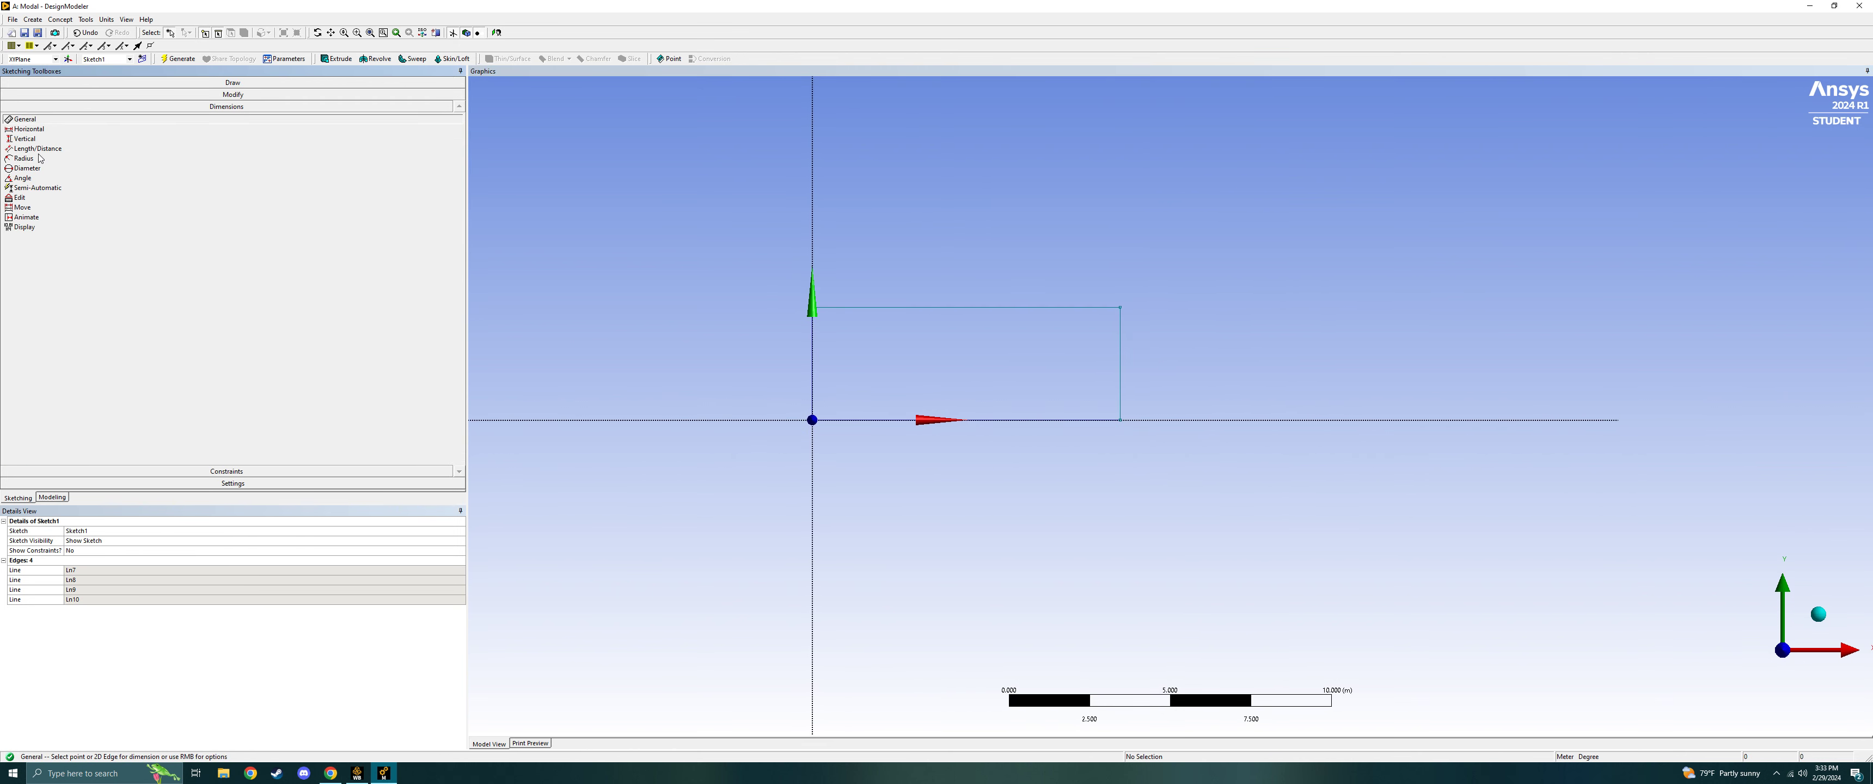
pyautogui.click(813, 386)
pyautogui.click(786, 353)
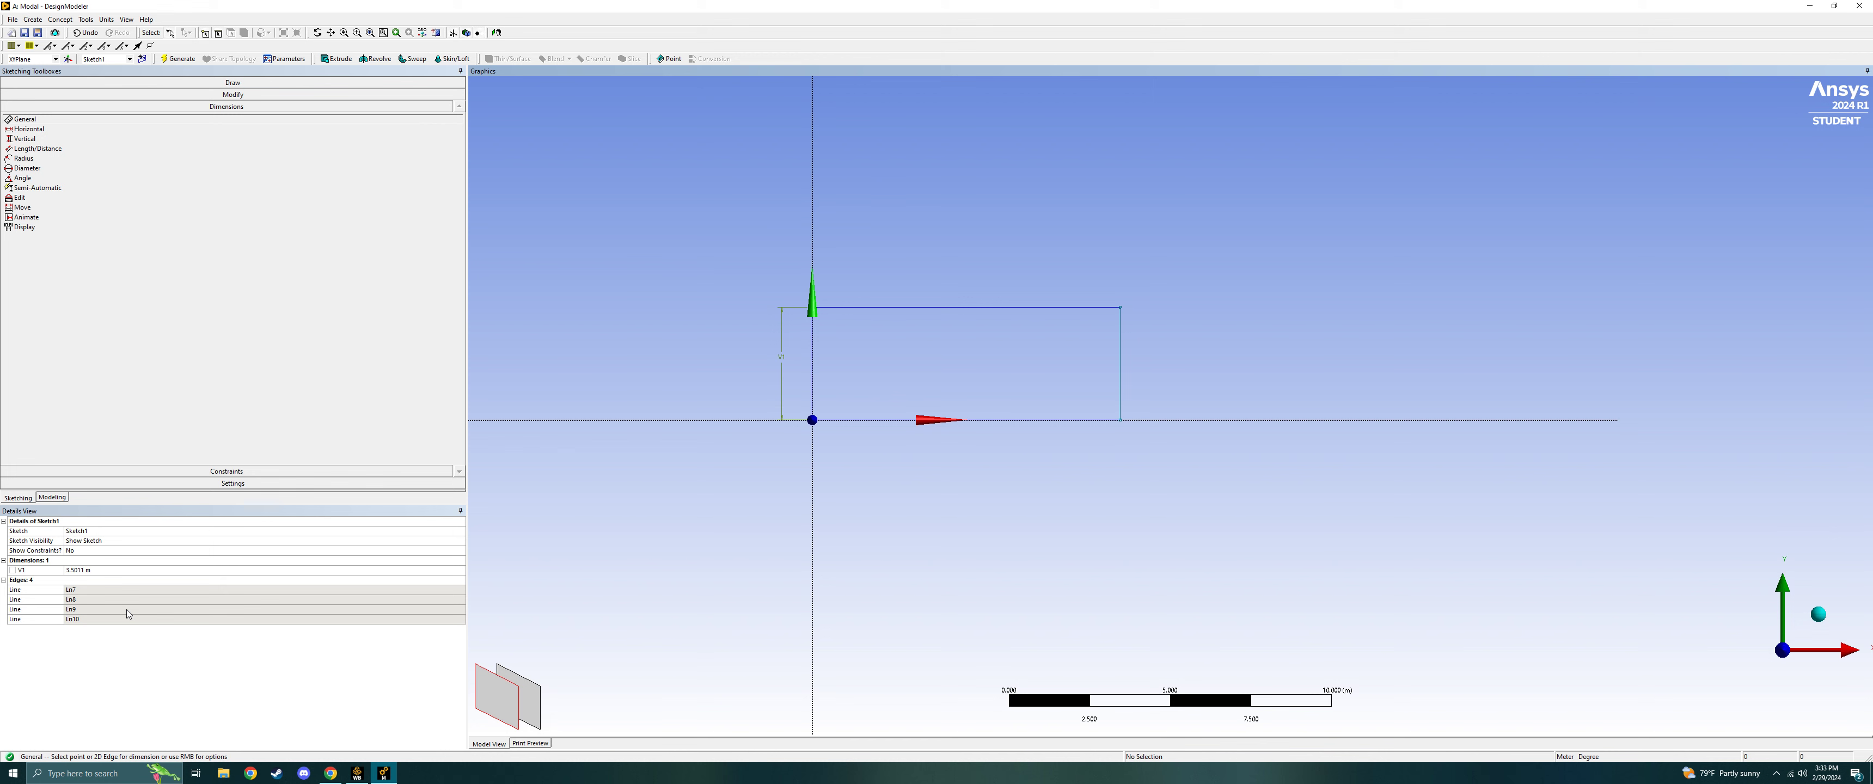
pyautogui.click(90, 570)
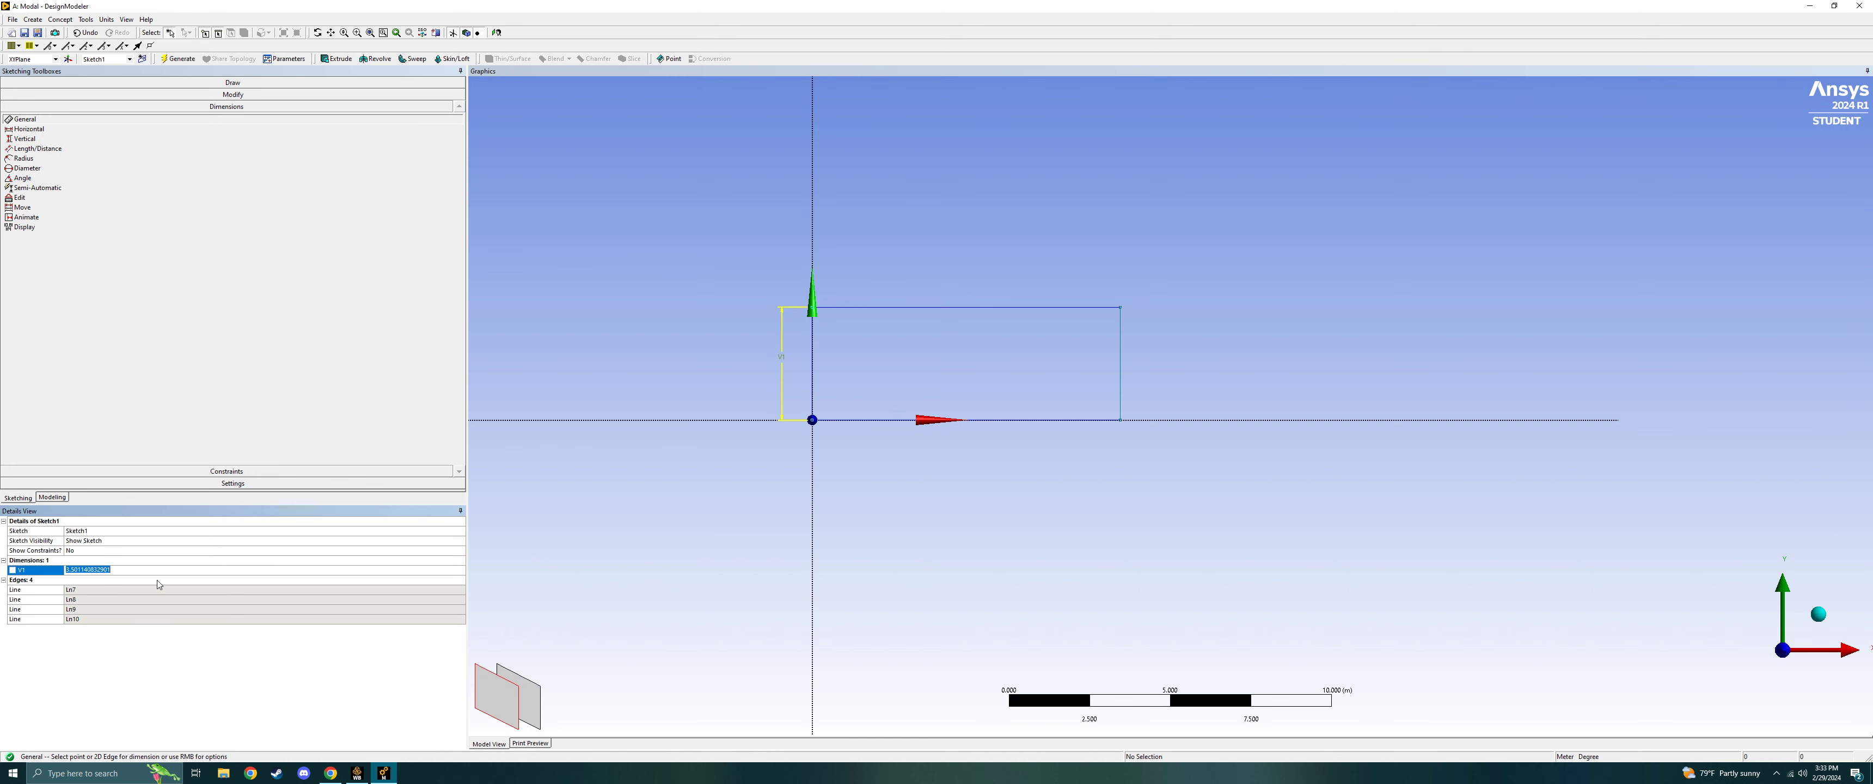
pyautogui.write('0.1')
pyautogui.press('Return')
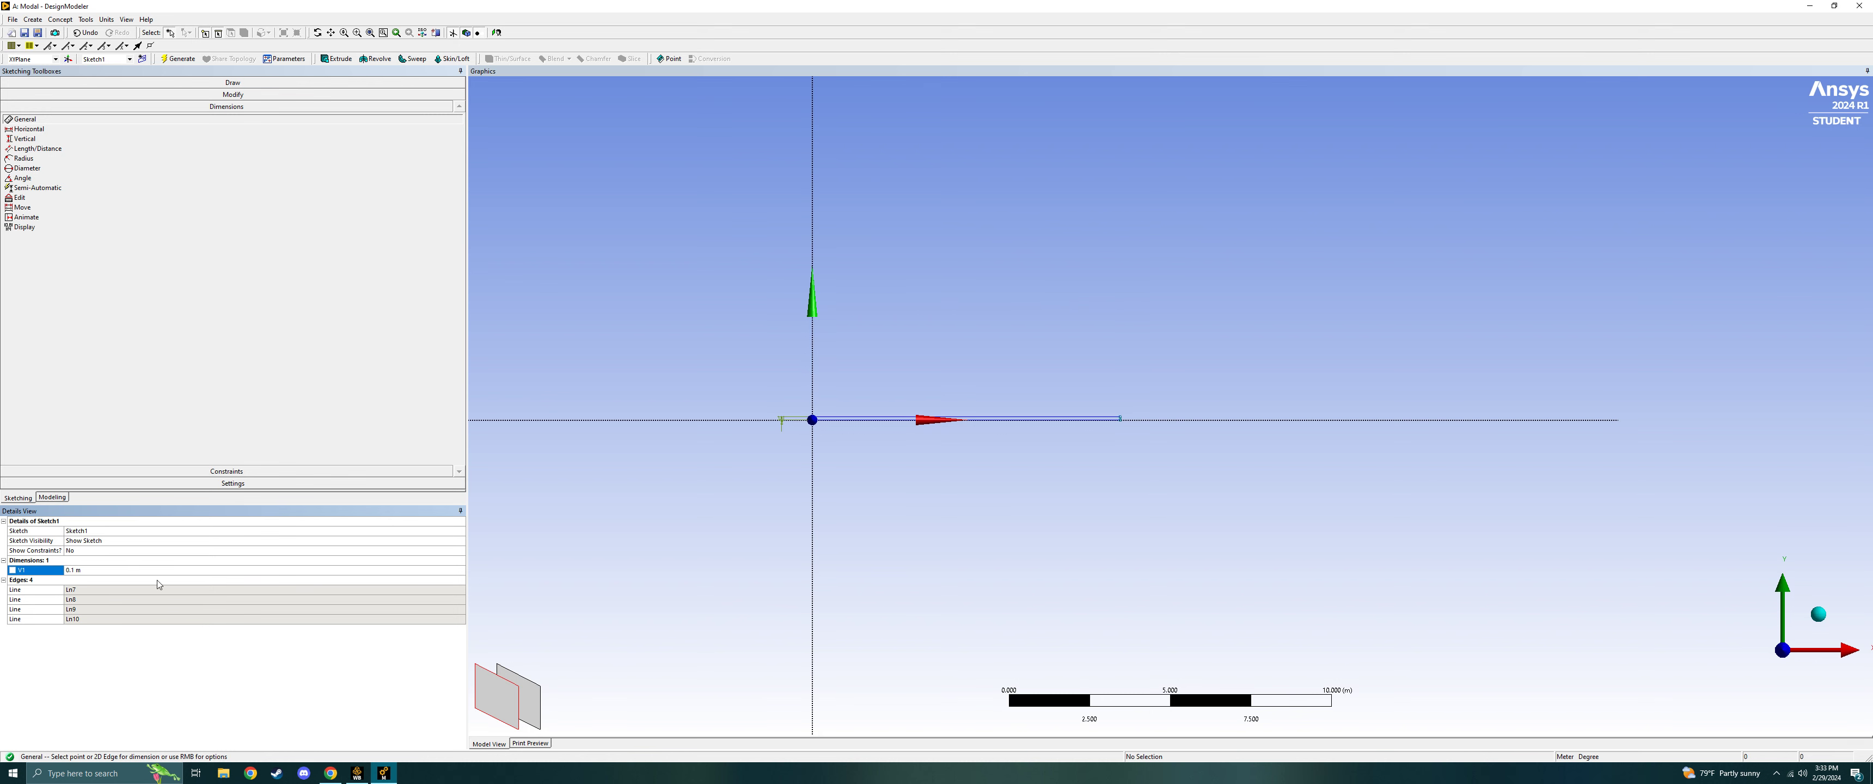
# Dimension the rectangle's upper horizontal edge and set its width to 0.05 m.
pyautogui.scroll(4, 871, 424)
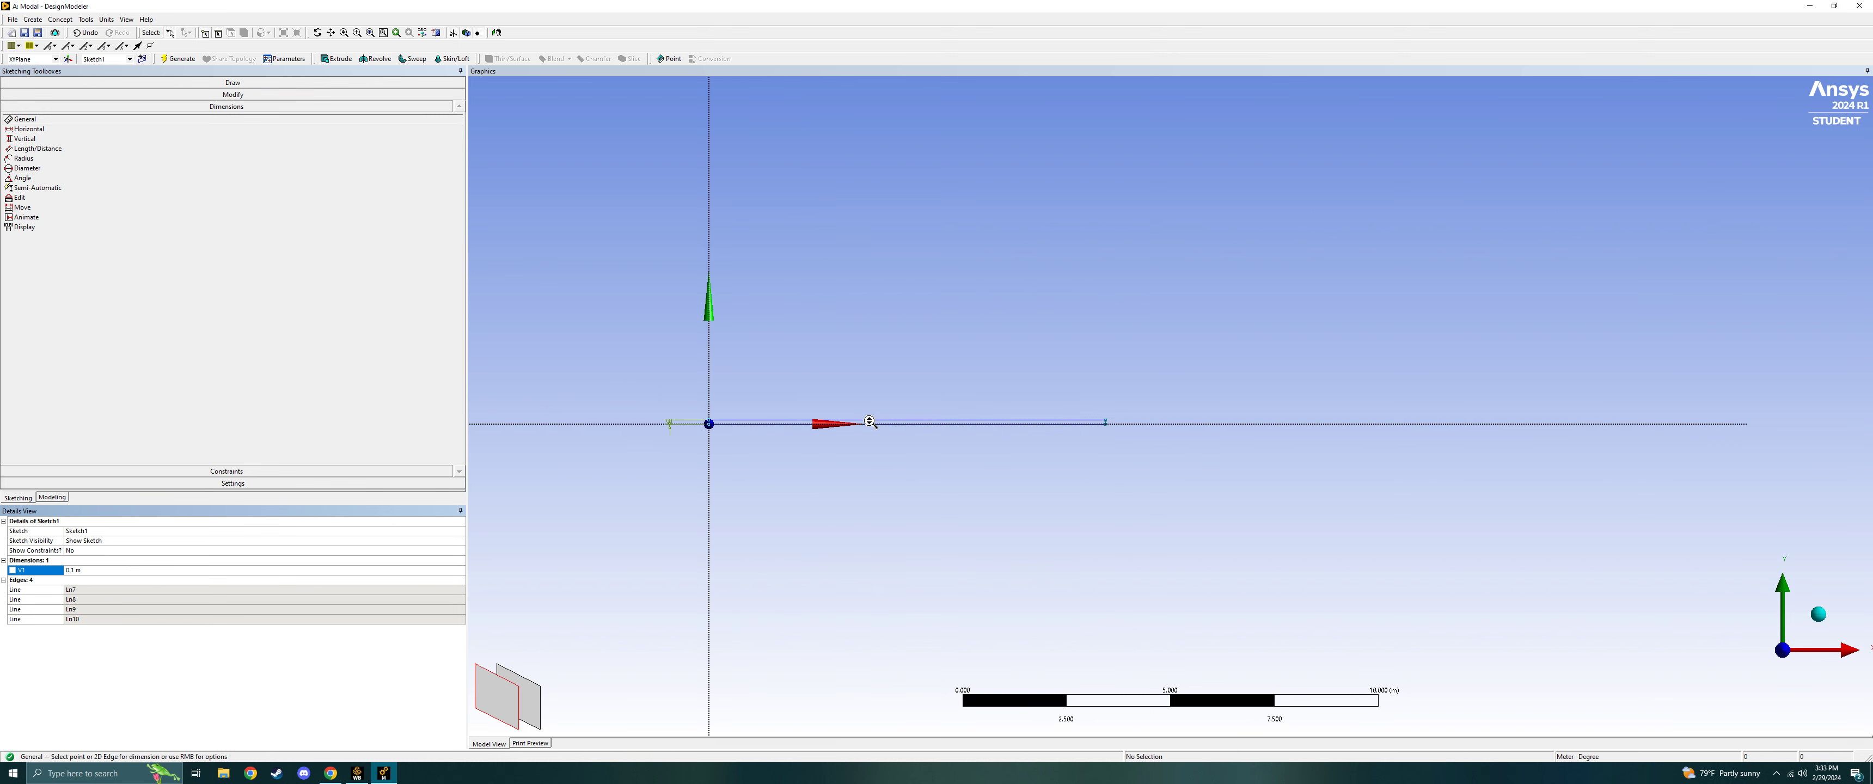
pyautogui.keyDown('ctrl'); pyautogui.moveTo(694, 560); pyautogui.dragTo(965, 551, button='middle'); pyautogui.keyUp('ctrl')
pyautogui.scroll(2, 913, 473)
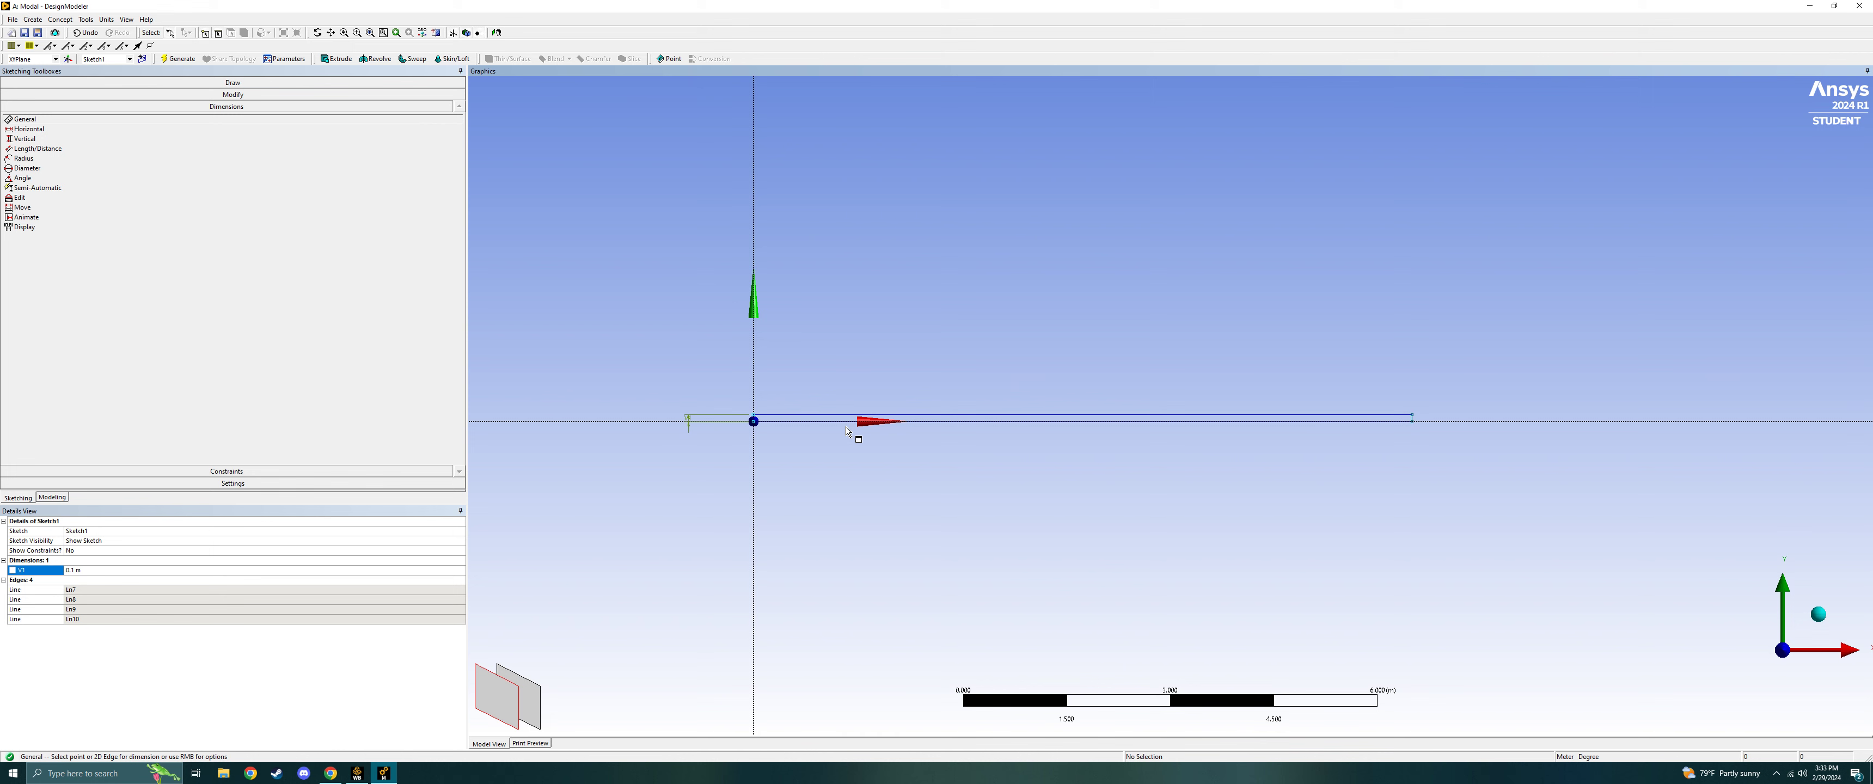
pyautogui.click(844, 416)
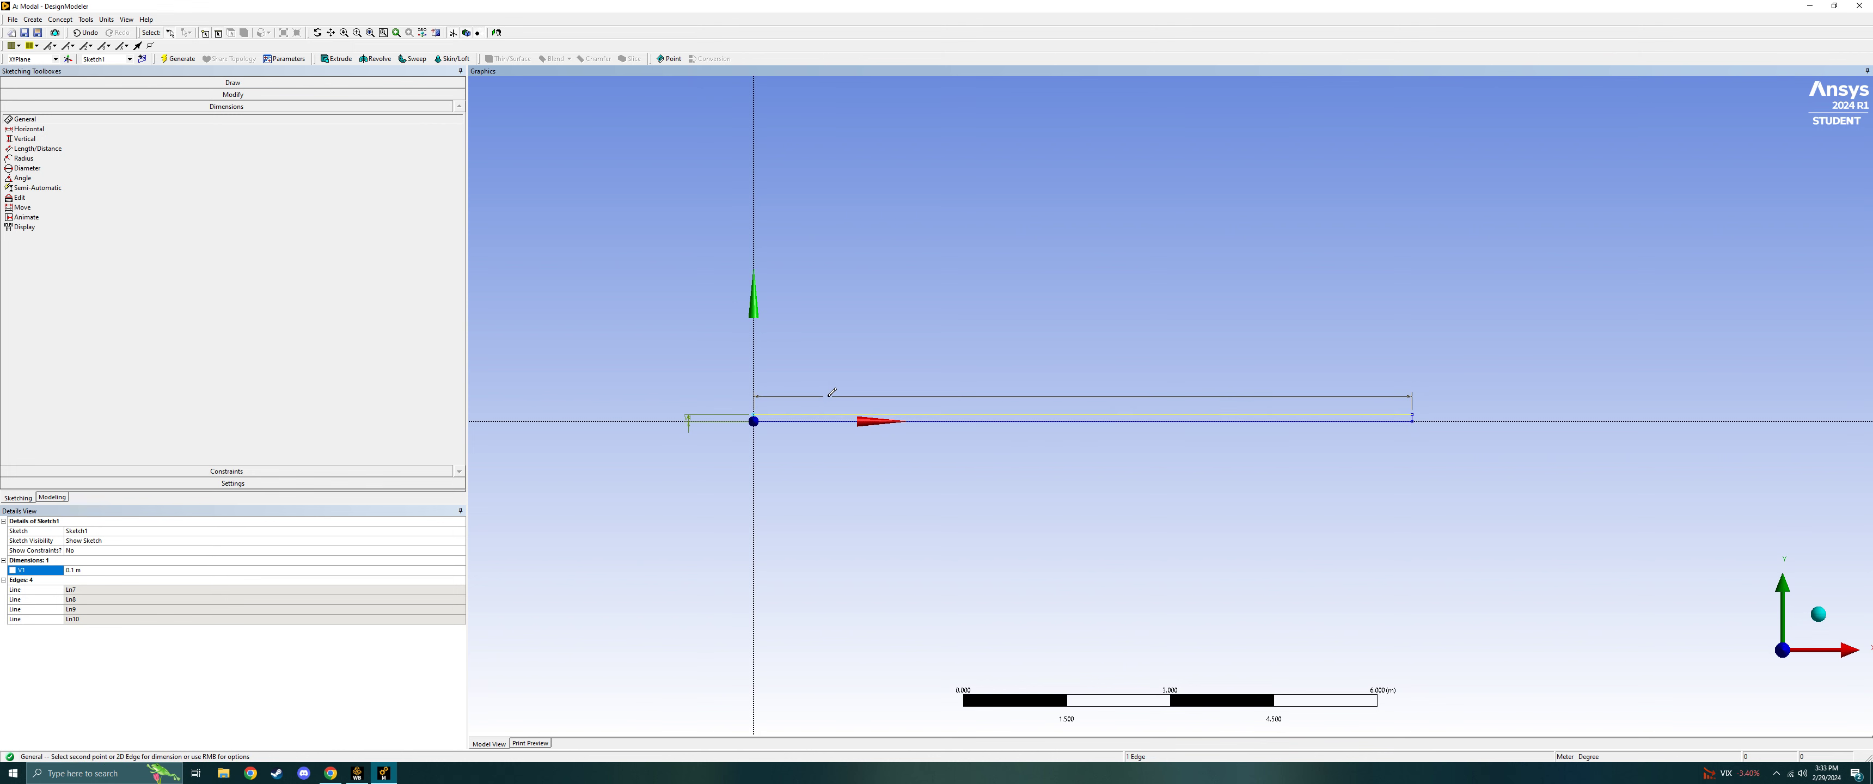
pyautogui.click(830, 397)
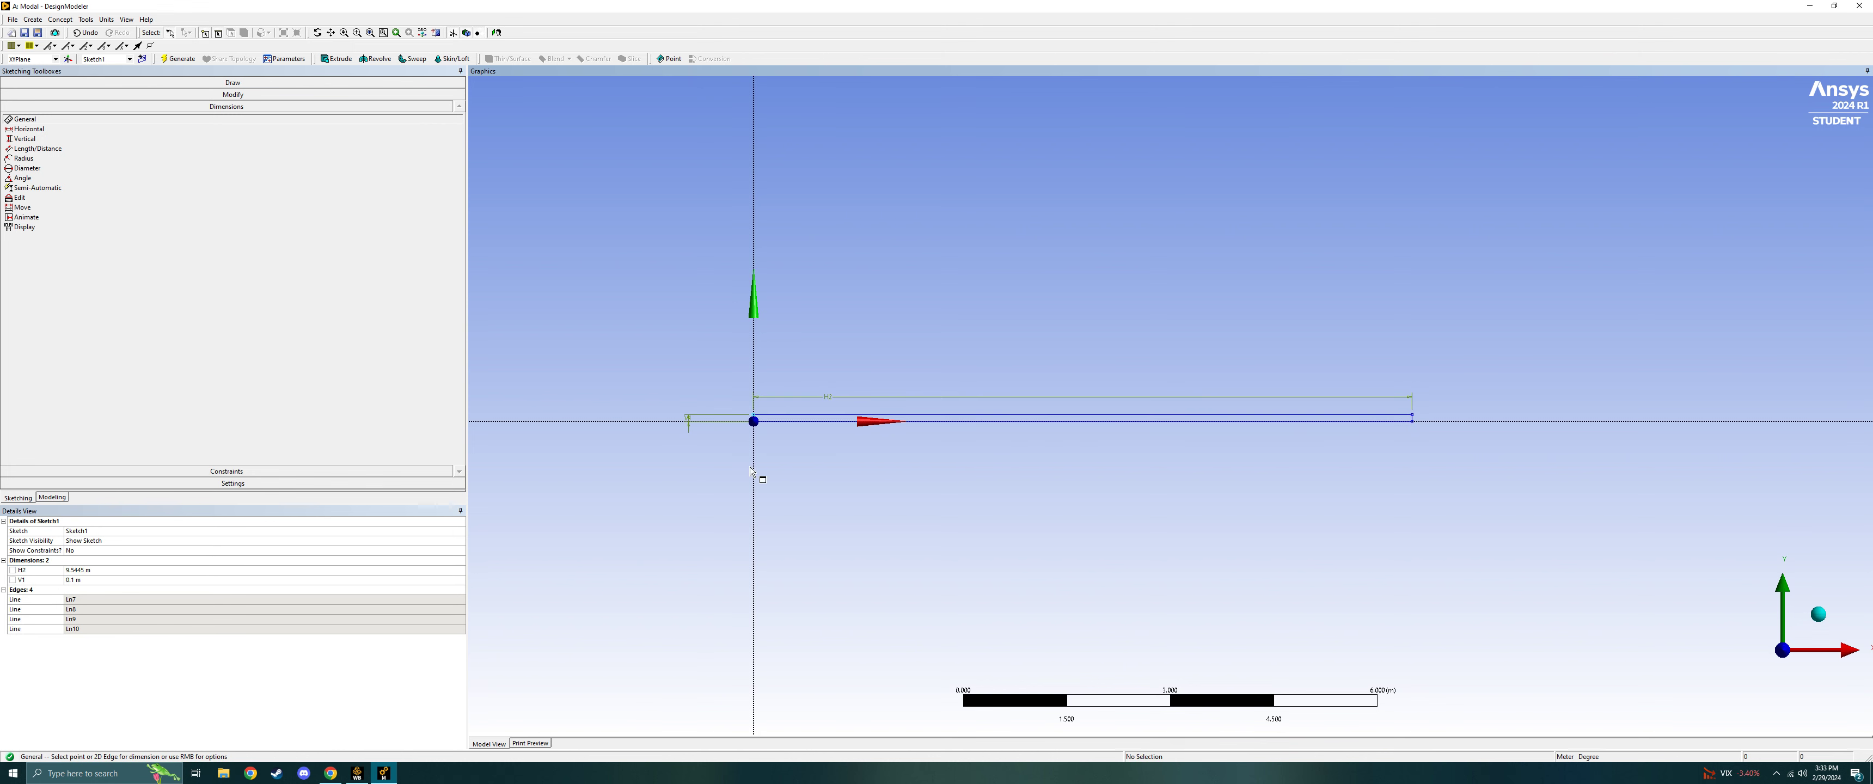
pyautogui.click(83, 571)
pyautogui.write('0.05')
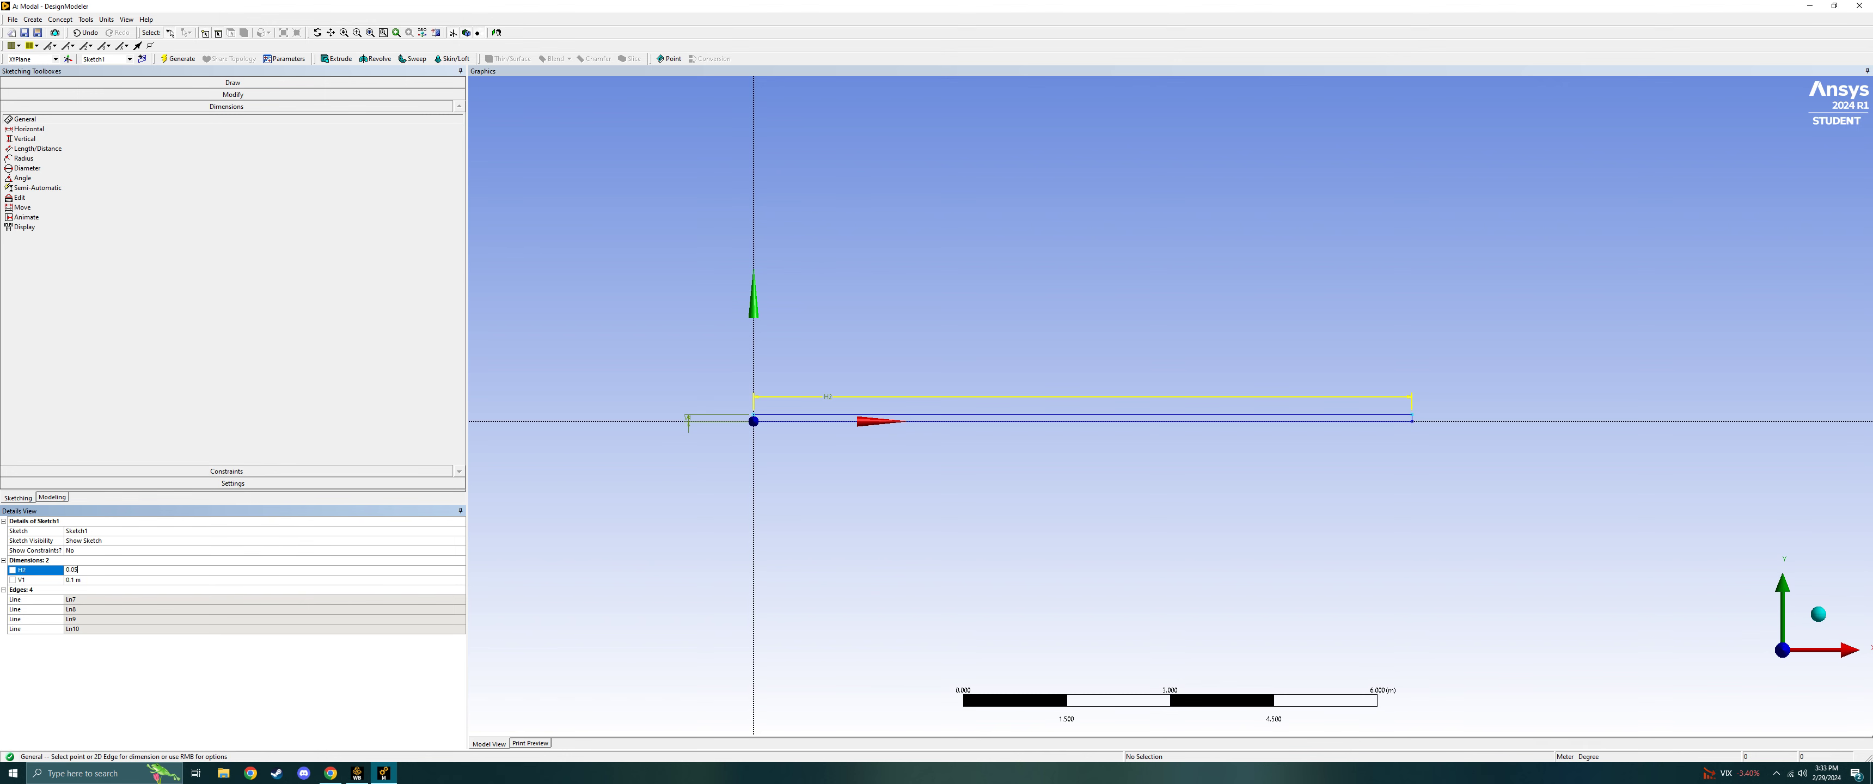
pyautogui.press('Return')
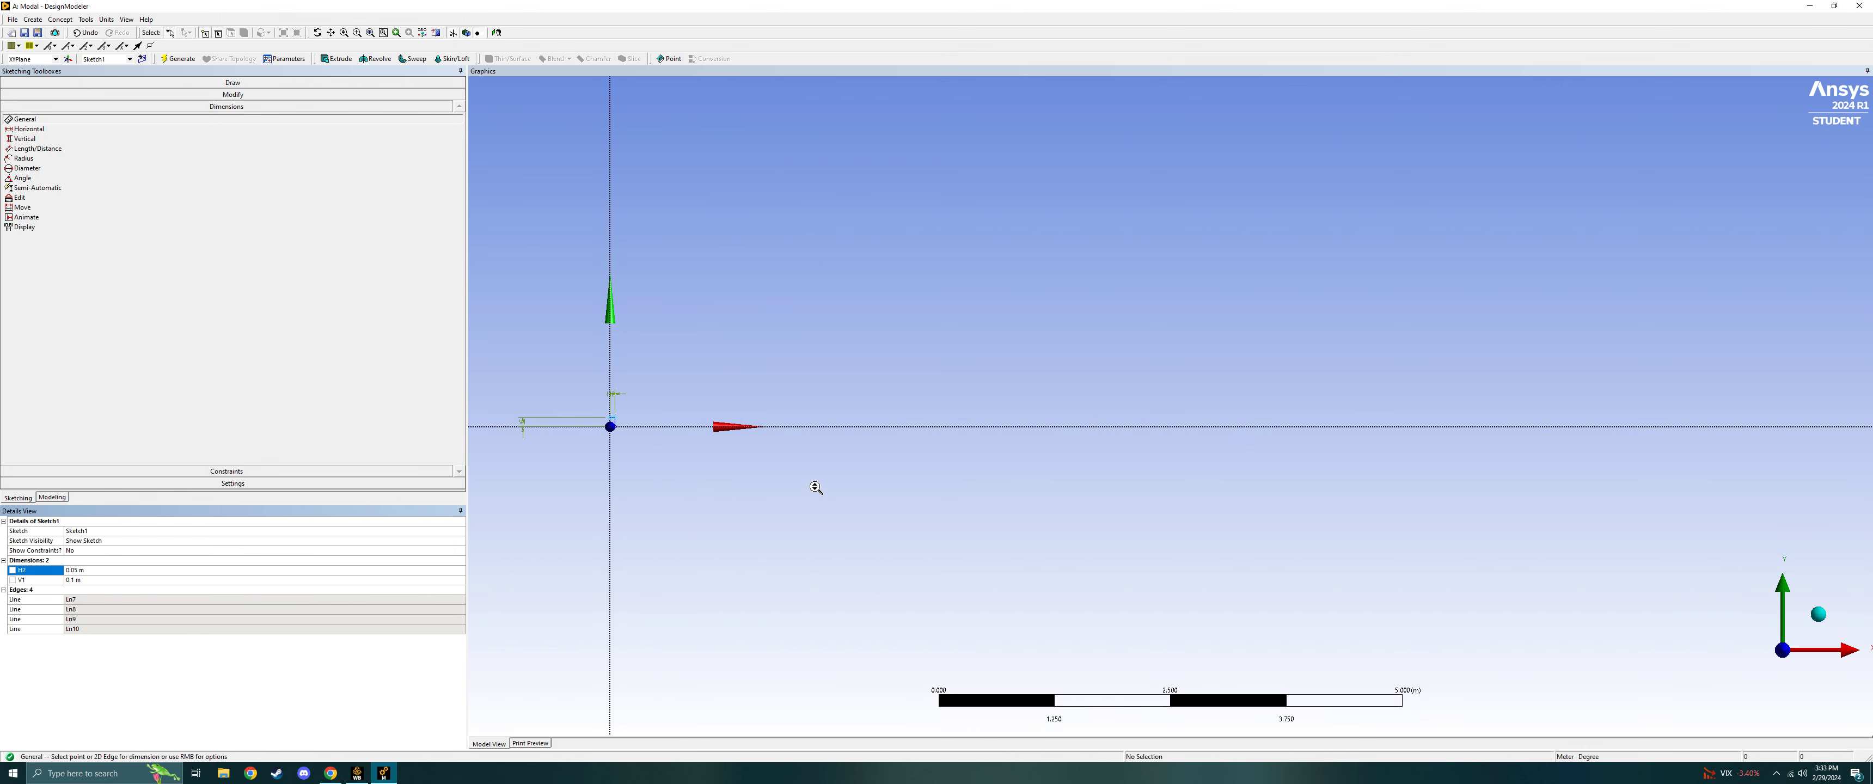
# Change the rectangle's horizontal dimension to 0.1 m and its vertical dimension to 0.05 m.
pyautogui.scroll(3, 1199, 427)
pyautogui.scroll(8, 1199, 426)
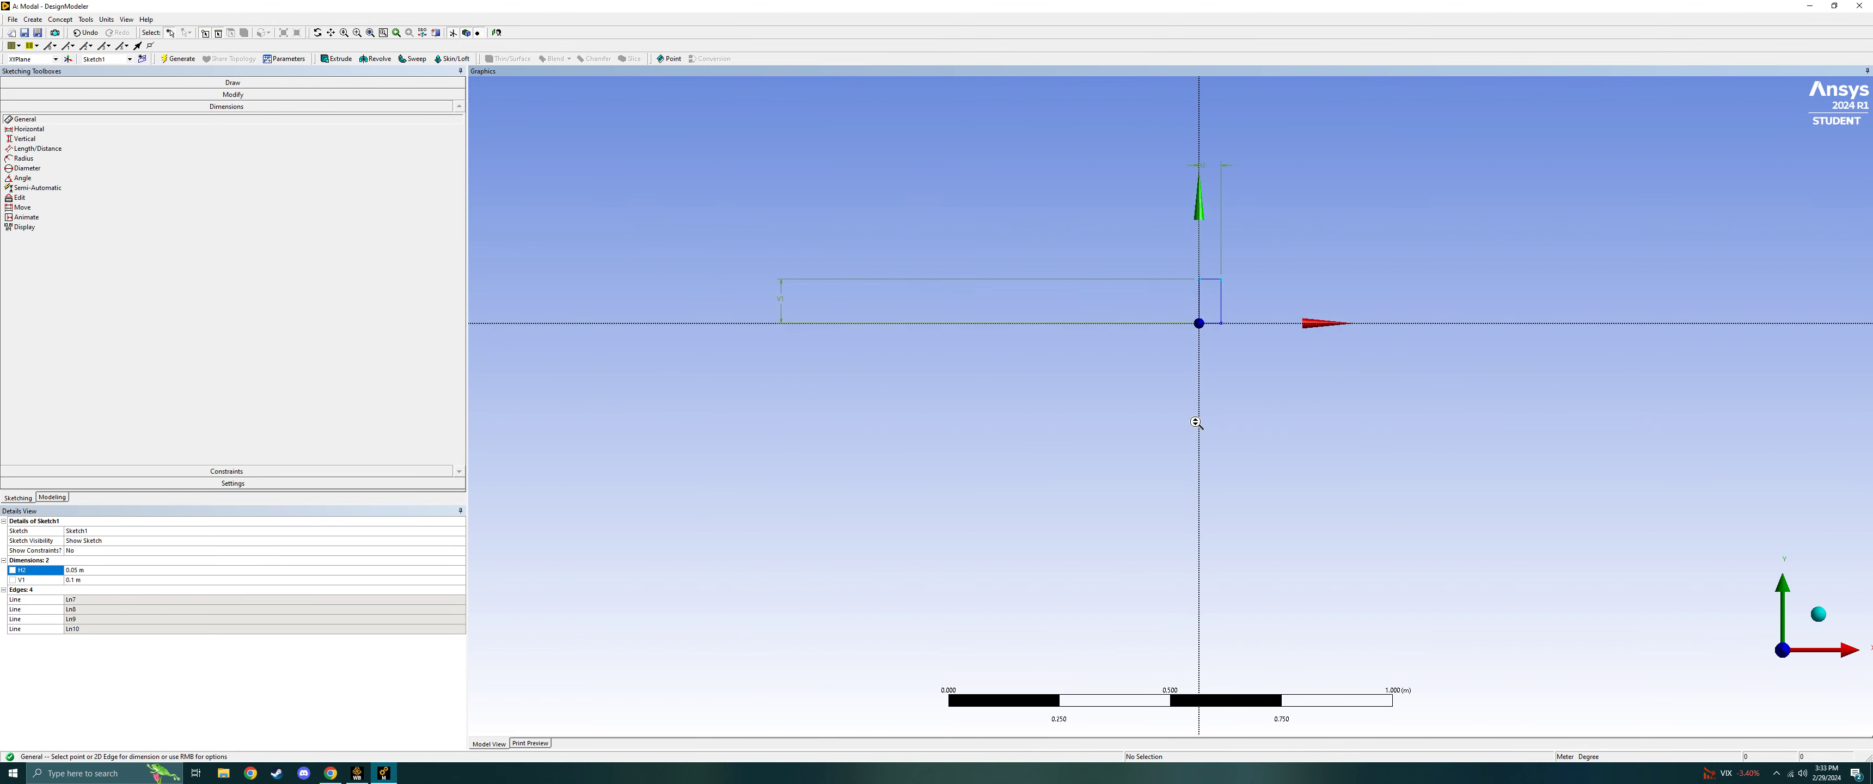
pyautogui.keyDown('ctrl'); pyautogui.moveTo(1289, 276); pyautogui.dragTo(1050, 512, button='middle'); pyautogui.keyUp('ctrl')
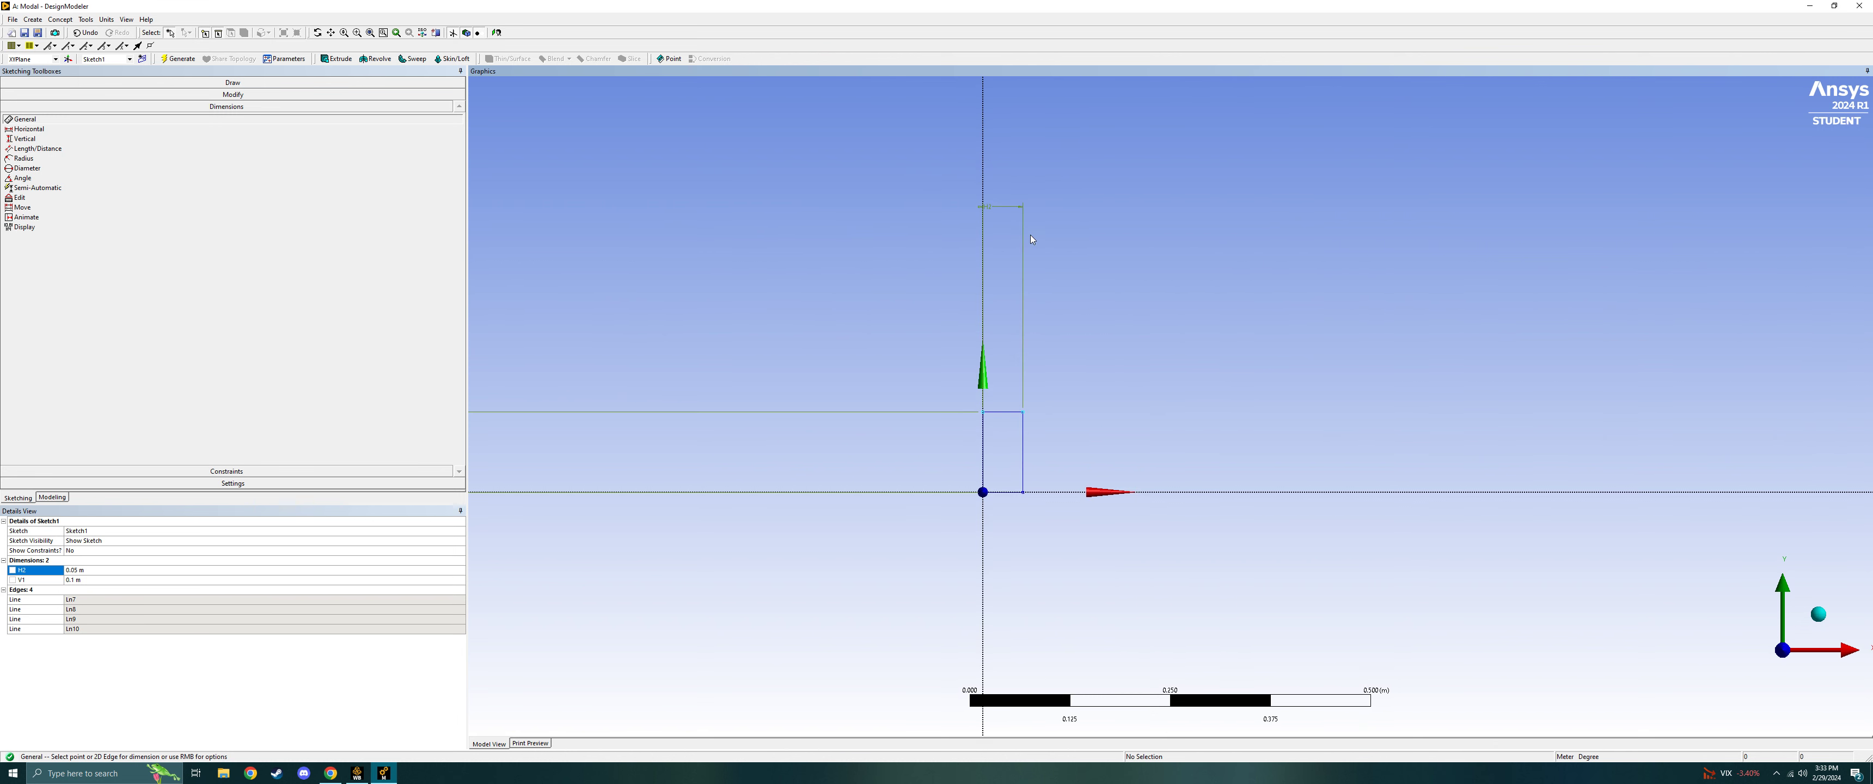
pyautogui.rightClick(1082, 284)
pyautogui.click(561, 369)
pyautogui.click(89, 570)
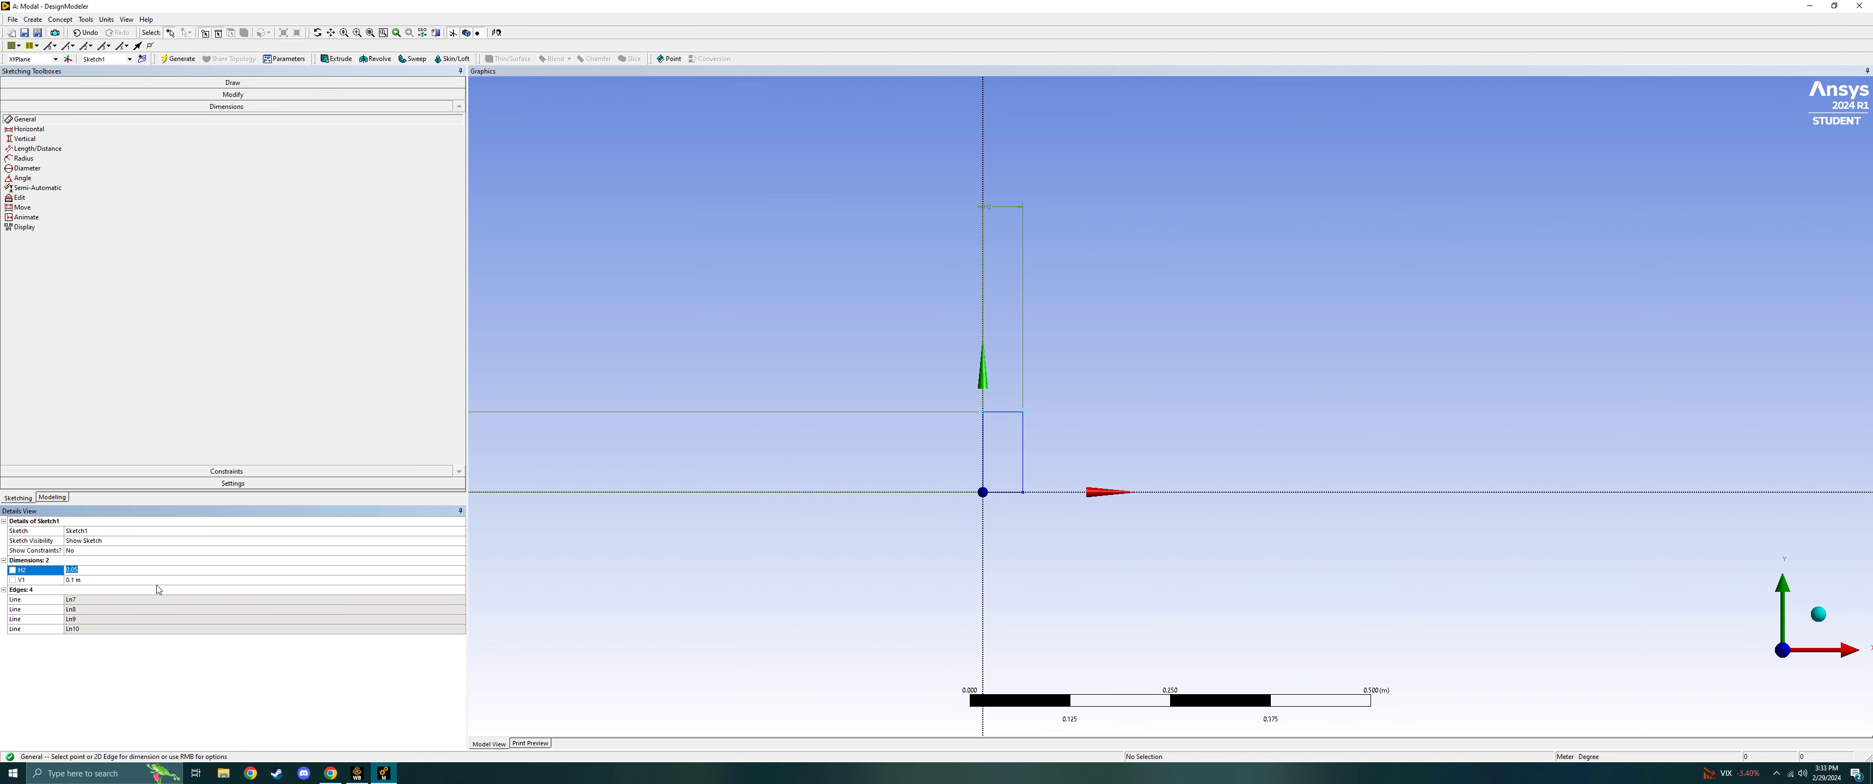
pyautogui.write('0.1')
pyautogui.press('Return')
pyautogui.click(76, 581)
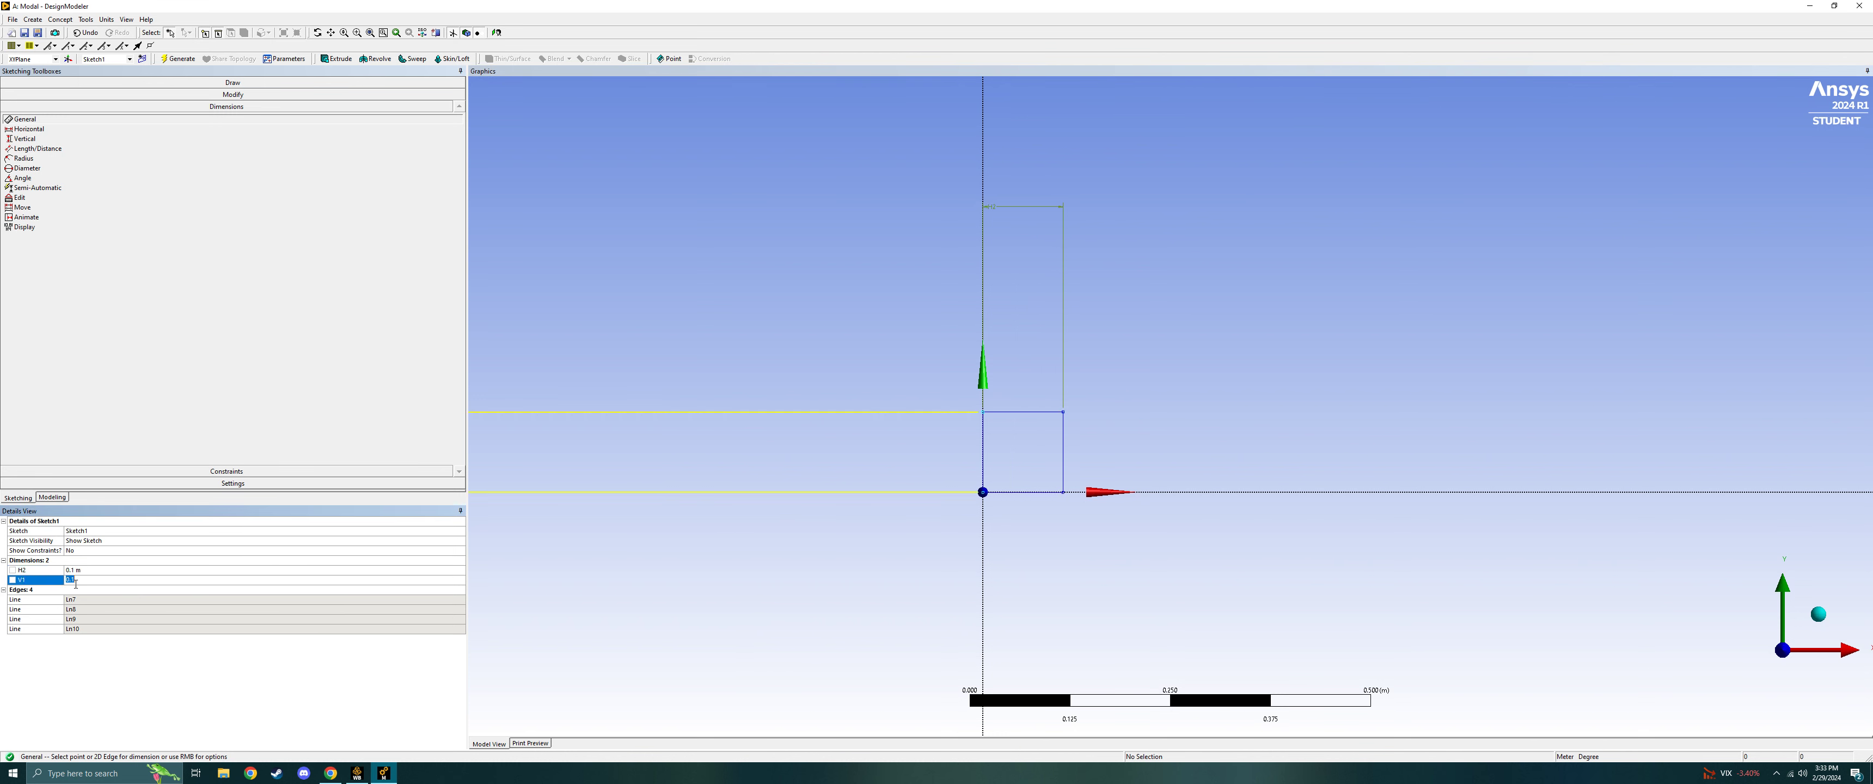
pyautogui.write('0.05')
pyautogui.press('Return')
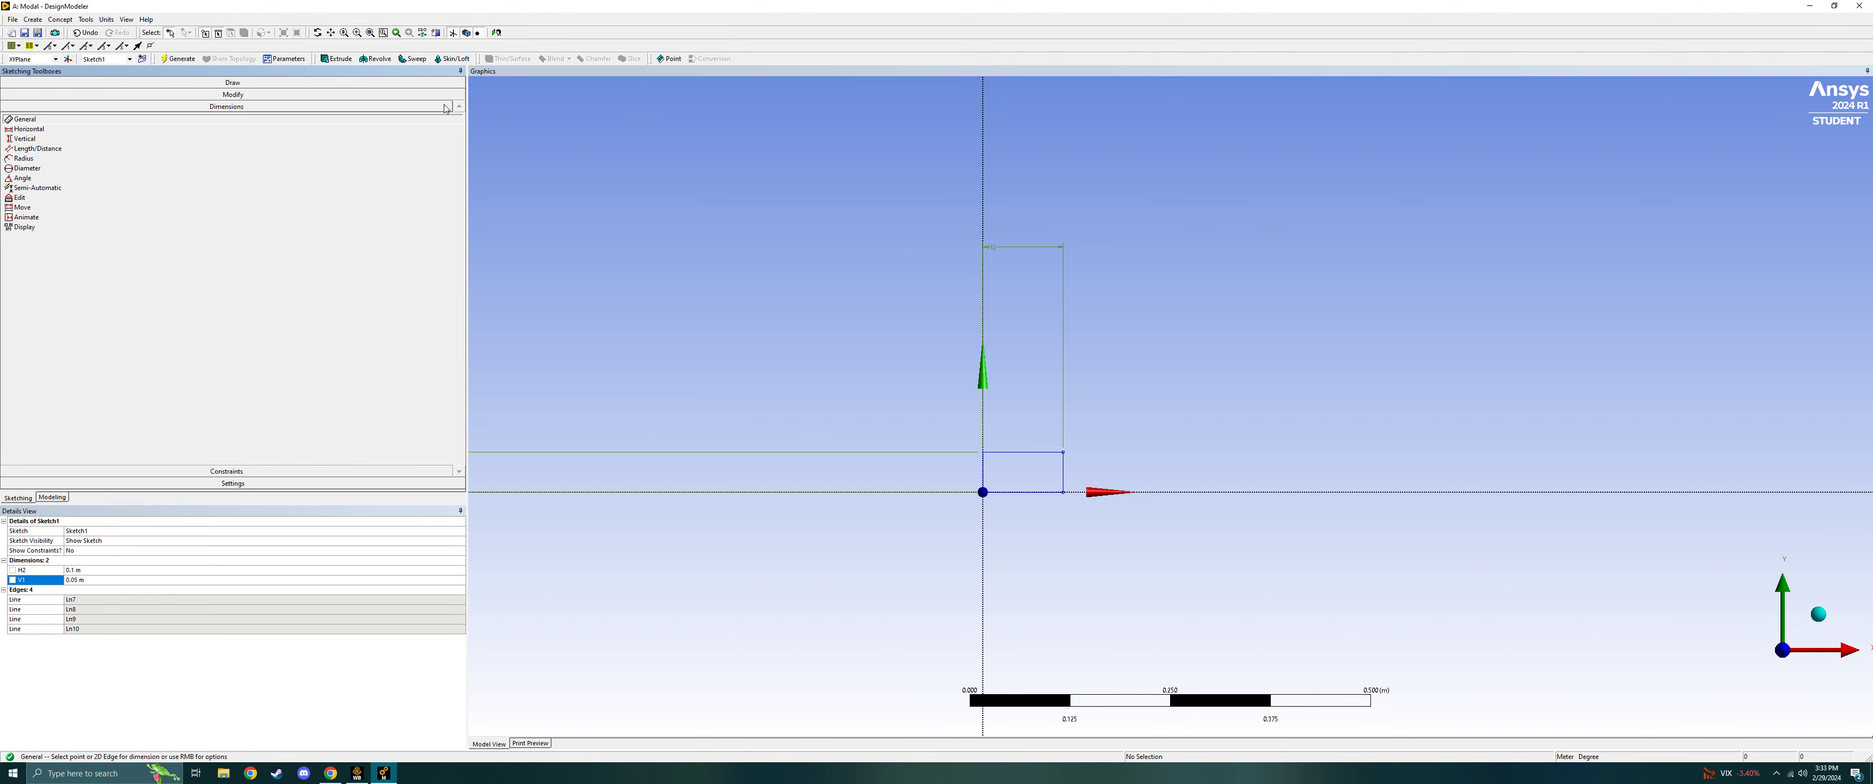
pyautogui.click(1054, 493)
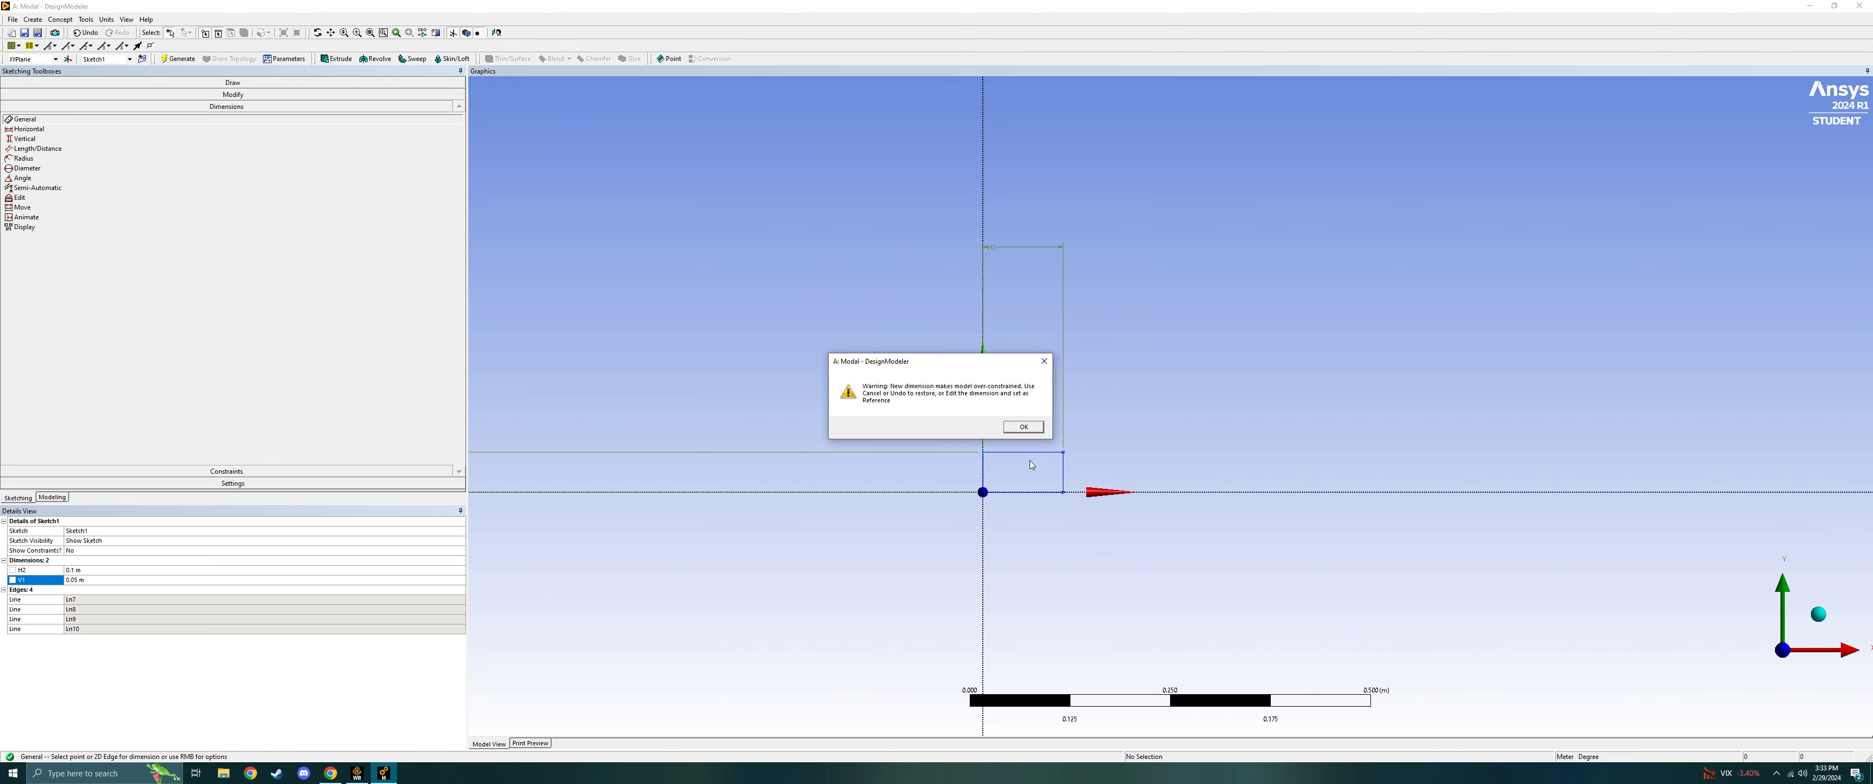
pyautogui.click(1044, 361)
pyautogui.rightClick(837, 334)
pyautogui.rightClick(1190, 377)
pyautogui.press('Escape')
# Select the rectangle's four edges and add an Extrude feature with the rectangle sketch as geometry, keeping the fixed 1 m depth.
pyautogui.click(1011, 452)
pyautogui.keyDown('ctrl'); pyautogui.click(983, 466); pyautogui.keyUp('ctrl')
pyautogui.keyDown('ctrl'); pyautogui.click(1020, 494); pyautogui.keyUp('ctrl')
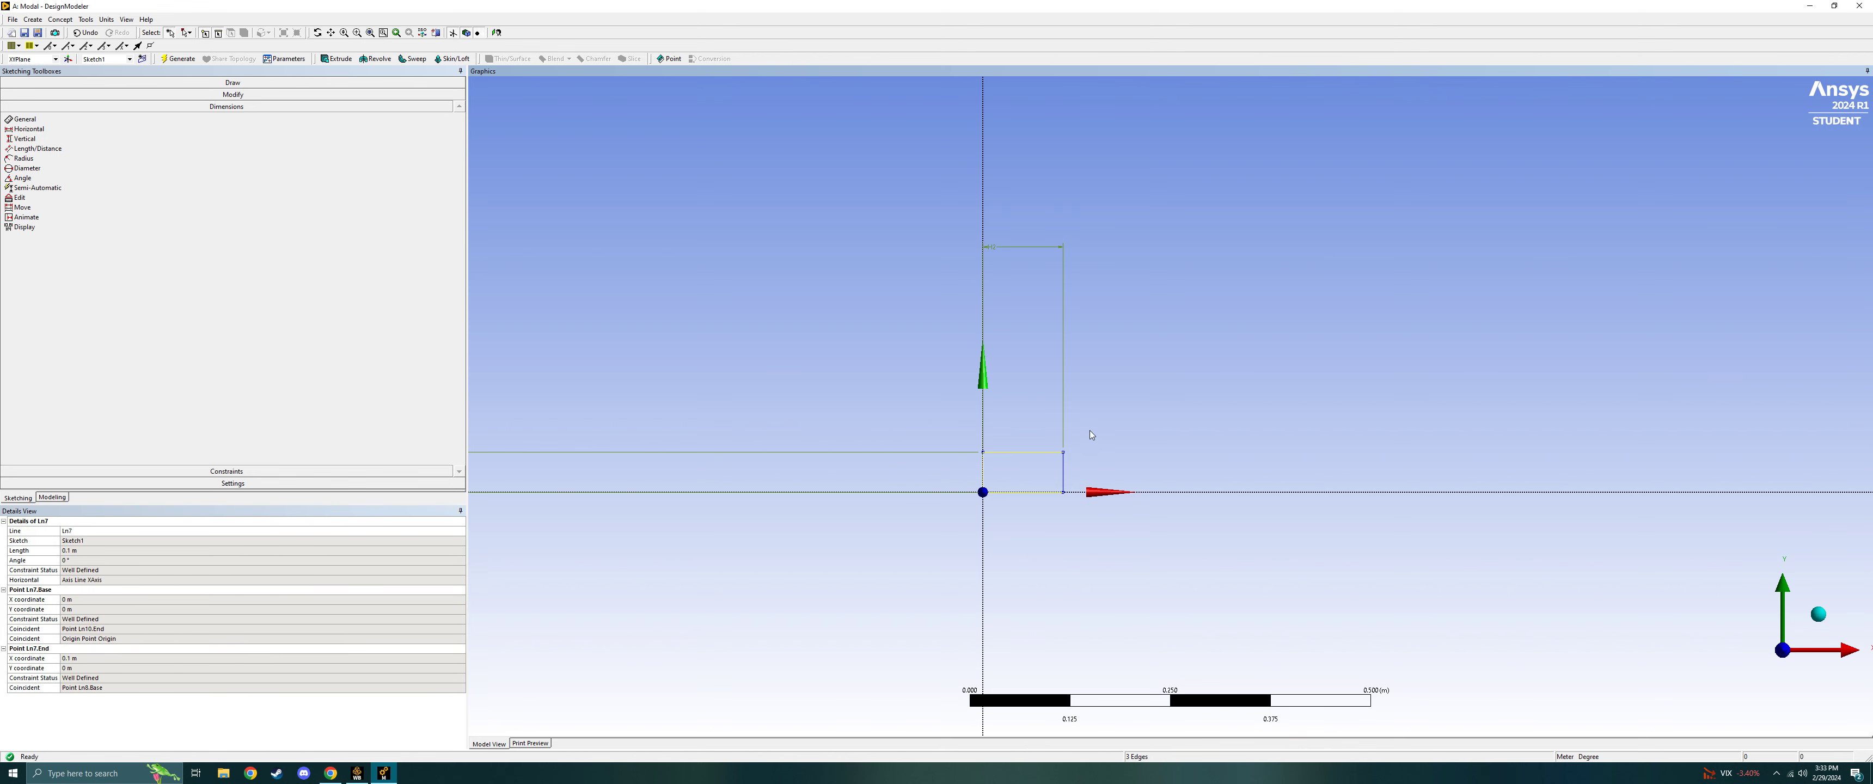
pyautogui.keyDown('ctrl'); pyautogui.click(1063, 469); pyautogui.keyUp('ctrl')
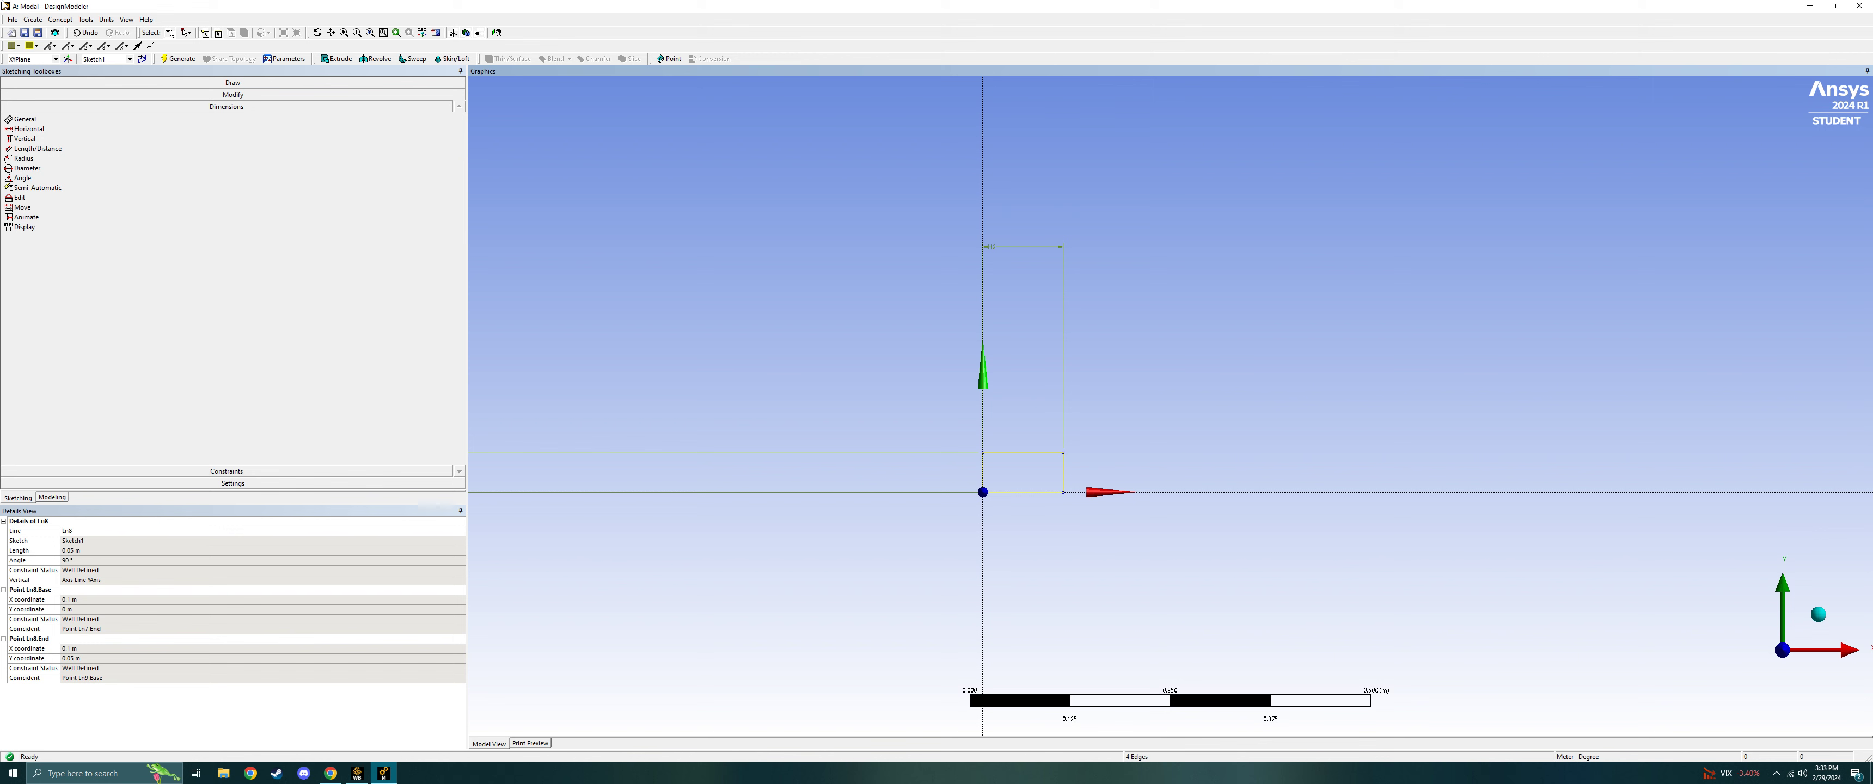
pyautogui.click(61, 20)
pyautogui.moveTo(37, 24)
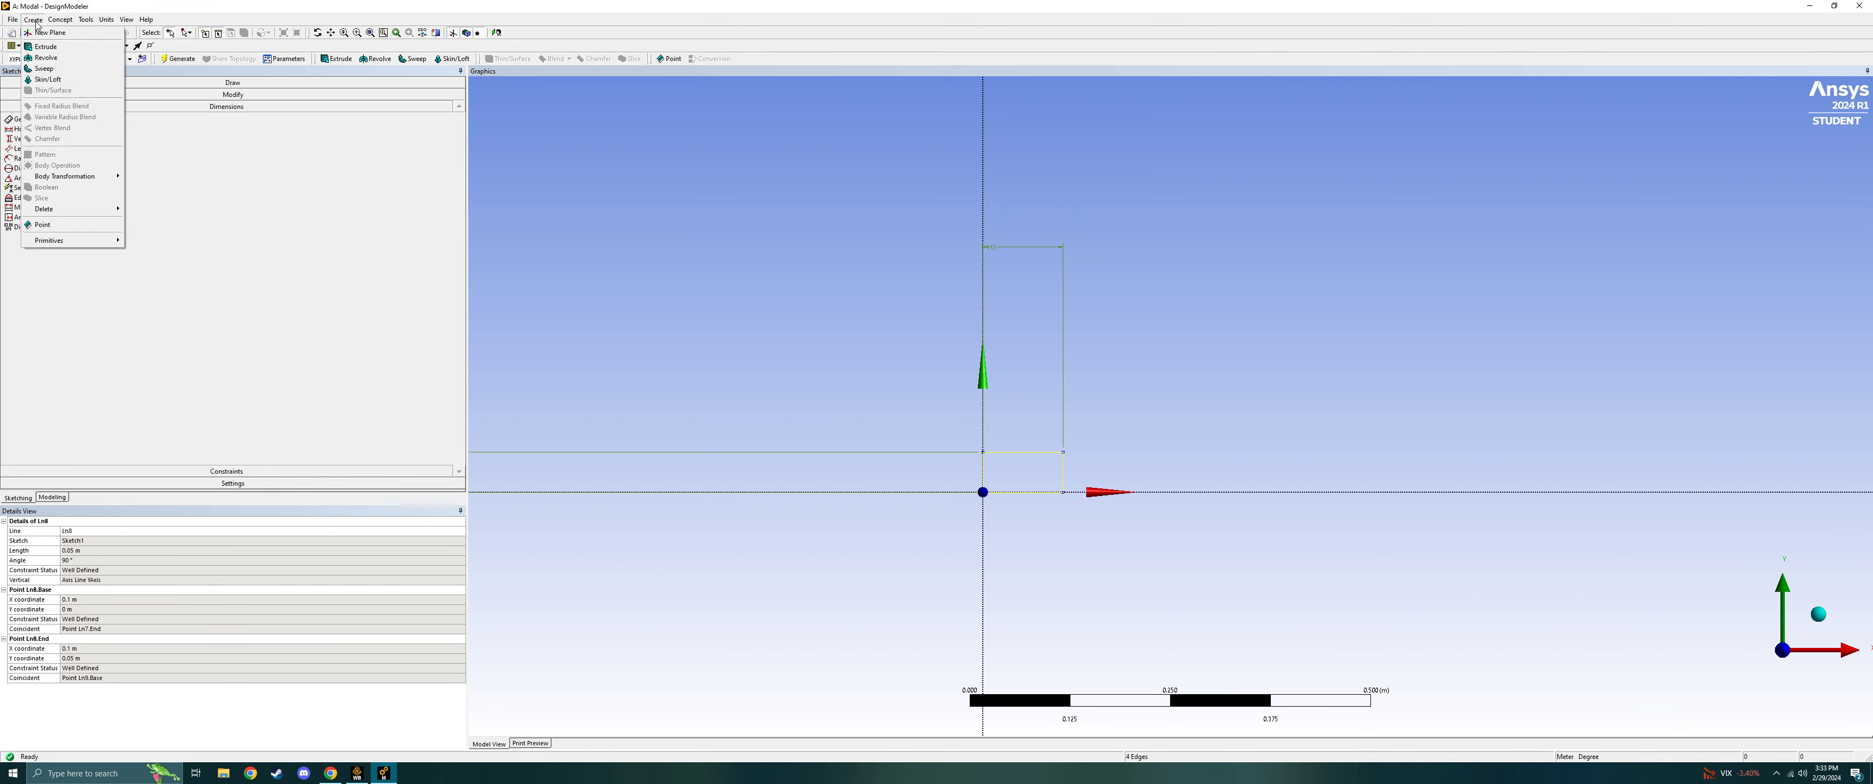
pyautogui.click(52, 49)
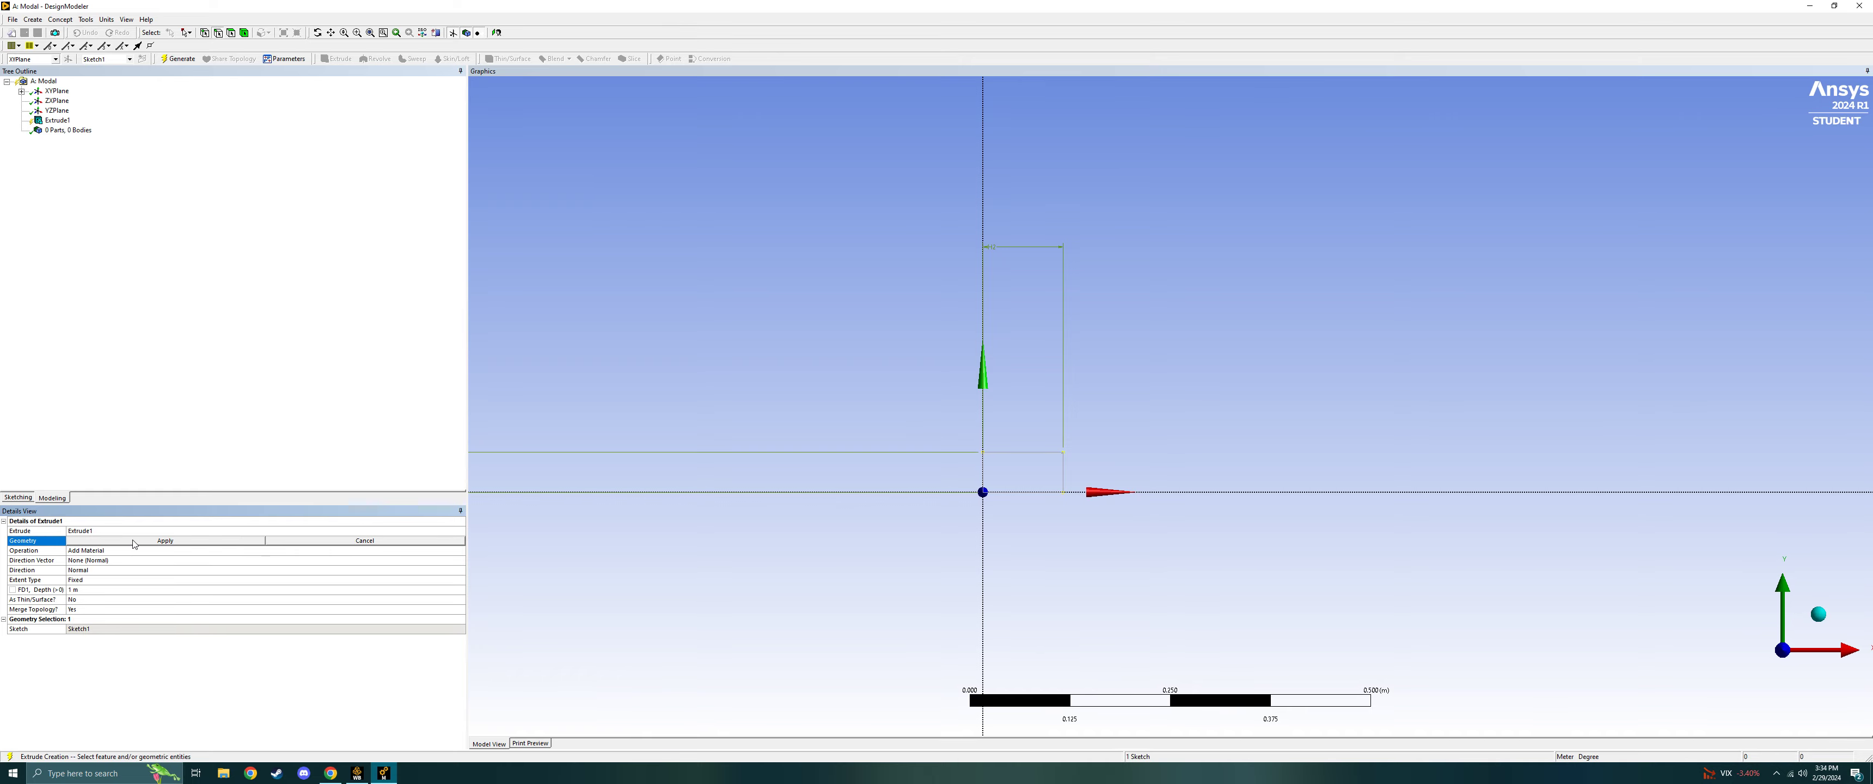
pyautogui.click(165, 541)
# Generate the Extrude feature to build the solid beam.
pyautogui.moveTo(690, 326)
pyautogui.mouseDown(button='middle')
pyautogui.moveTo(718, 342)
pyautogui.moveTo(778, 314)
pyautogui.moveTo(836, 369)
pyautogui.moveTo(1310, 492)
pyautogui.moveTo(1514, 510)
pyautogui.moveTo(1505, 484)
pyautogui.mouseUp(button='middle')
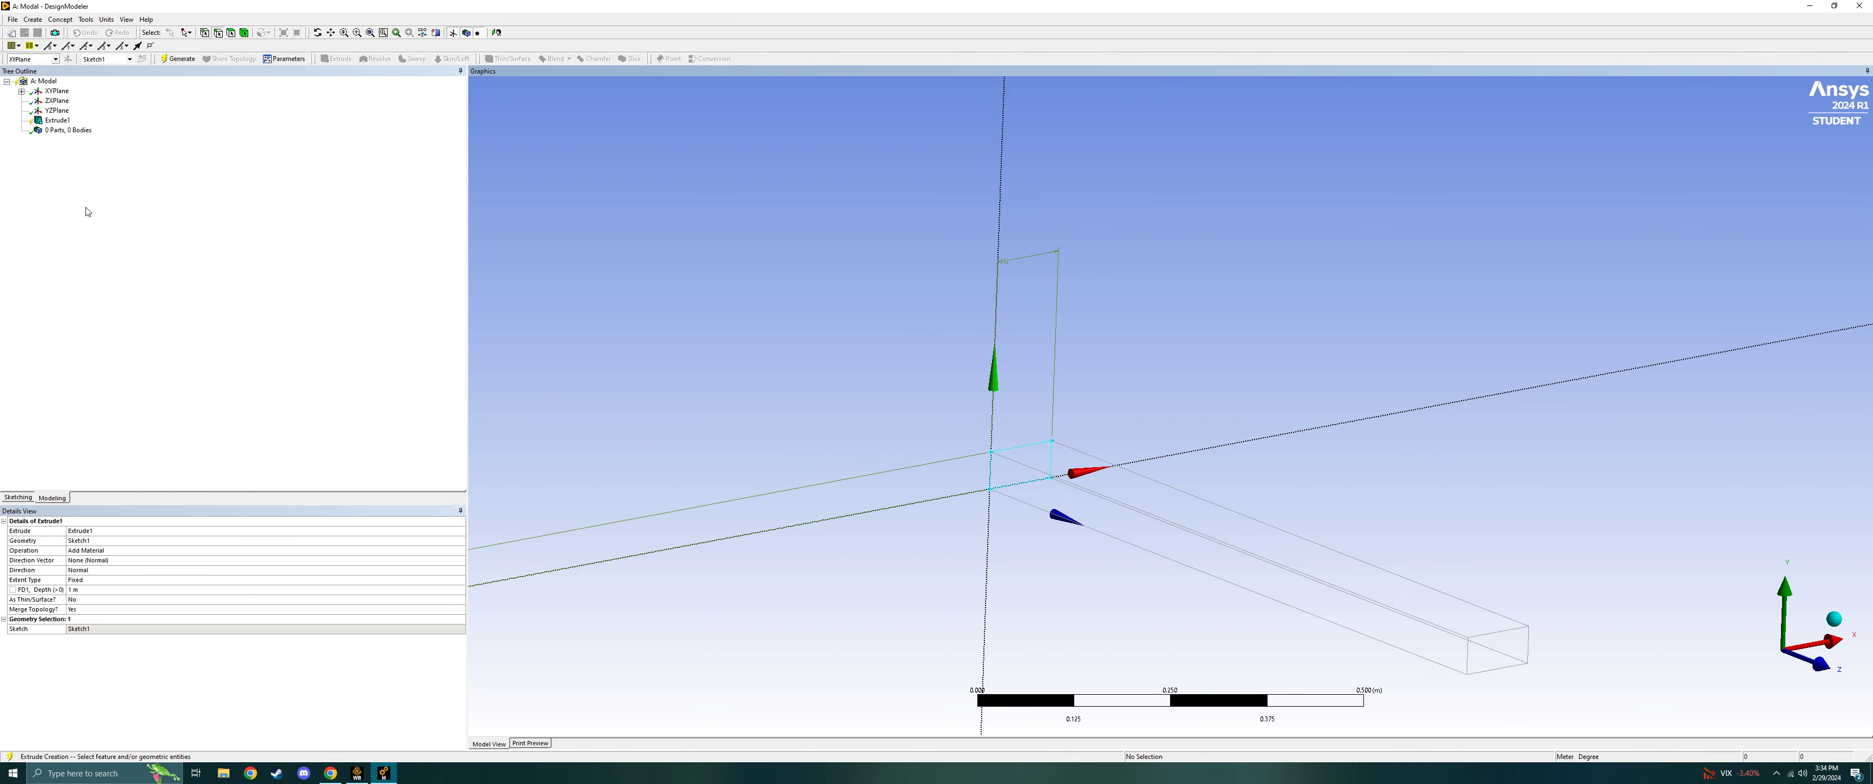
pyautogui.click(57, 122)
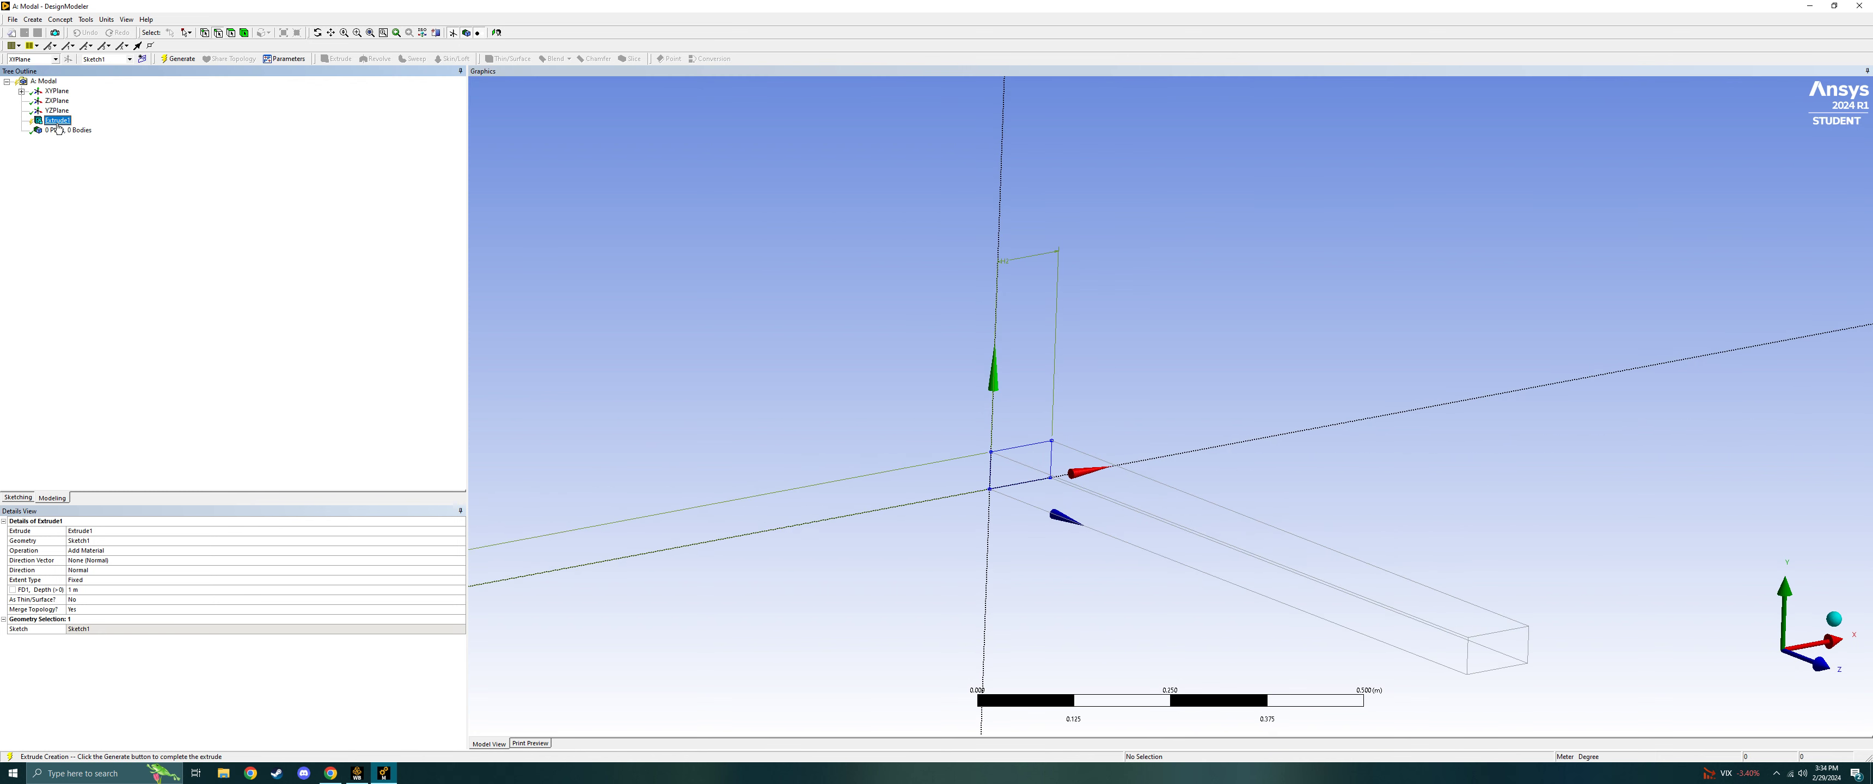
pyautogui.click(56, 20)
pyautogui.click(245, 146)
pyautogui.click(178, 59)
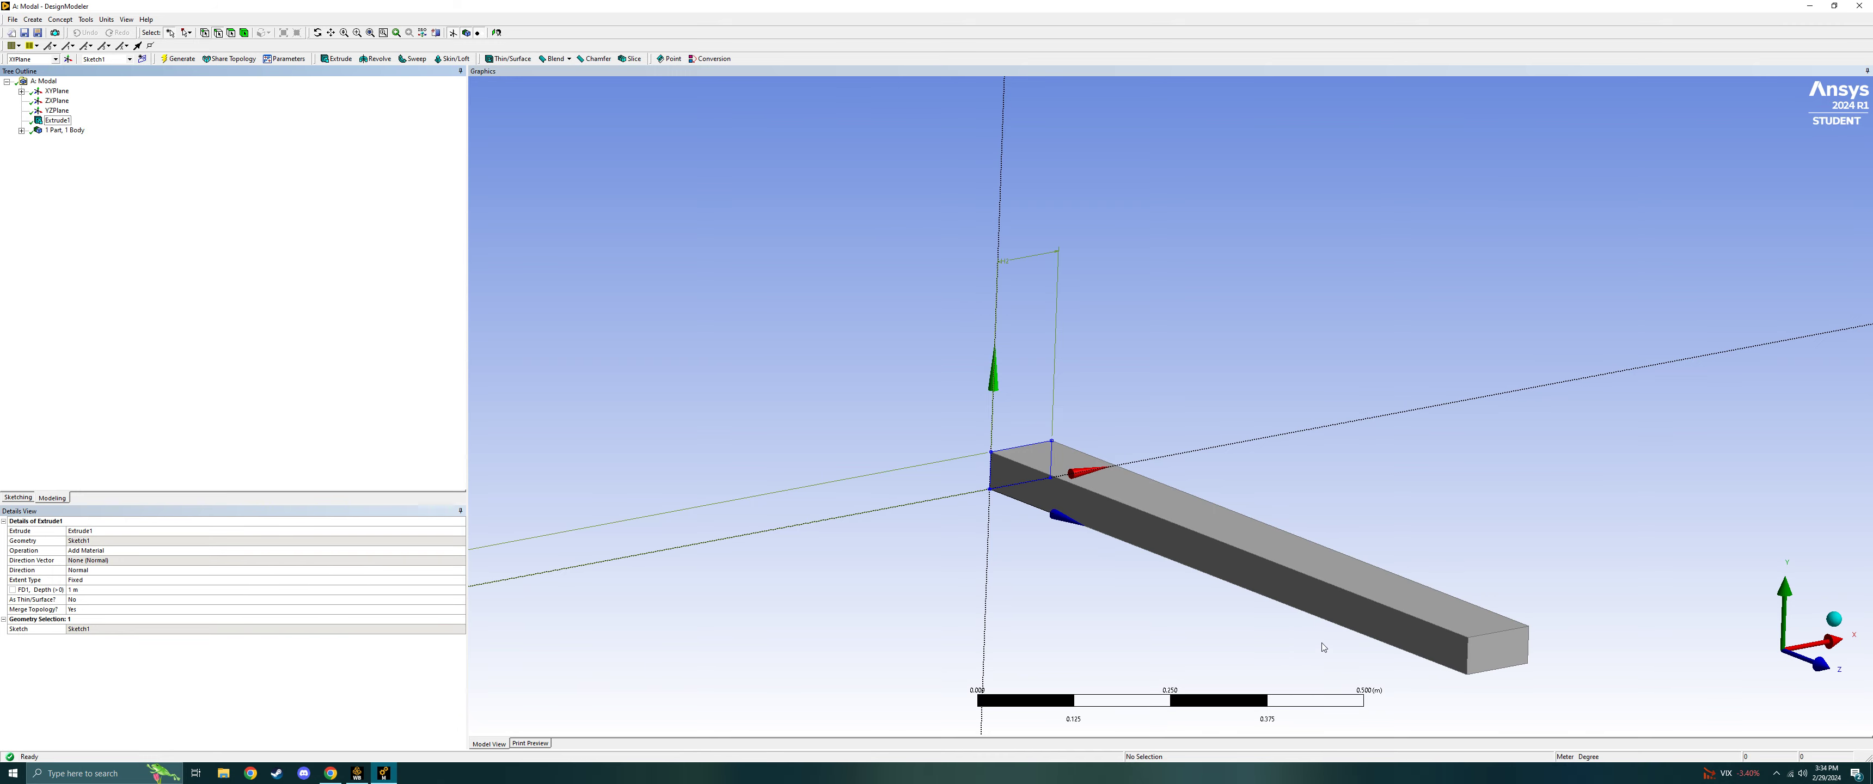
pyautogui.moveTo(1324, 647); pyautogui.dragTo(1545, 451, button='middle')
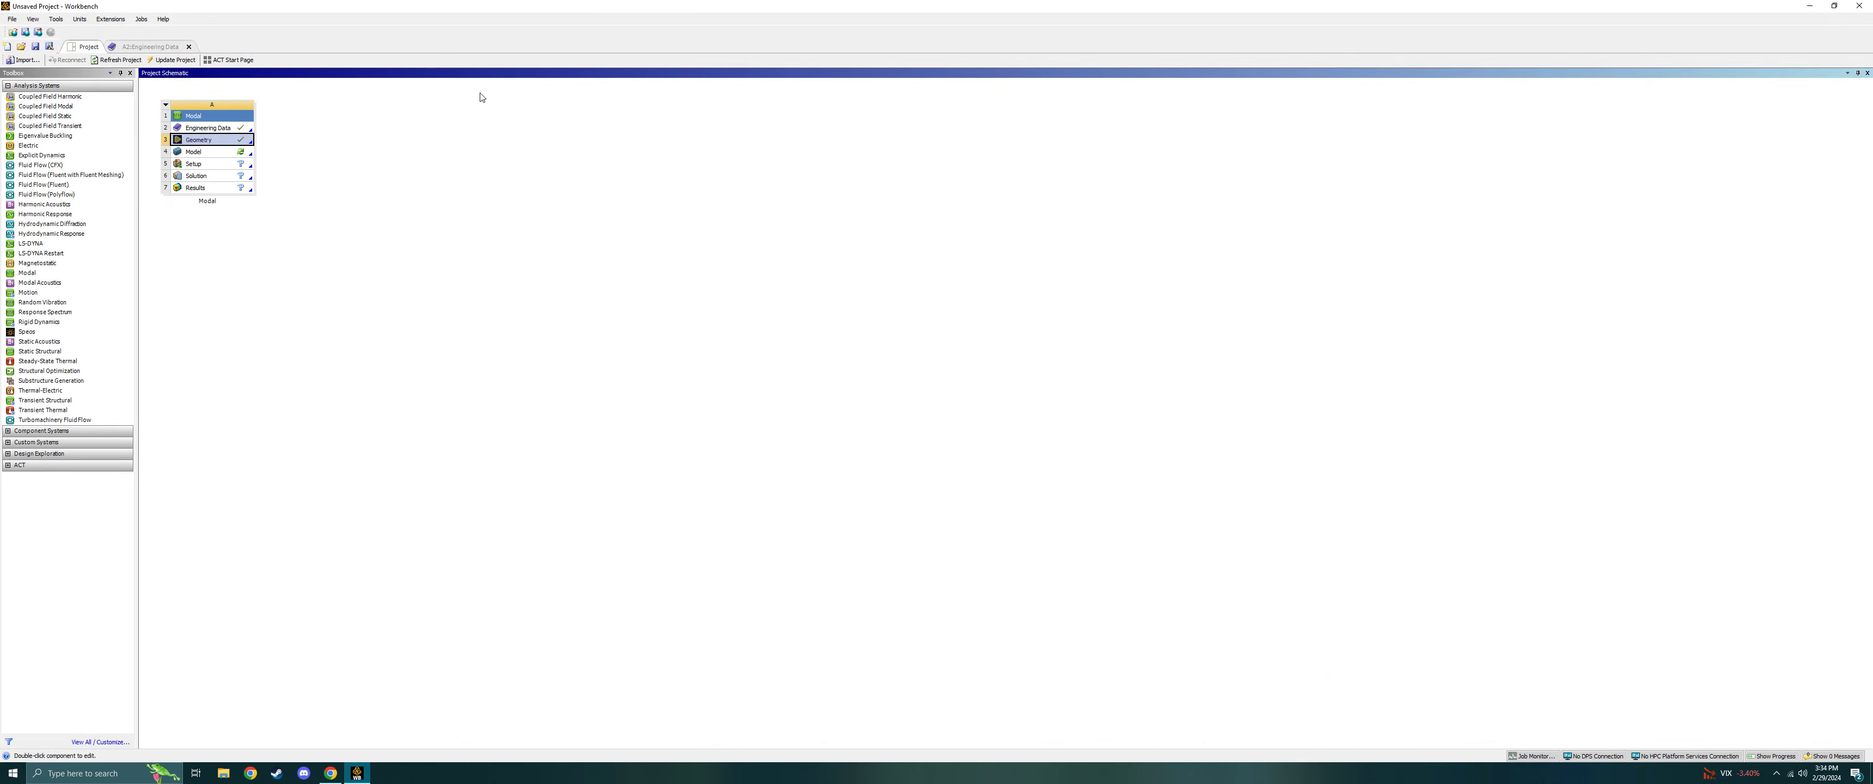
# Update the Model cell of the Modal system in Workbench and open it in Mechanical.
pyautogui.rightClick(204, 152)
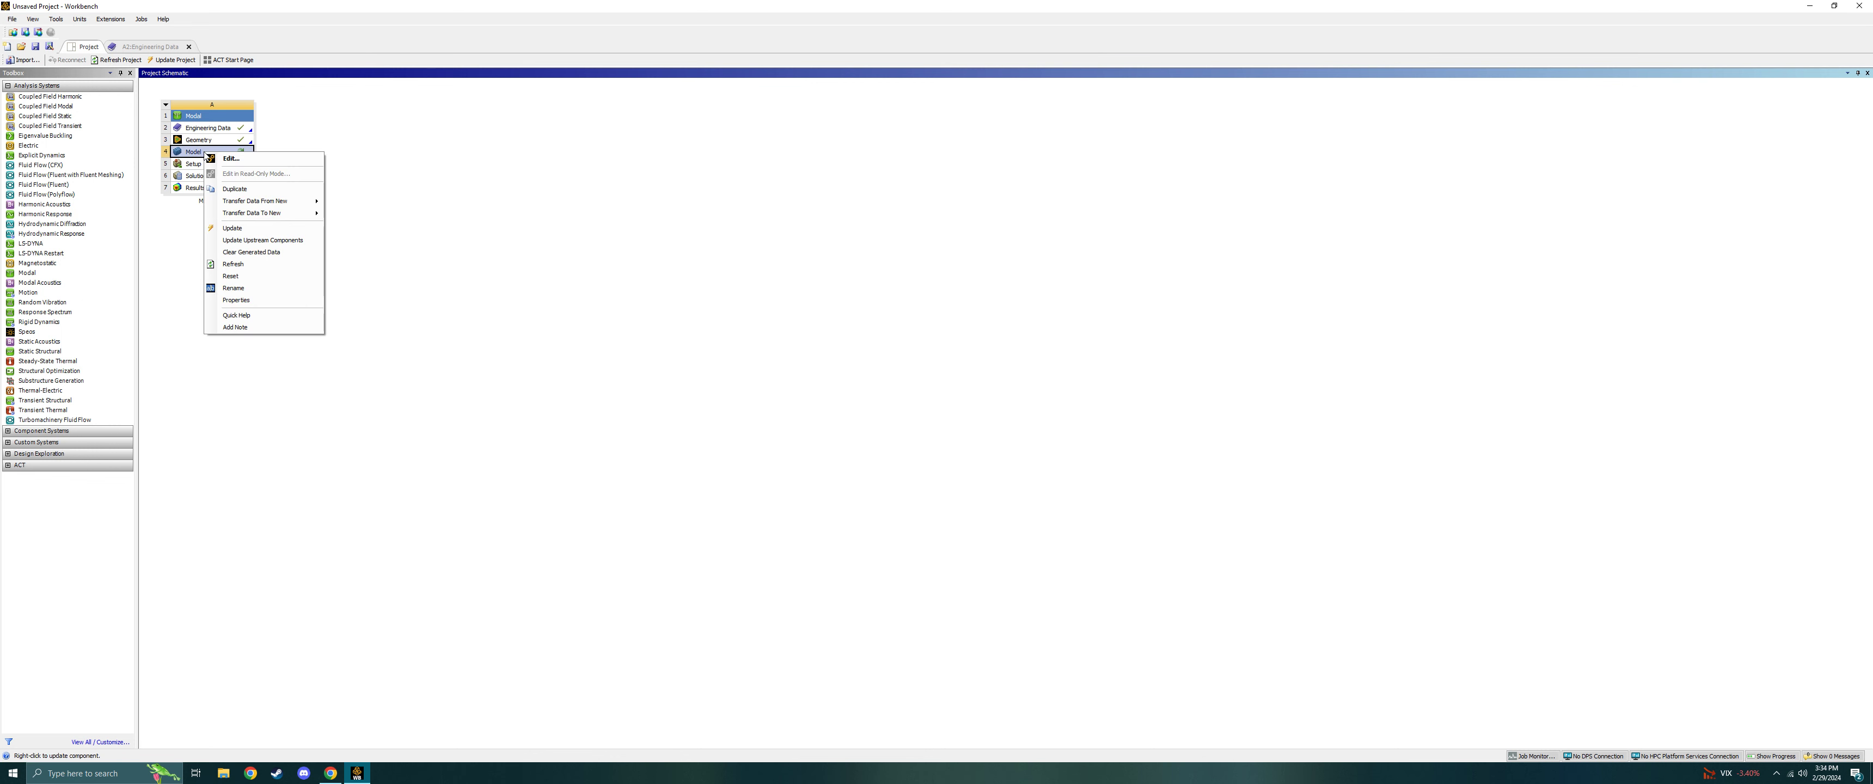
pyautogui.click(237, 228)
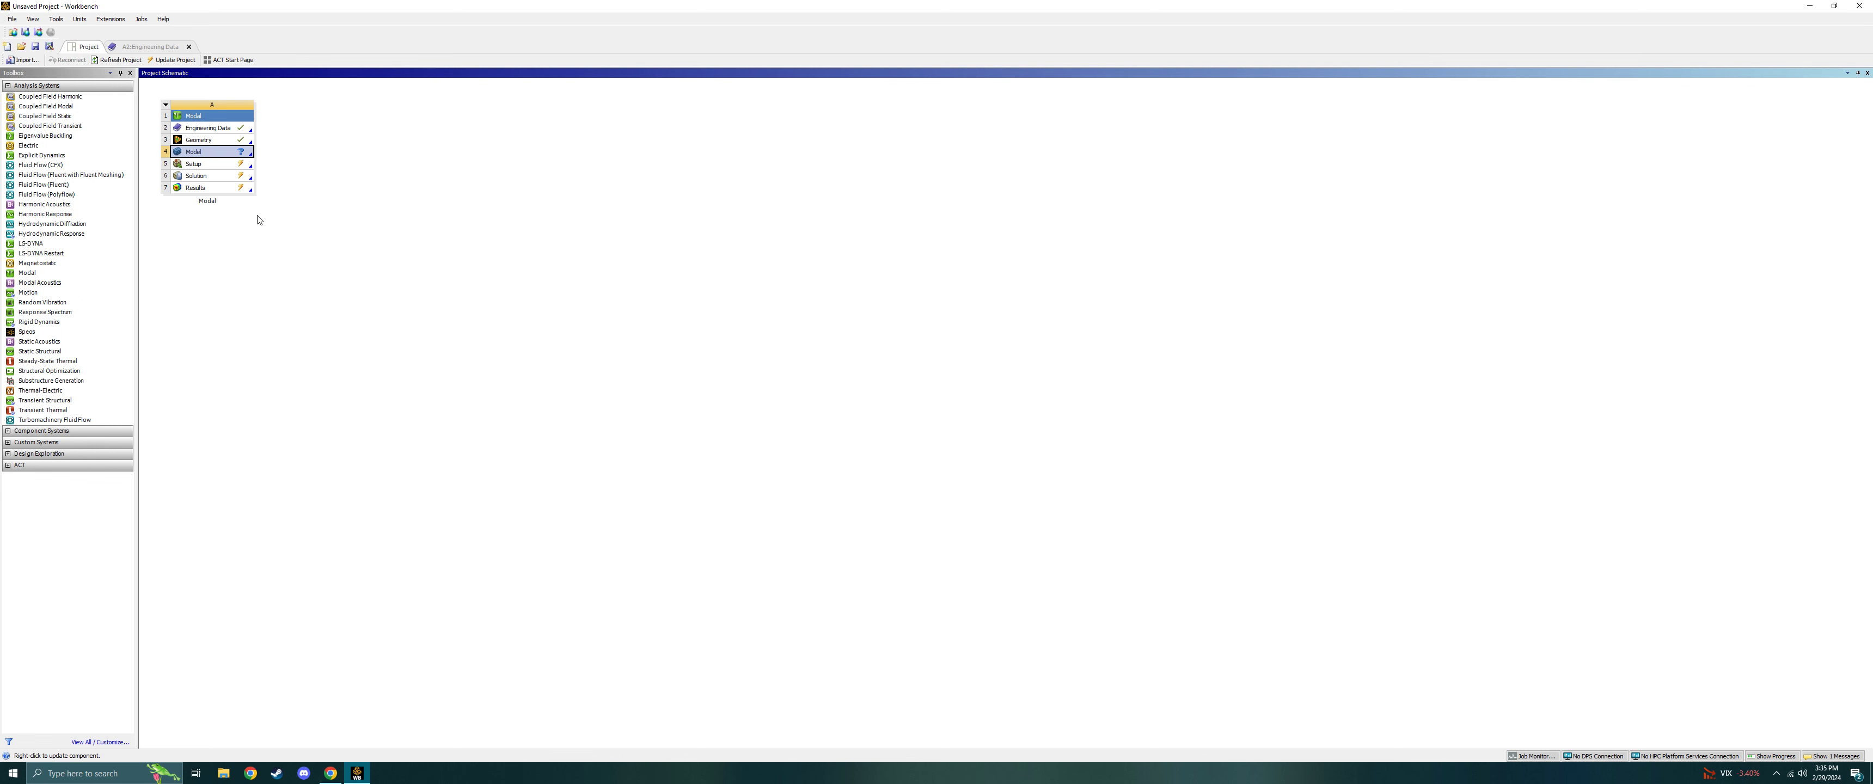
pyautogui.doubleClick(210, 156)
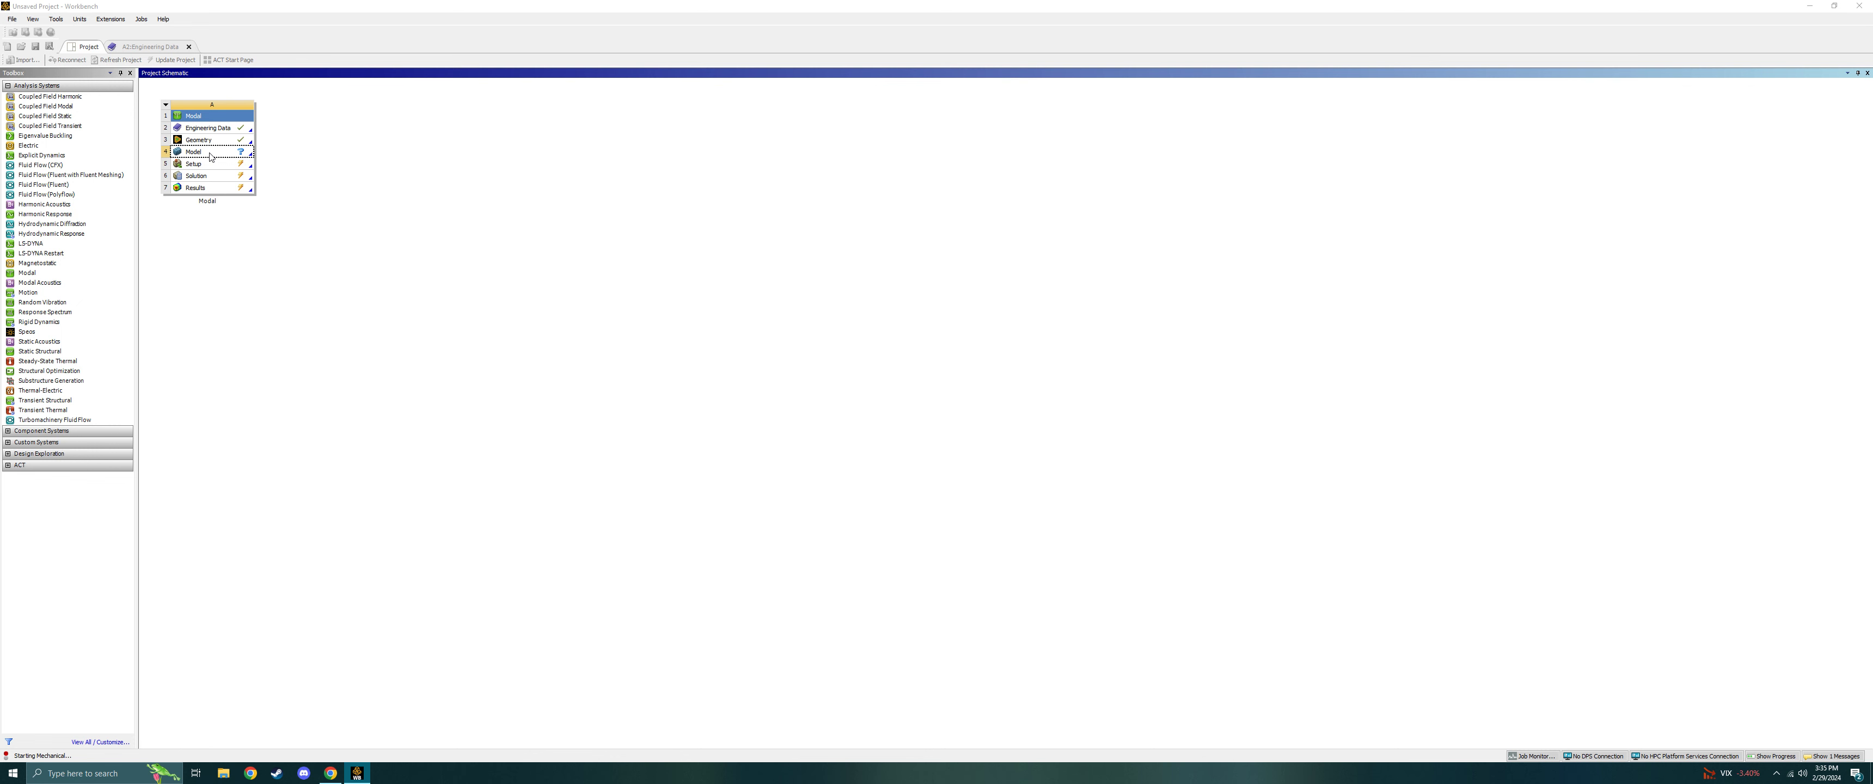
pyautogui.rightClick(210, 155)
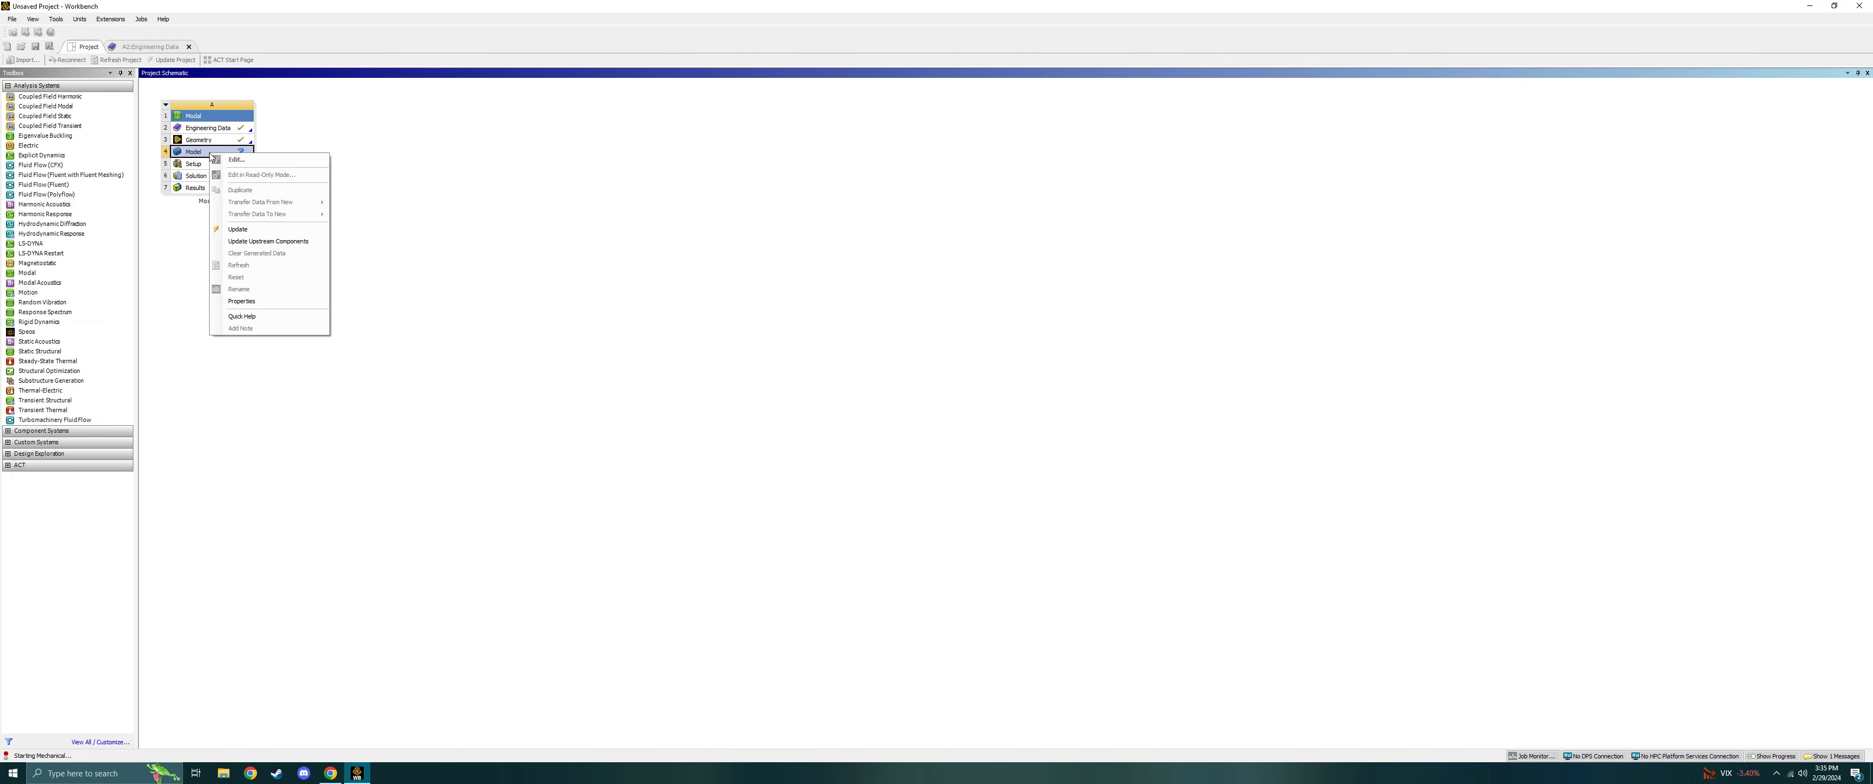
pyautogui.click(169, 228)
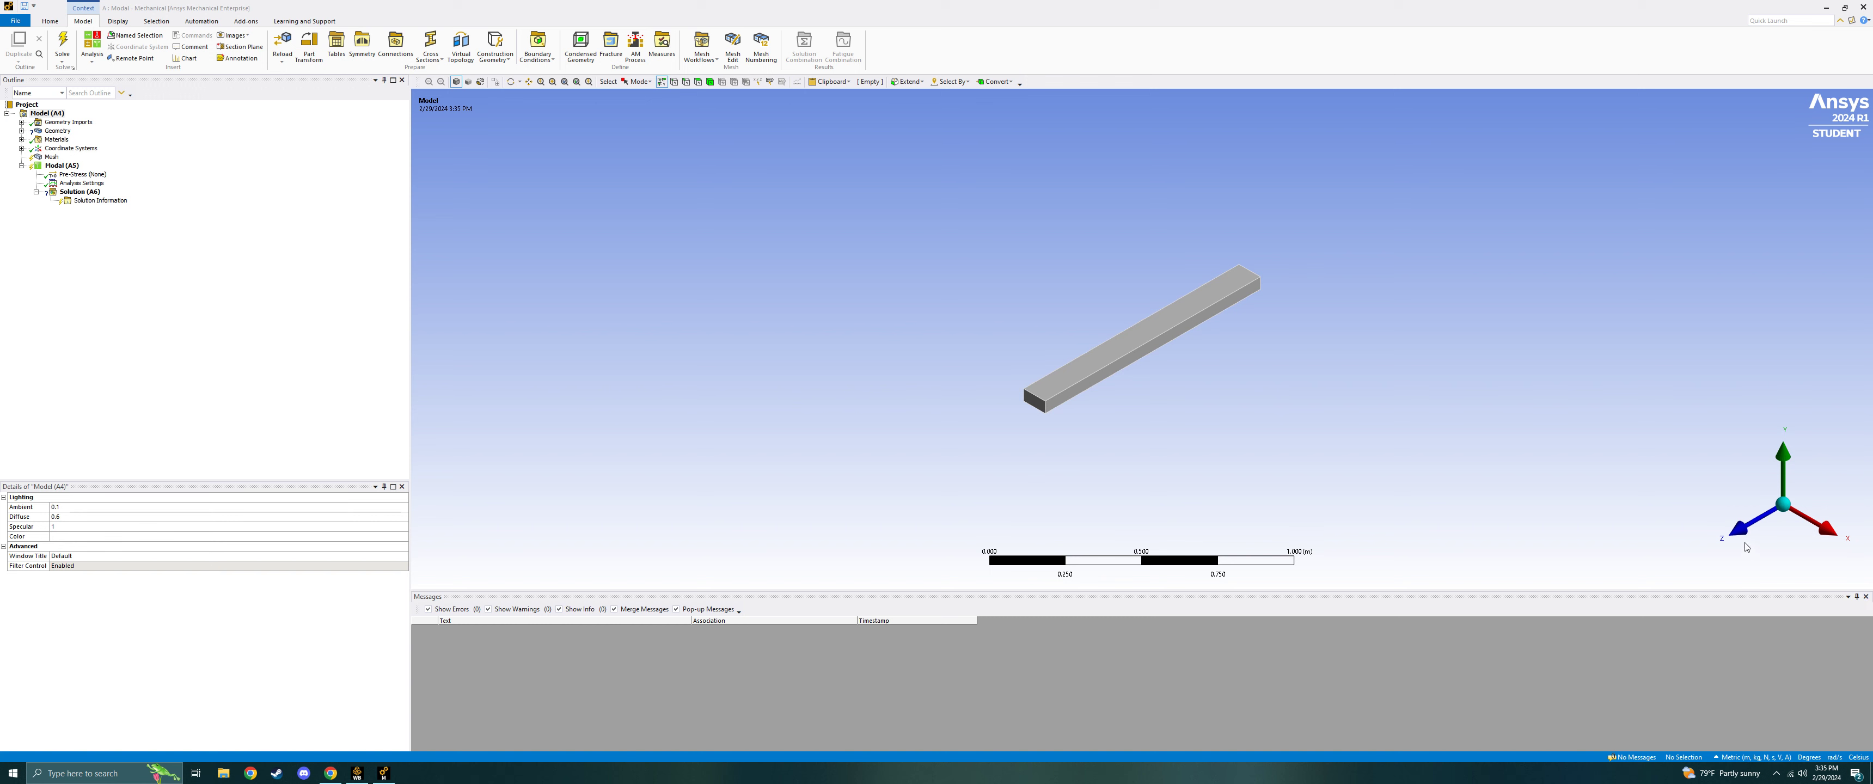
# Create a material assignment from the Aluminum alloy, wrought, 6061, T6 material.
pyautogui.click(1829, 528)
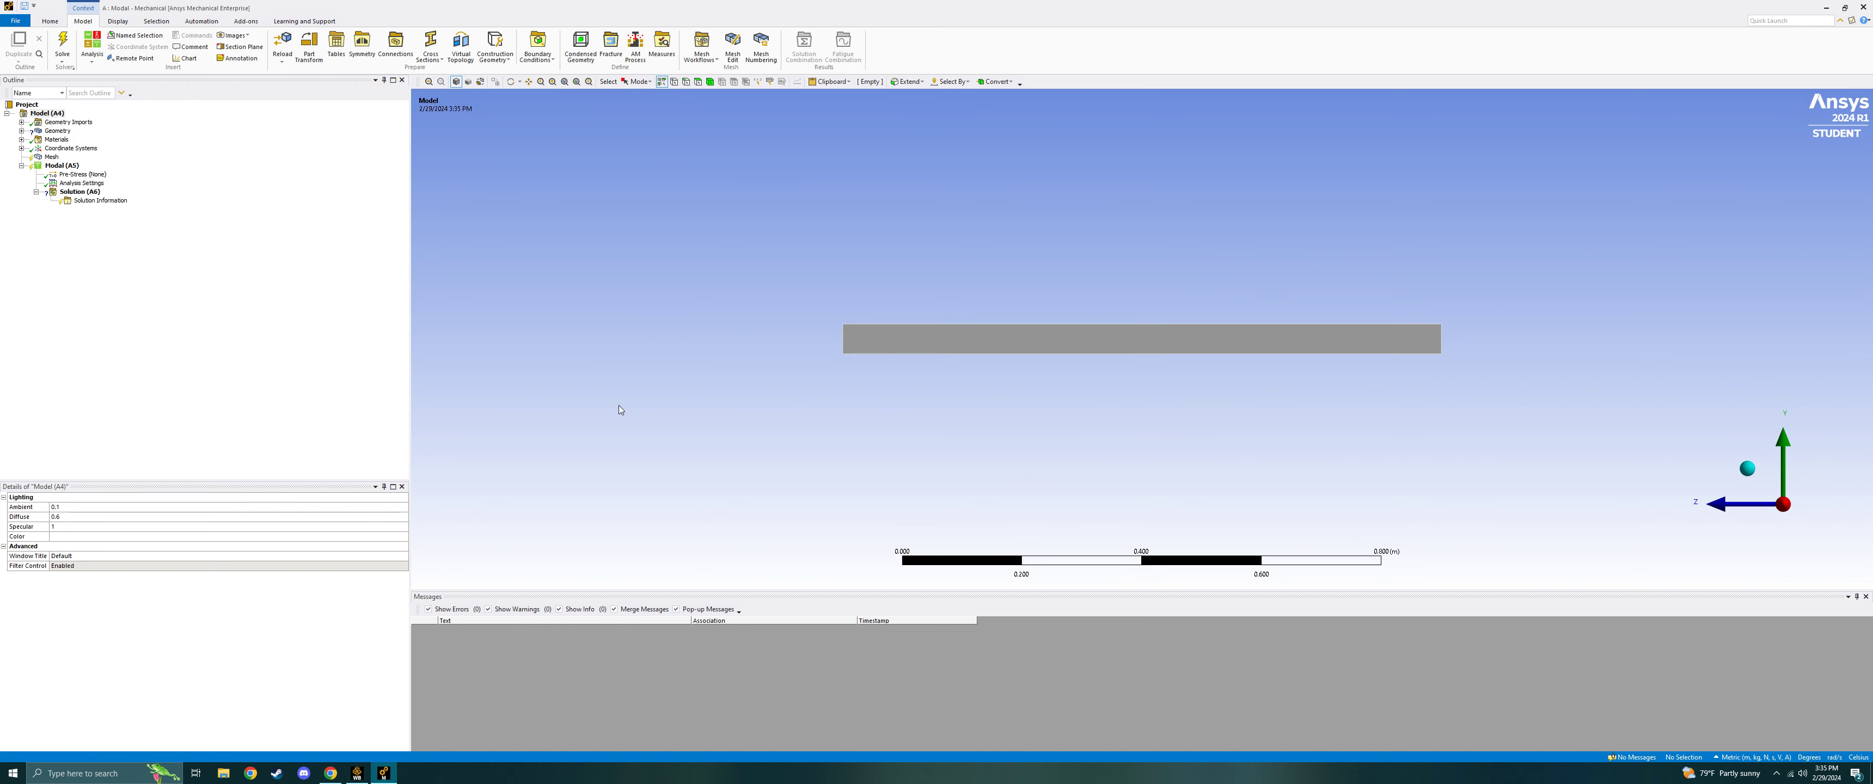
pyautogui.click(48, 112)
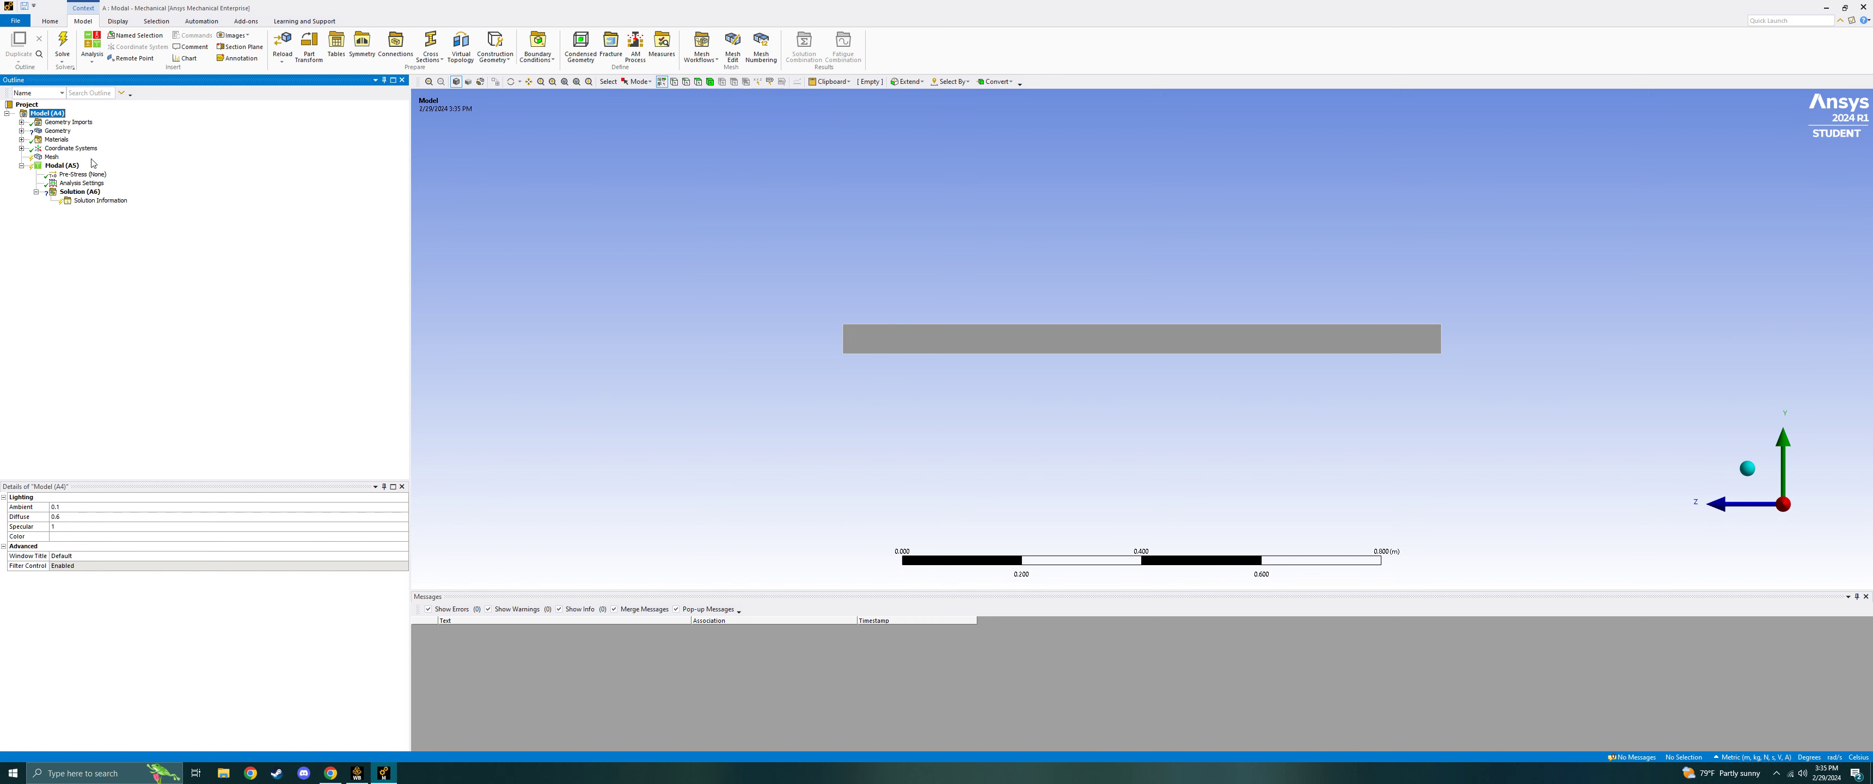
pyautogui.click(22, 139)
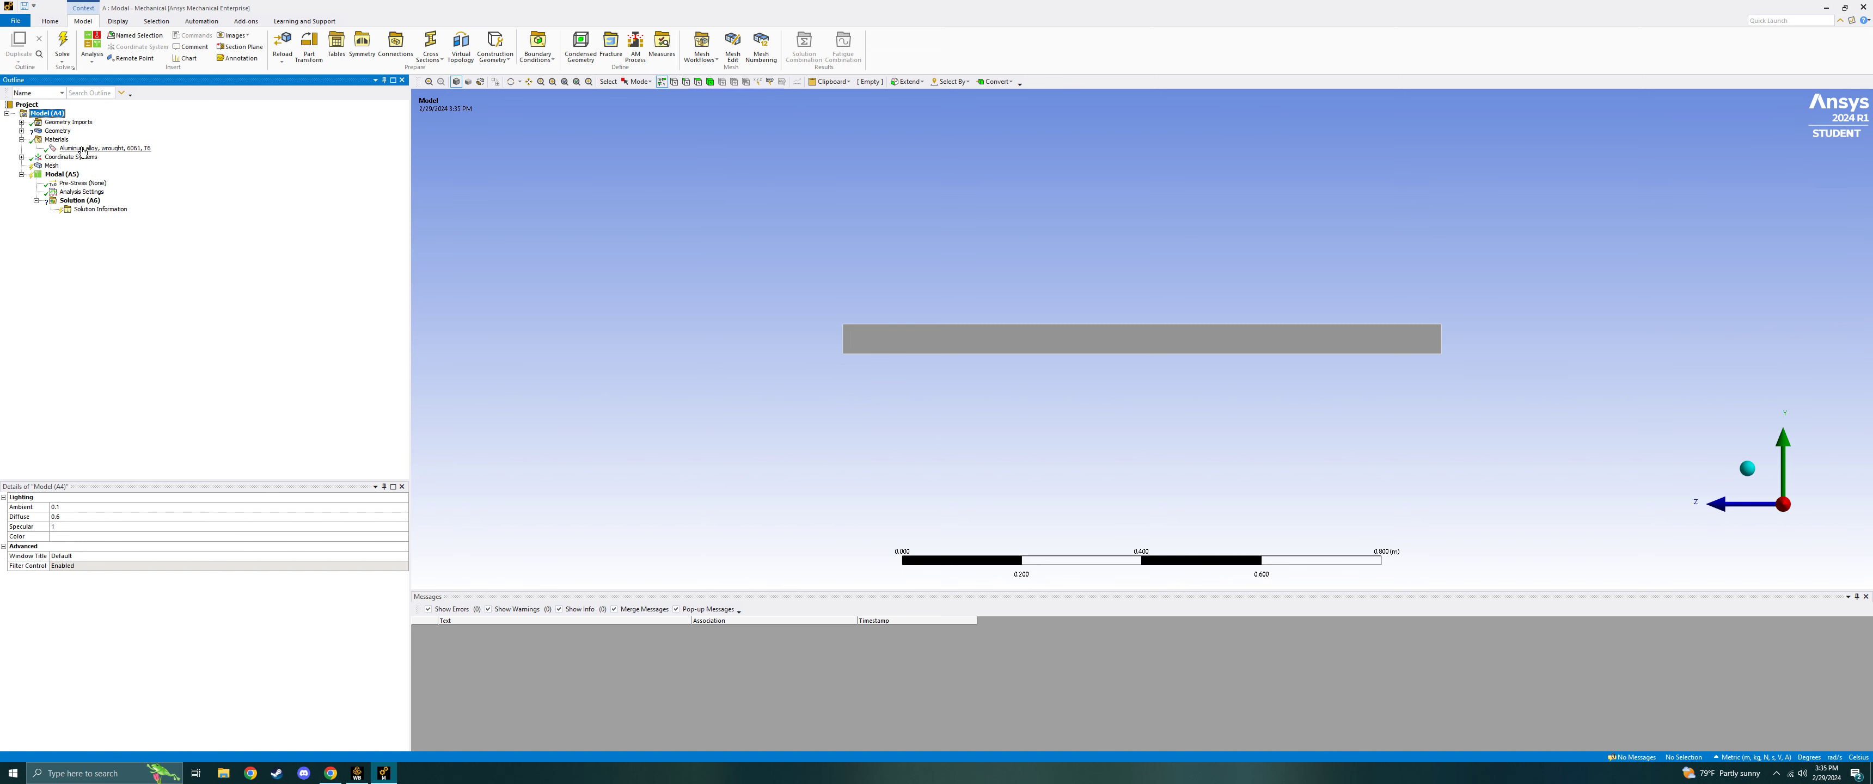
pyautogui.click(83, 150)
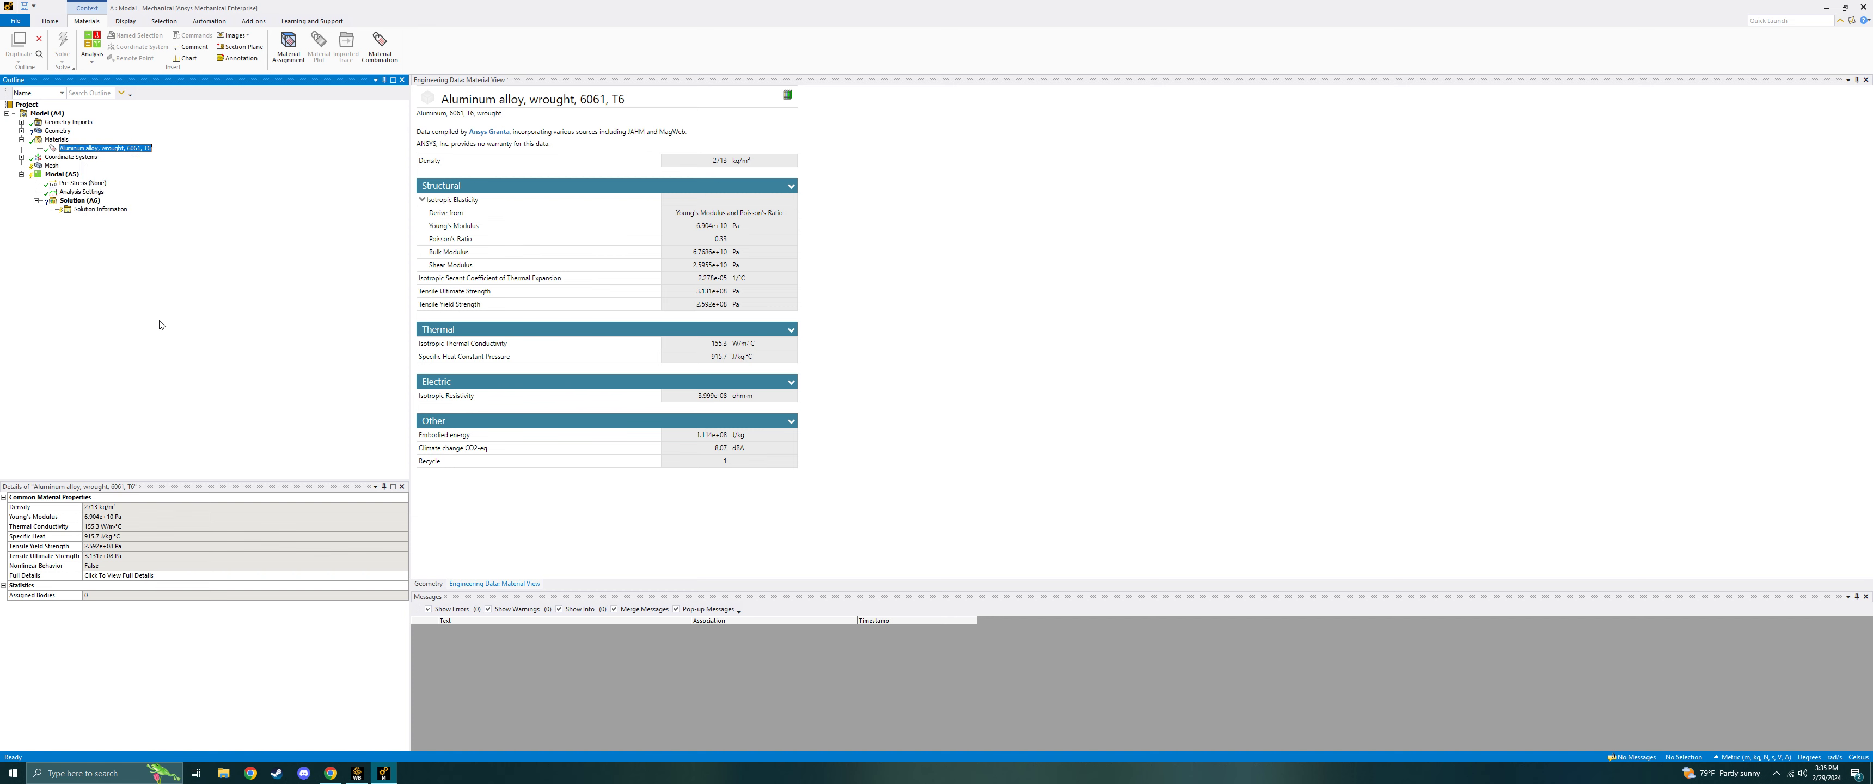
pyautogui.rightClick(91, 148)
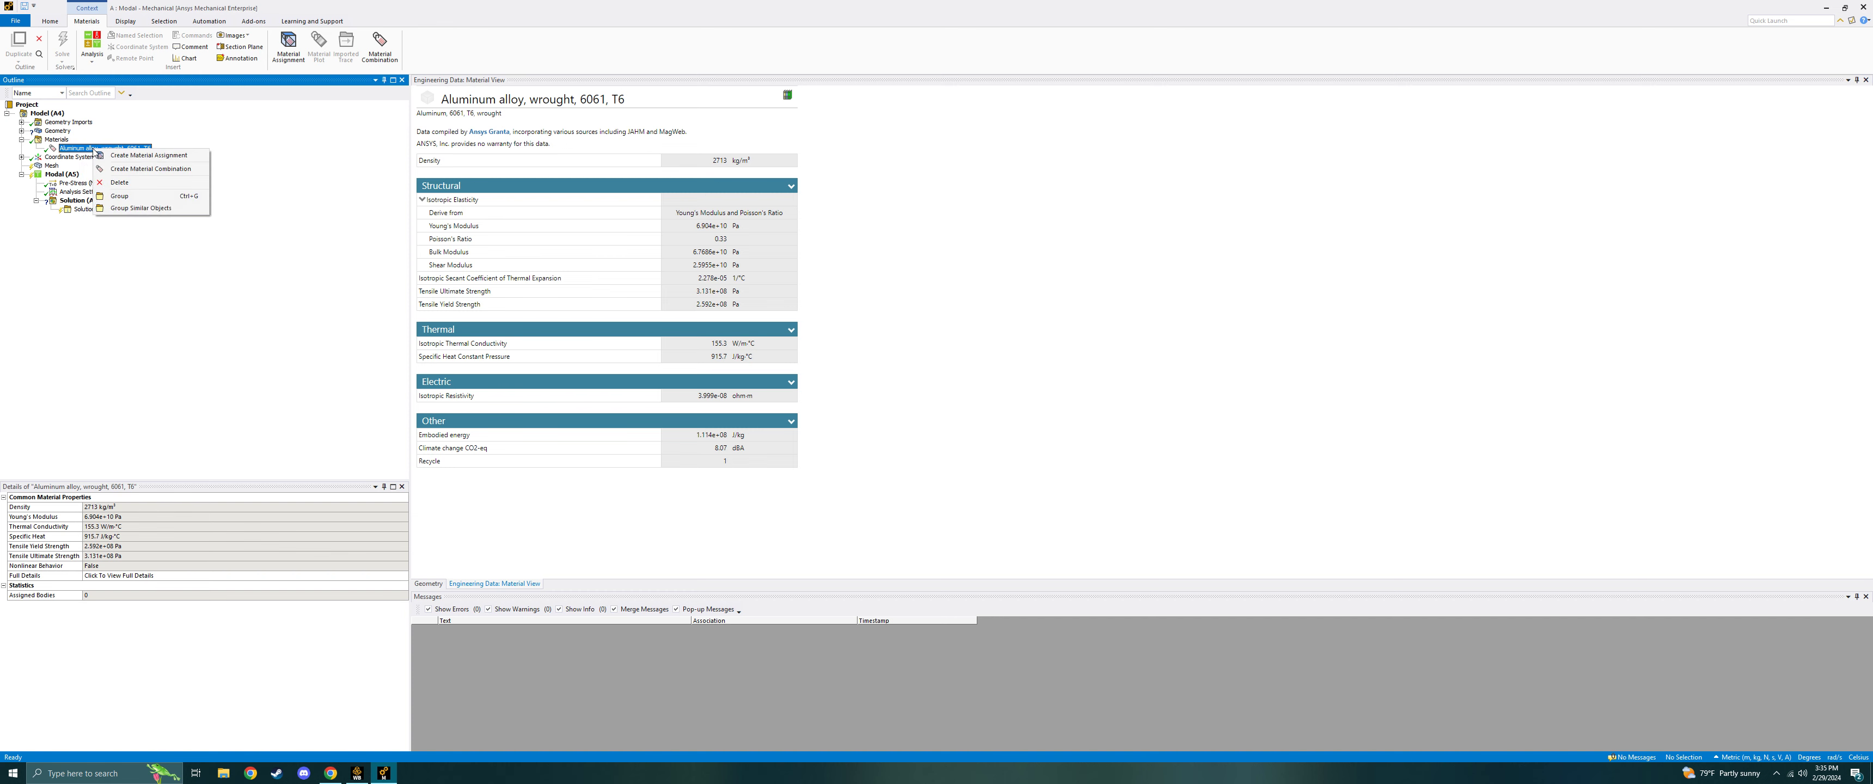
pyautogui.click(123, 155)
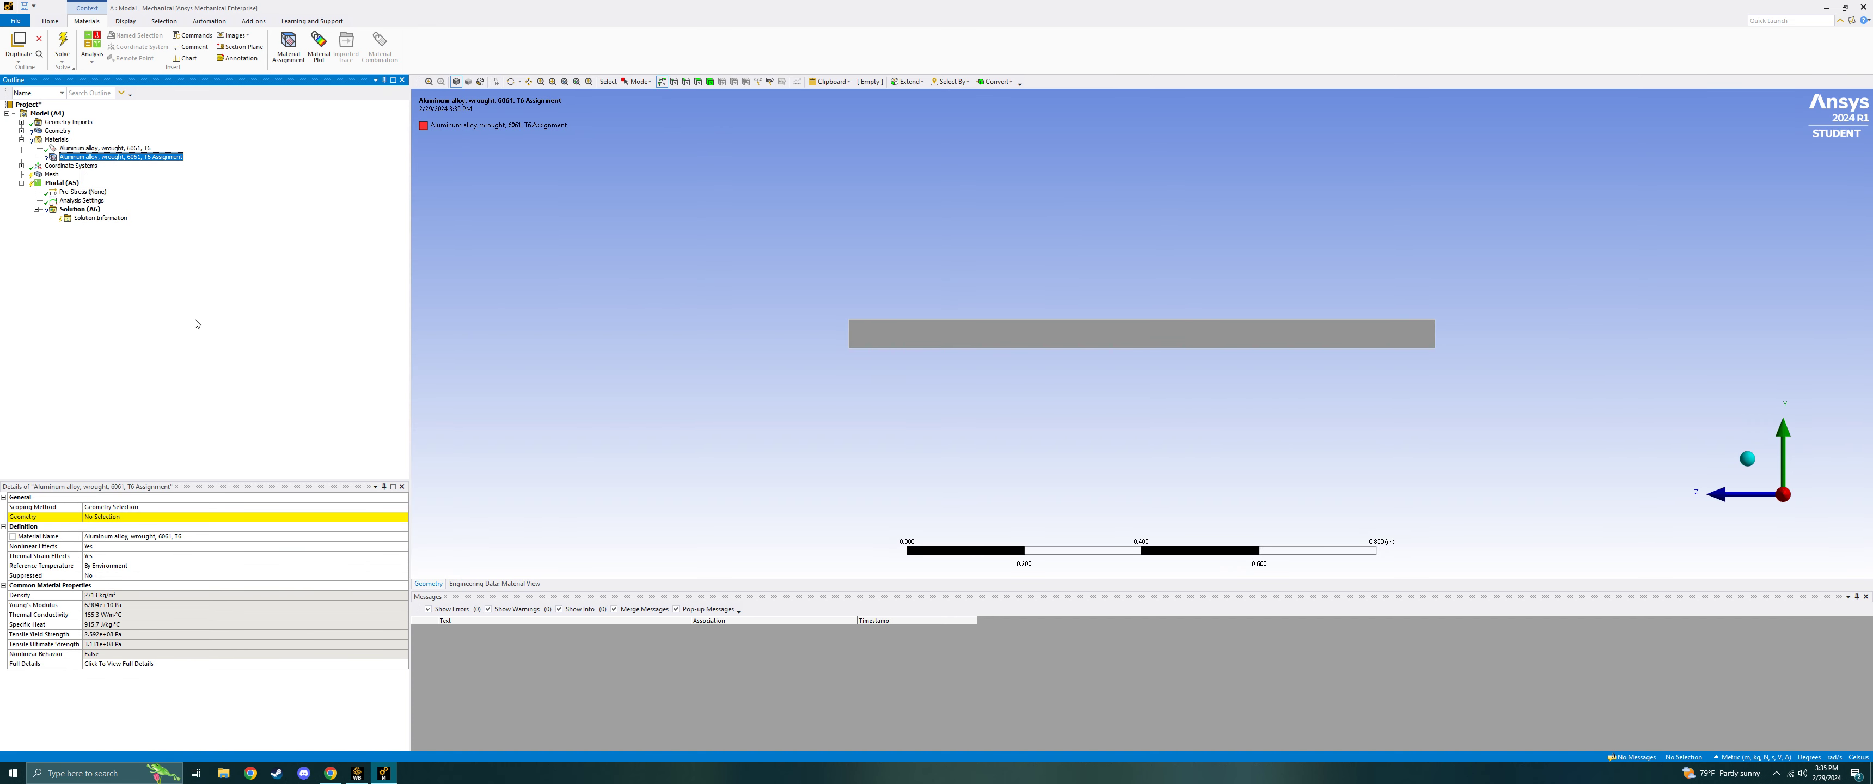
# Scope the aluminum material assignment to the beam body using body selection.
pyautogui.click(710, 82)
pyautogui.click(941, 334)
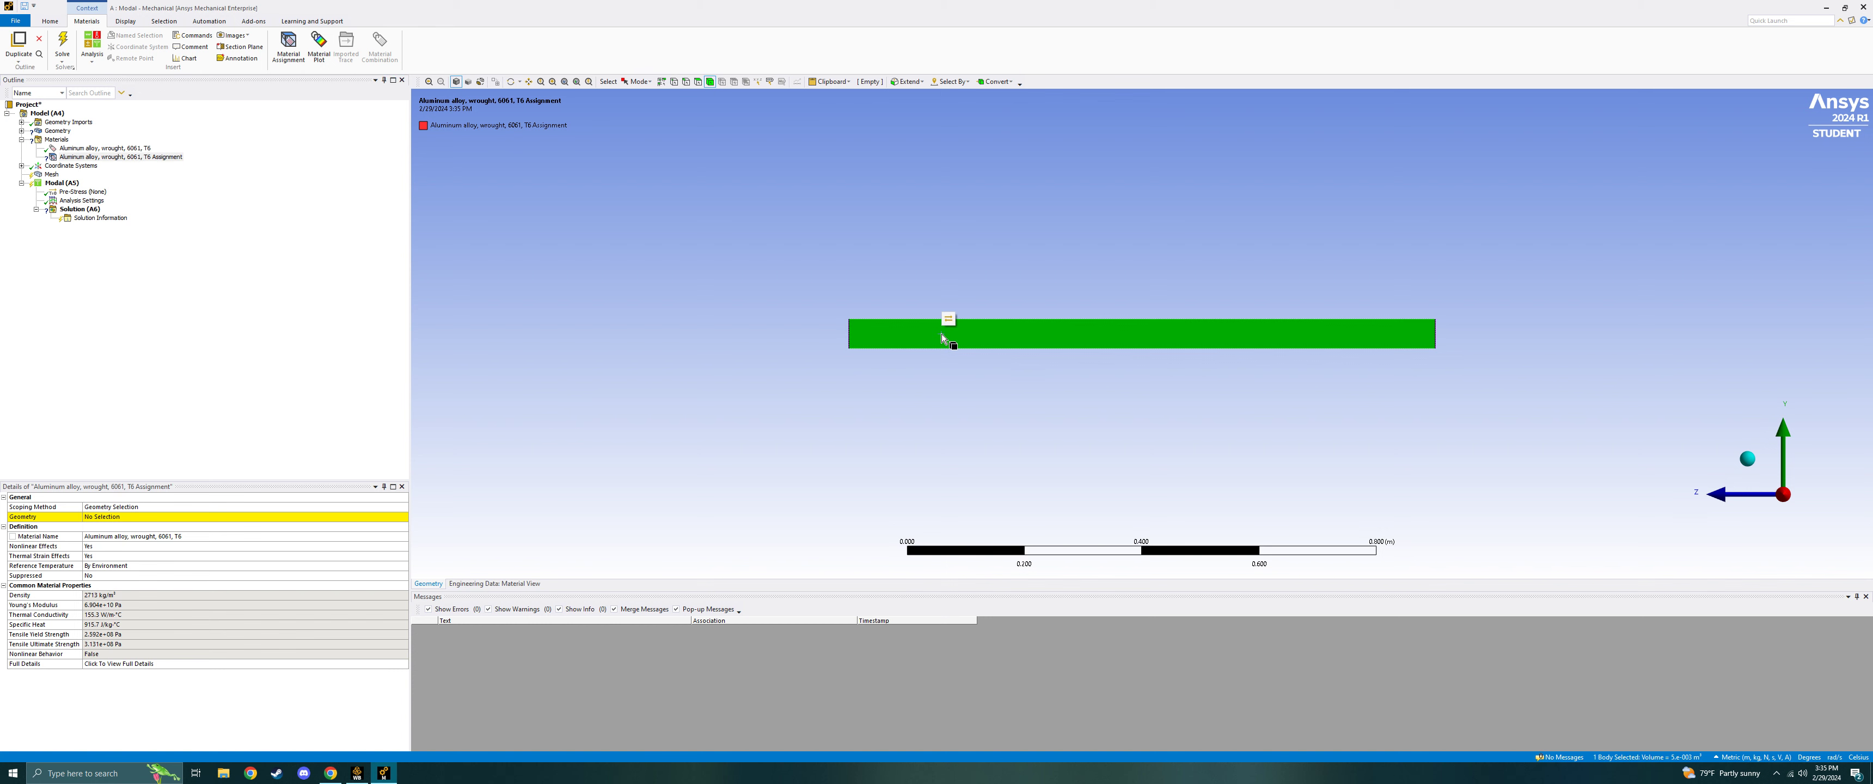
pyautogui.click(134, 516)
pyautogui.click(134, 518)
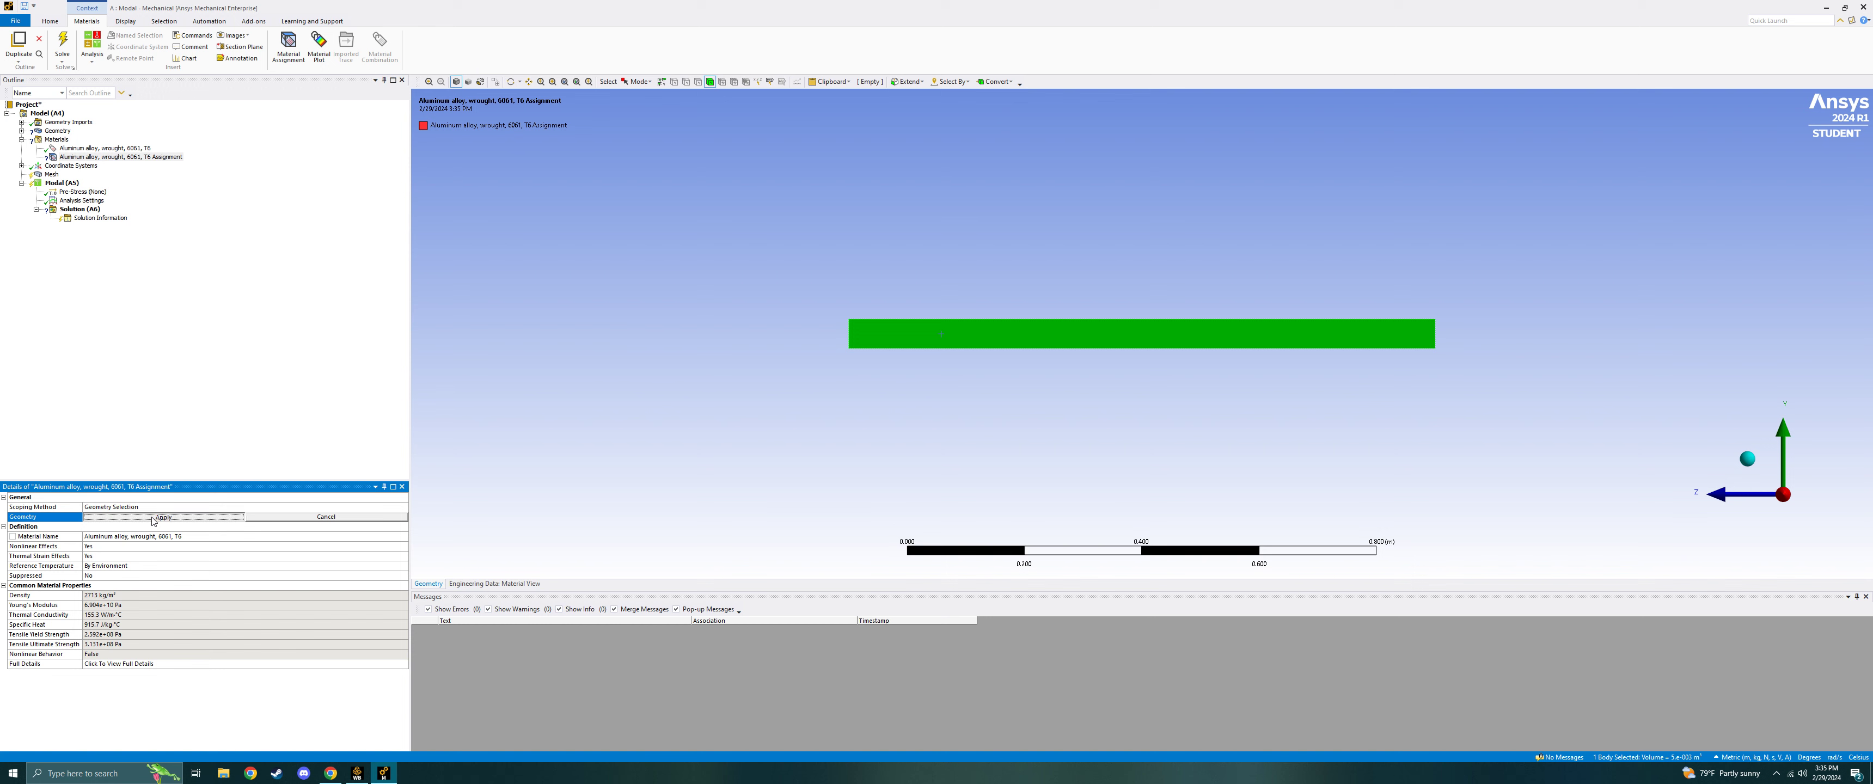
pyautogui.moveTo(1065, 210); pyautogui.dragTo(1062, 276, button='middle')
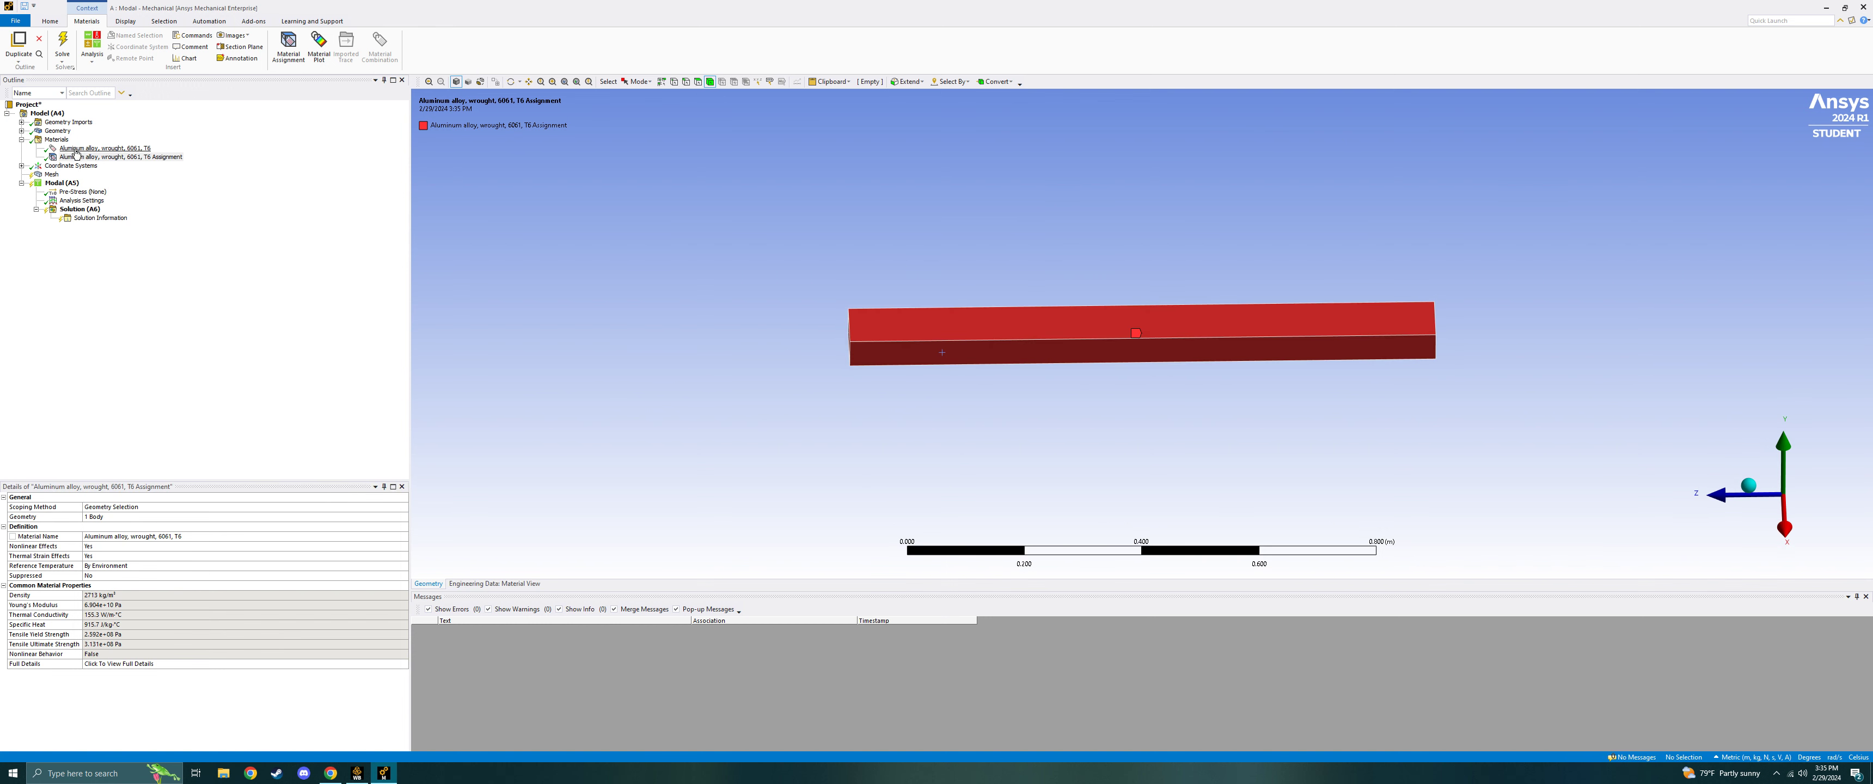
# Insert a Sizing control under Mesh.
pyautogui.click(54, 177)
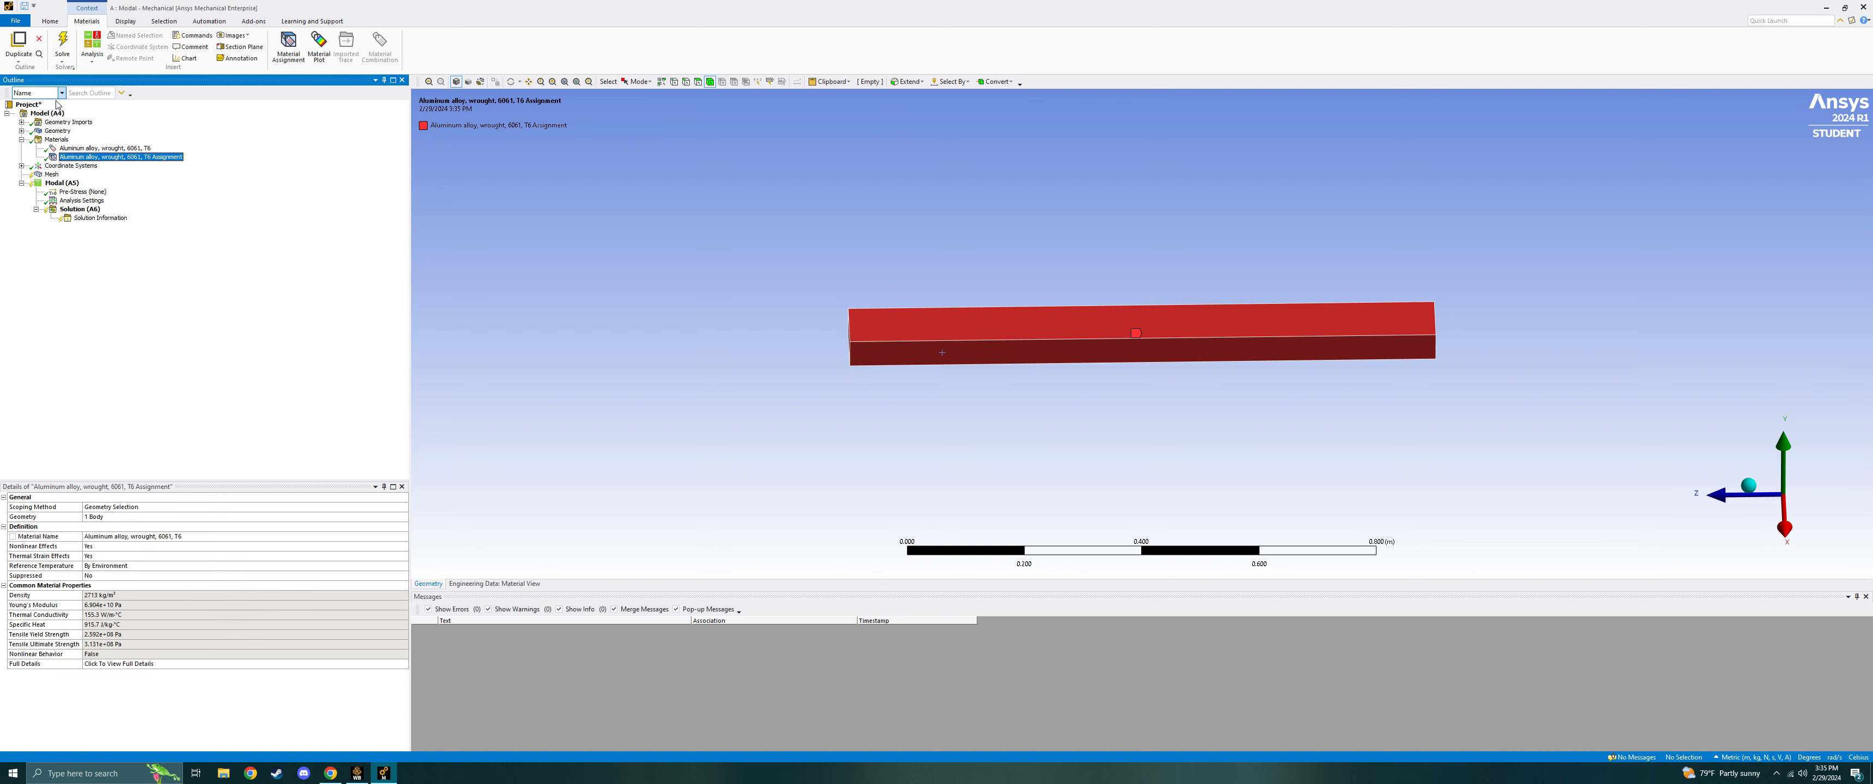
pyautogui.rightClick(54, 178)
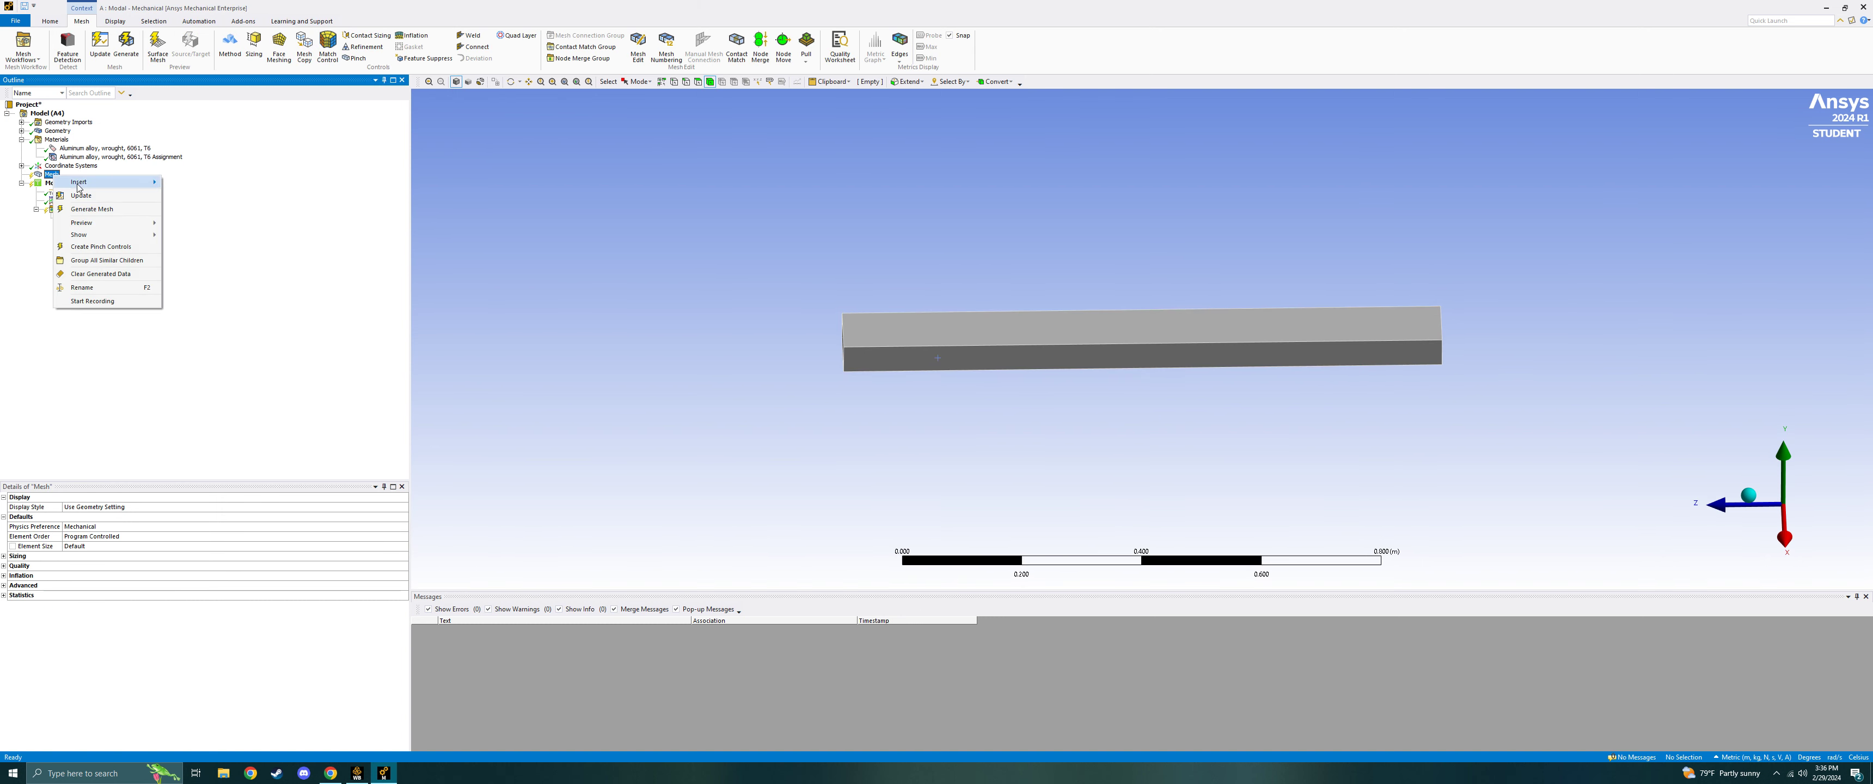
pyautogui.moveTo(79, 184)
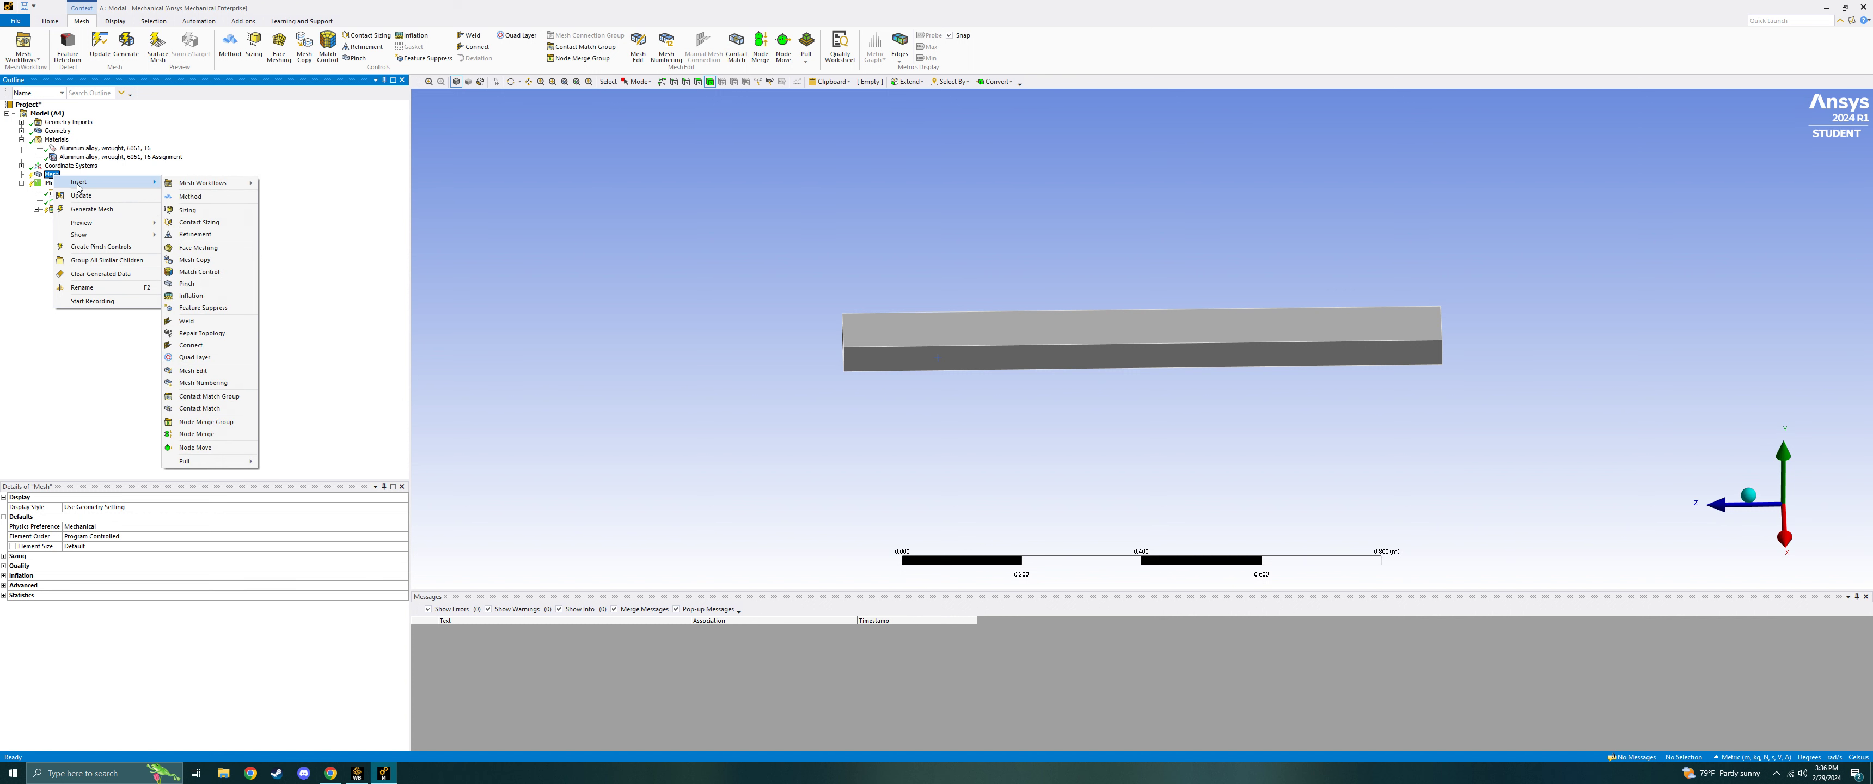
pyautogui.click(203, 213)
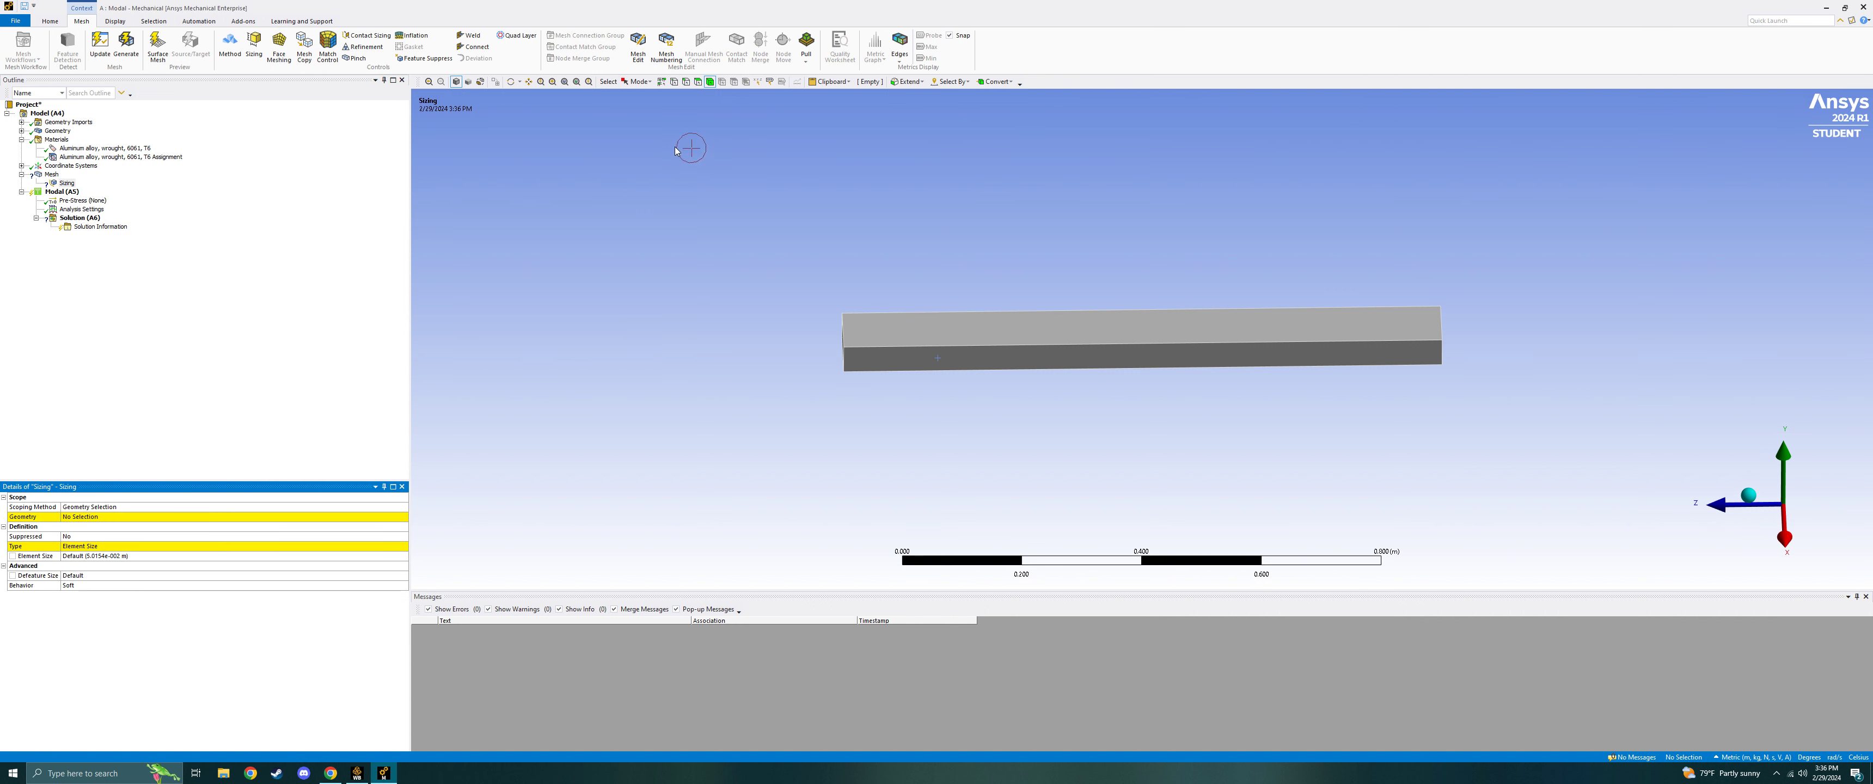
# Scope the mesh sizing control to the four long edges of the beam using edge selection.
pyautogui.click(685, 82)
pyautogui.click(138, 517)
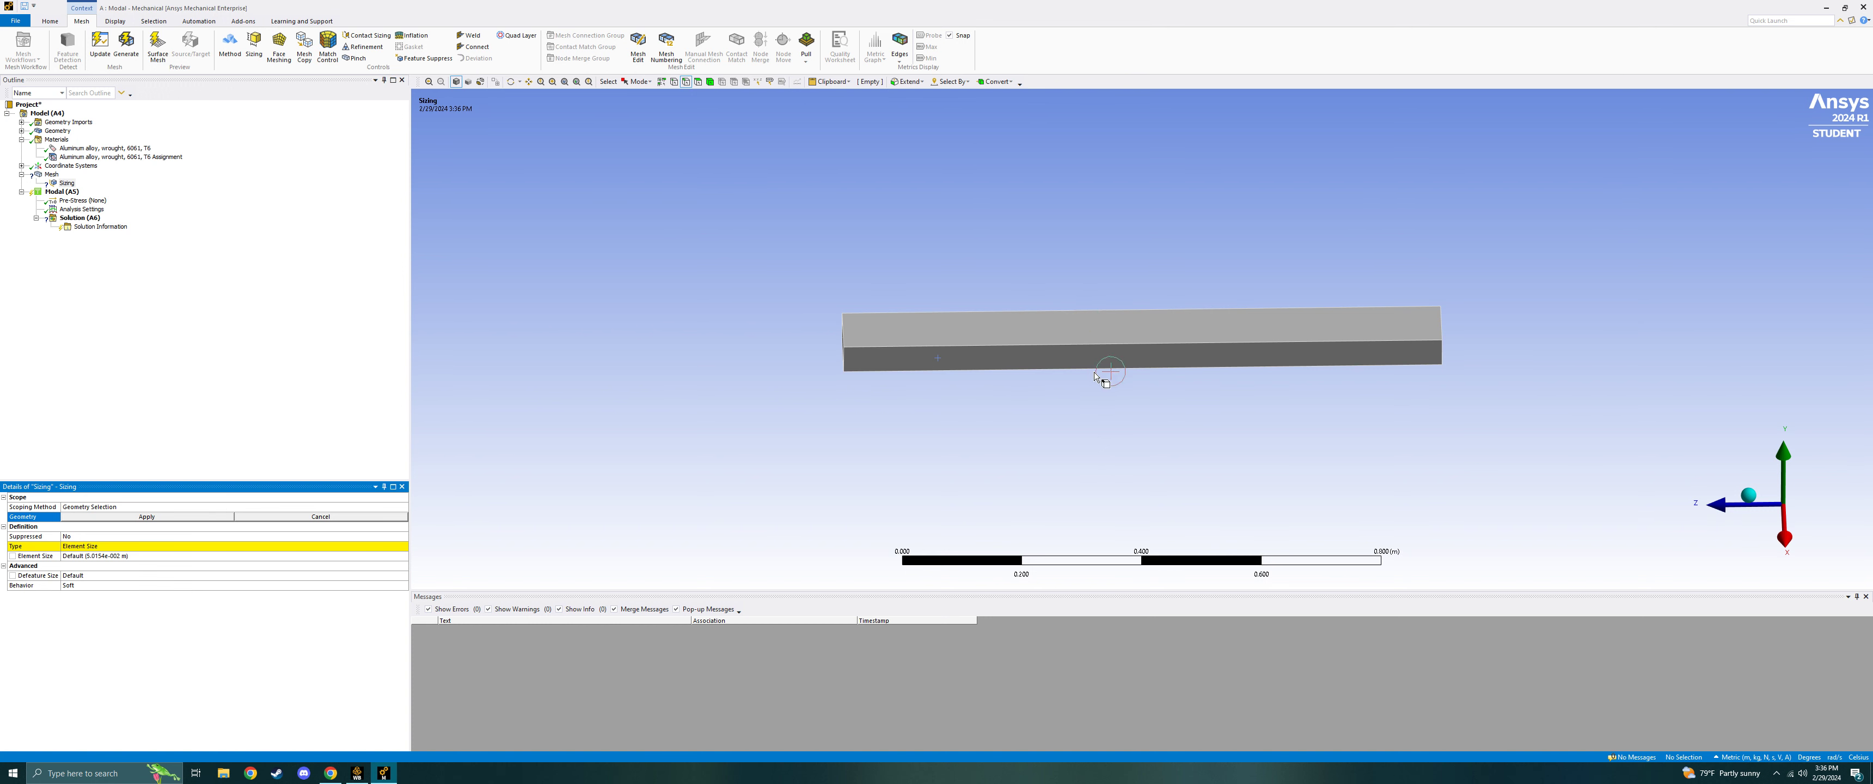
pyautogui.moveTo(1104, 381); pyautogui.dragTo(1046, 358, button='middle')
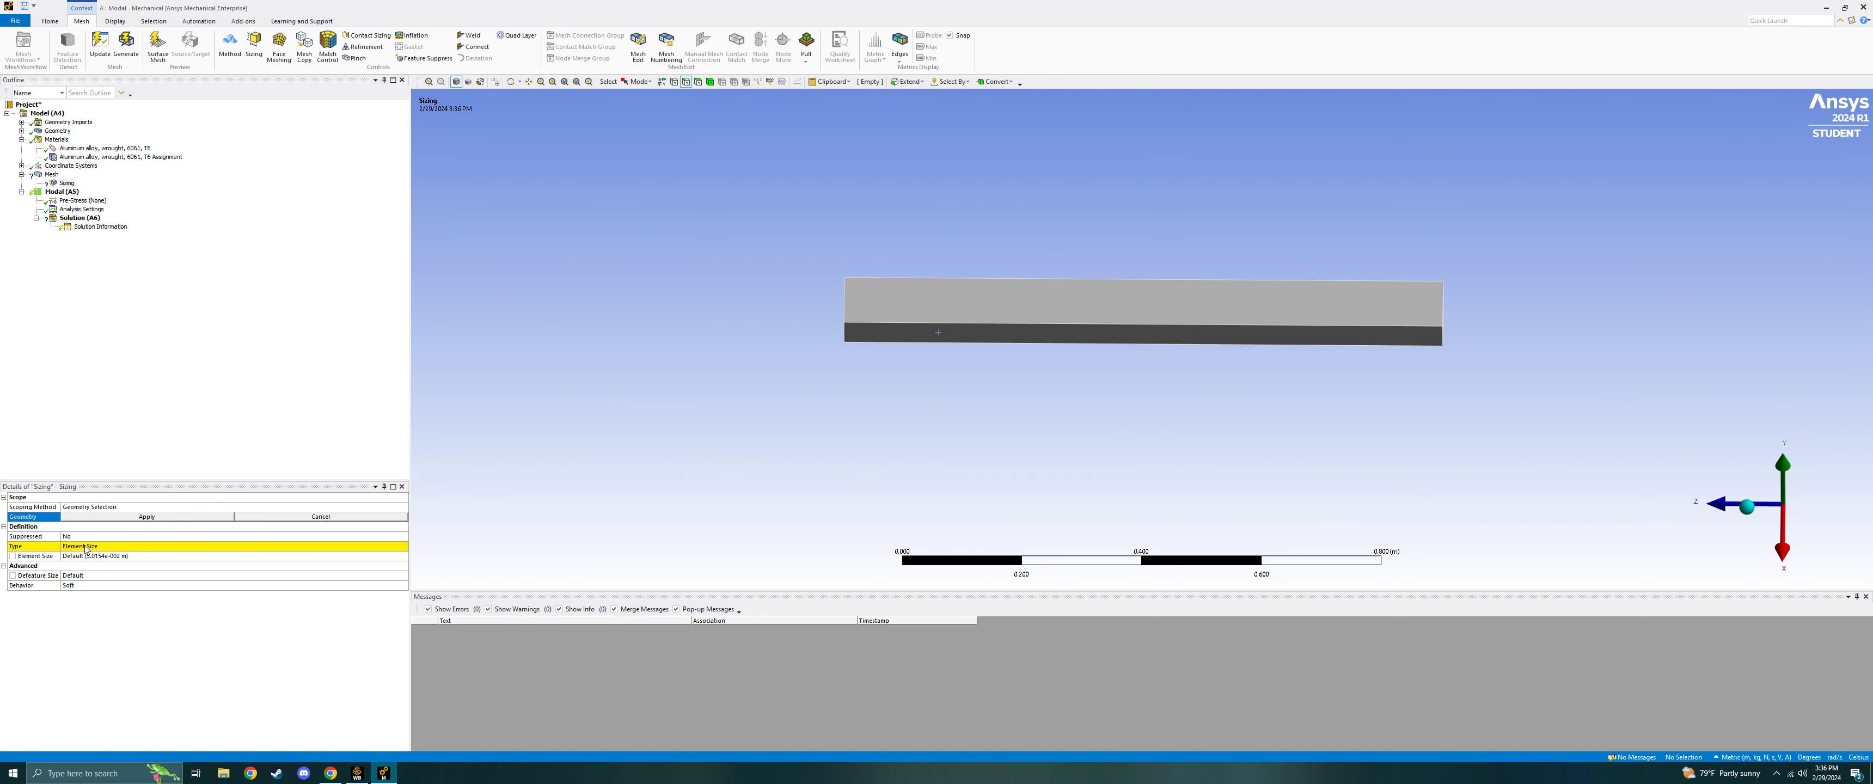
pyautogui.click(66, 183)
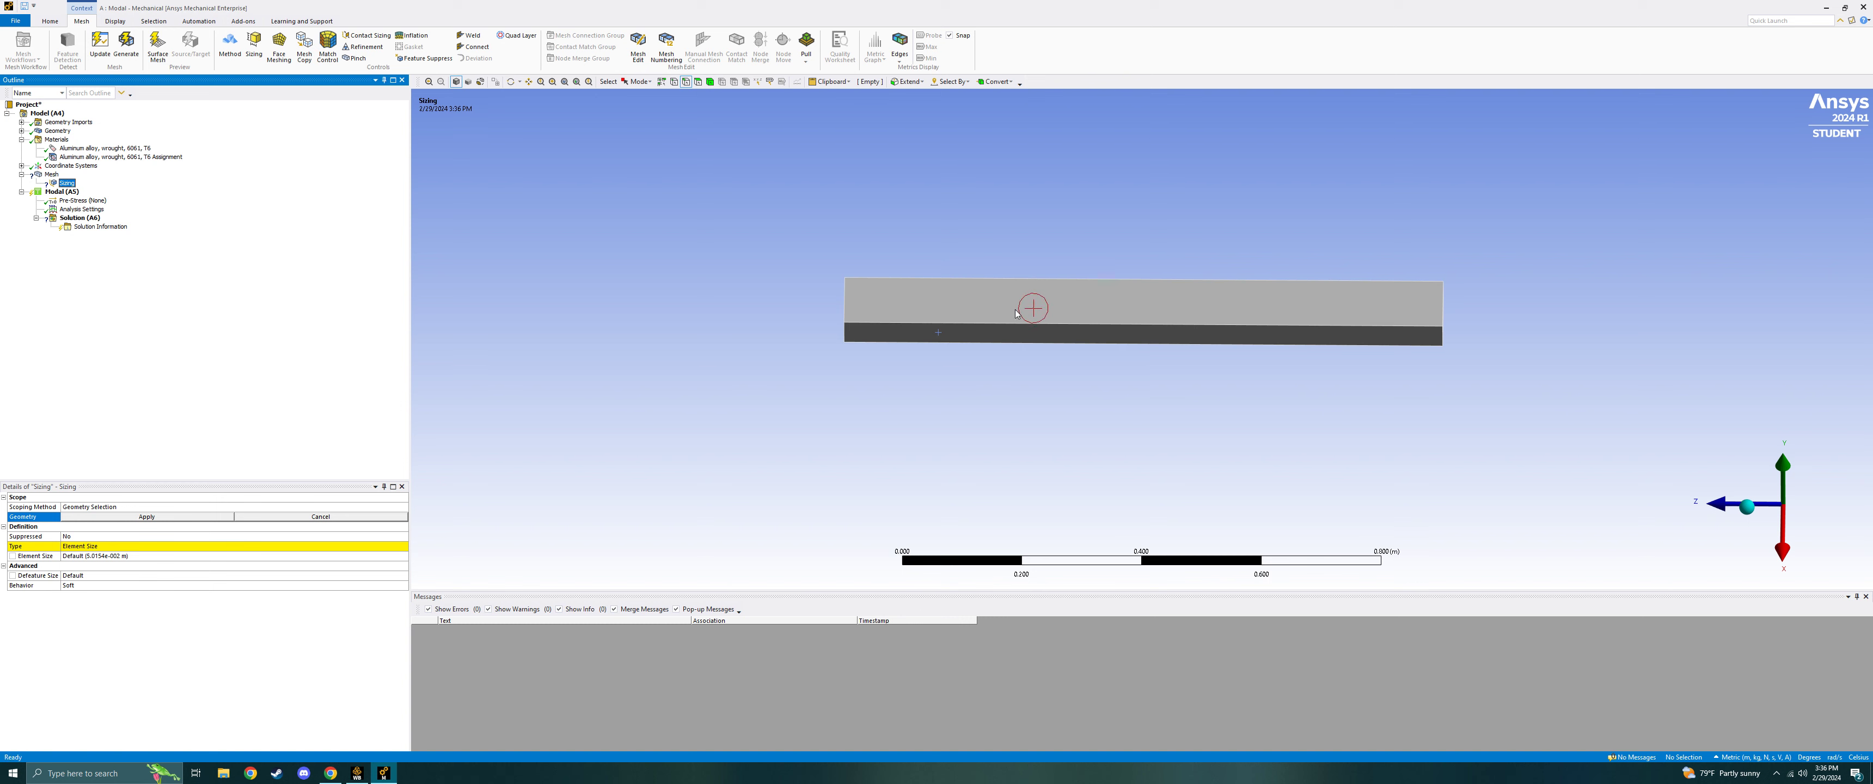
pyautogui.click(920, 279)
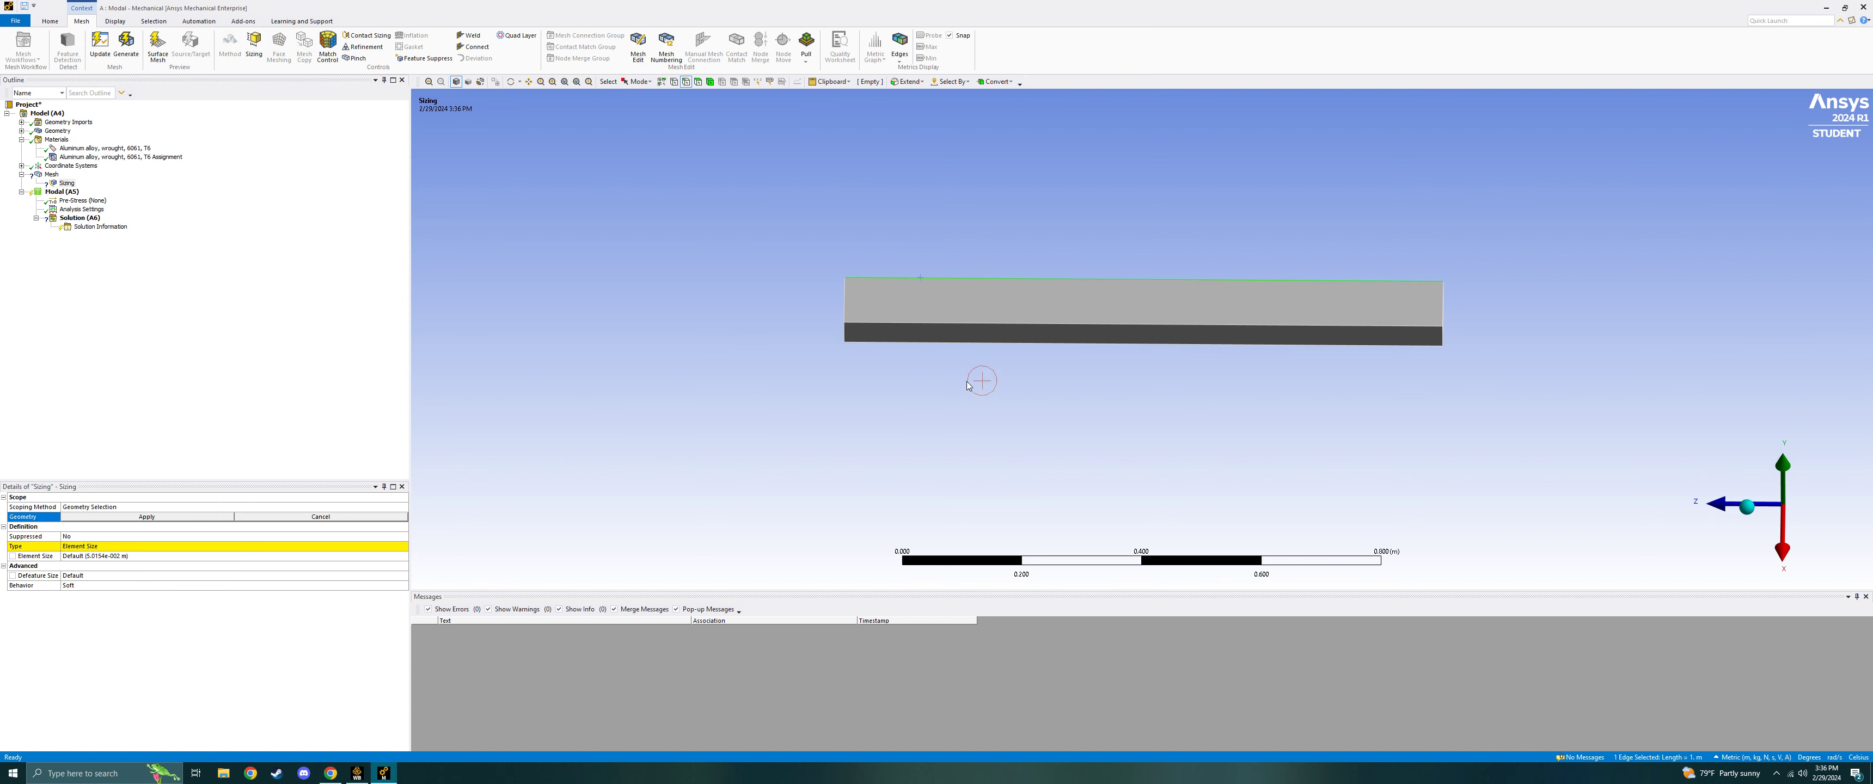
pyautogui.moveTo(978, 377); pyautogui.dragTo(989, 351, button='middle')
pyautogui.keyDown('ctrl'); pyautogui.click(1019, 310); pyautogui.keyUp('ctrl')
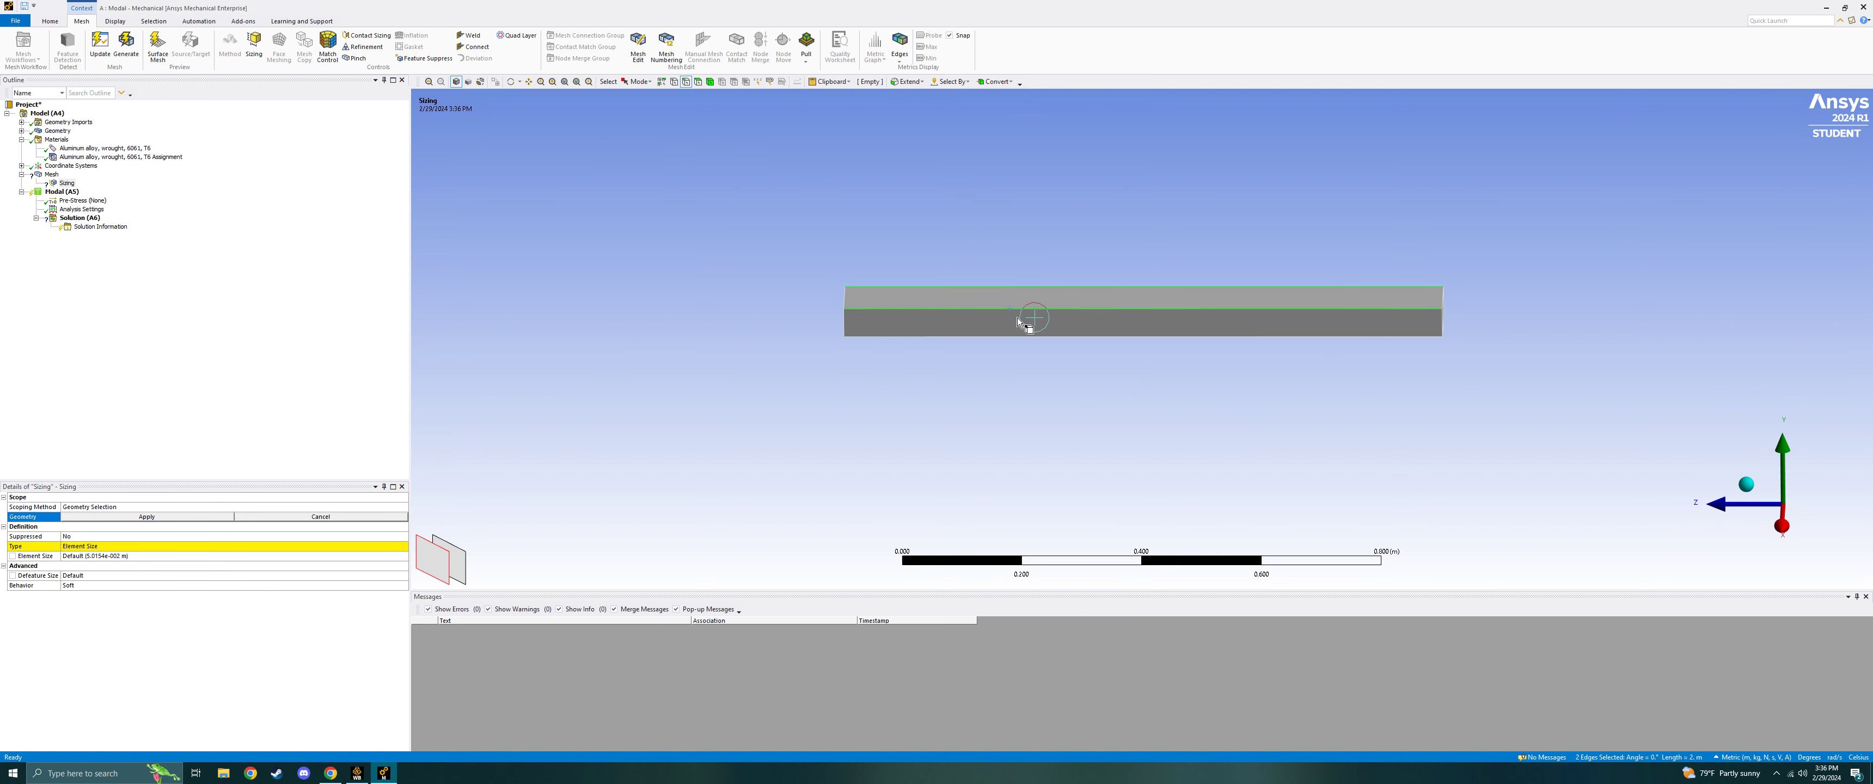
pyautogui.keyDown('ctrl'); pyautogui.click(1019, 317); pyautogui.keyUp('ctrl')
pyautogui.keyDown('ctrl'); pyautogui.click(1024, 337); pyautogui.keyUp('ctrl')
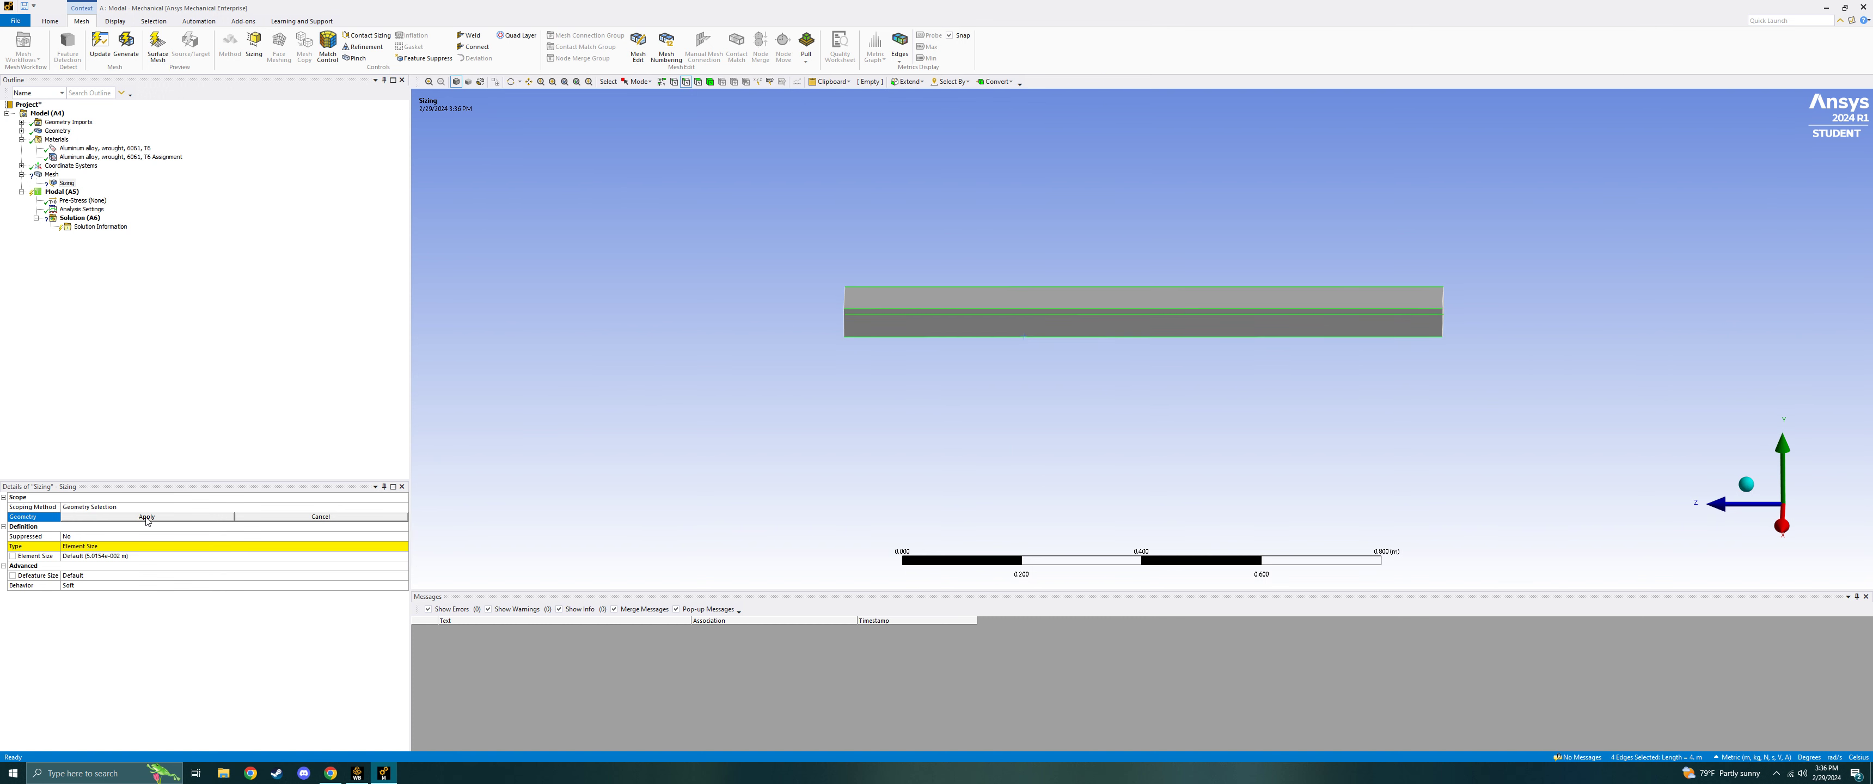
pyautogui.click(147, 517)
# Define the edge sizing by Number of Divisions and set it to 5, following the assignment's five-element case.
pyautogui.click(376, 548)
pyautogui.click(403, 548)
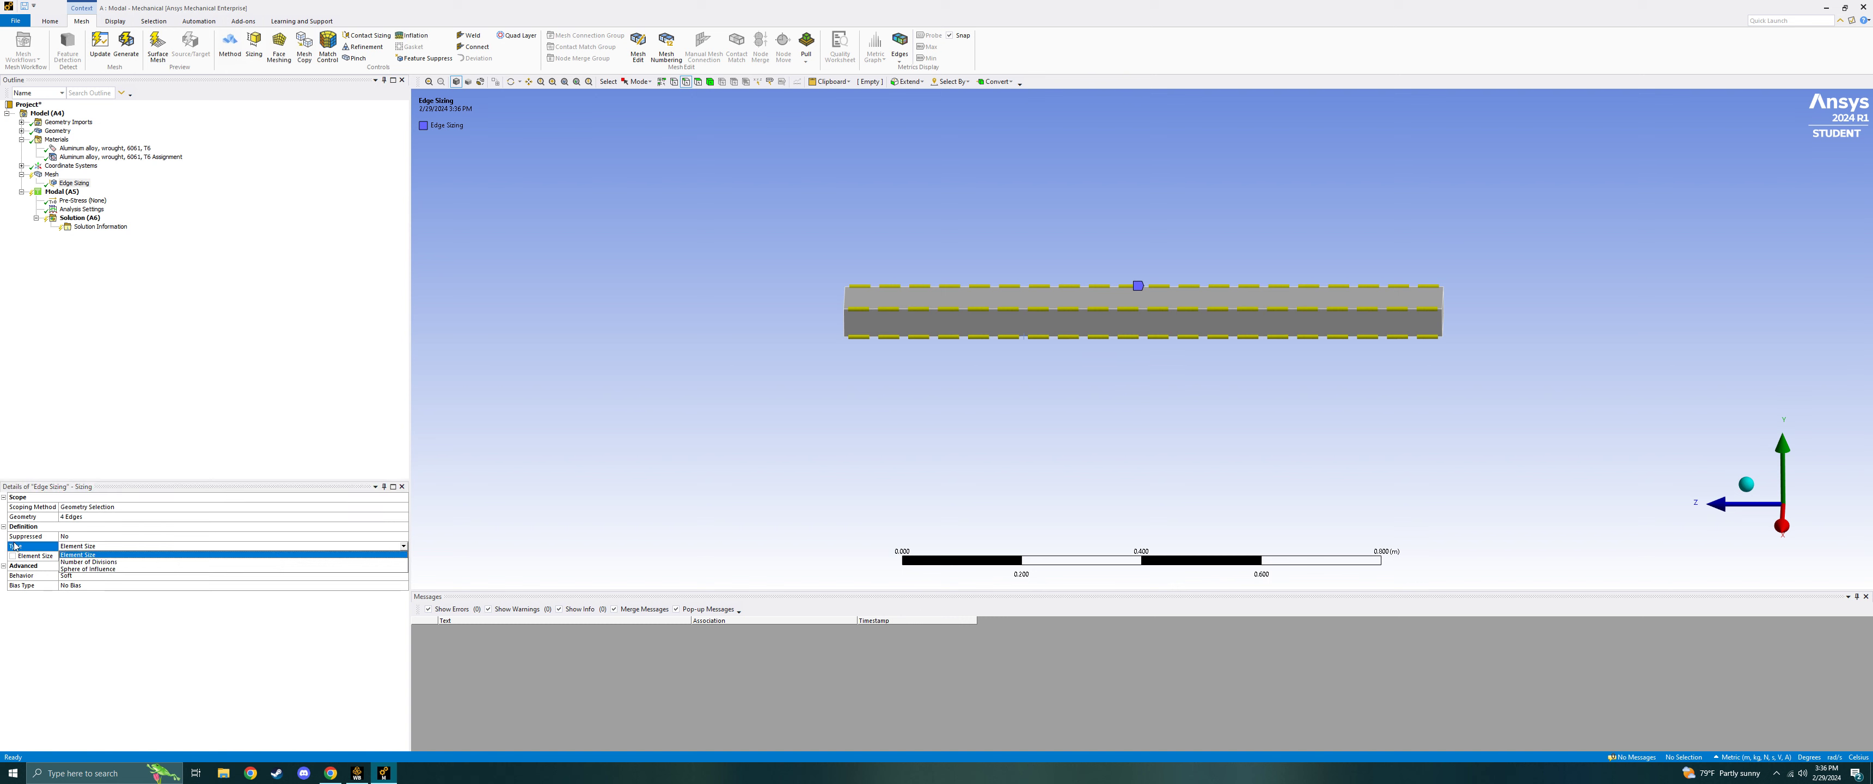
pyautogui.click(98, 562)
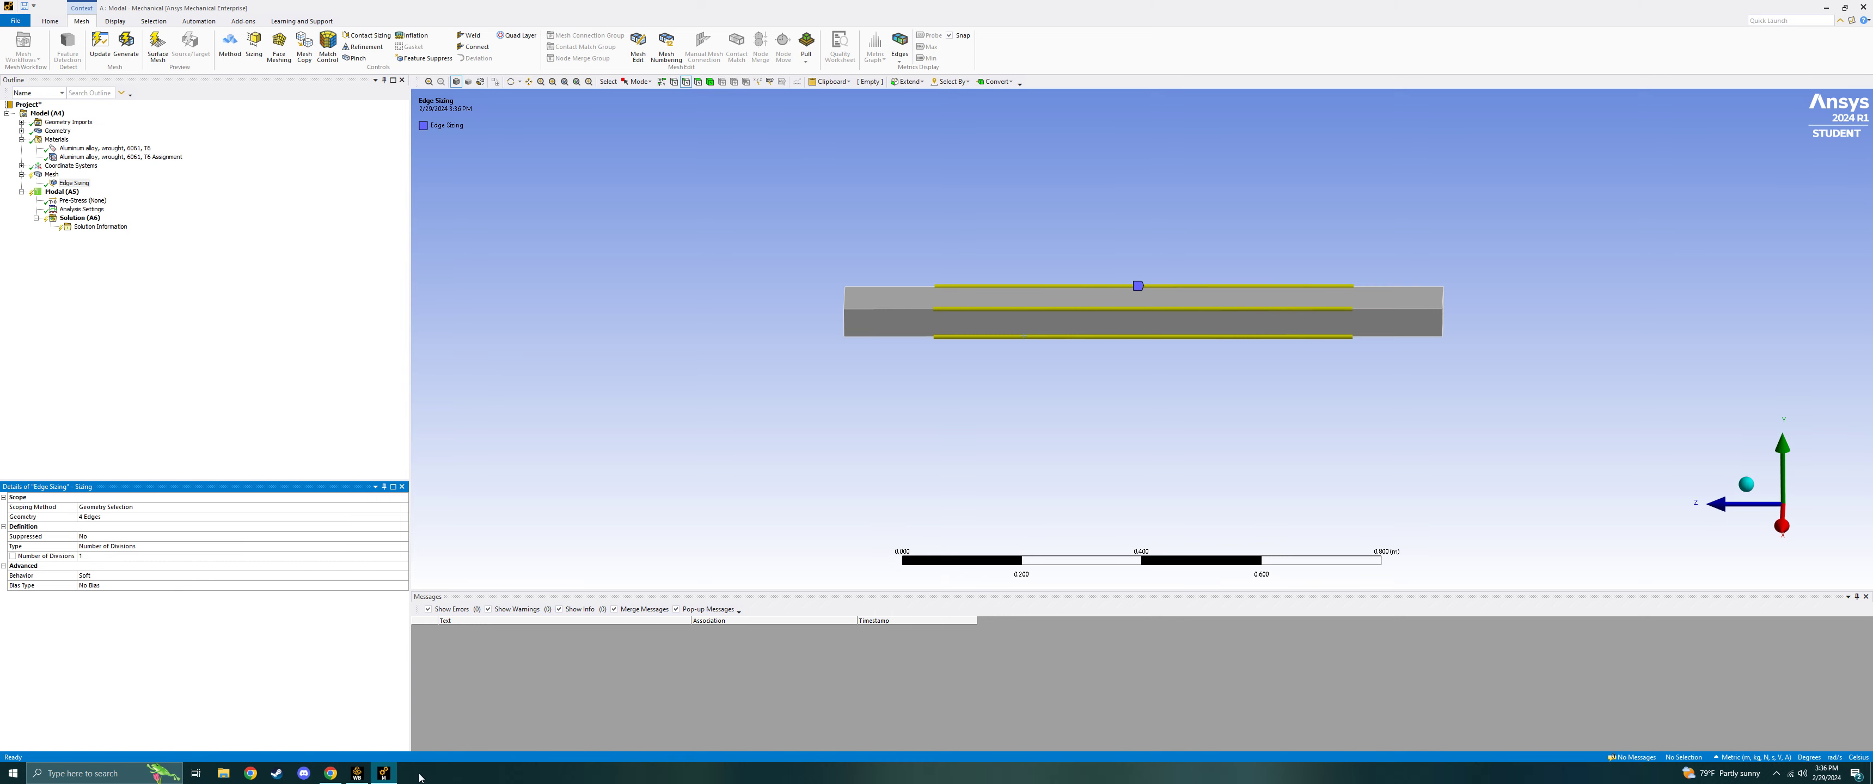
pyautogui.click(330, 773)
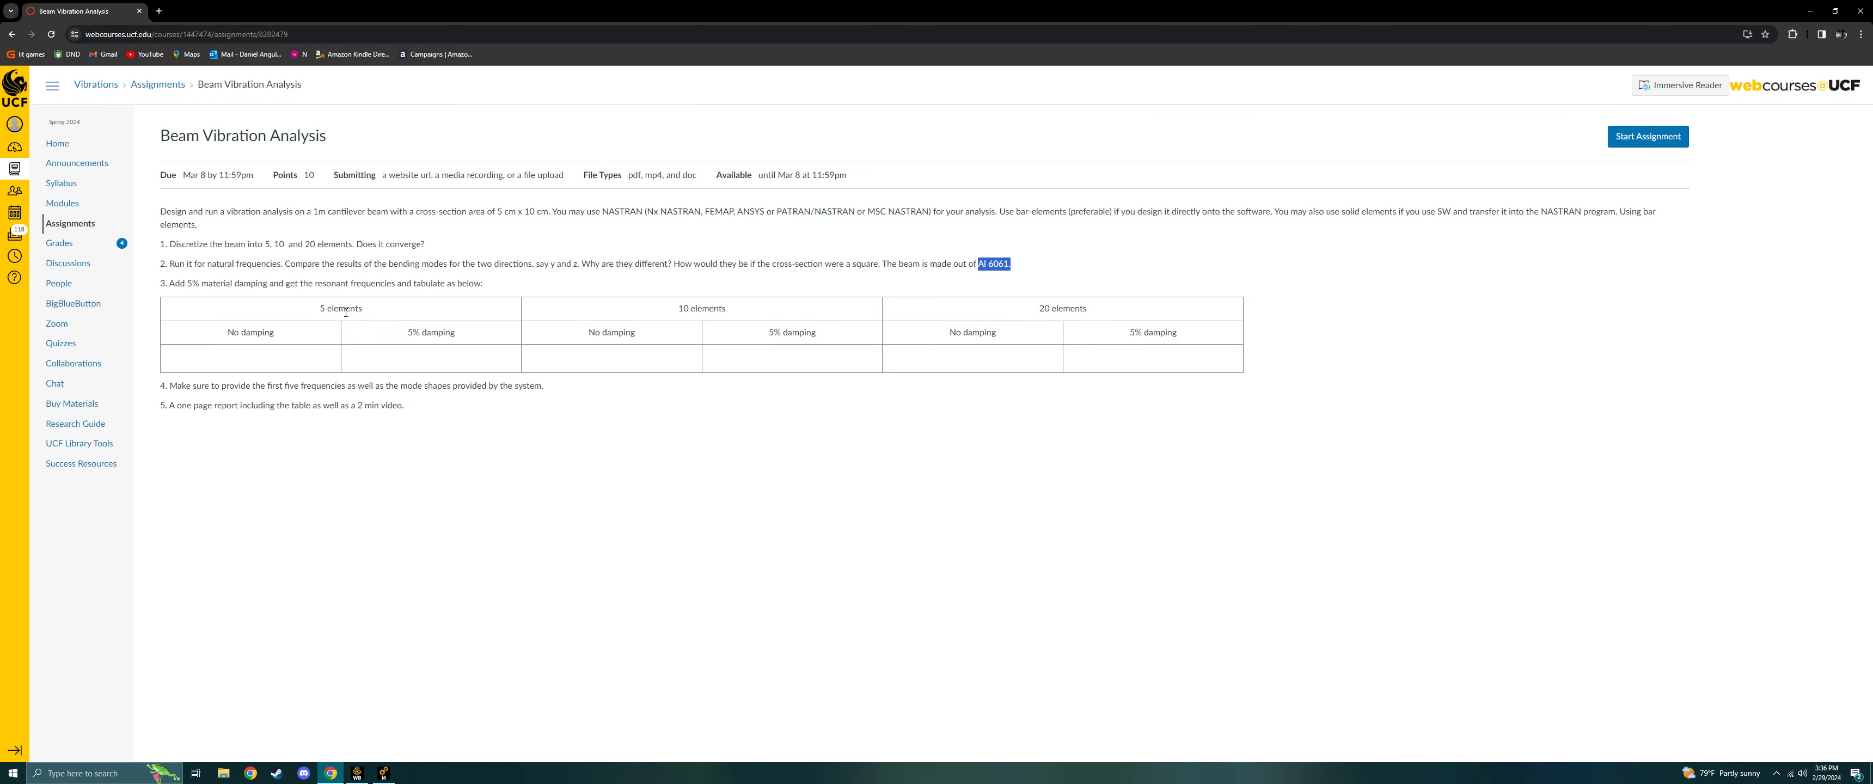
pyautogui.click(1810, 11)
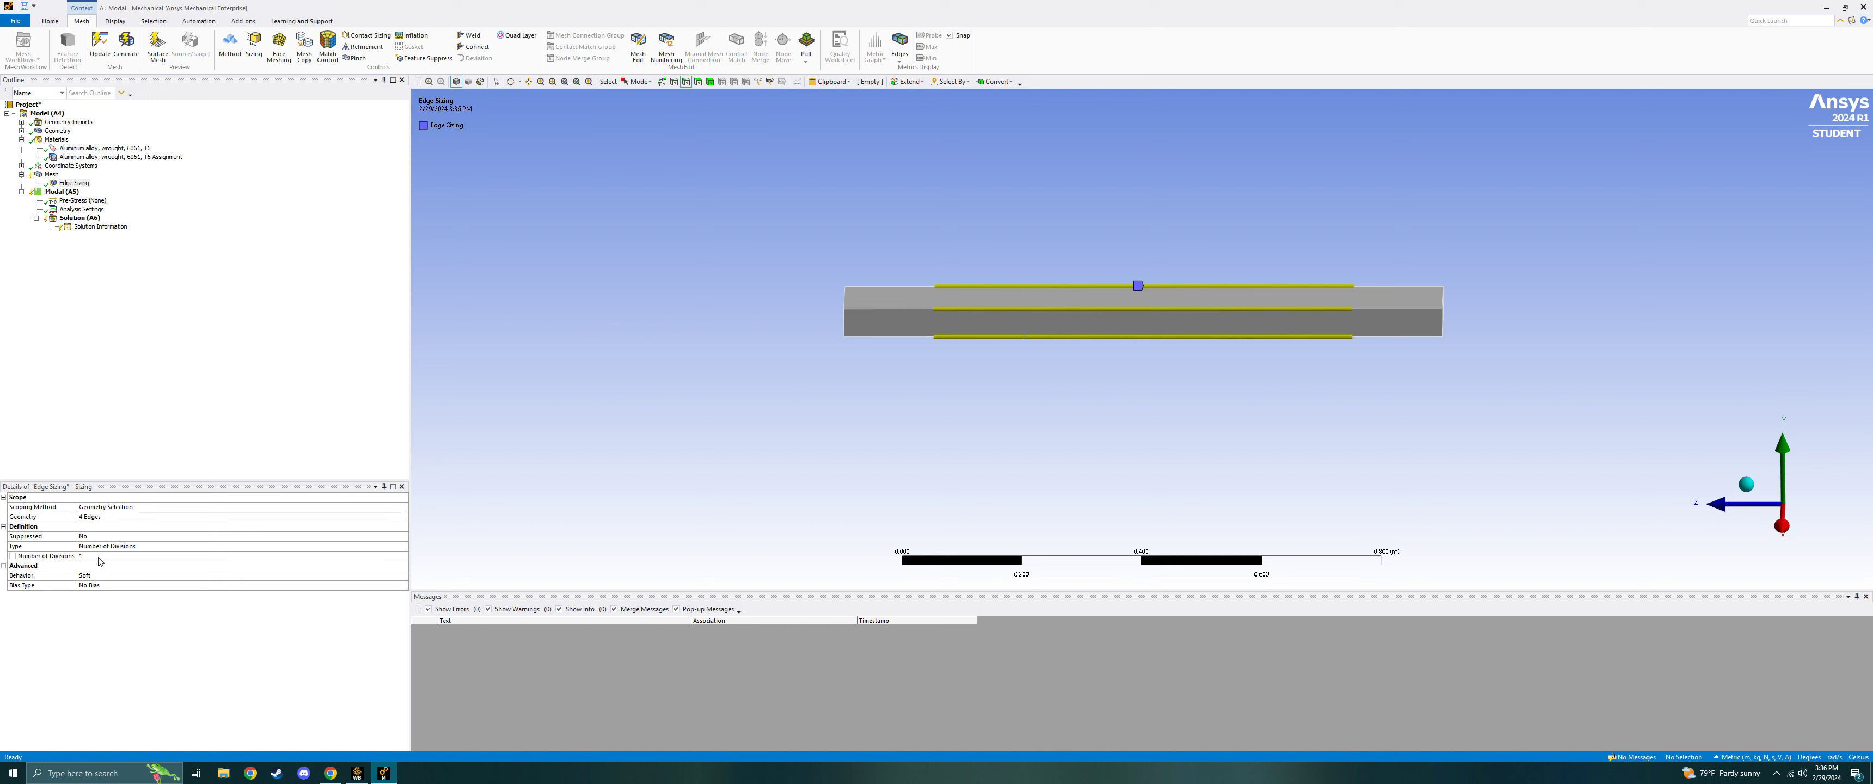
pyautogui.click(115, 556)
pyautogui.press('Return')
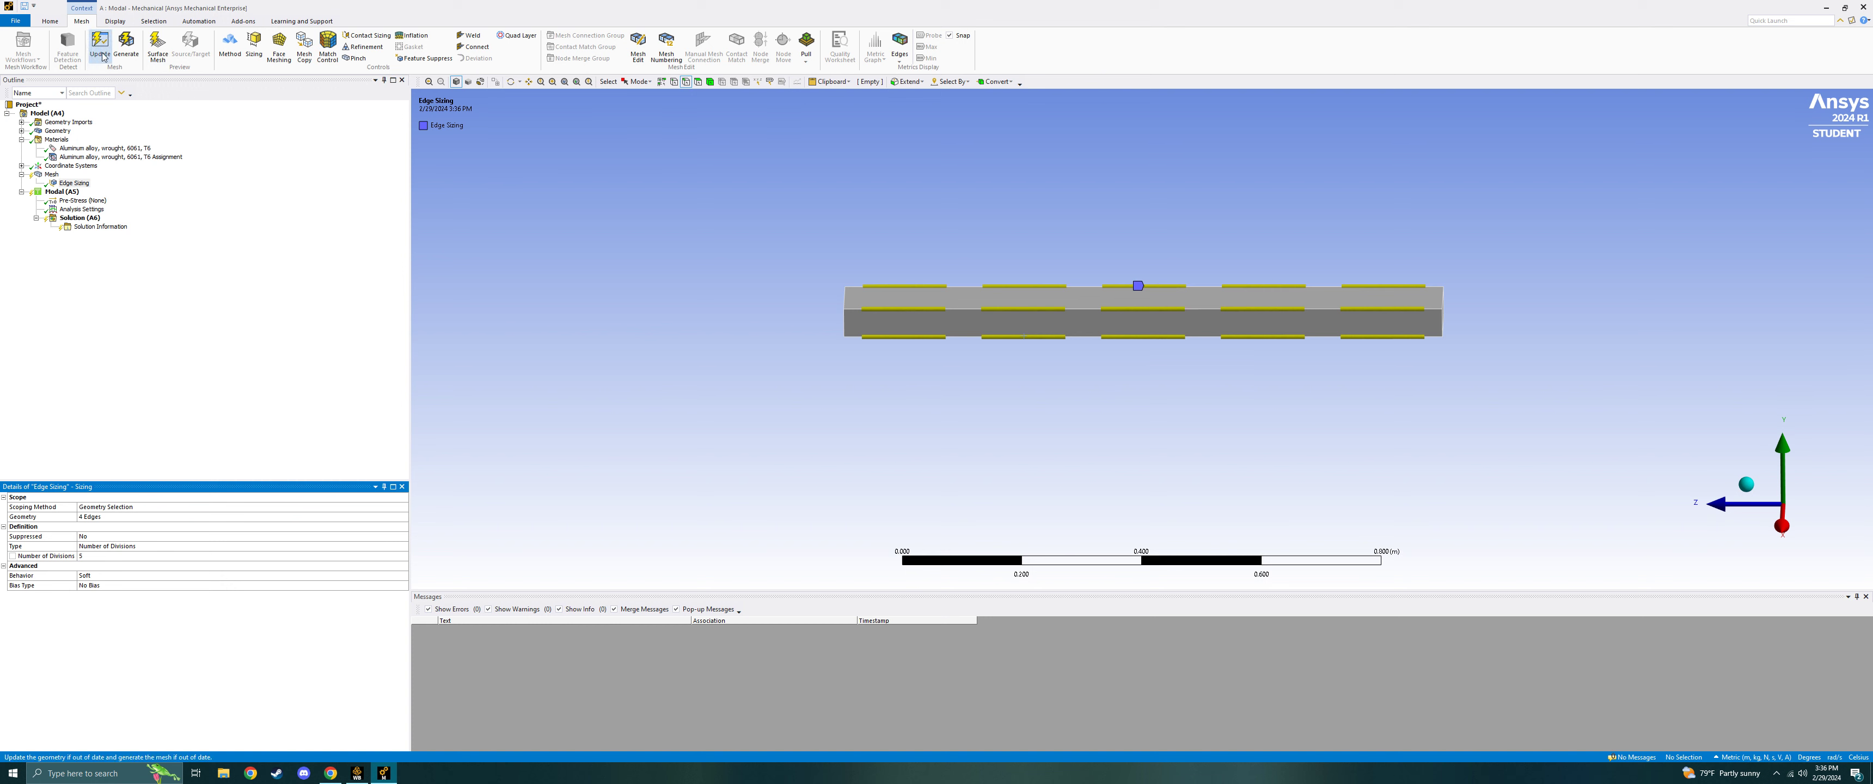
# Generate the mesh and inspect the resulting elements on the beam.
pyautogui.rightClick(82, 186)
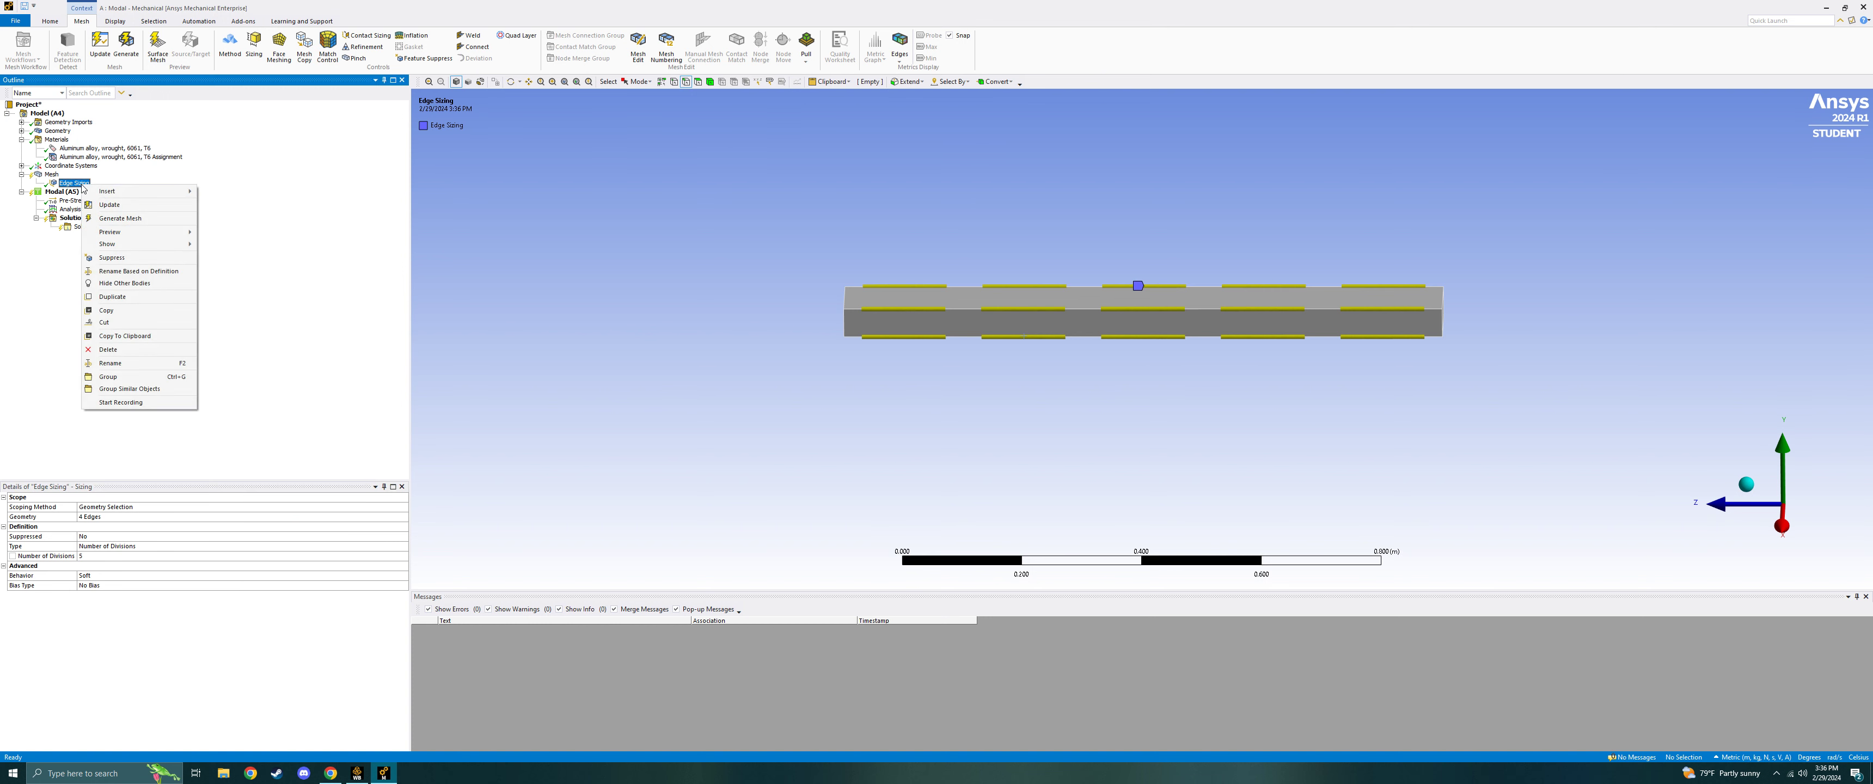
pyautogui.click(121, 219)
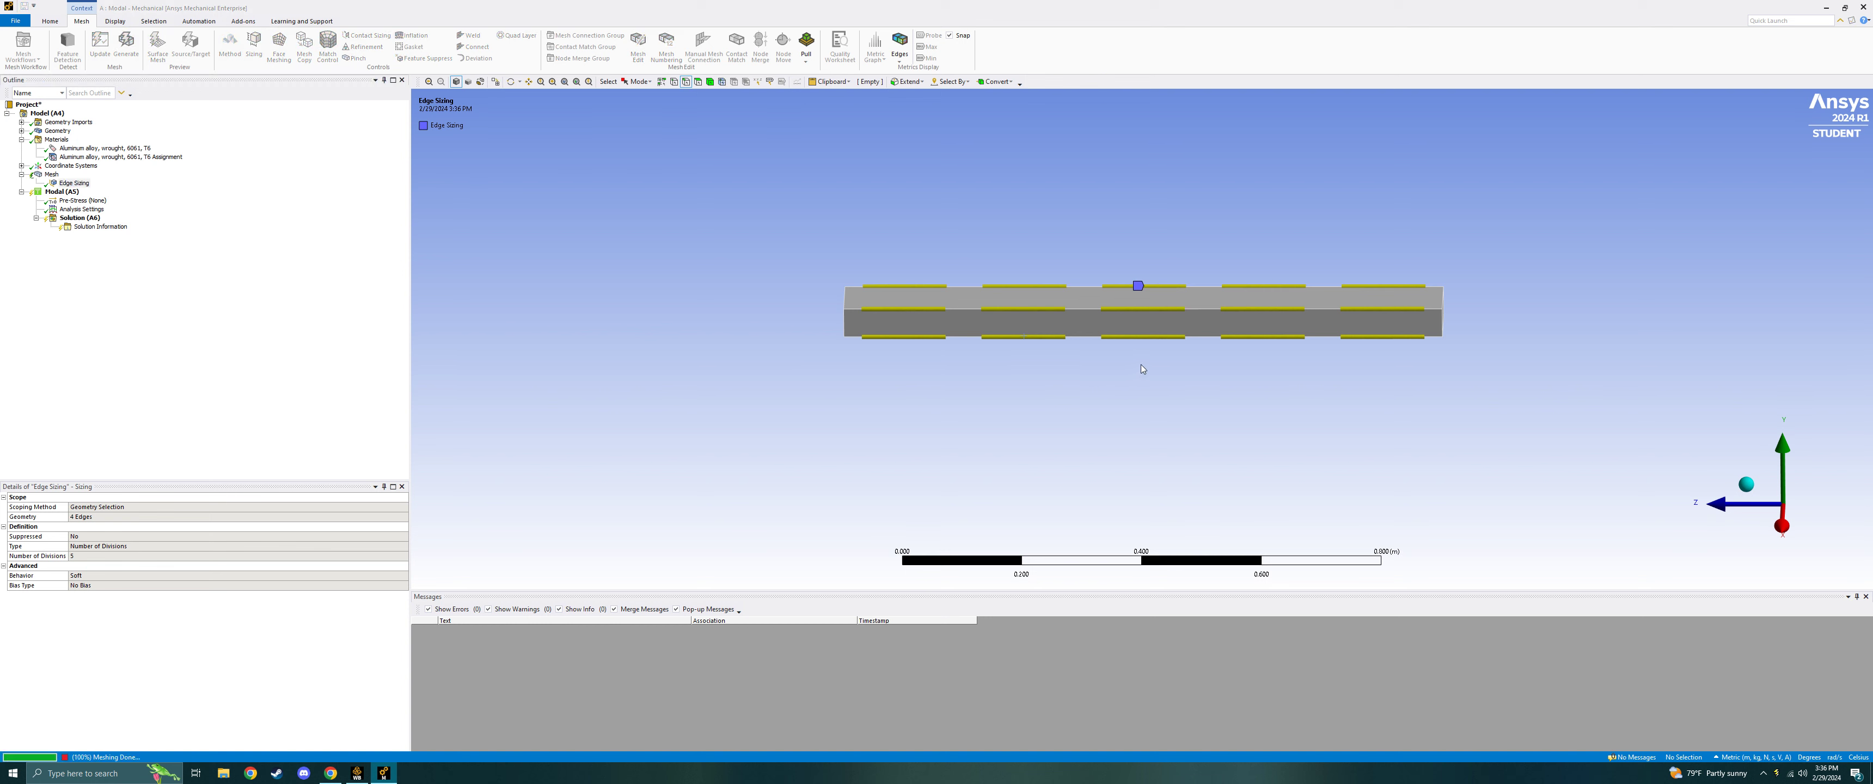
pyautogui.click(74, 183)
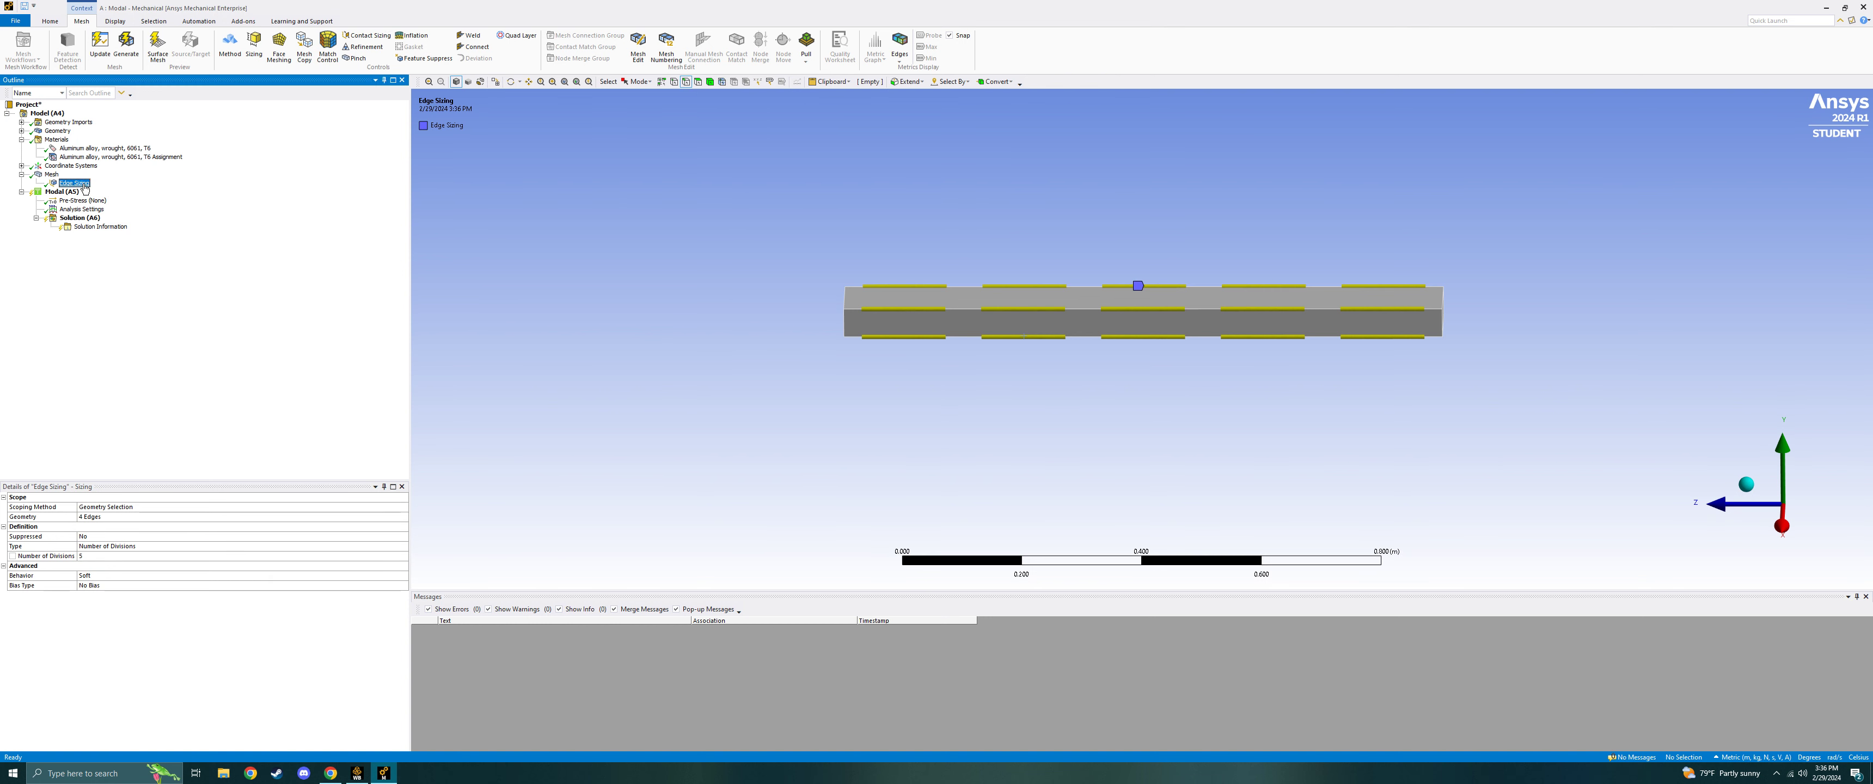
pyautogui.click(52, 175)
pyautogui.moveTo(1039, 338); pyautogui.dragTo(1035, 408)
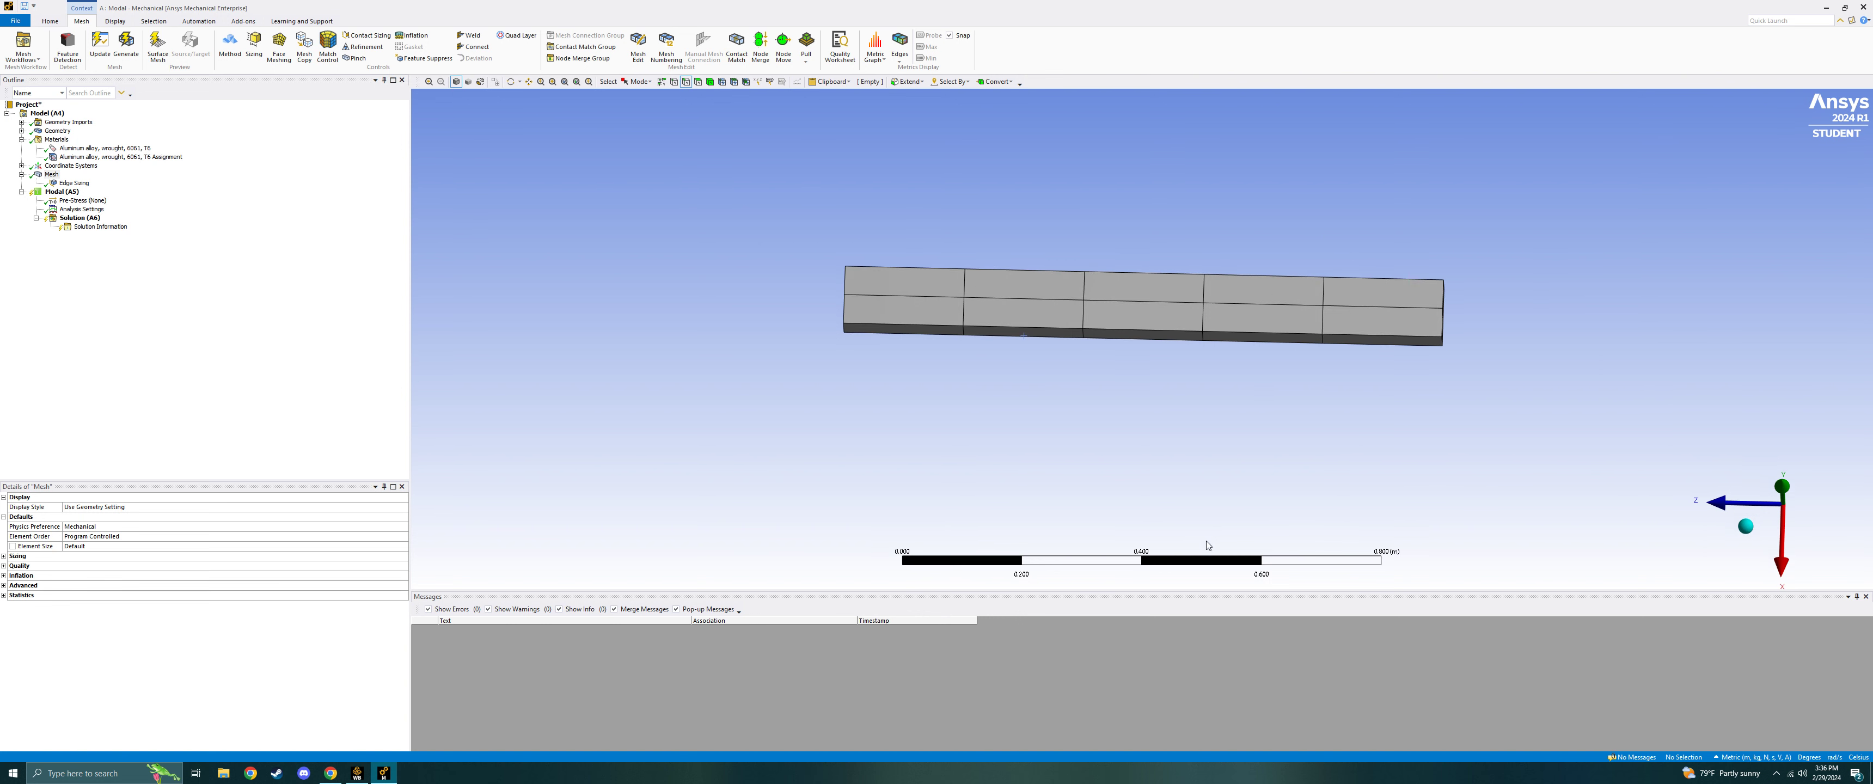
pyautogui.moveTo(1131, 331); pyautogui.dragTo(1213, 408, button='middle')
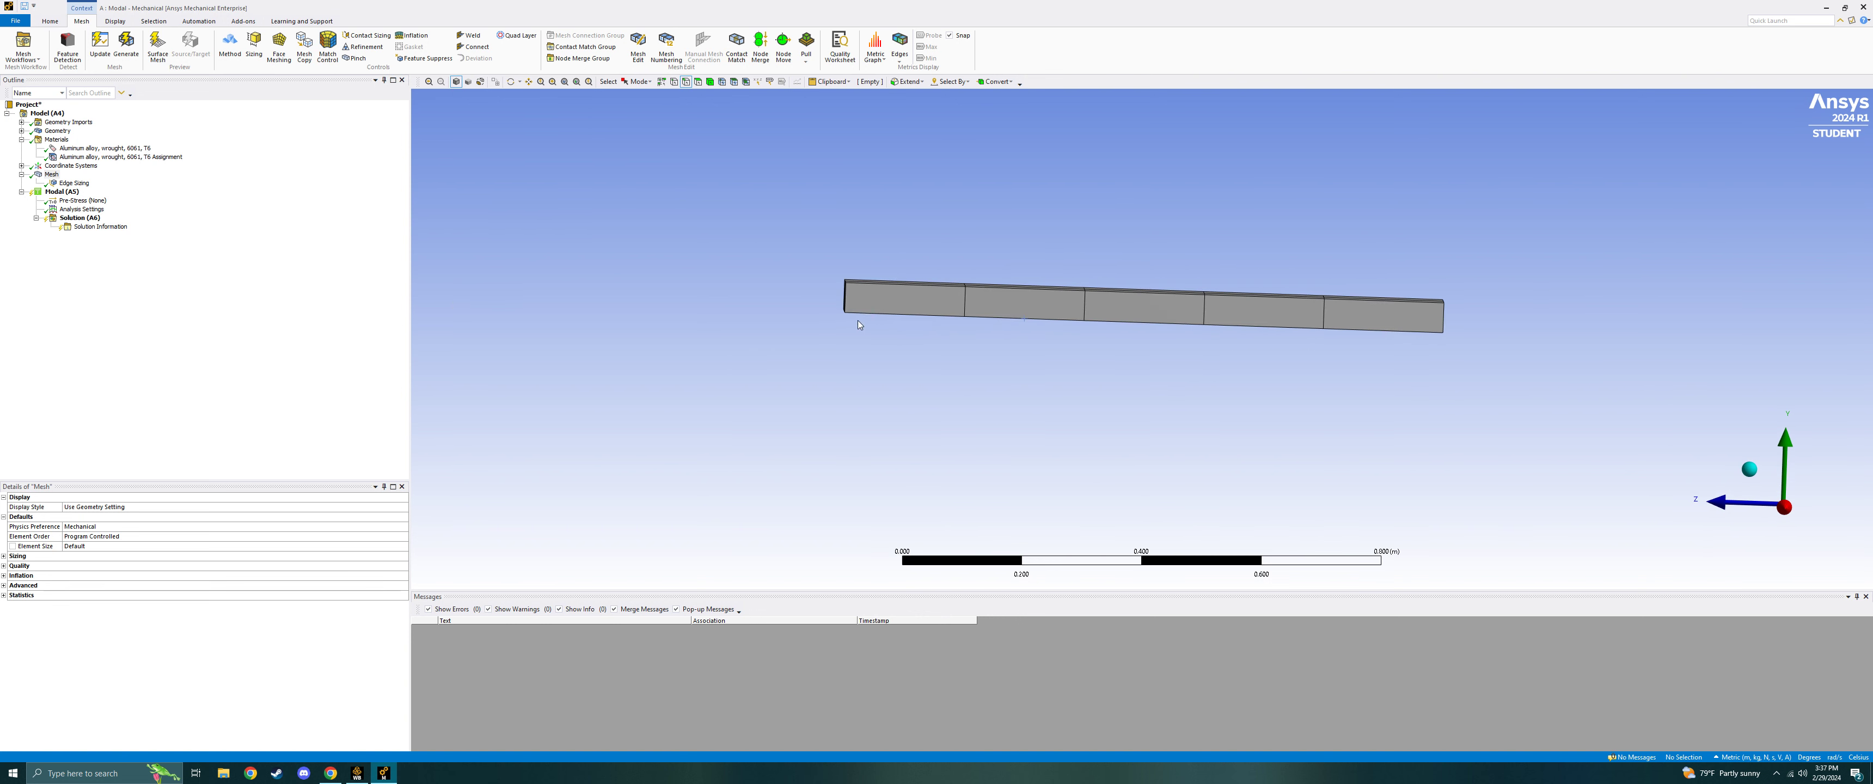
pyautogui.moveTo(859, 325); pyautogui.dragTo(860, 348, button='middle')
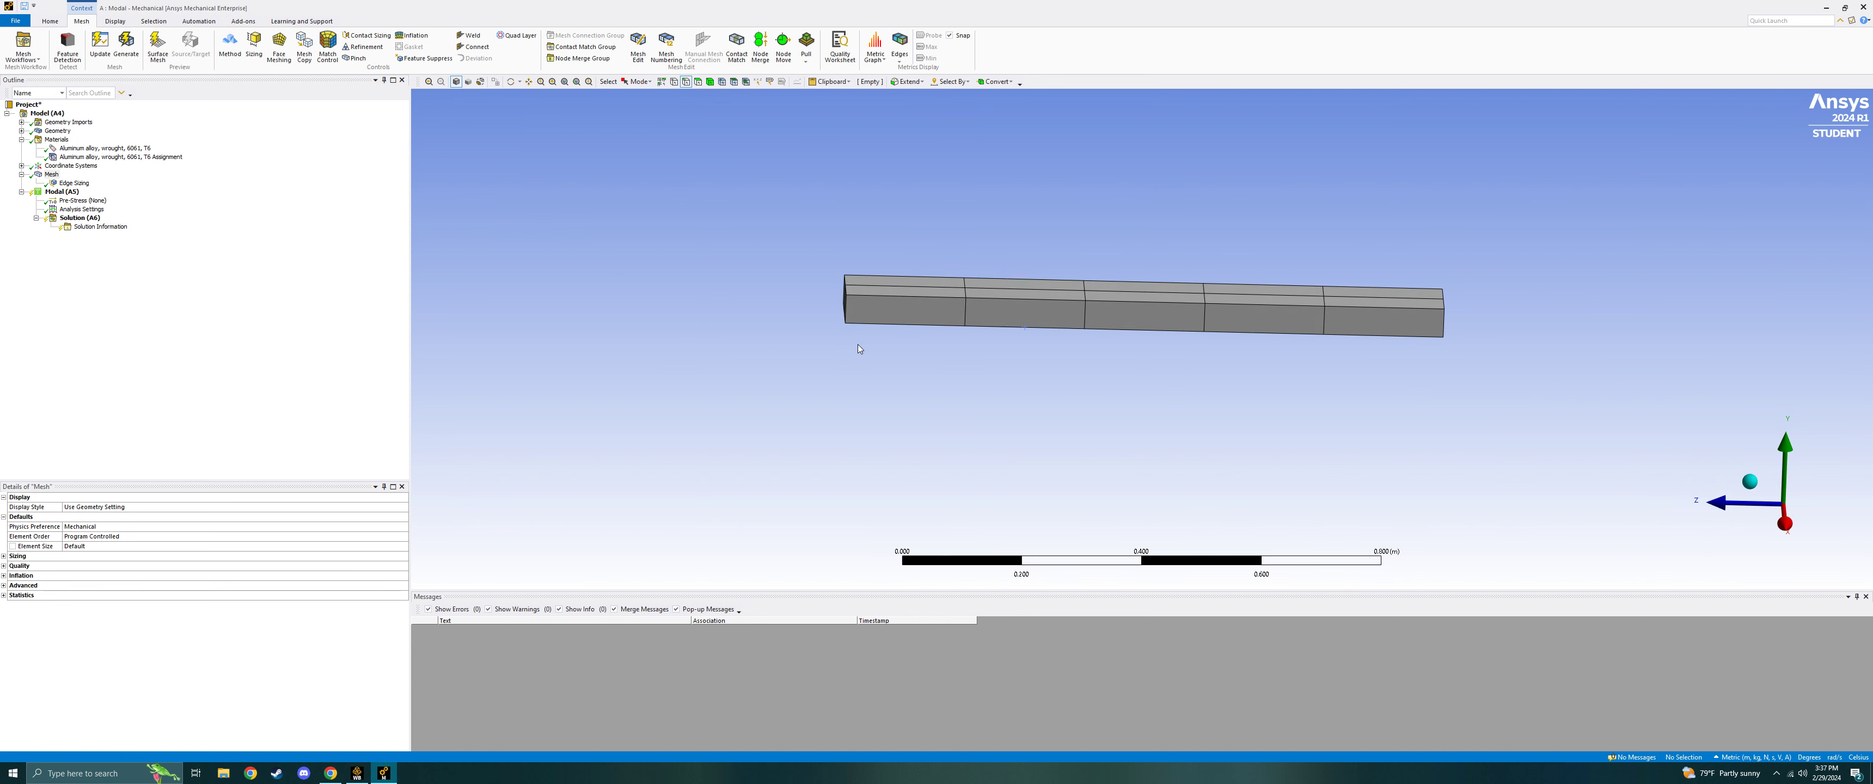
# Insert a Total Deformation result under the modal Solution.
pyautogui.click(74, 220)
pyautogui.rightClick(76, 219)
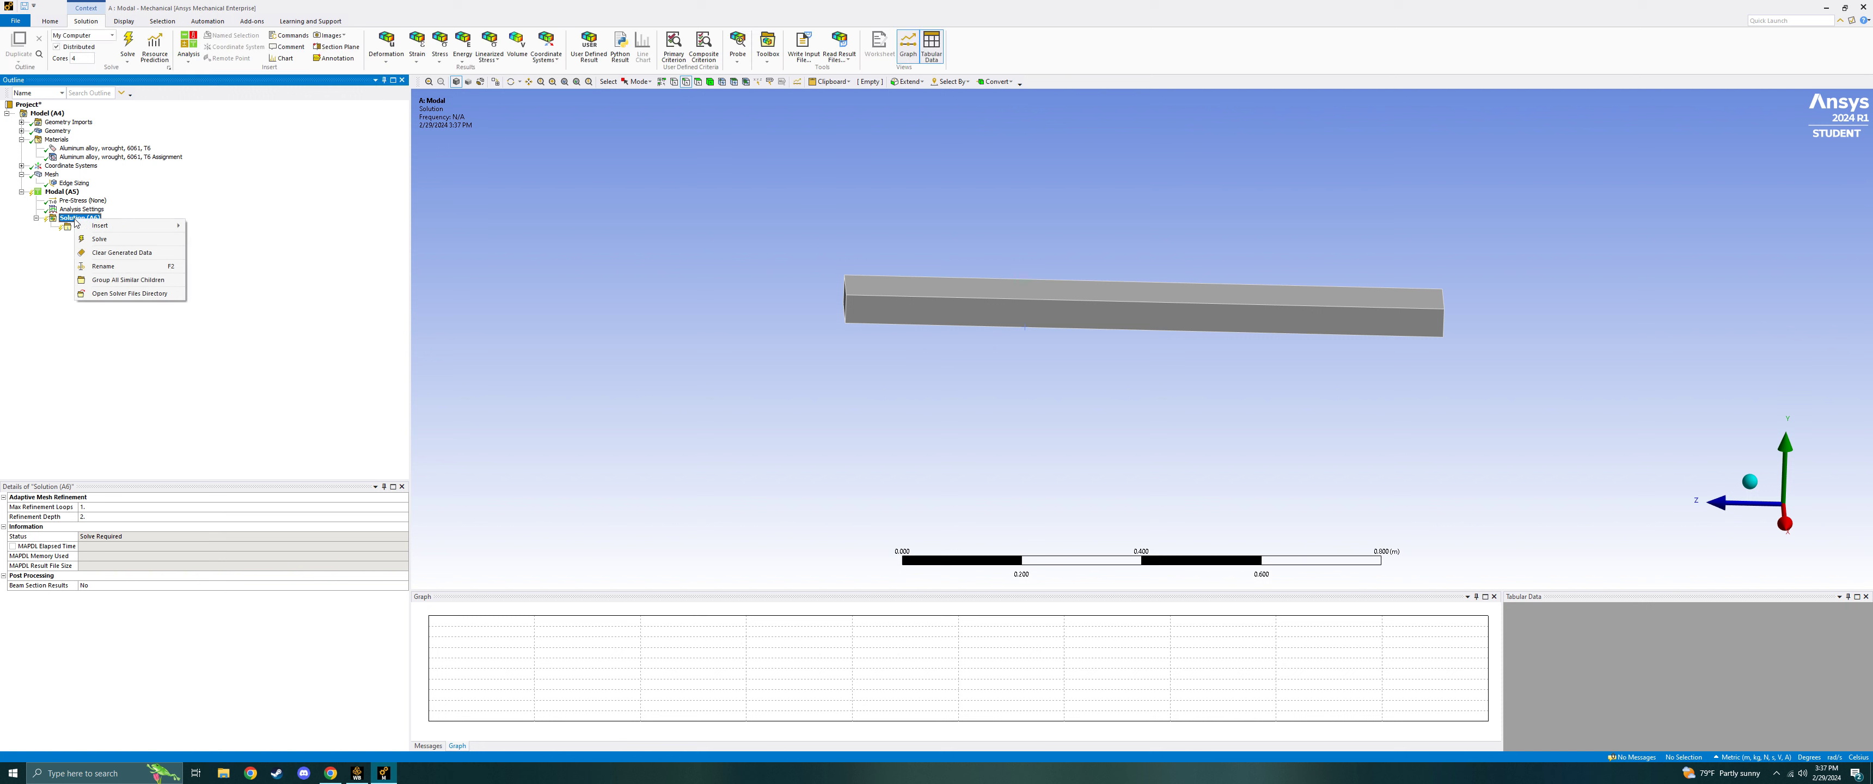
pyautogui.moveTo(240, 226)
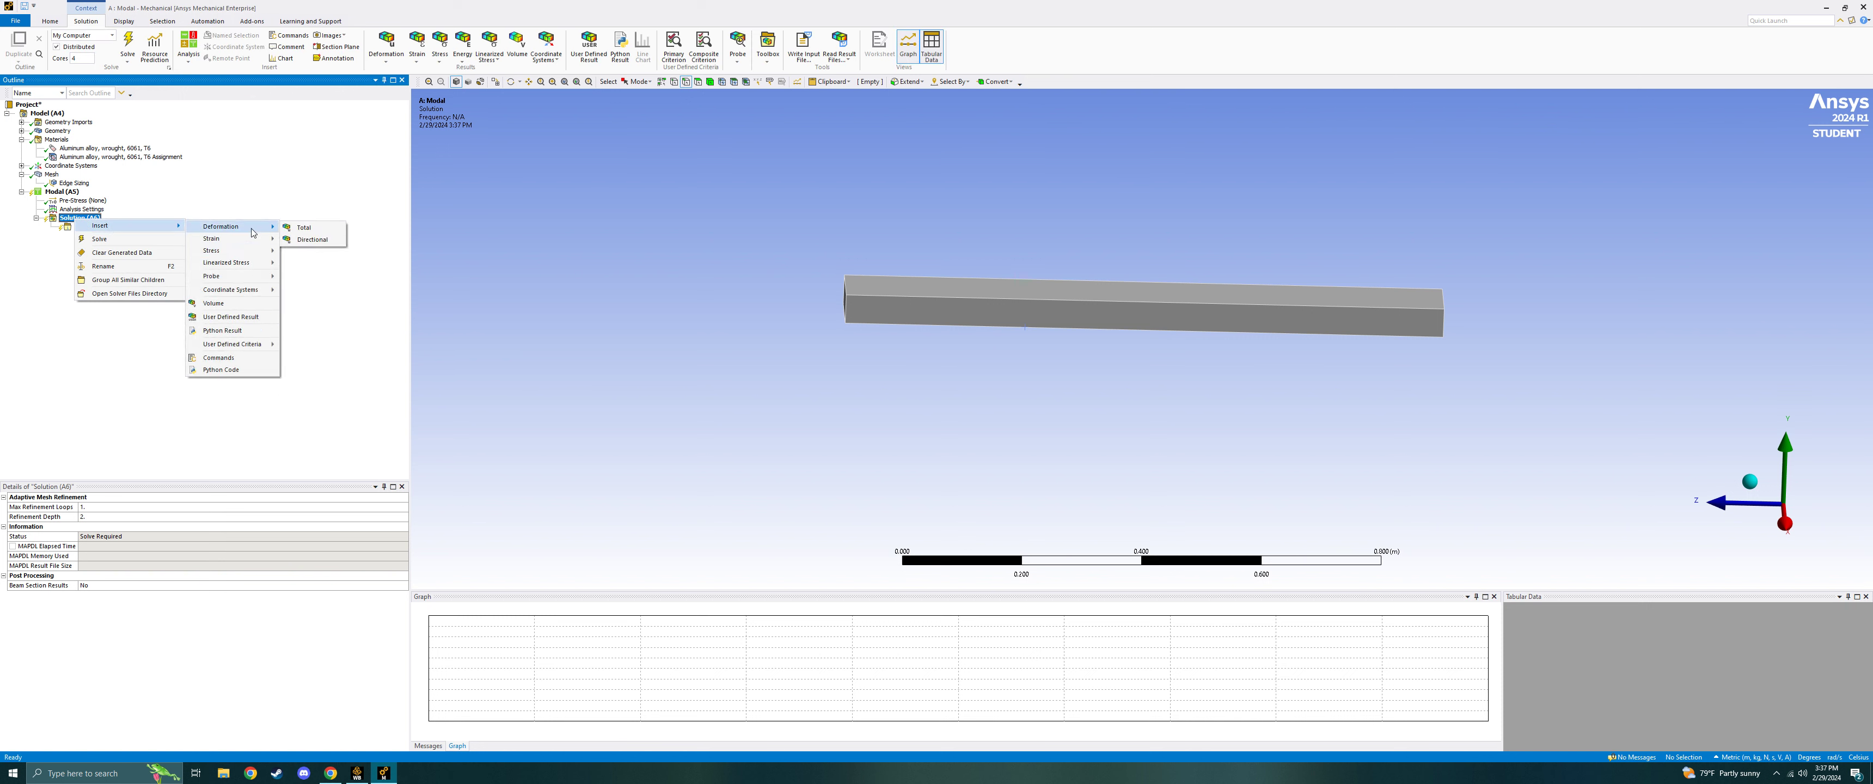
pyautogui.click(315, 233)
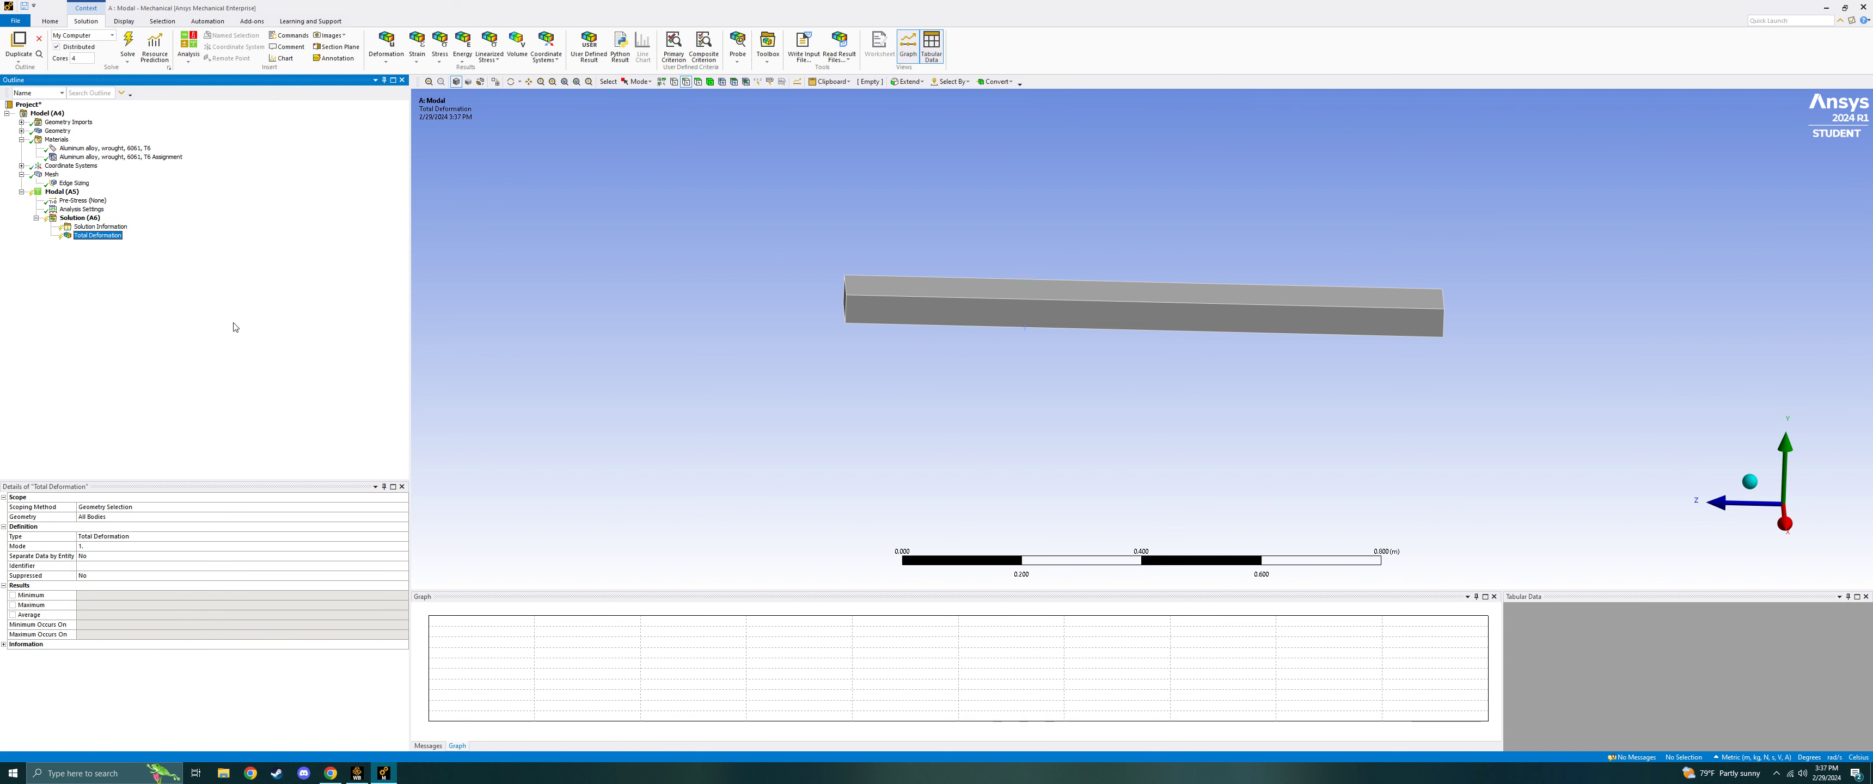
# Solve the modal analysis and view the Total Deformation result on the beam.
pyautogui.rightClick(67, 221)
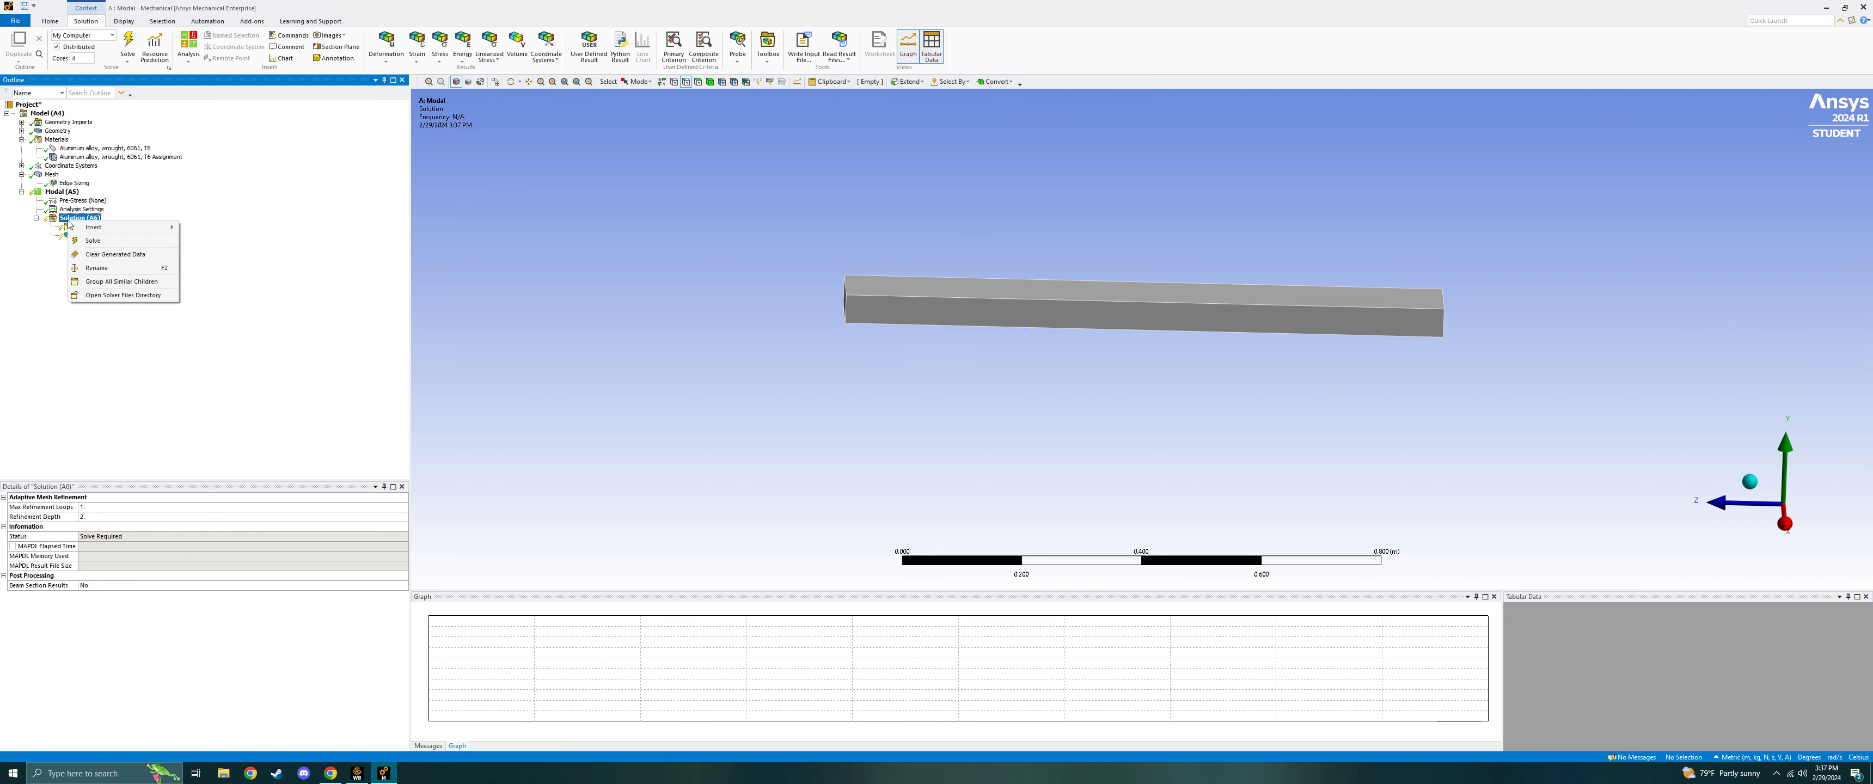
pyautogui.click(109, 240)
pyautogui.click(106, 237)
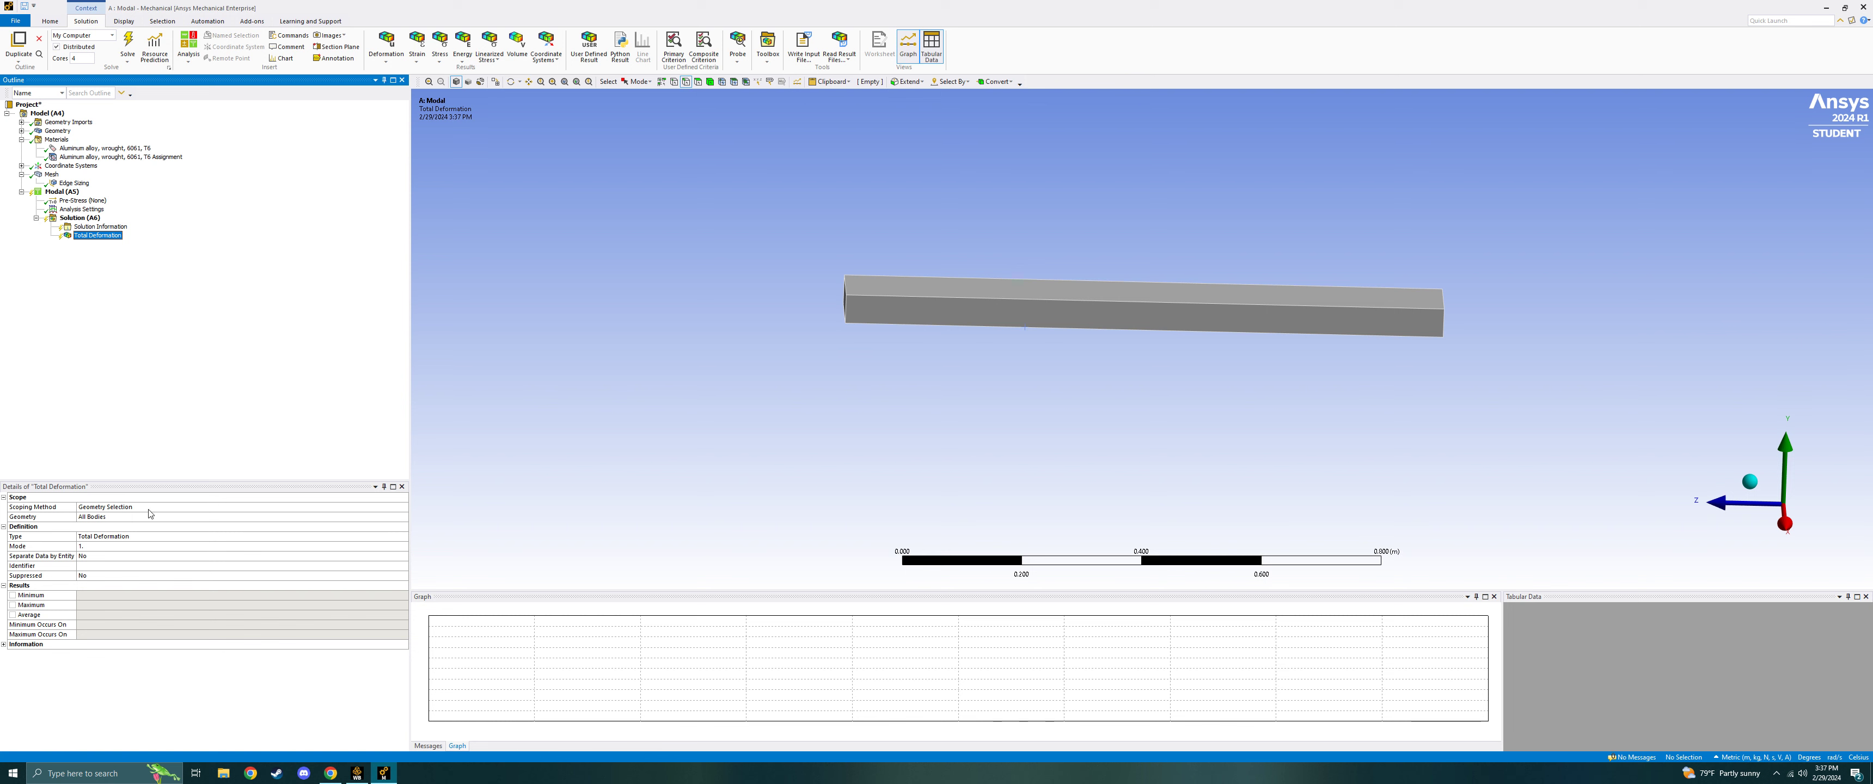
pyautogui.click(126, 42)
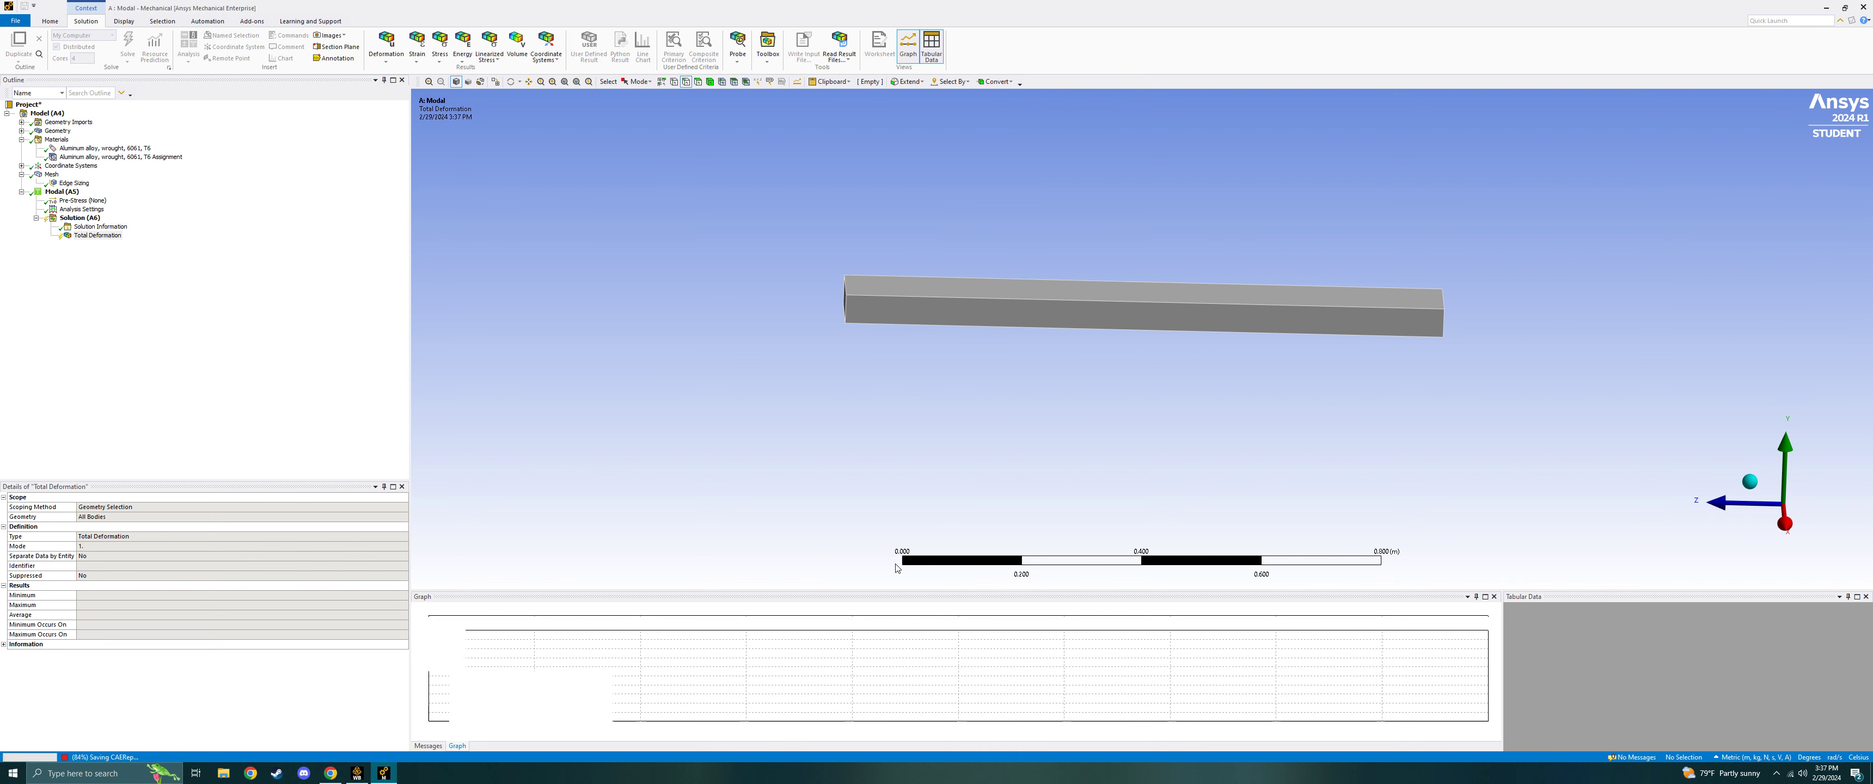
pyautogui.moveTo(958, 427)
pyautogui.mouseDown()
pyautogui.moveTo(982, 367)
pyautogui.moveTo(1079, 466)
pyautogui.moveTo(926, 422)
pyautogui.mouseUp()
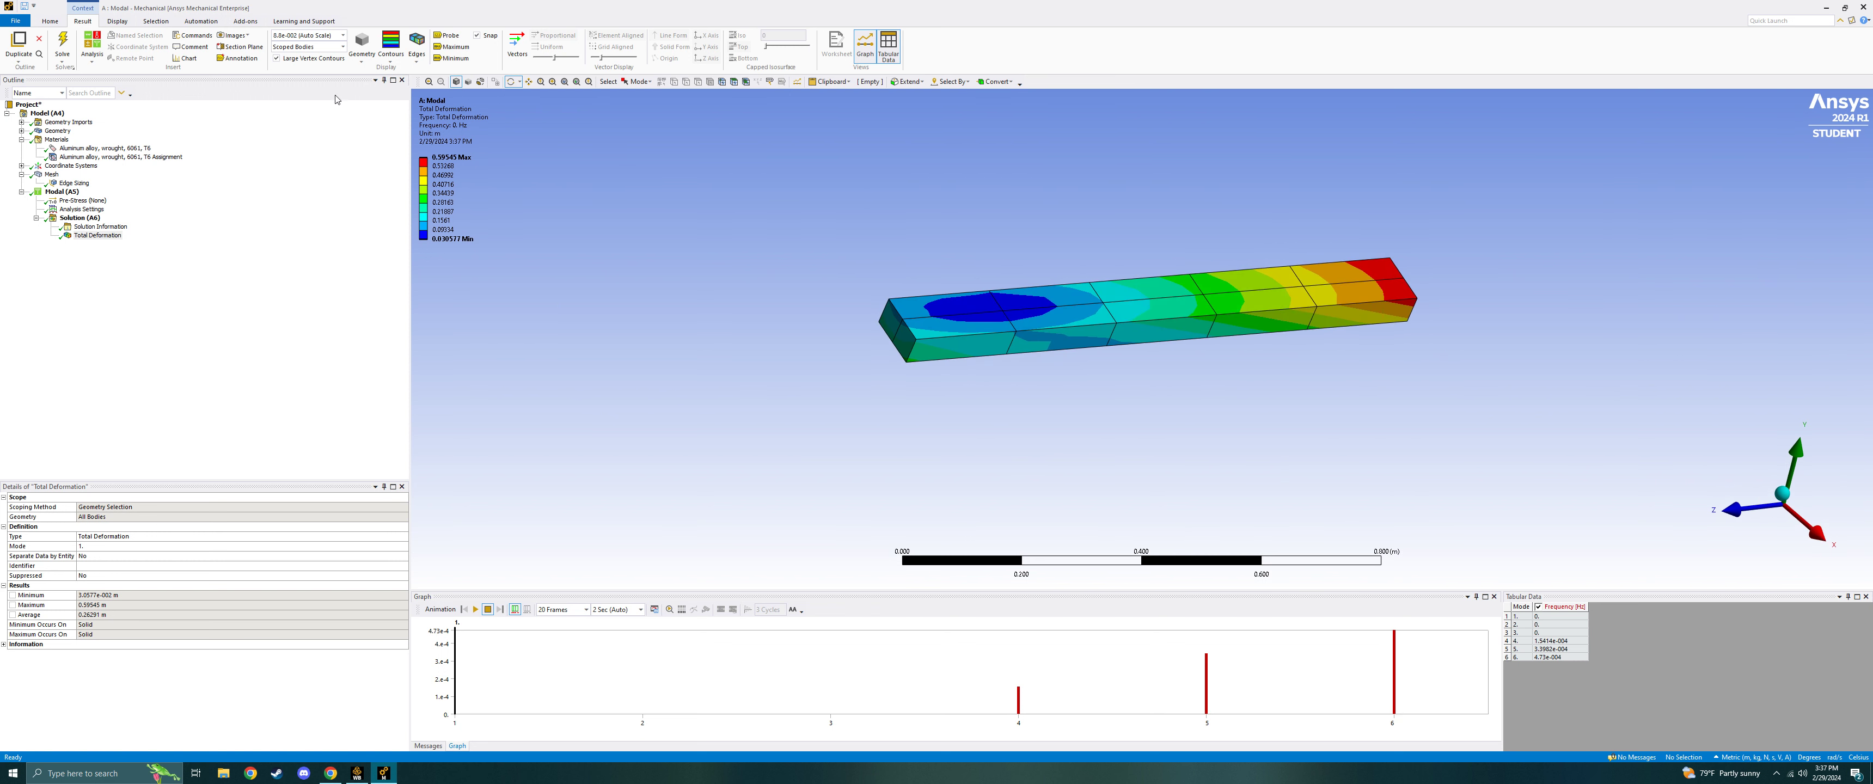
pyautogui.click(49, 22)
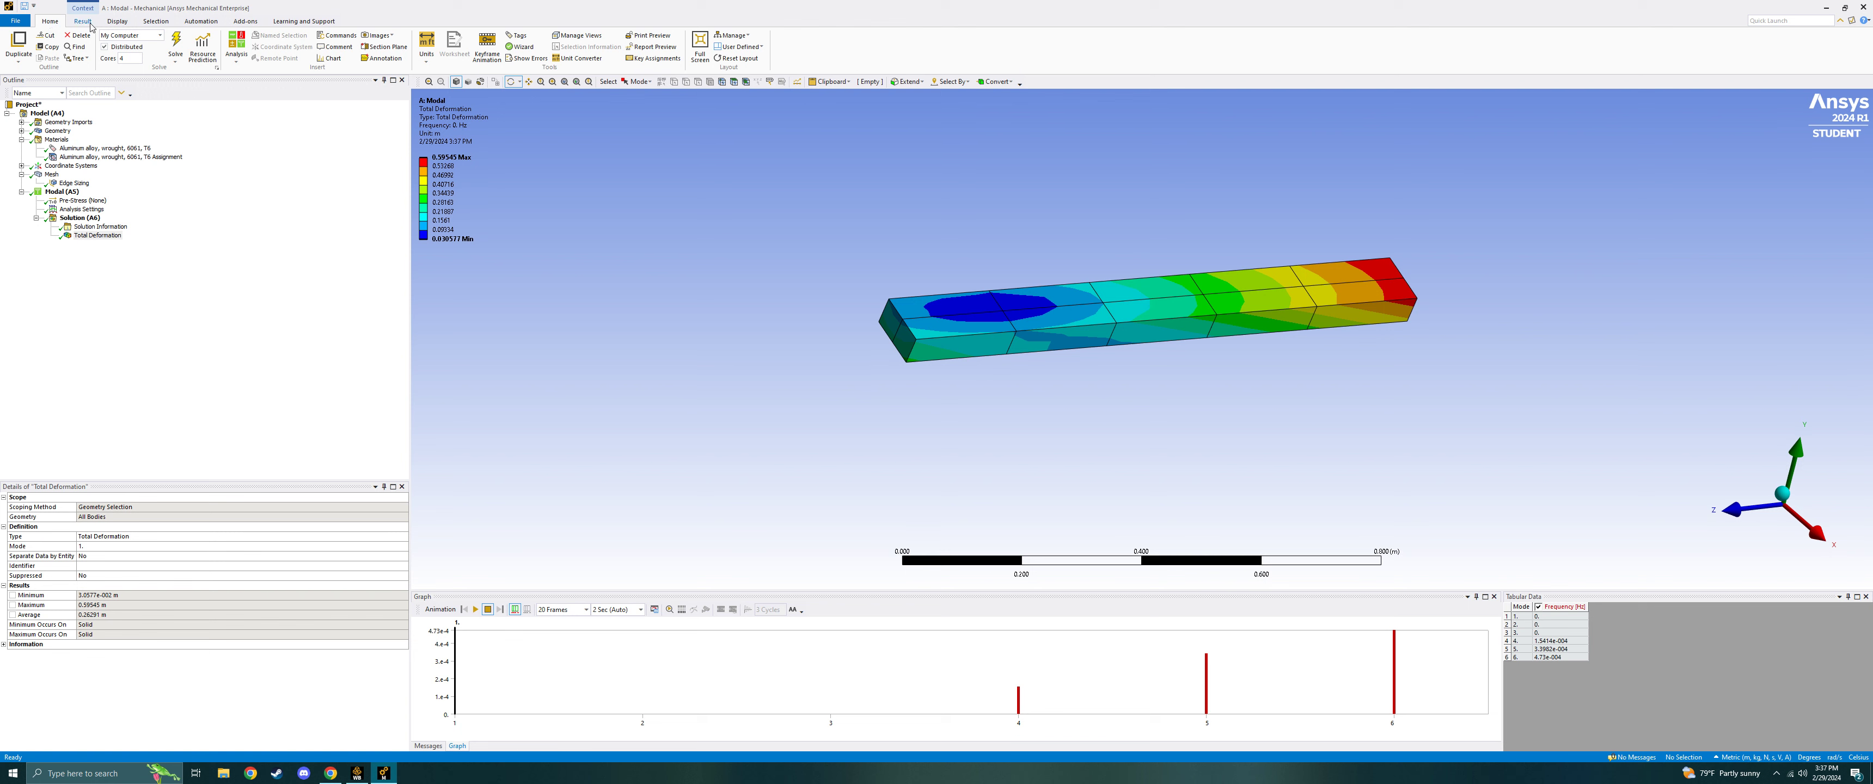
pyautogui.click(167, 24)
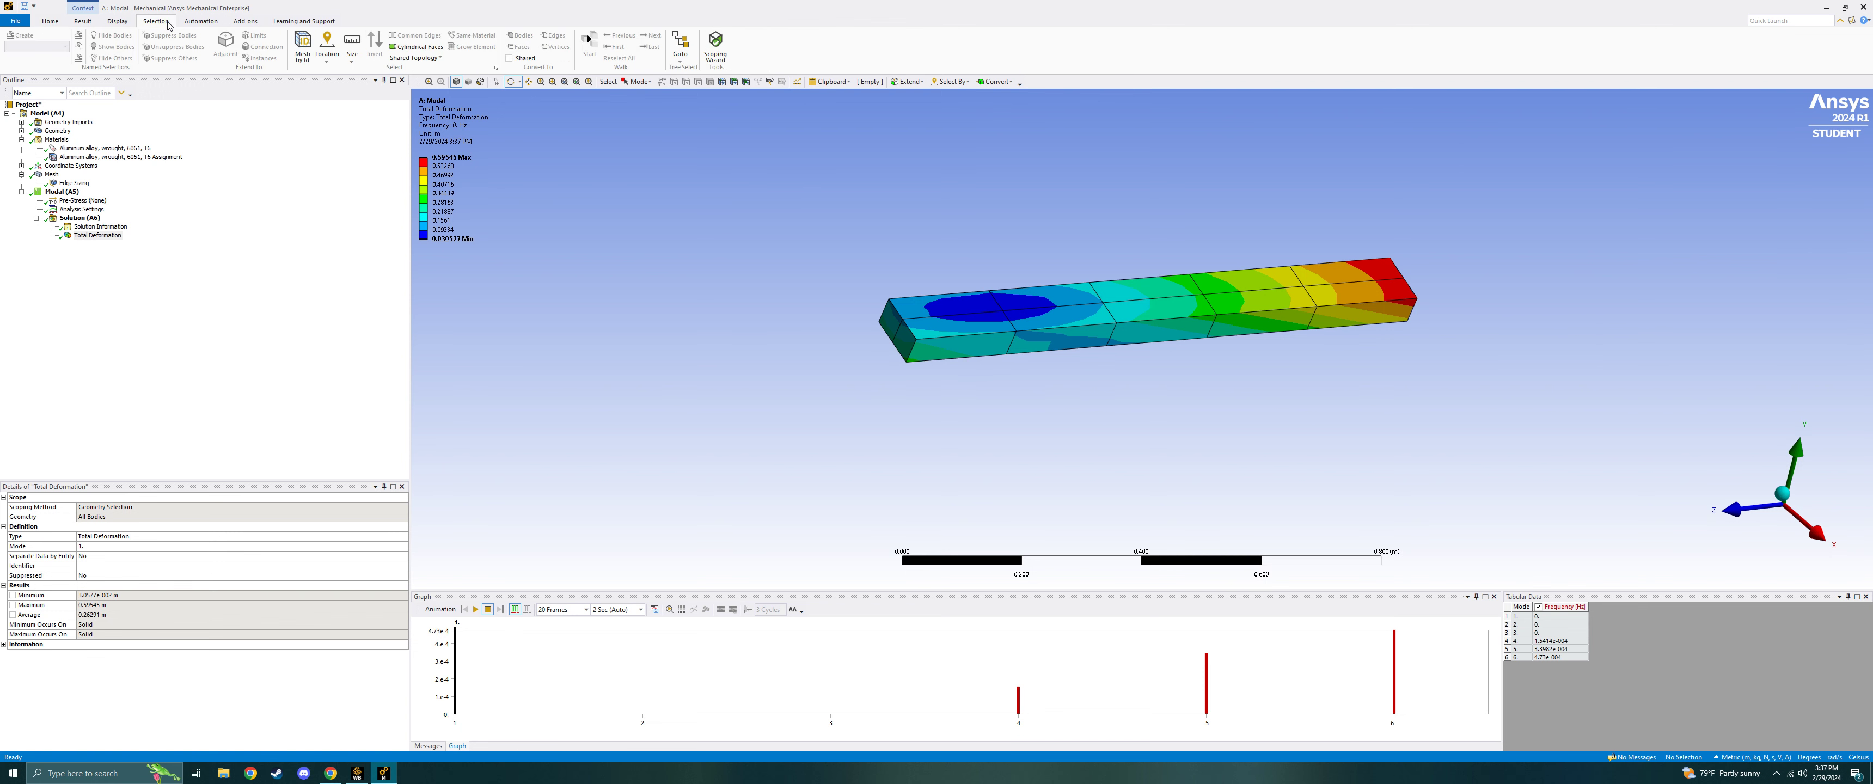
pyautogui.click(201, 22)
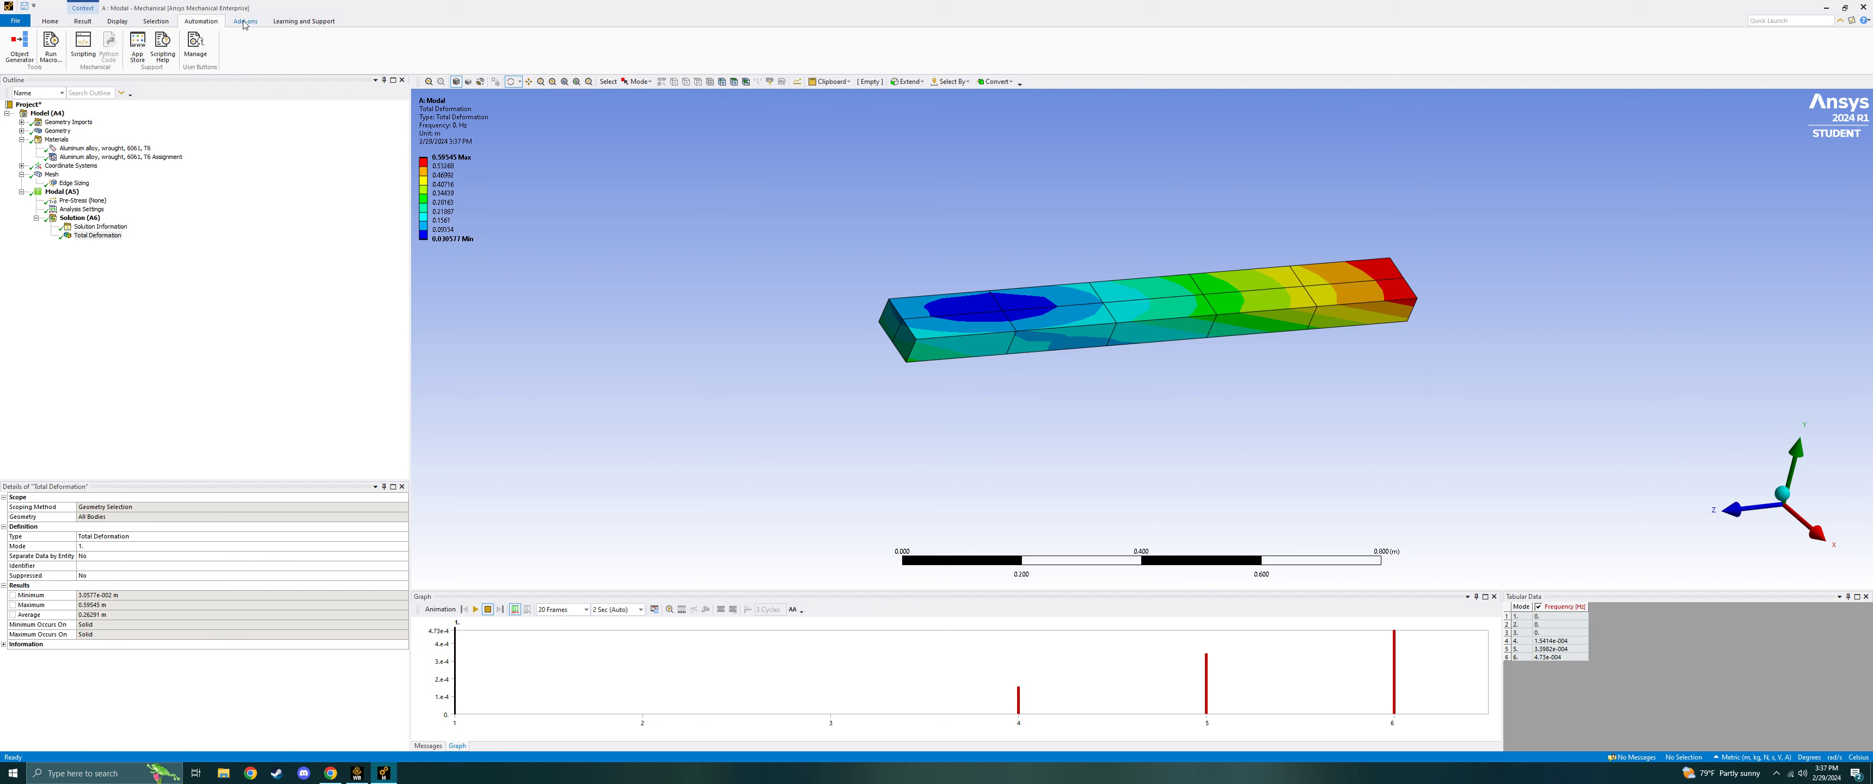
pyautogui.click(51, 22)
pyautogui.click(85, 22)
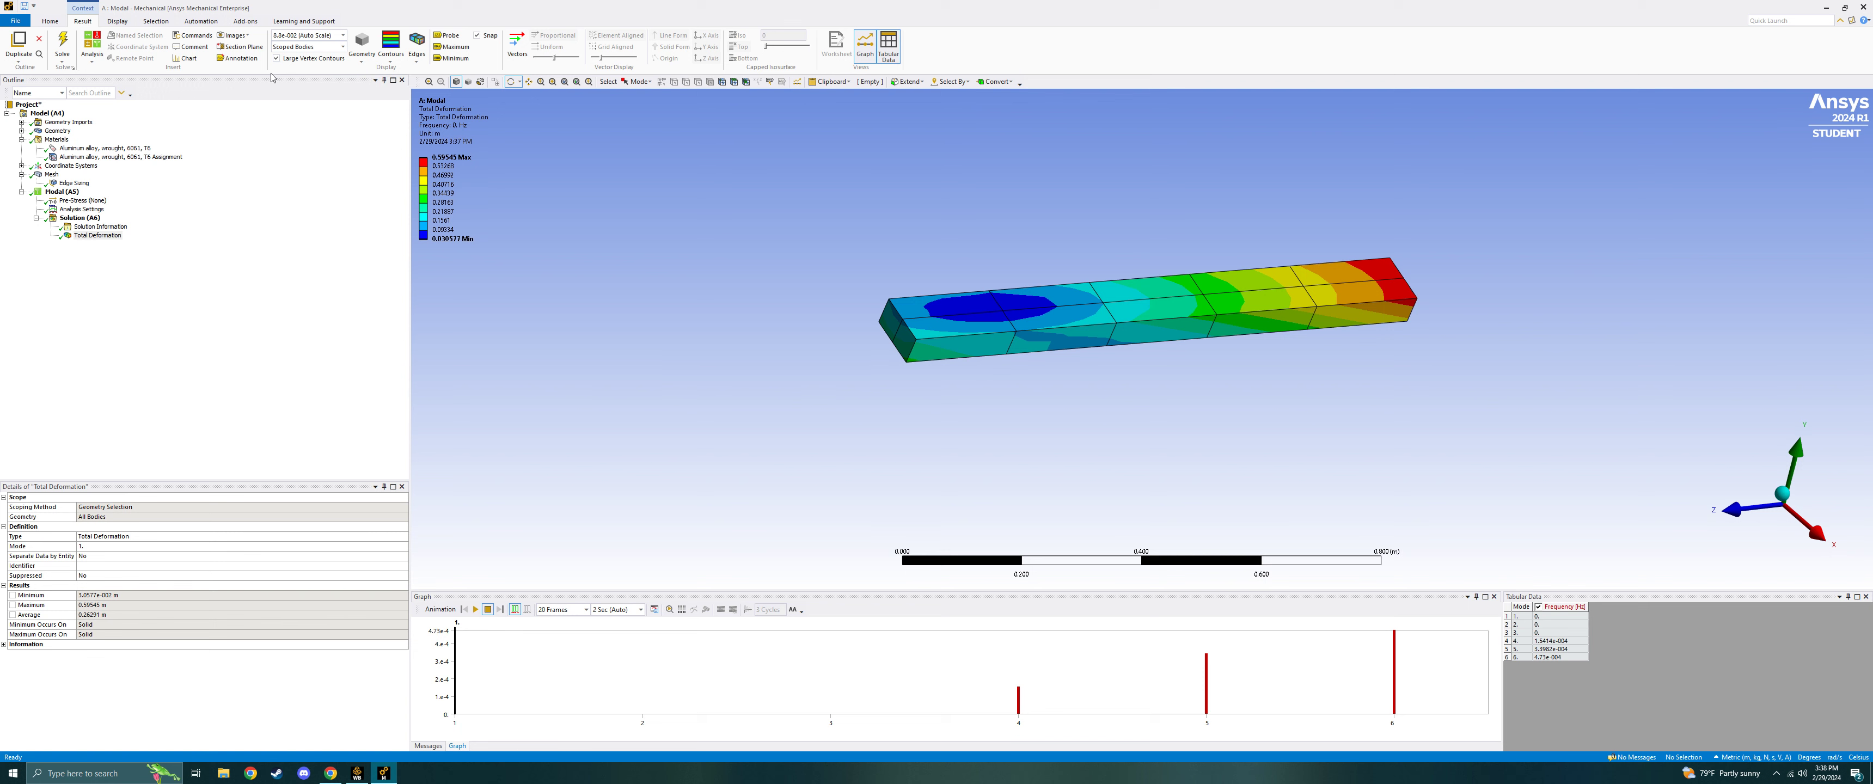
pyautogui.click(93, 52)
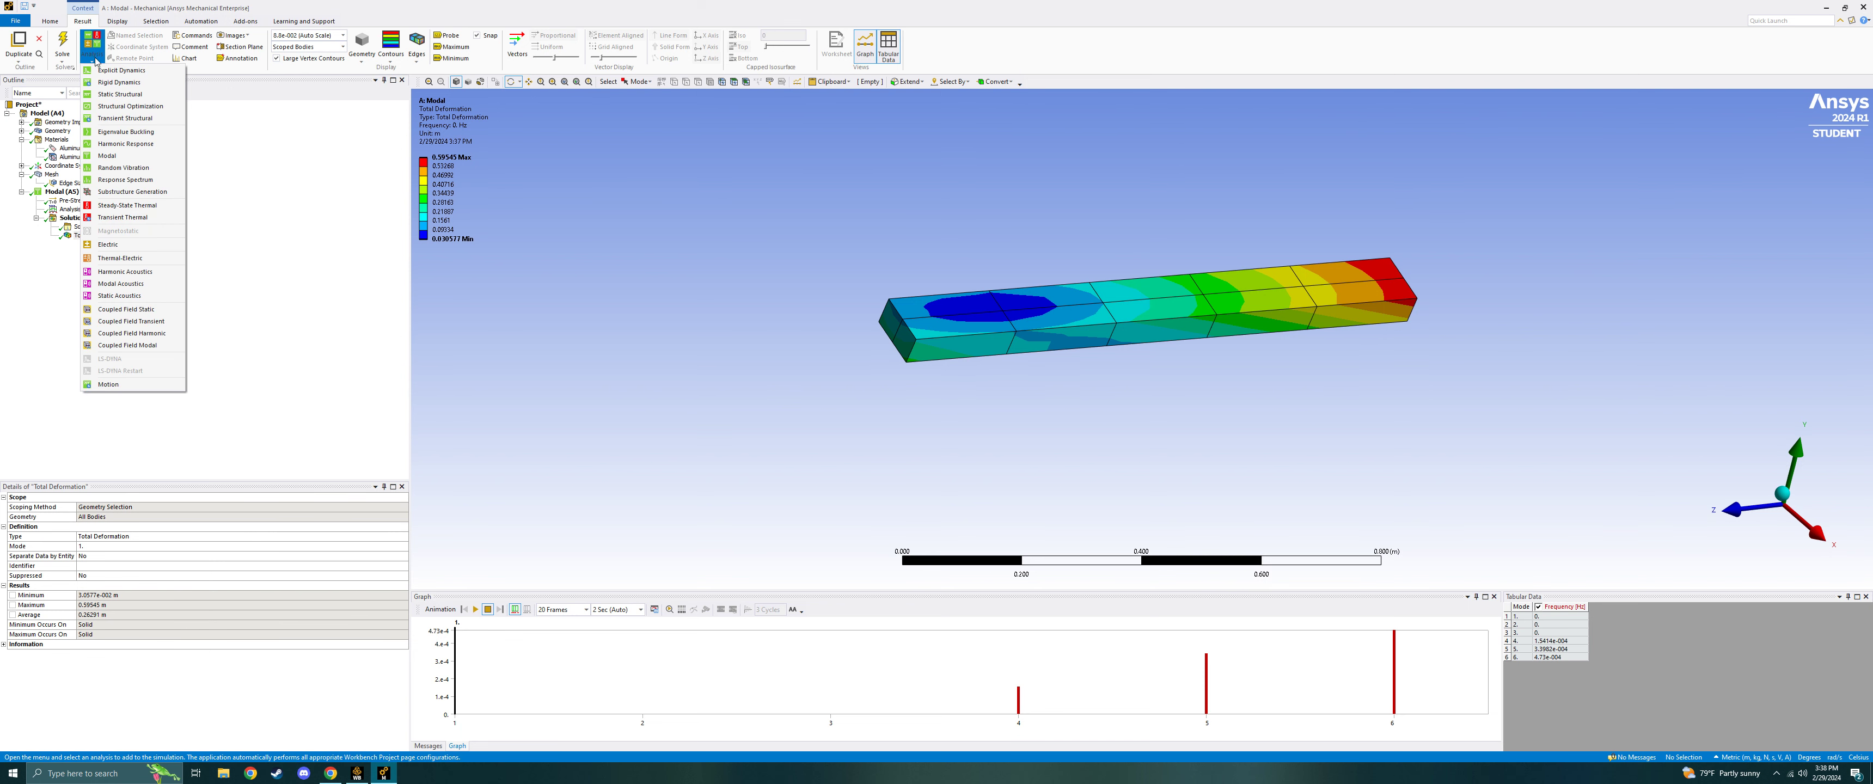
pyautogui.click(95, 58)
# Insert a Fixed Support under the Modal analysis.
pyautogui.click(62, 193)
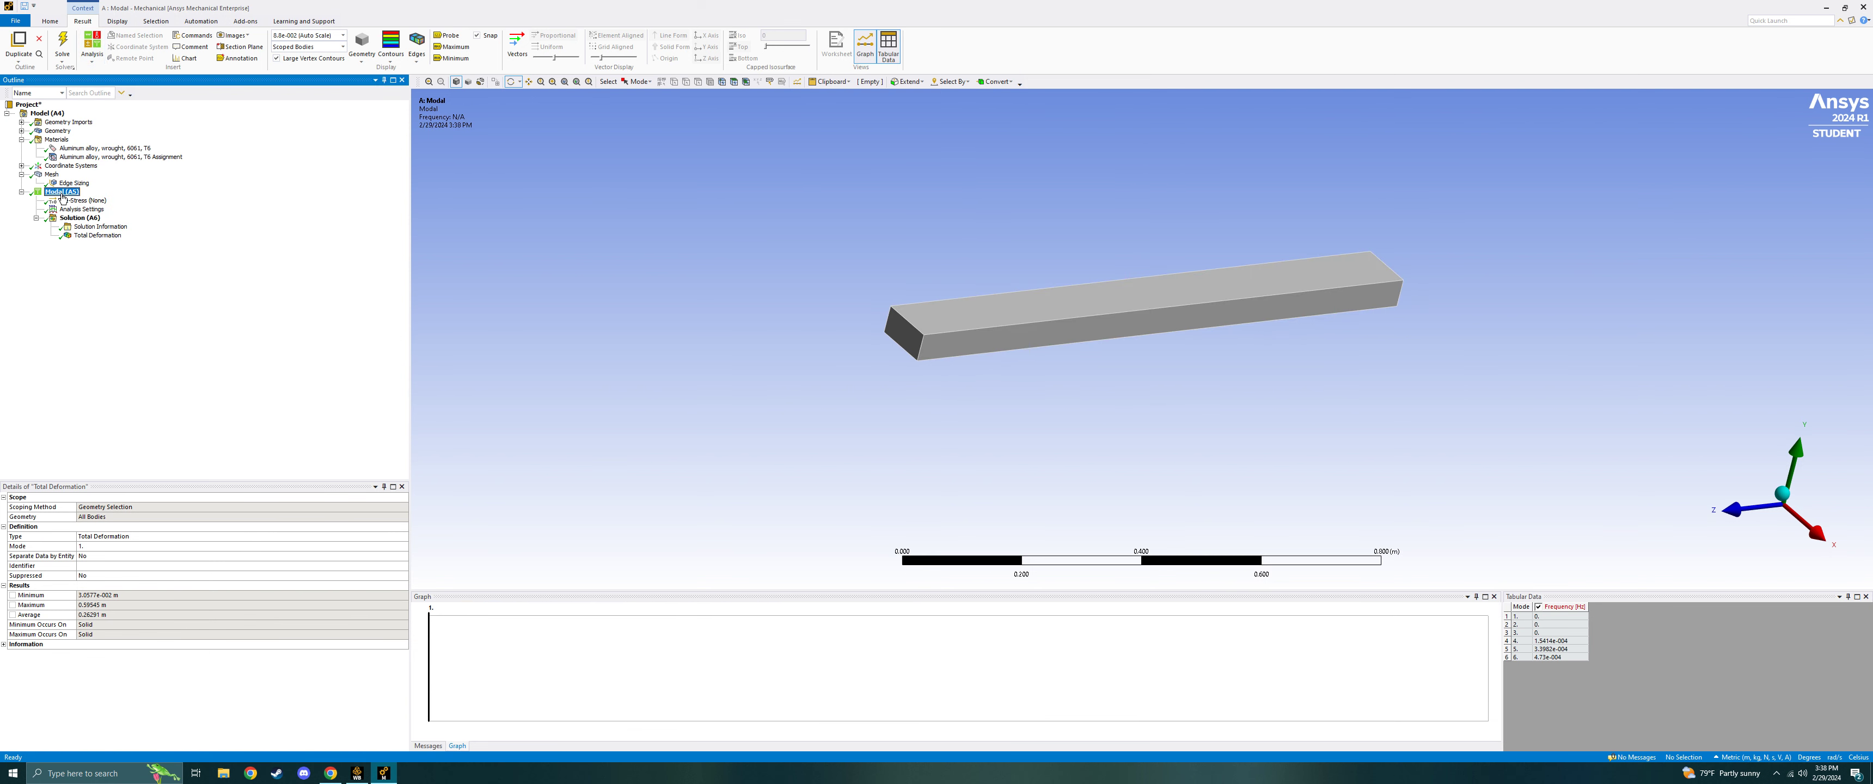
pyautogui.rightClick(63, 197)
pyautogui.moveTo(101, 207)
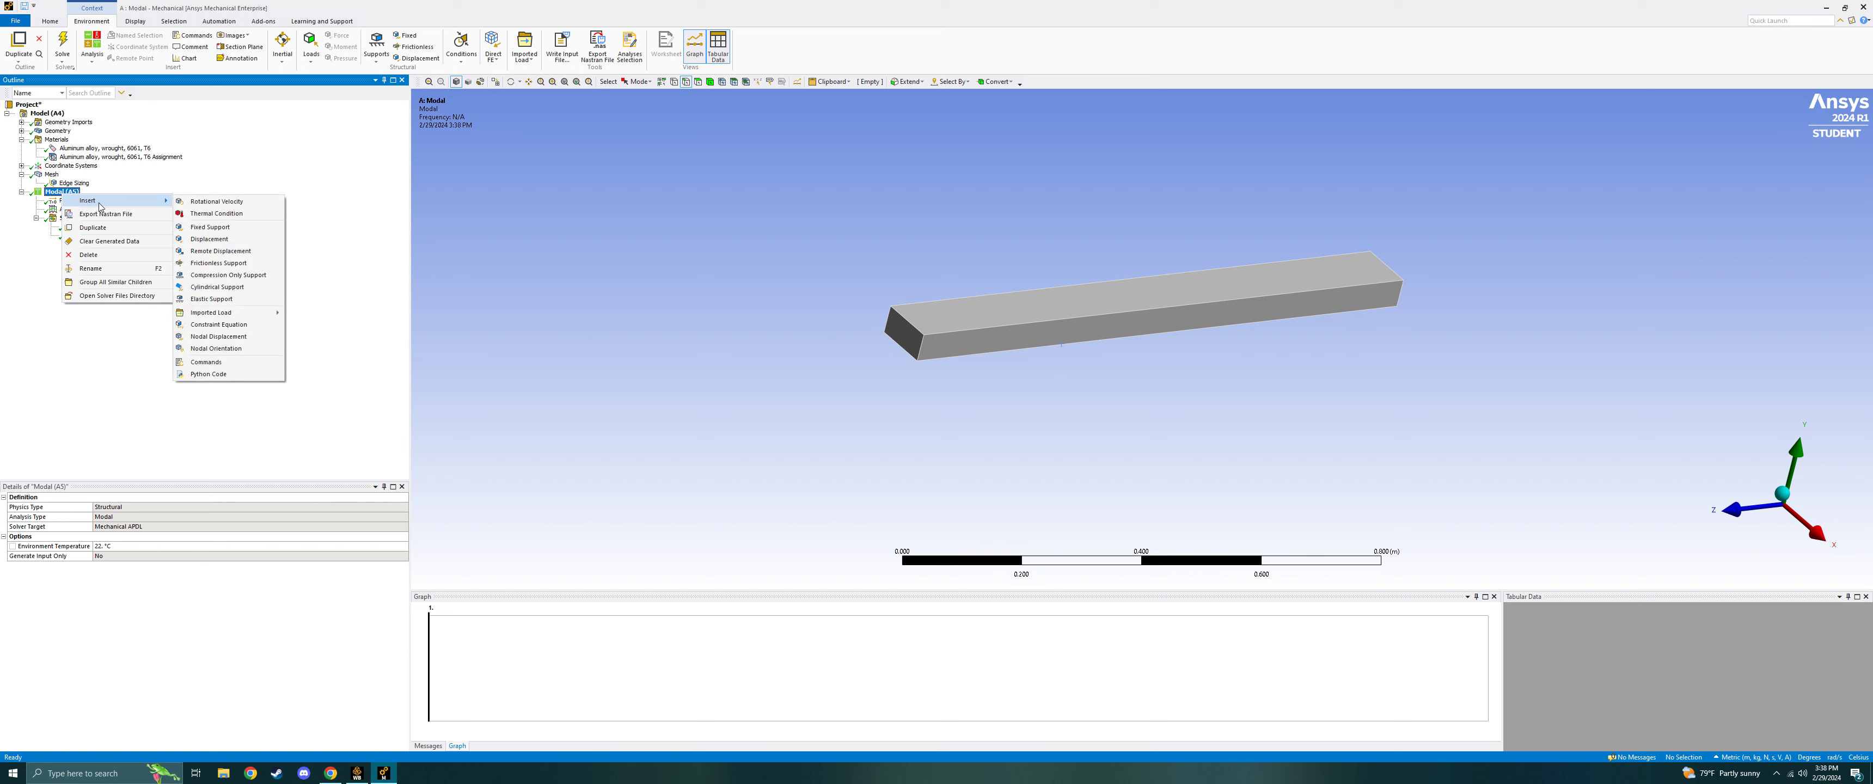
pyautogui.click(83, 349)
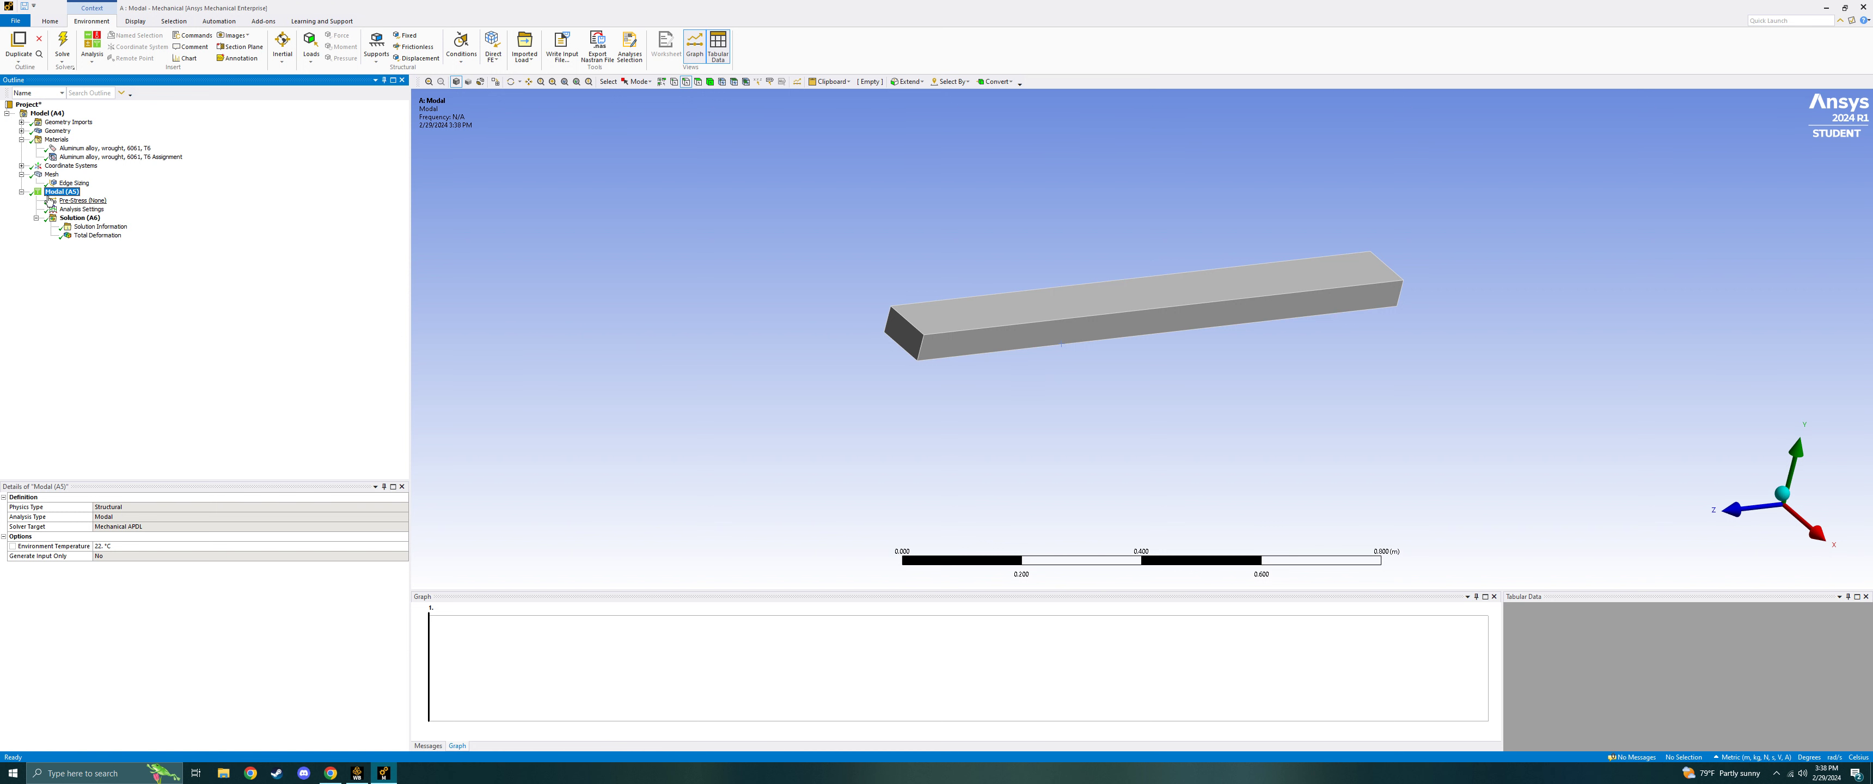
pyautogui.rightClick(62, 195)
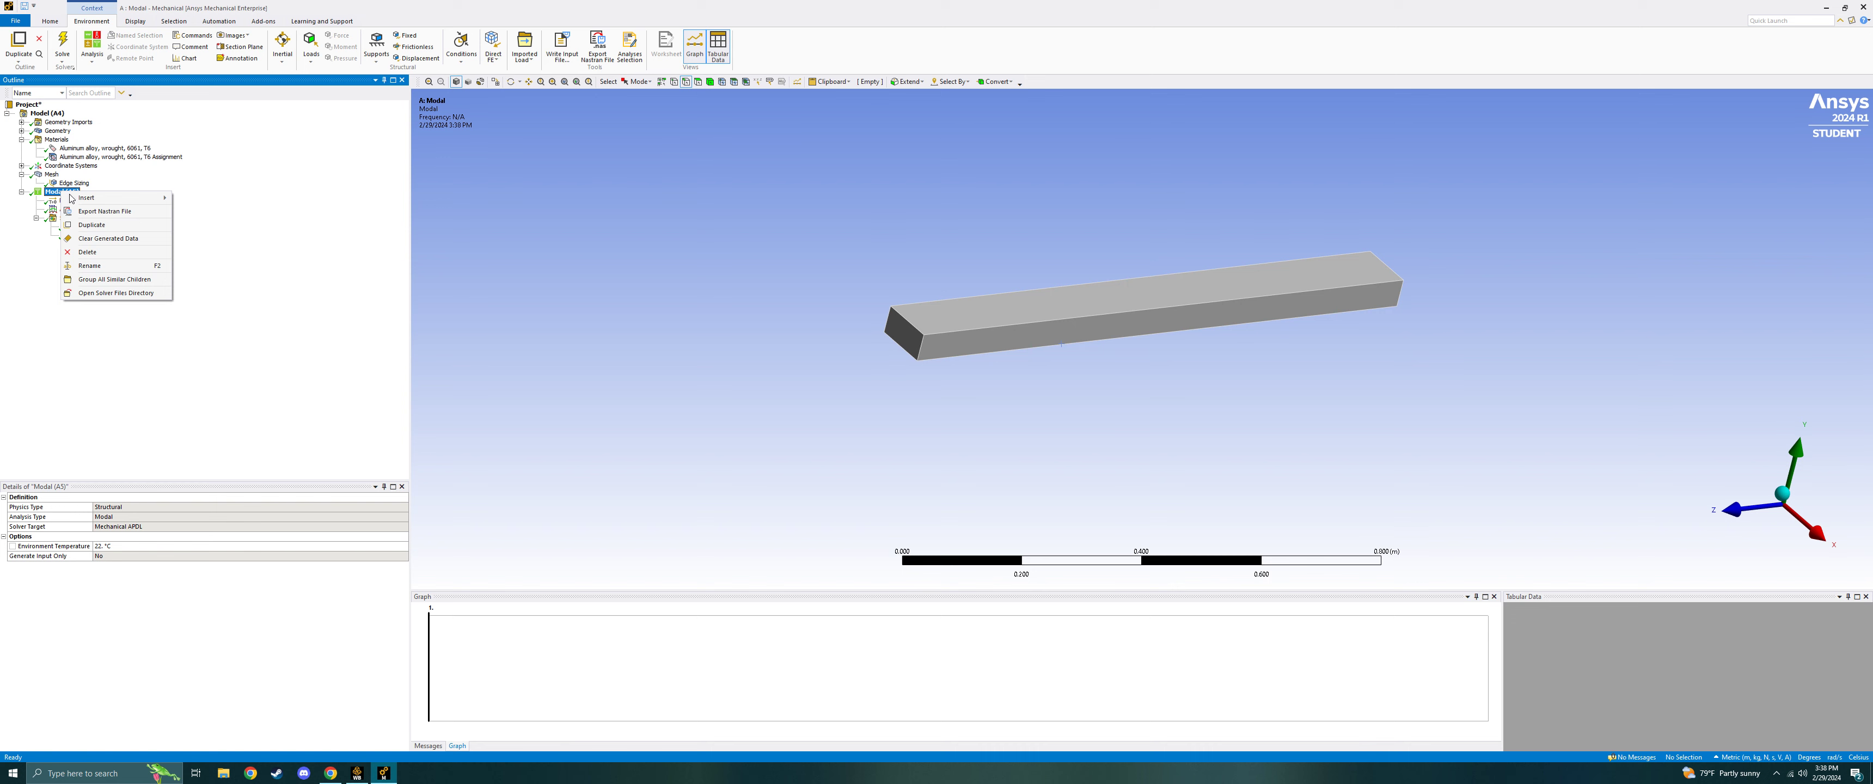
pyautogui.moveTo(91, 202)
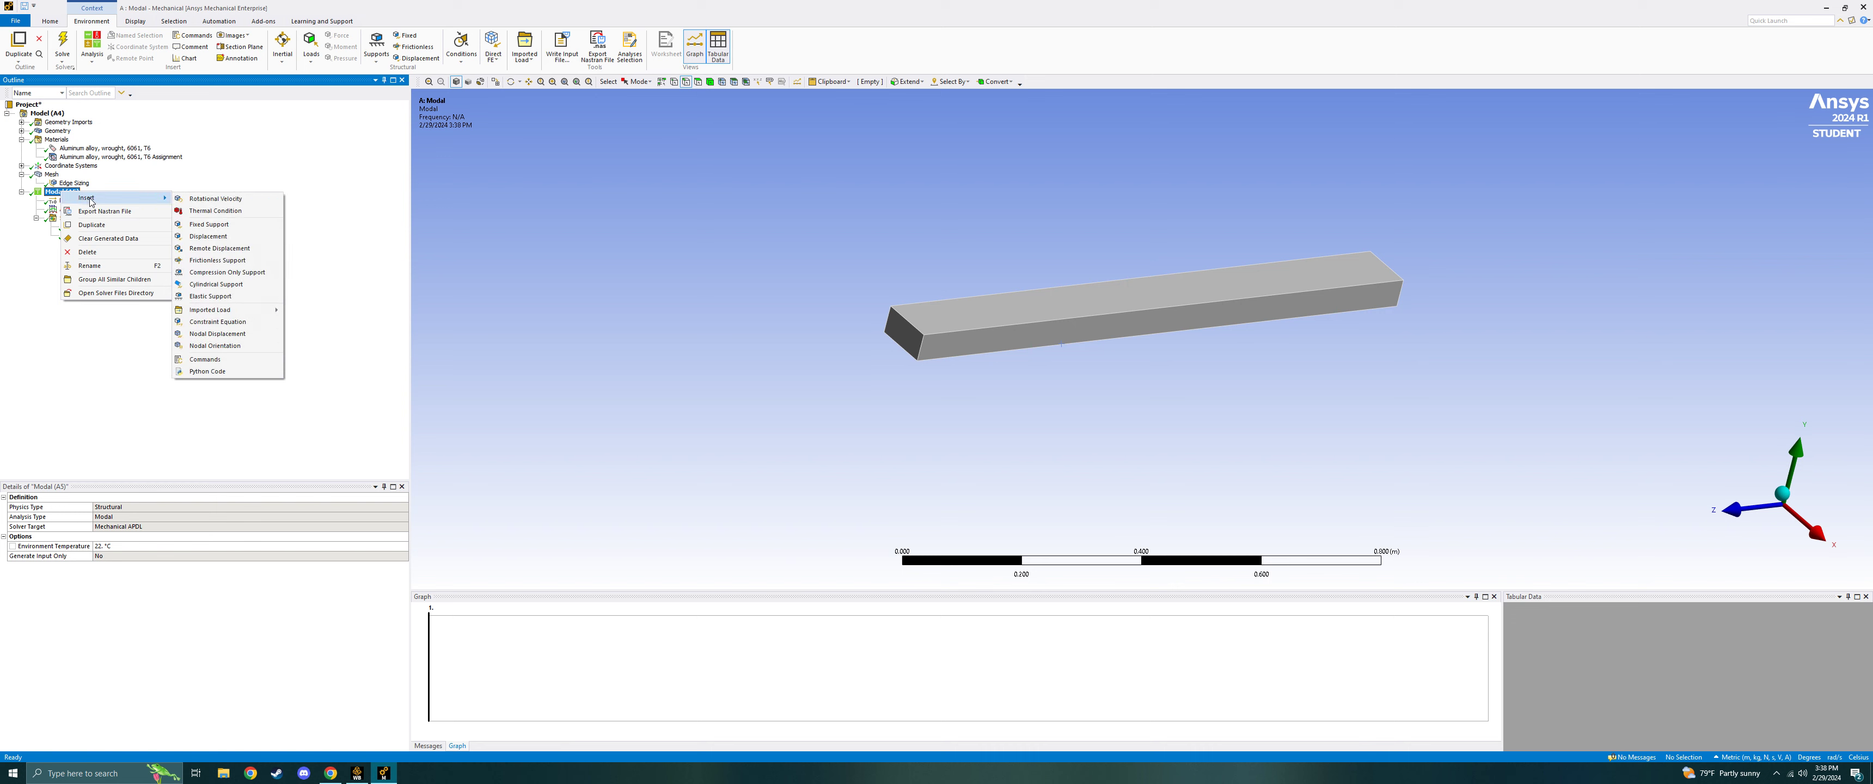
pyautogui.click(198, 225)
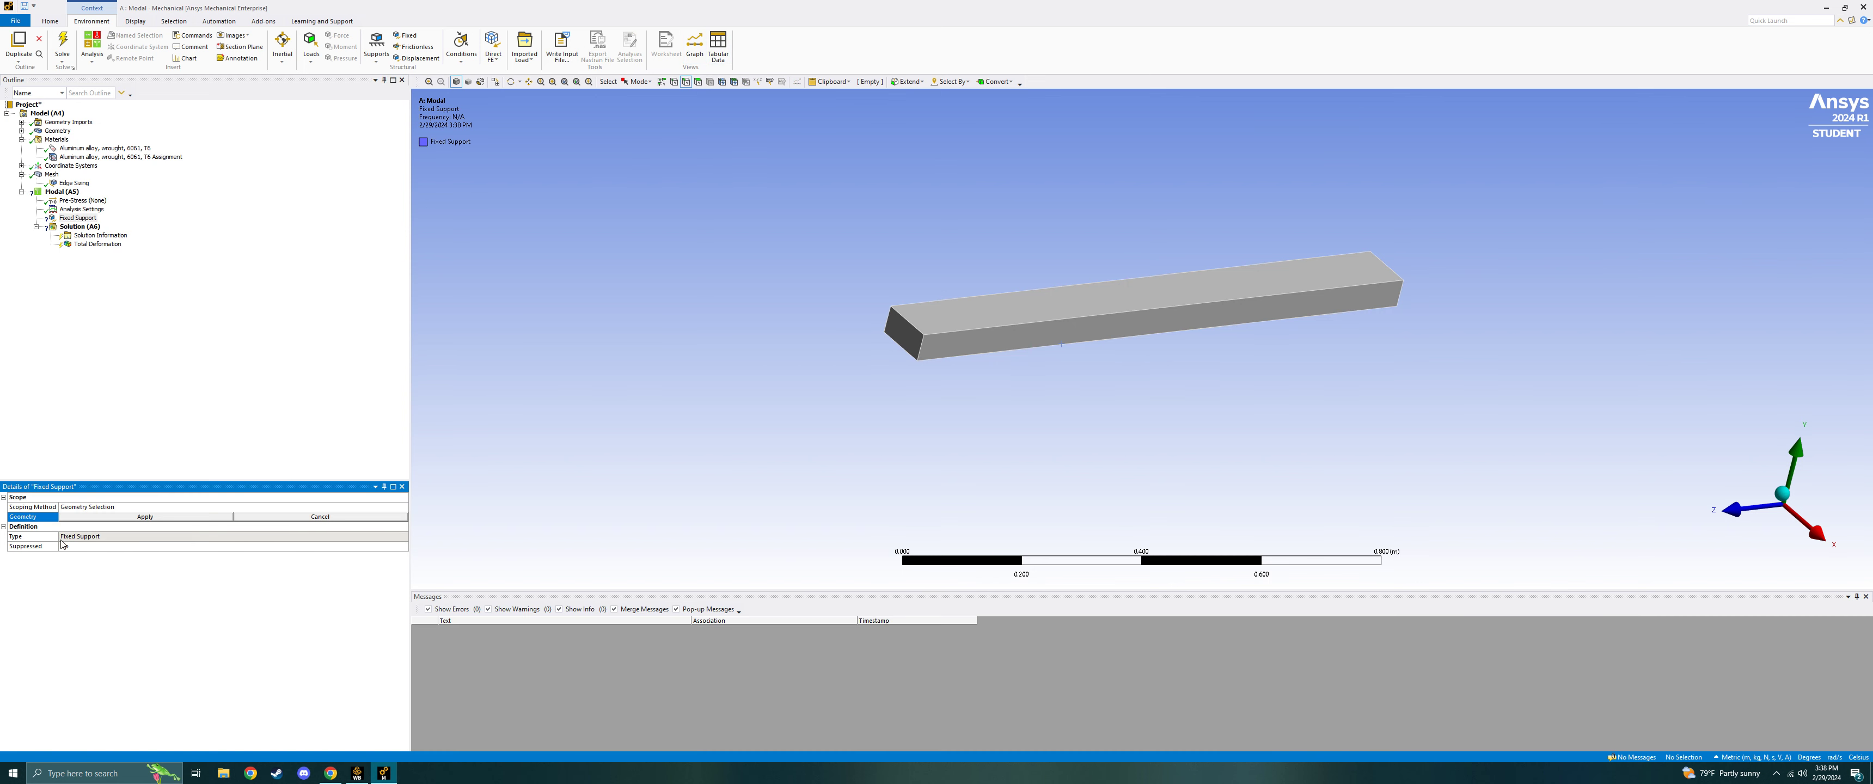
# Scope the Fixed Support to the beam's small rectangular end face and check its placement.
pyautogui.moveTo(779, 314); pyautogui.dragTo(833, 300, button='middle')
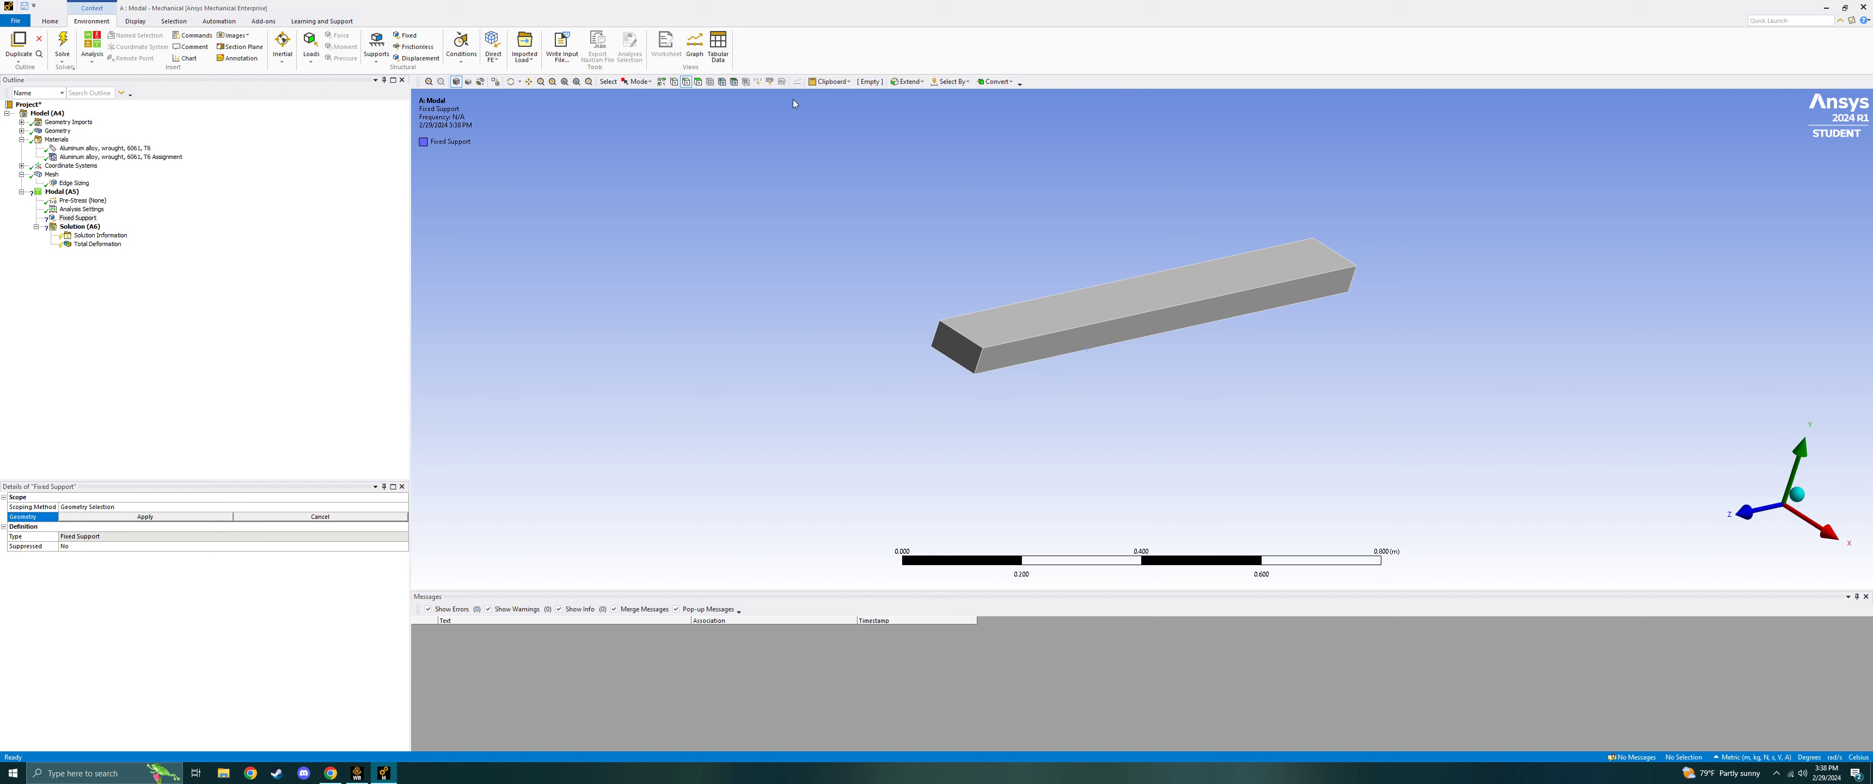
pyautogui.click(698, 82)
pyautogui.click(970, 351)
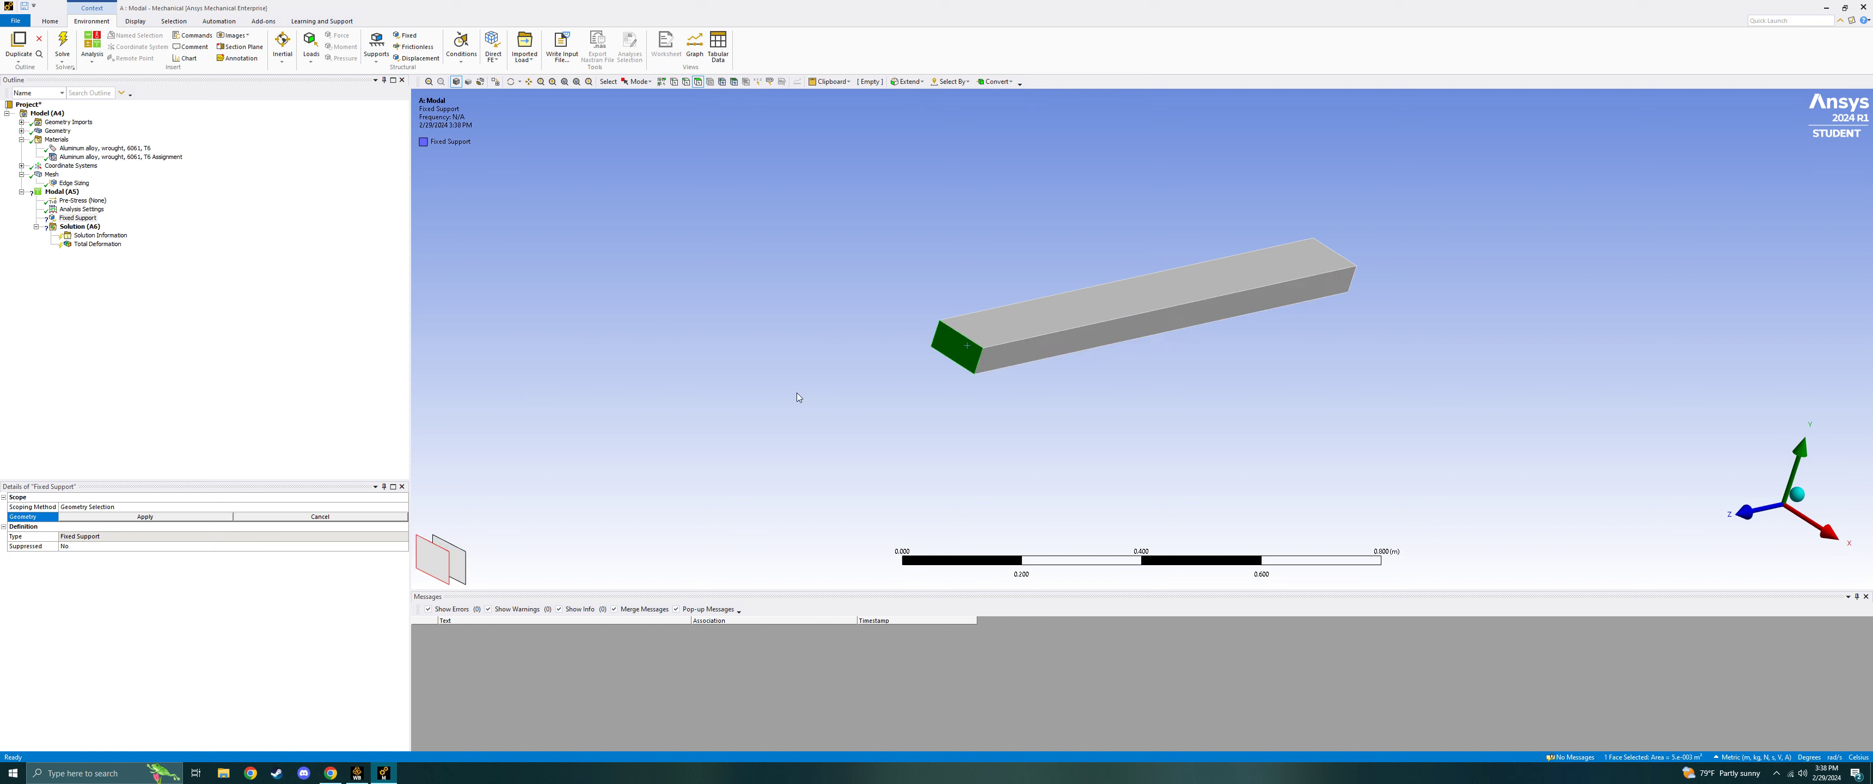
pyautogui.click(180, 517)
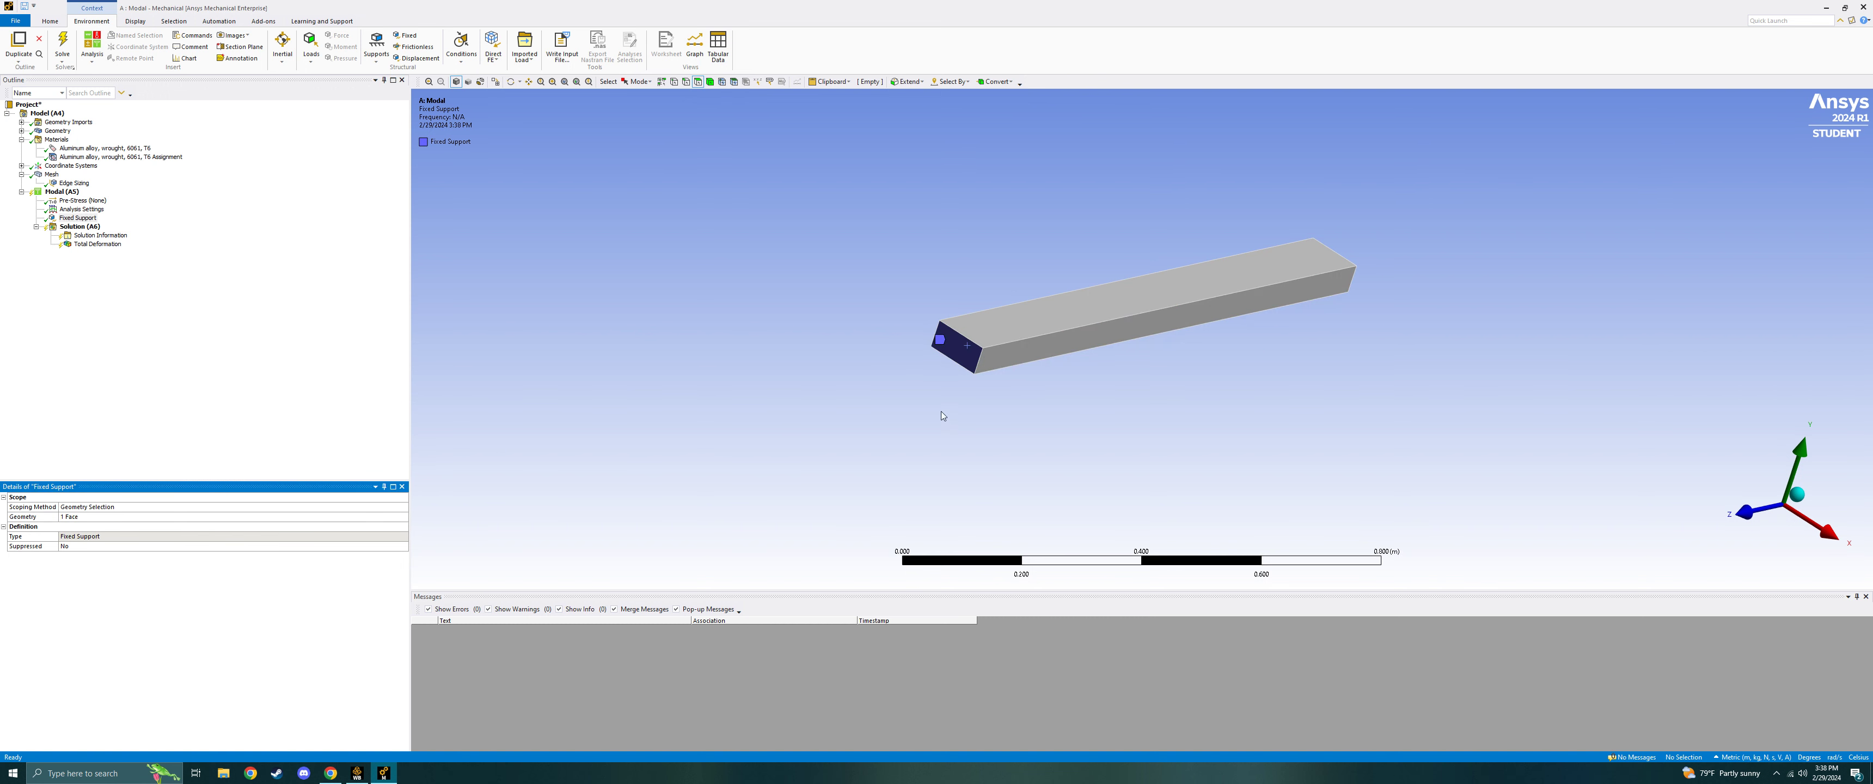
pyautogui.moveTo(941, 413); pyautogui.dragTo(891, 368, button='middle')
pyautogui.click(307, 362)
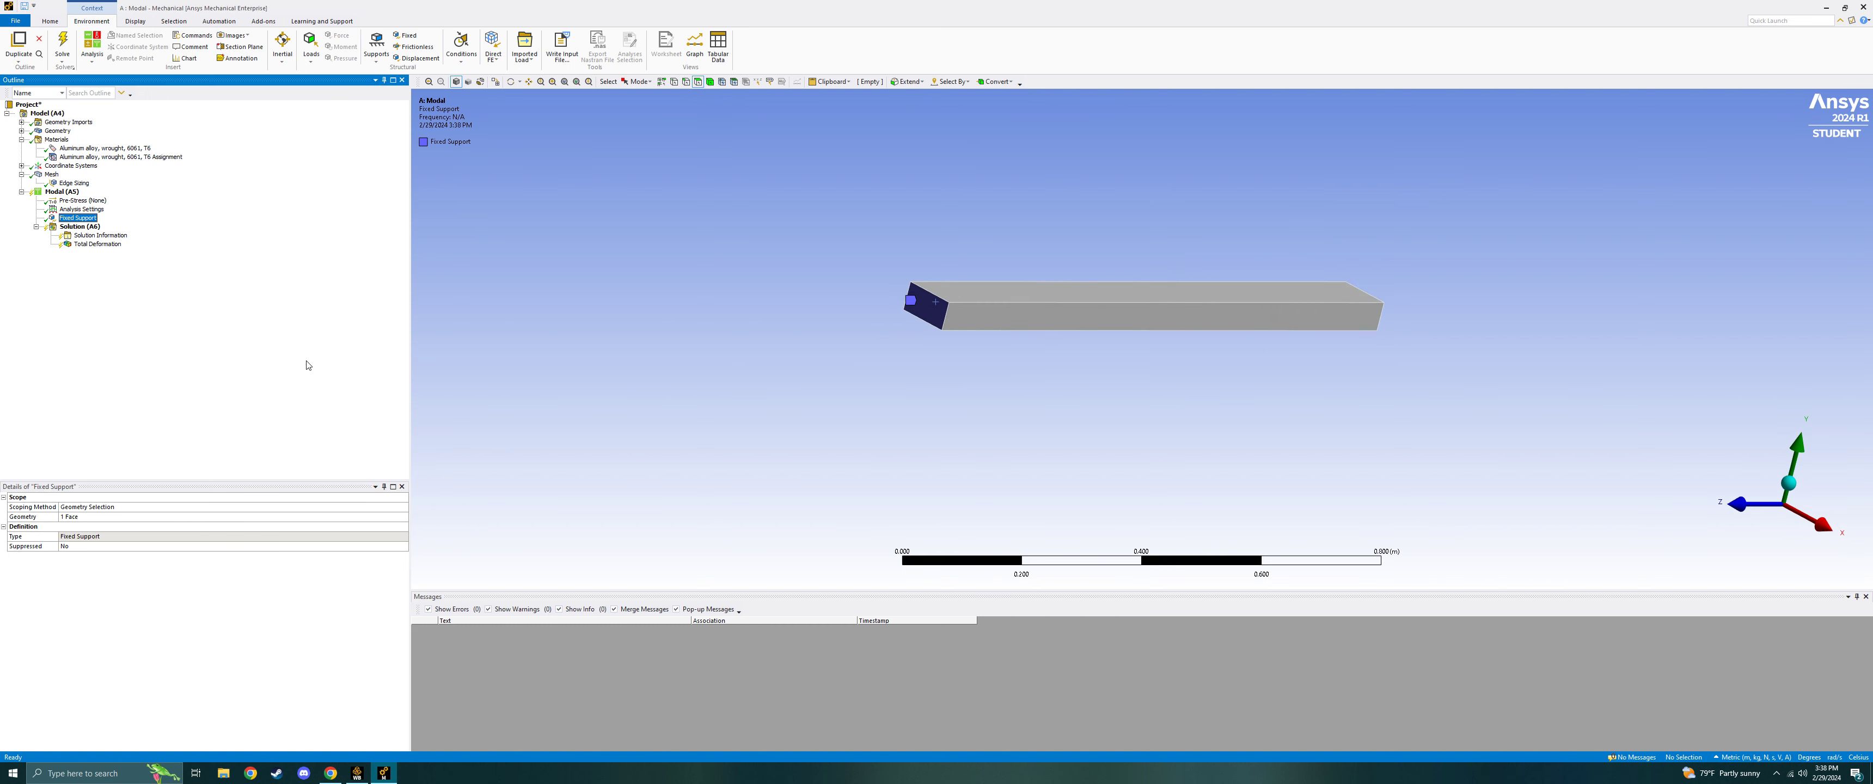
# Re-solve the modal analysis with the fixed end and view the Total Deformation result from the side.
pyautogui.click(82, 226)
pyautogui.click(98, 244)
pyautogui.moveTo(1121, 200); pyautogui.dragTo(958, 128)
pyautogui.moveTo(1108, 384); pyautogui.dragTo(1102, 394)
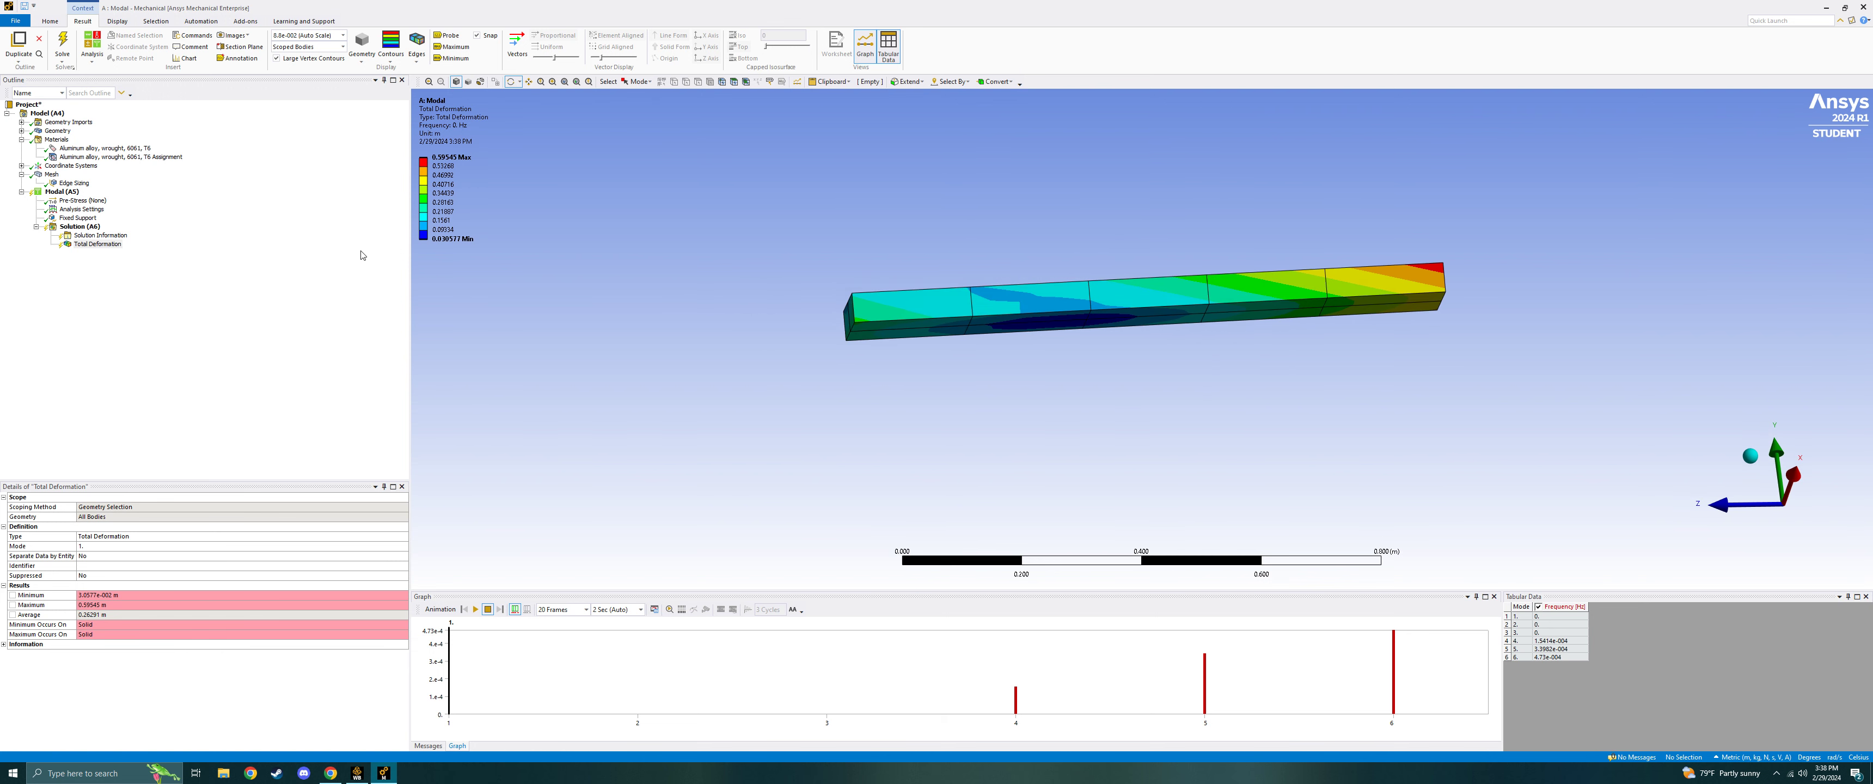
pyautogui.click(62, 45)
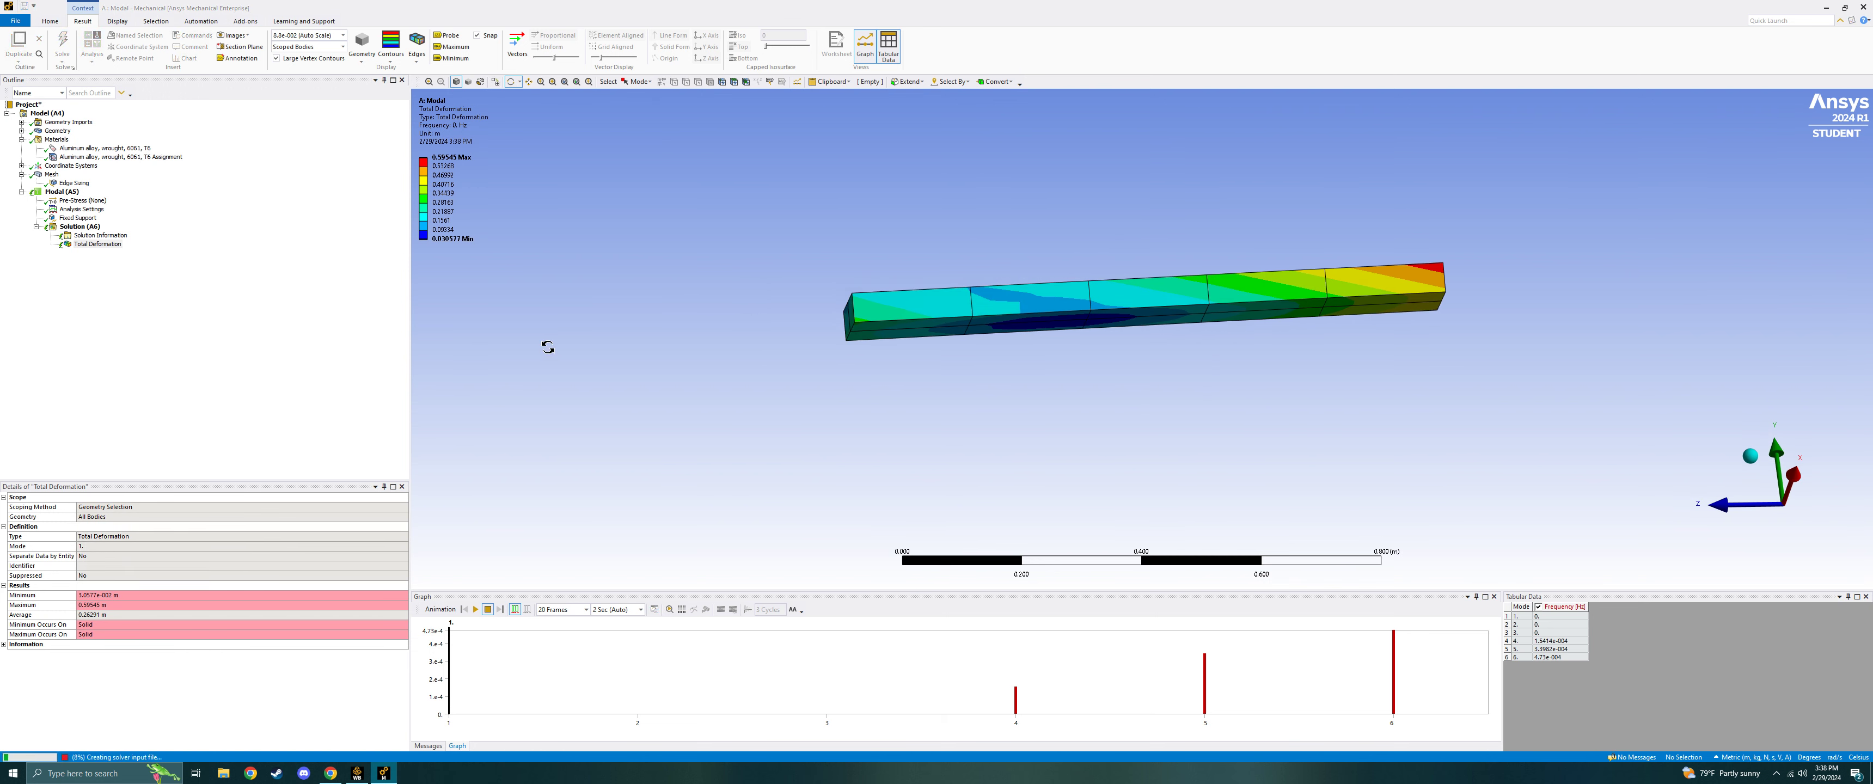
pyautogui.moveTo(861, 335); pyautogui.dragTo(1305, 396)
pyautogui.moveTo(1110, 303); pyautogui.dragTo(1240, 443)
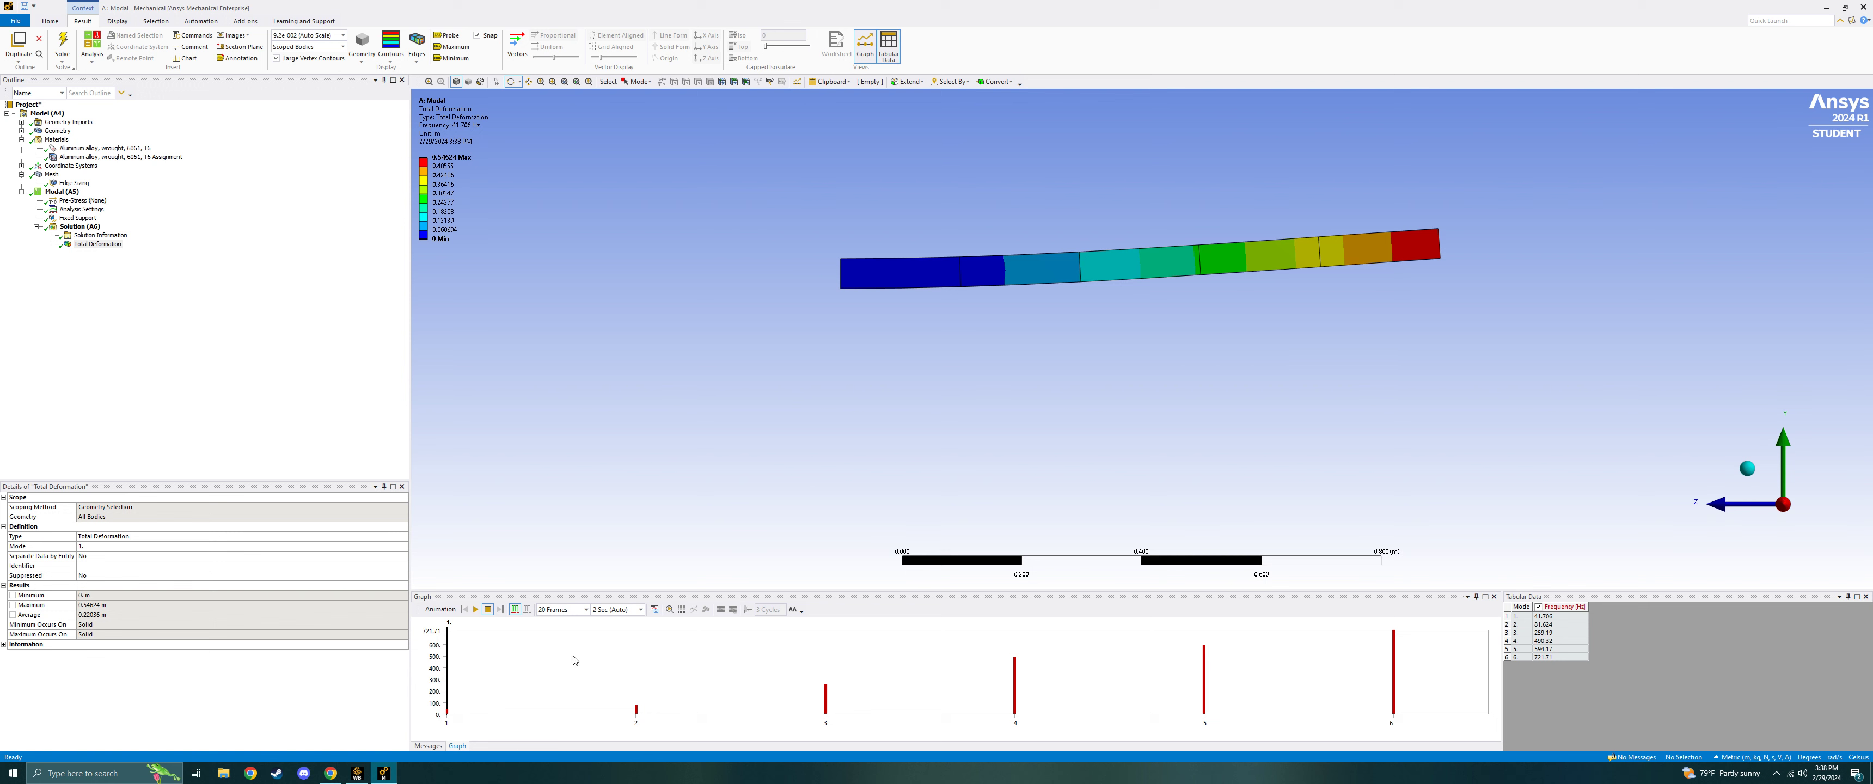
# Play the Total Deformation animation with 100 frames over 10 seconds, and stop it after viewing.
pyautogui.click(586, 610)
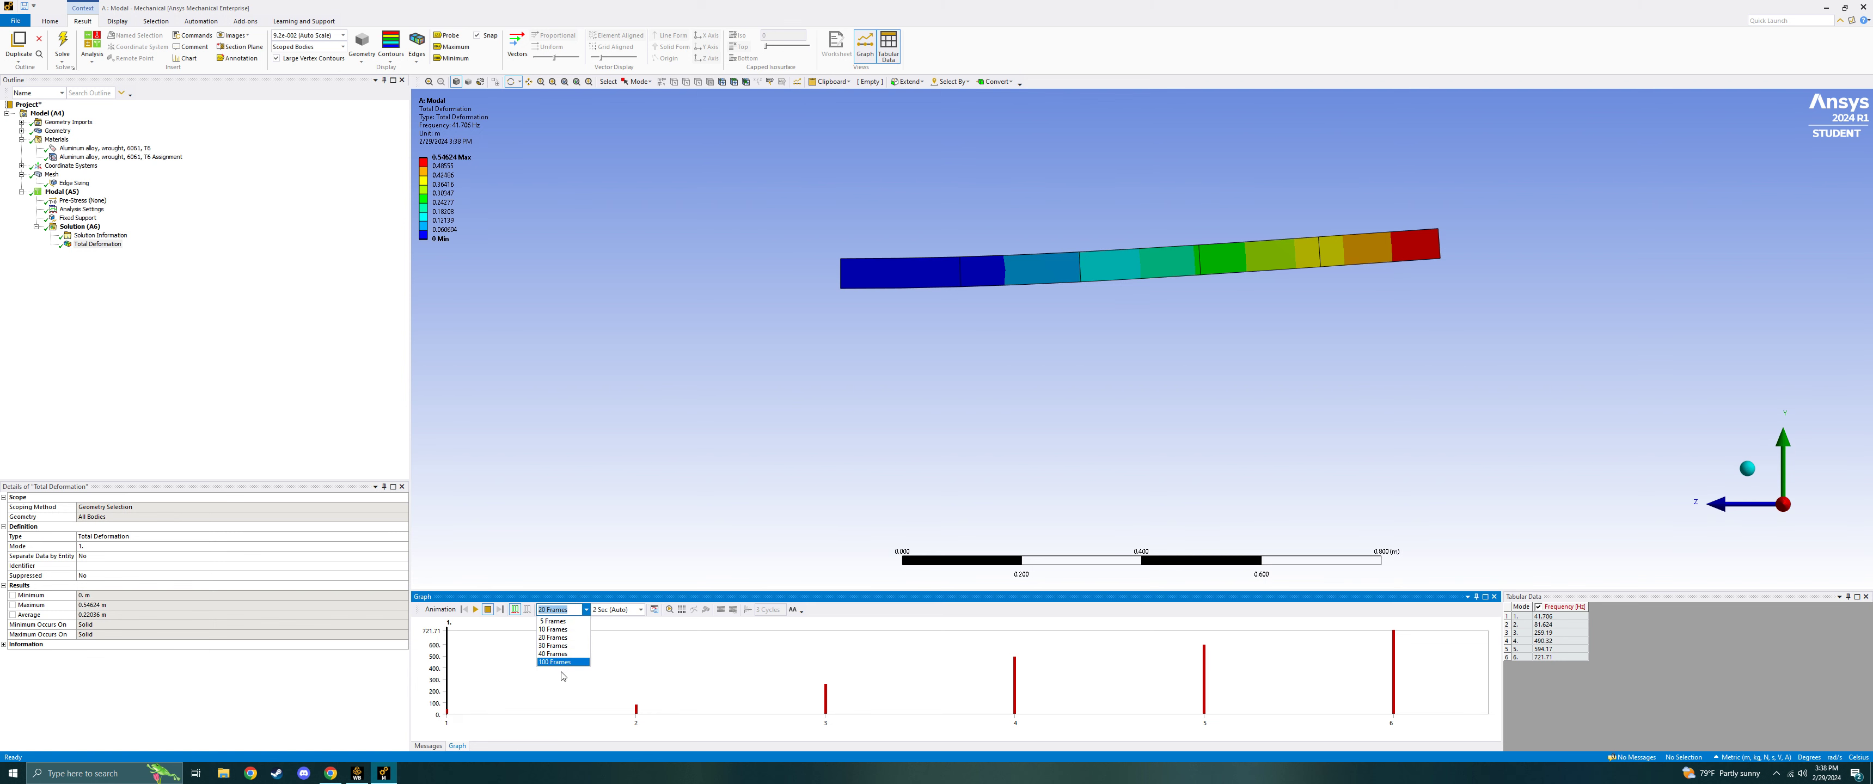
pyautogui.click(557, 662)
pyautogui.click(641, 610)
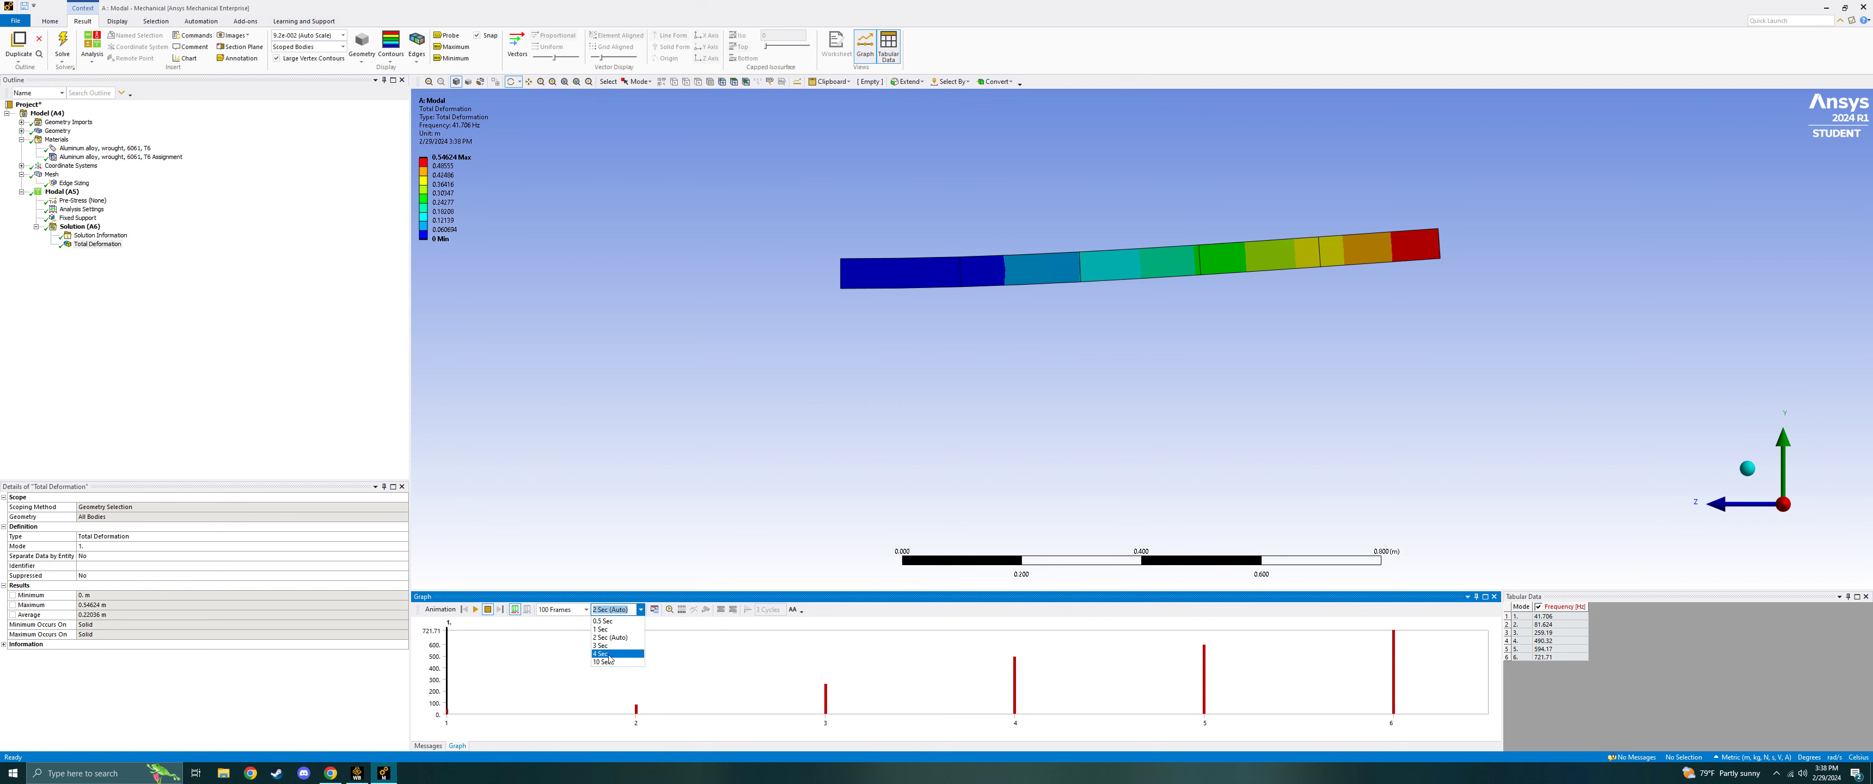
pyautogui.click(609, 661)
pyautogui.click(475, 610)
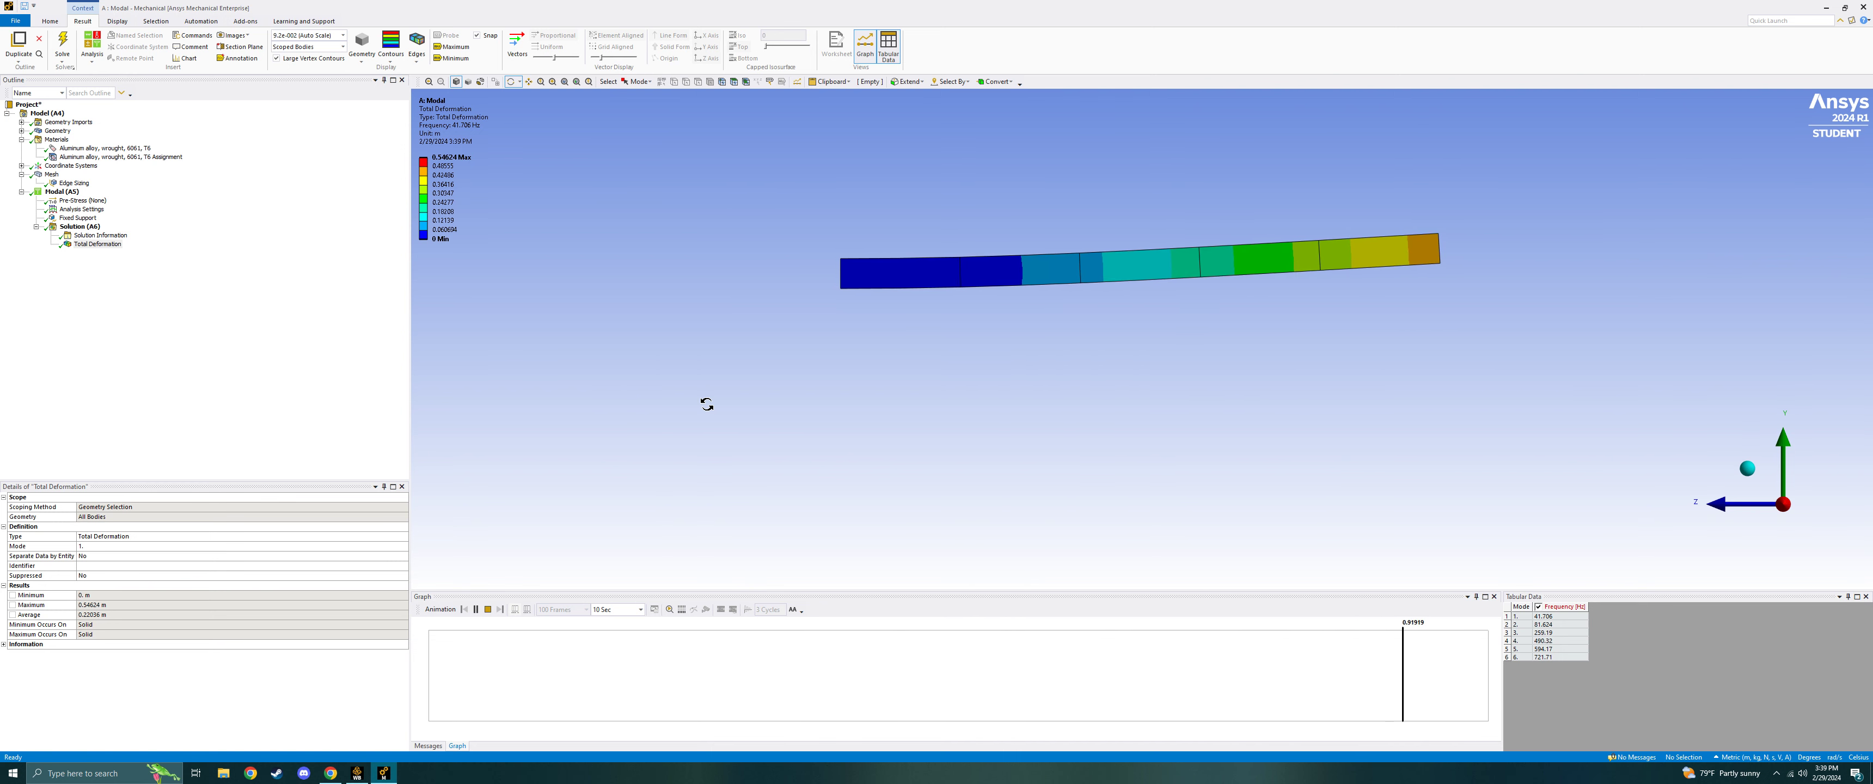
pyautogui.click(488, 609)
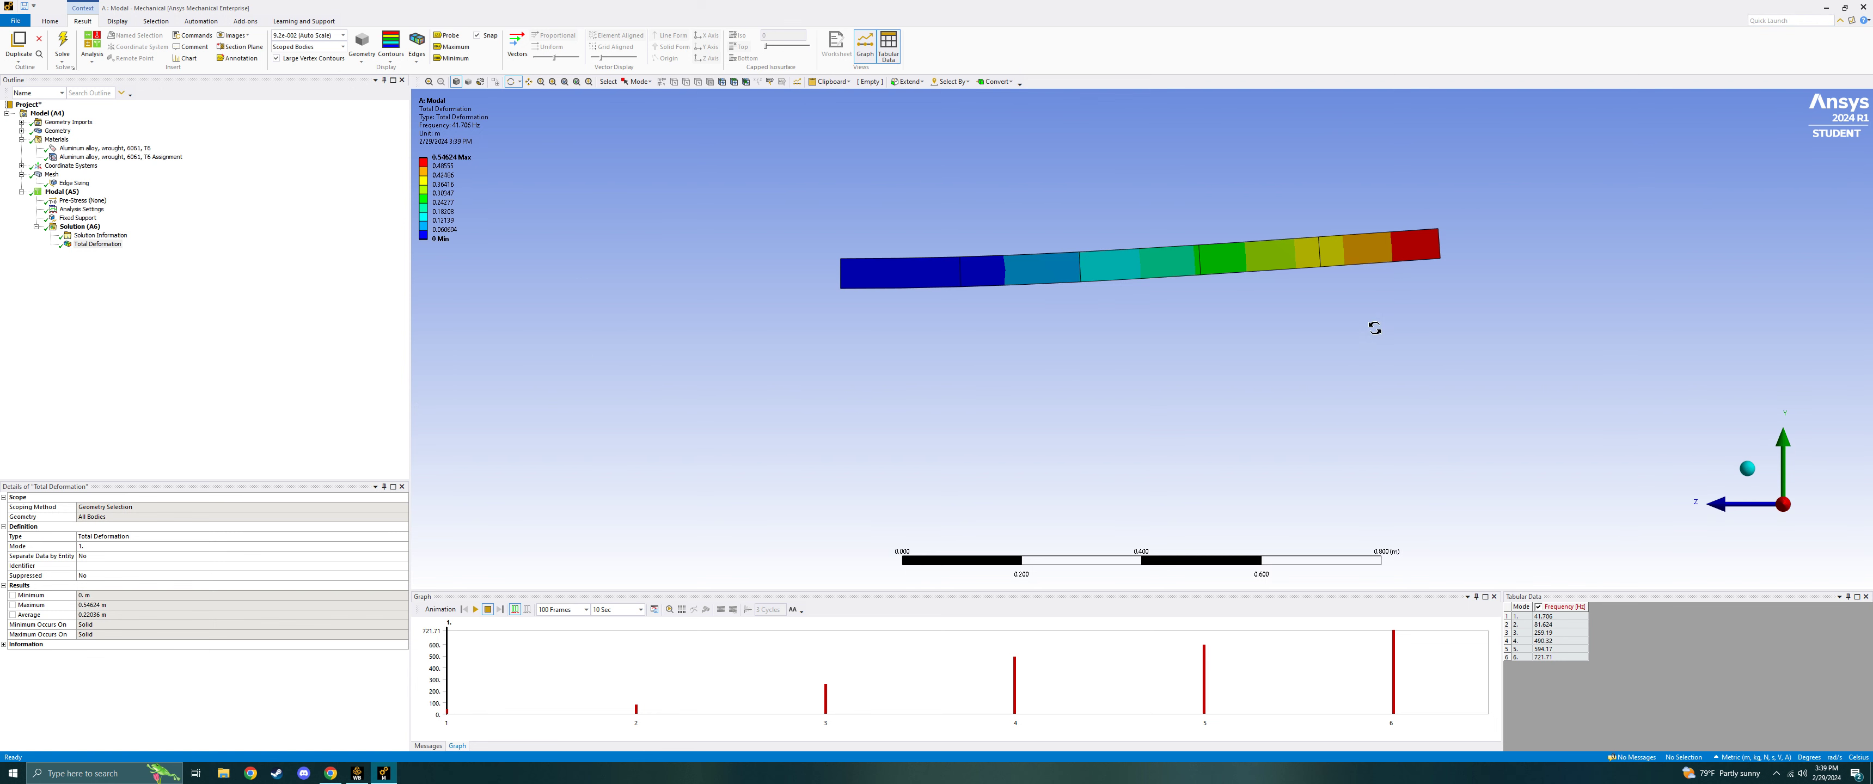
# Replay the Total Deformation animation with 20 frames over 2 Sec (Auto), stop it, and select the tabulated mode frequencies.
pyautogui.click(586, 609)
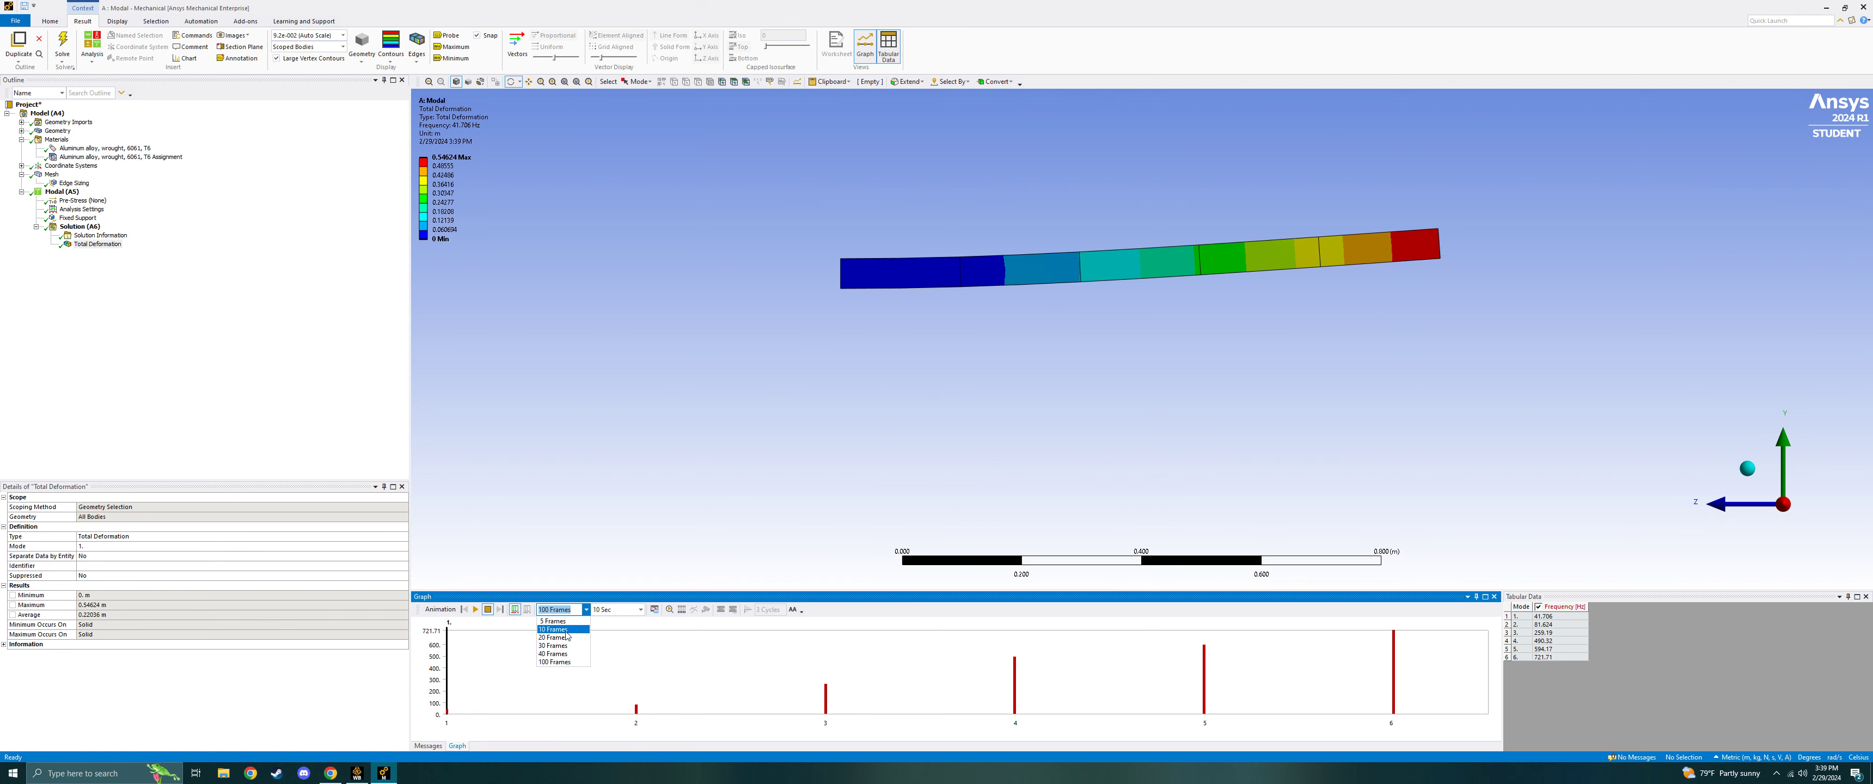
pyautogui.click(566, 637)
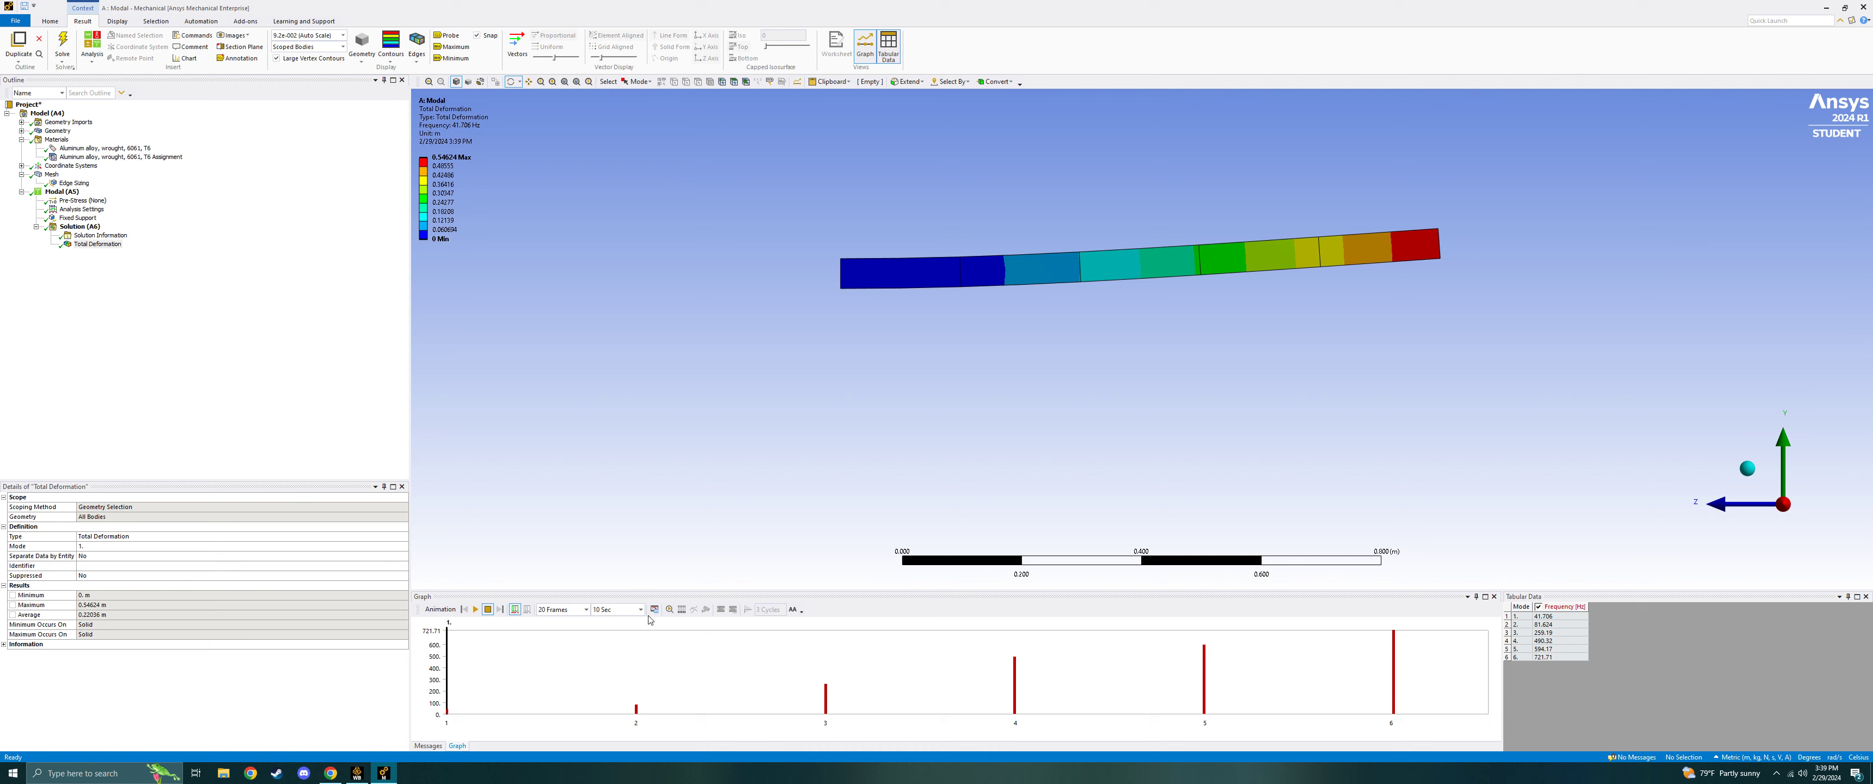
pyautogui.click(640, 610)
pyautogui.click(609, 637)
pyautogui.click(475, 610)
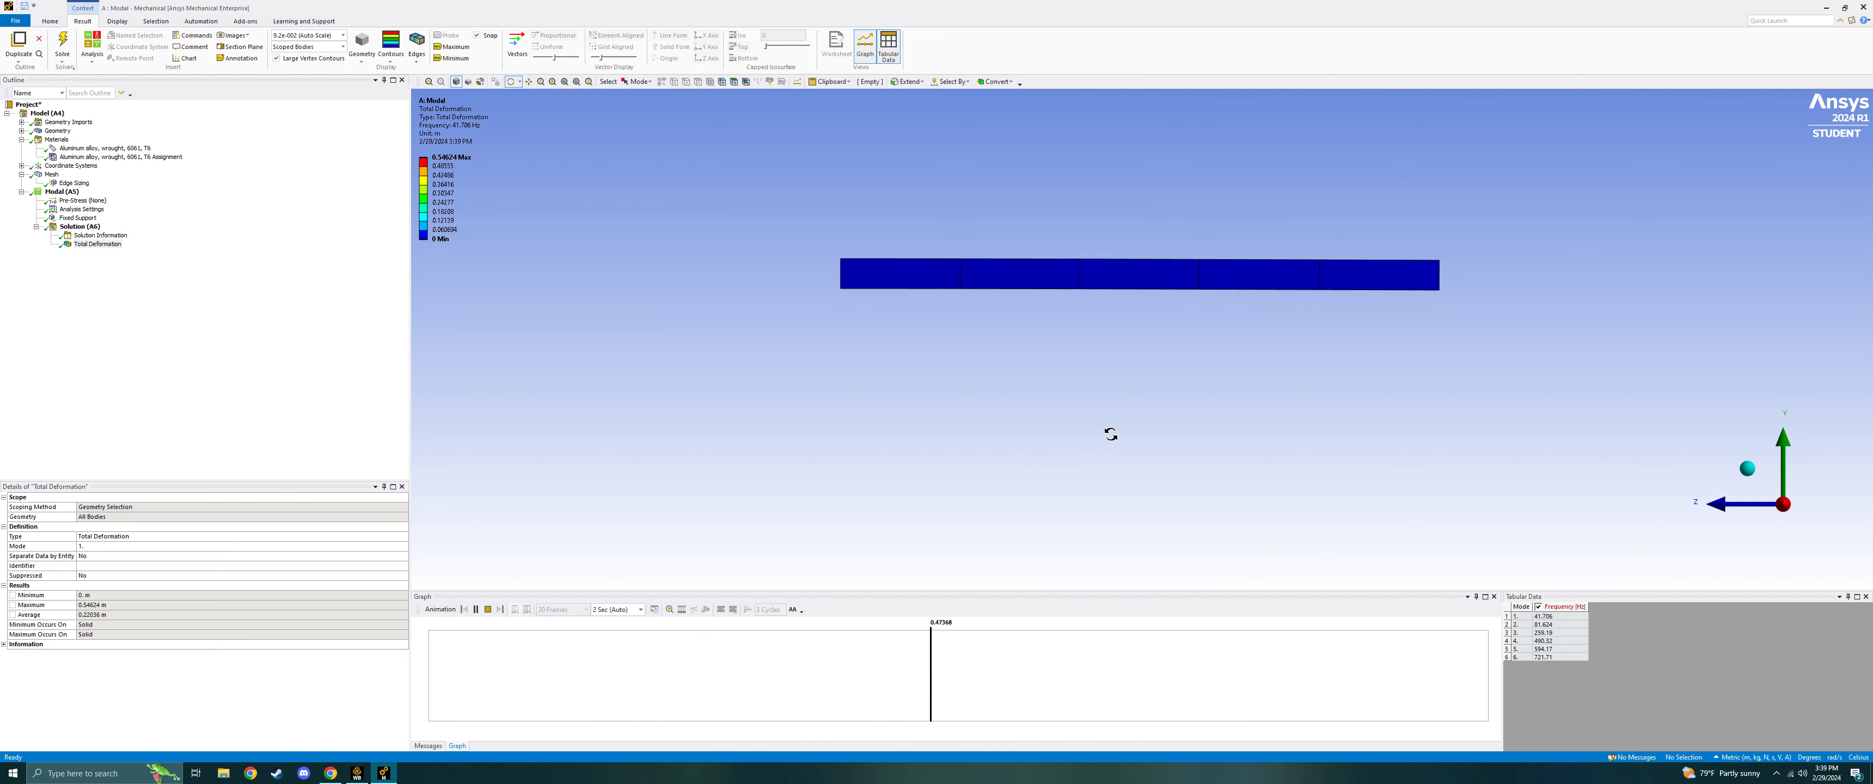
pyautogui.click(488, 610)
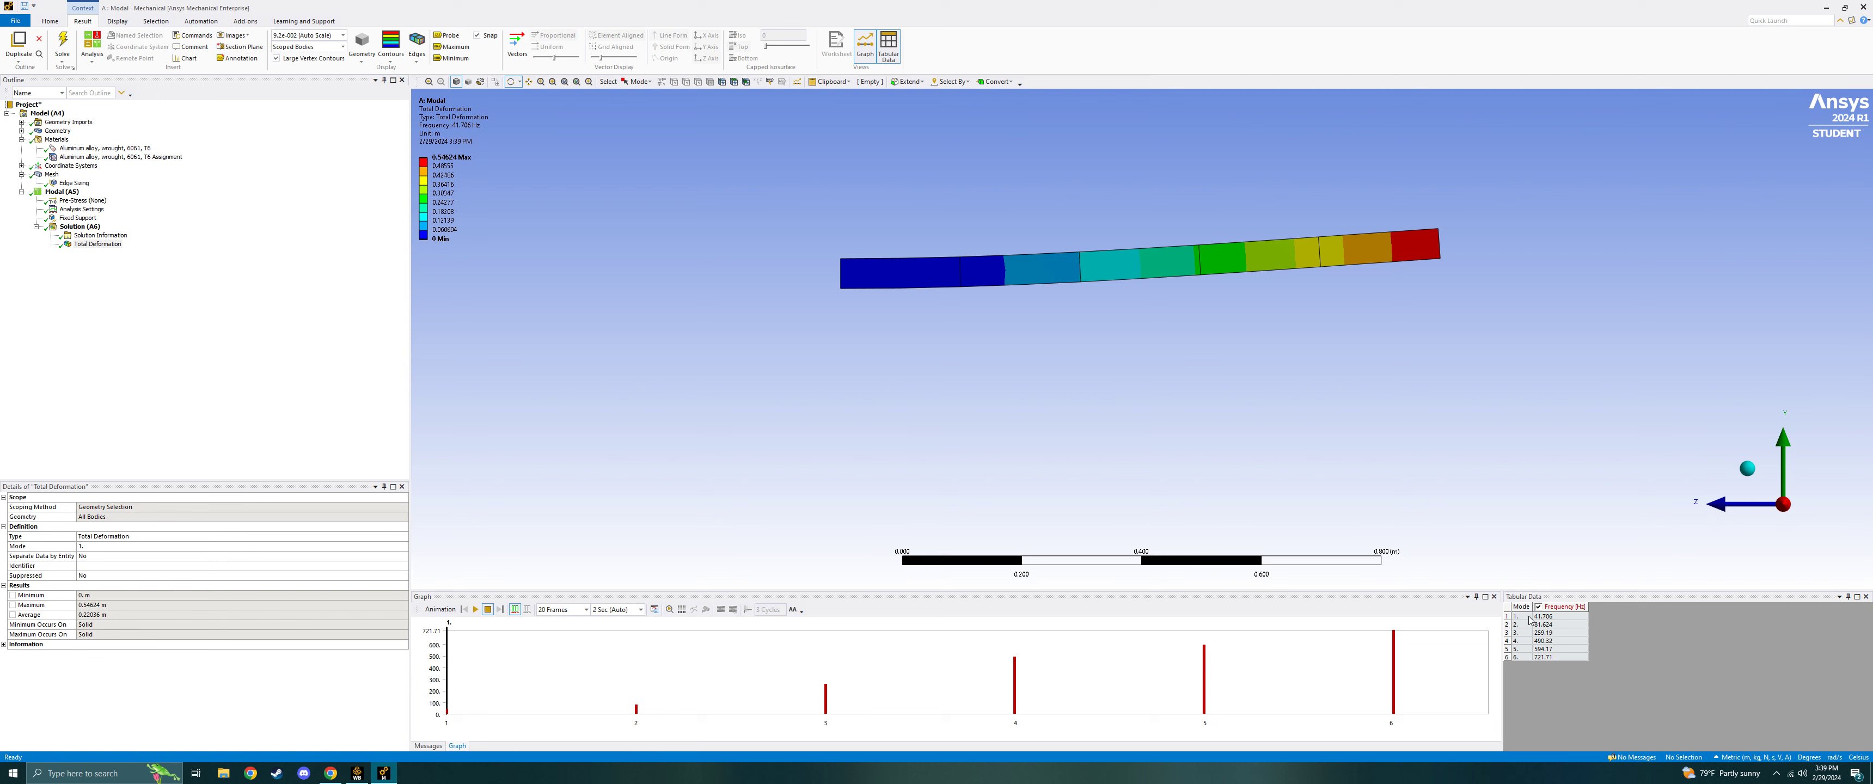
pyautogui.moveTo(1530, 620); pyautogui.dragTo(1556, 648)
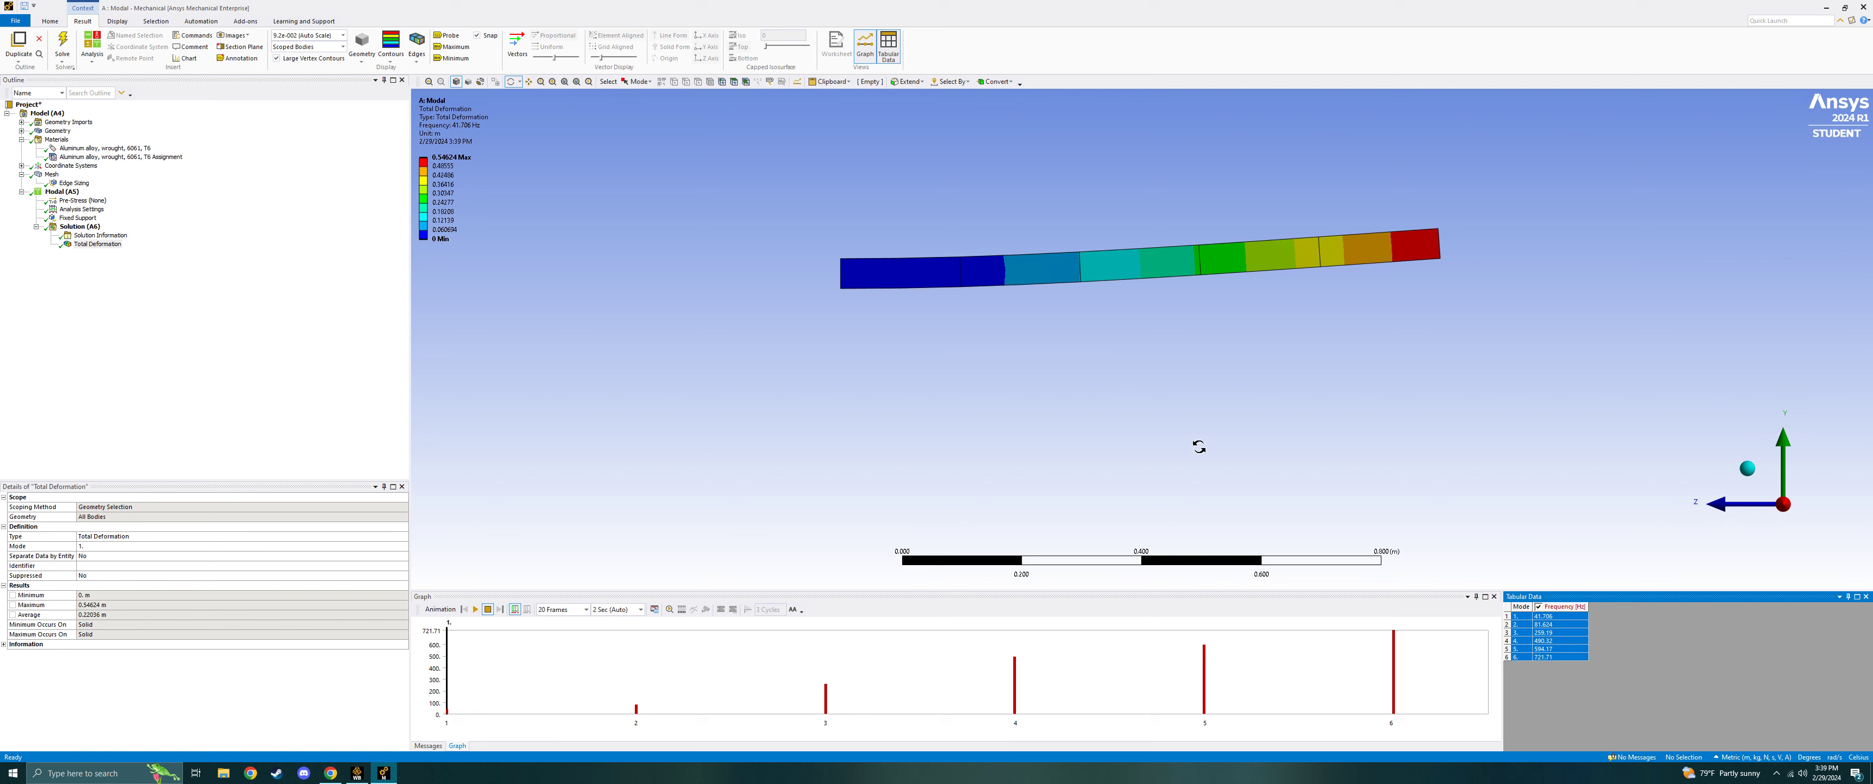
# Set the Edge Sizing to 20 divisions and check the required element counts on the Beam Vibration Analysis assignment page in Chrome.
pyautogui.click(66, 184)
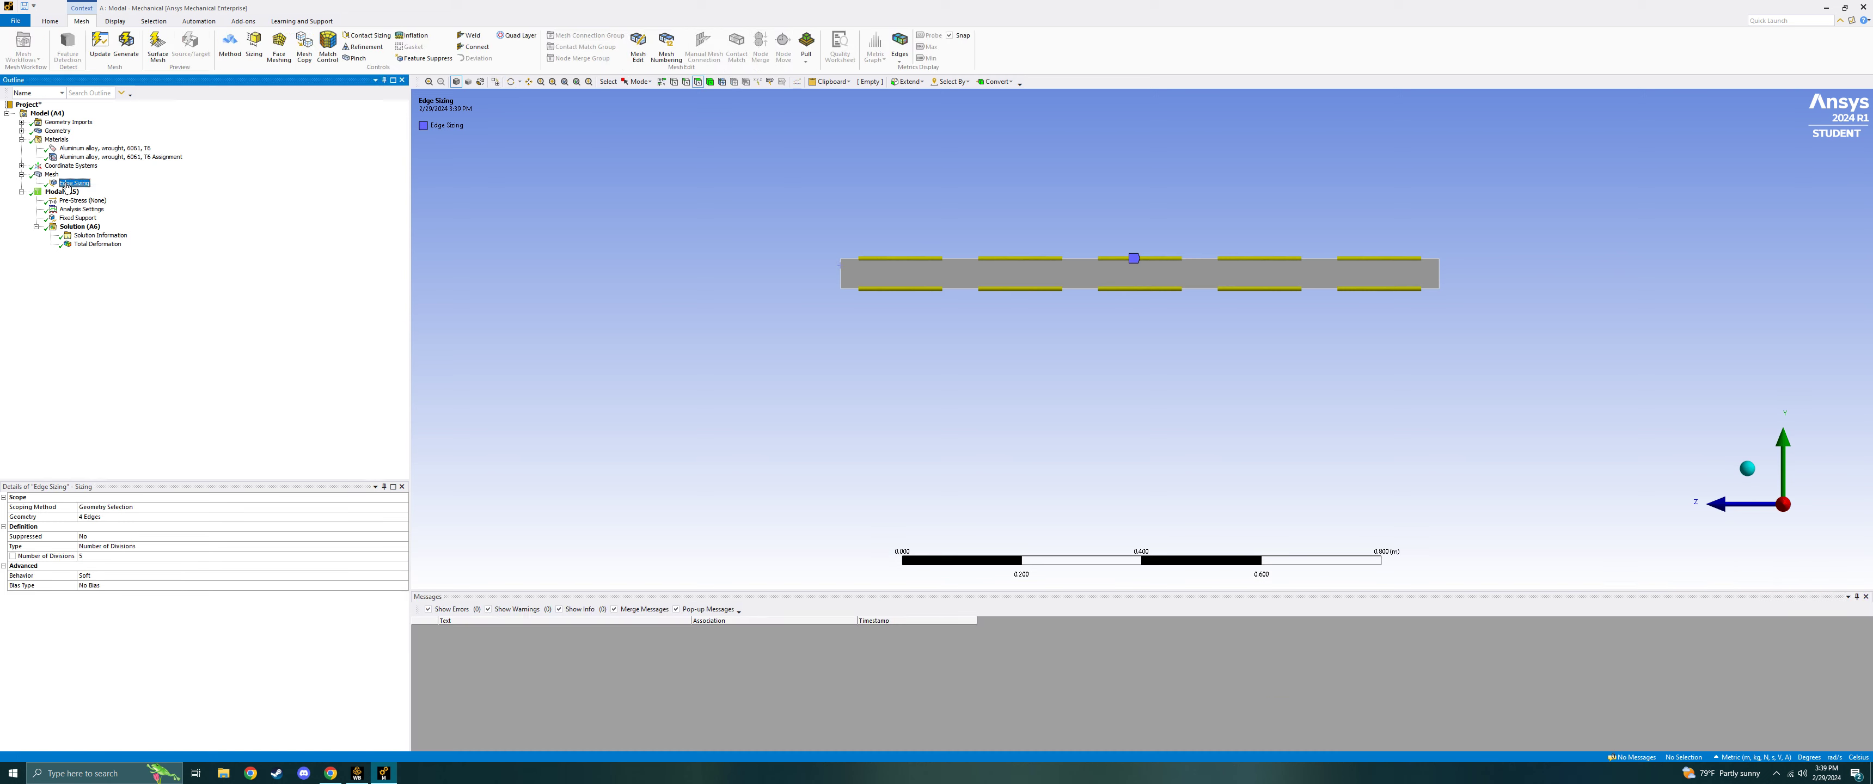
pyautogui.click(92, 557)
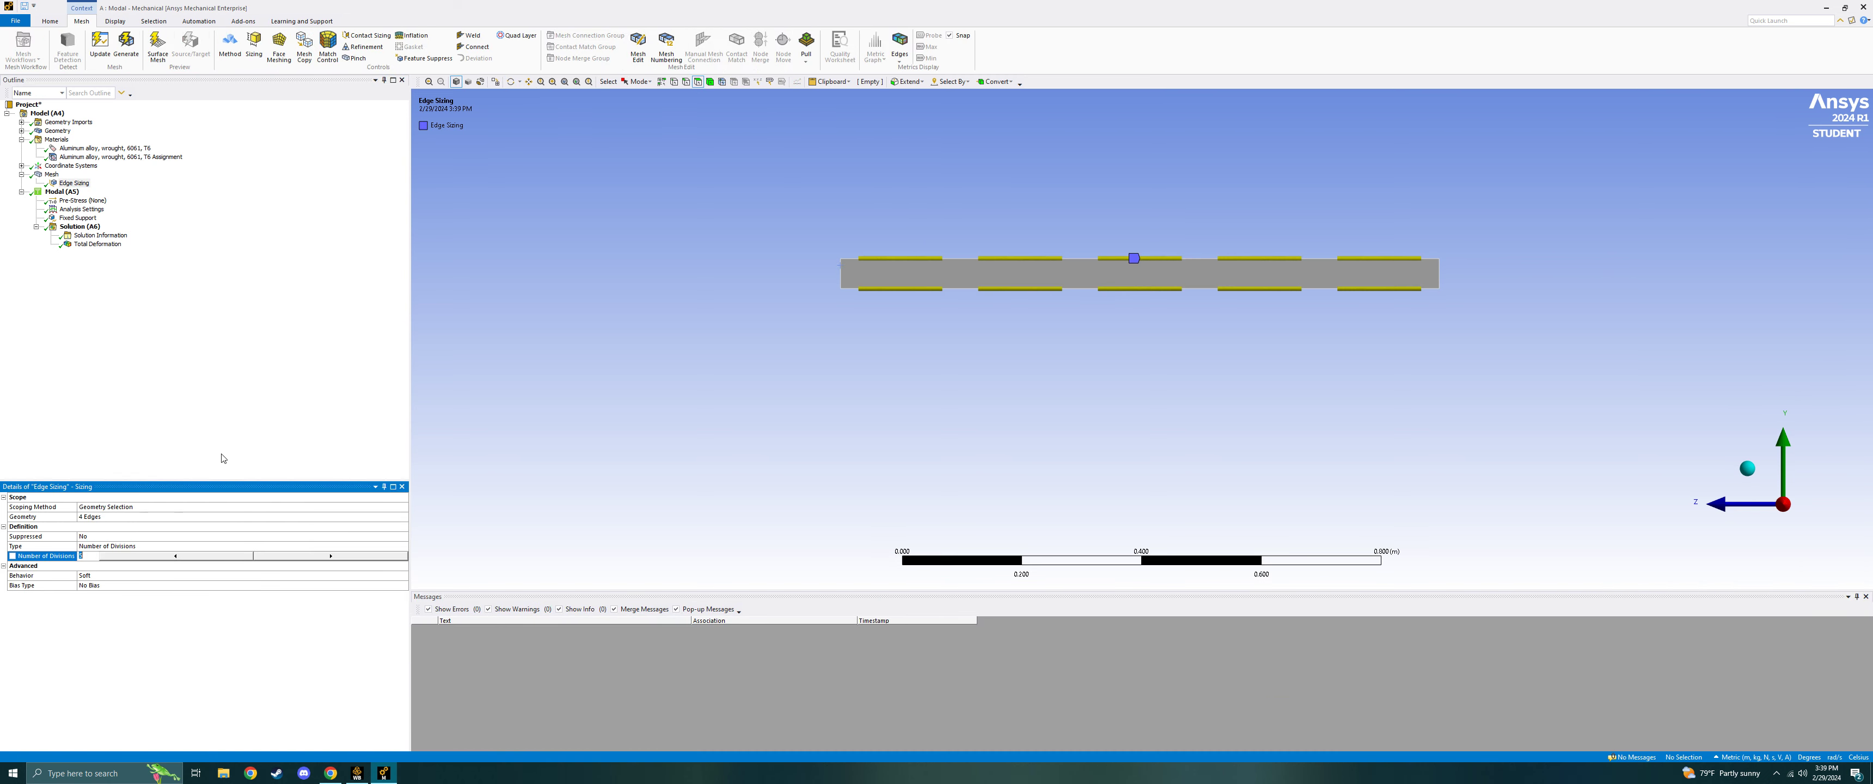
pyautogui.write('20')
pyautogui.press('Return')
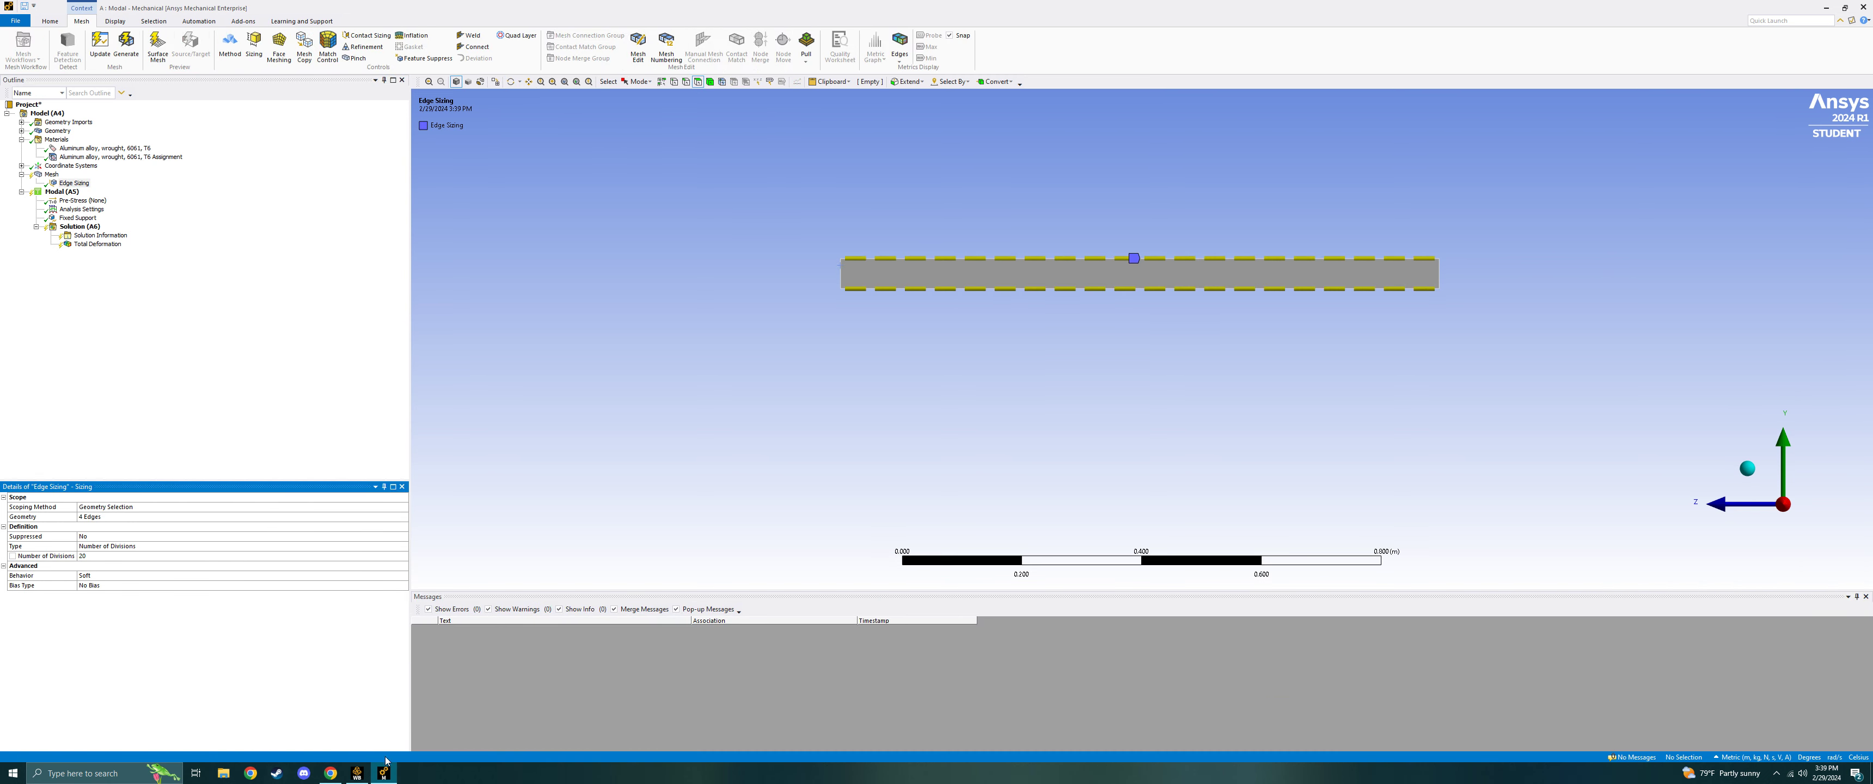
pyautogui.click(330, 773)
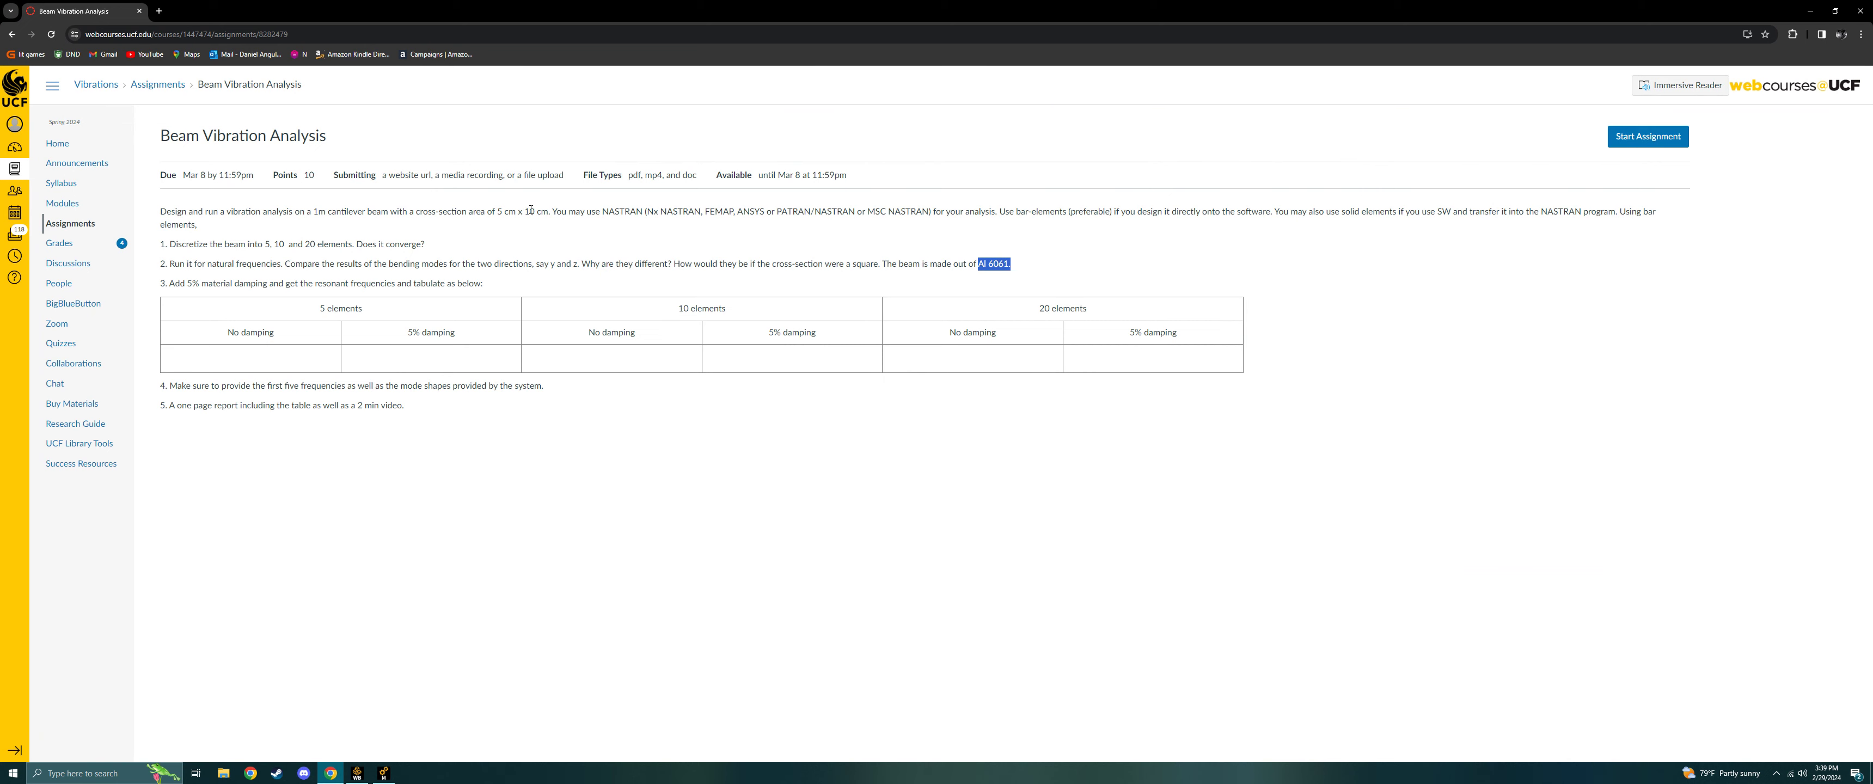
pyautogui.click(1810, 11)
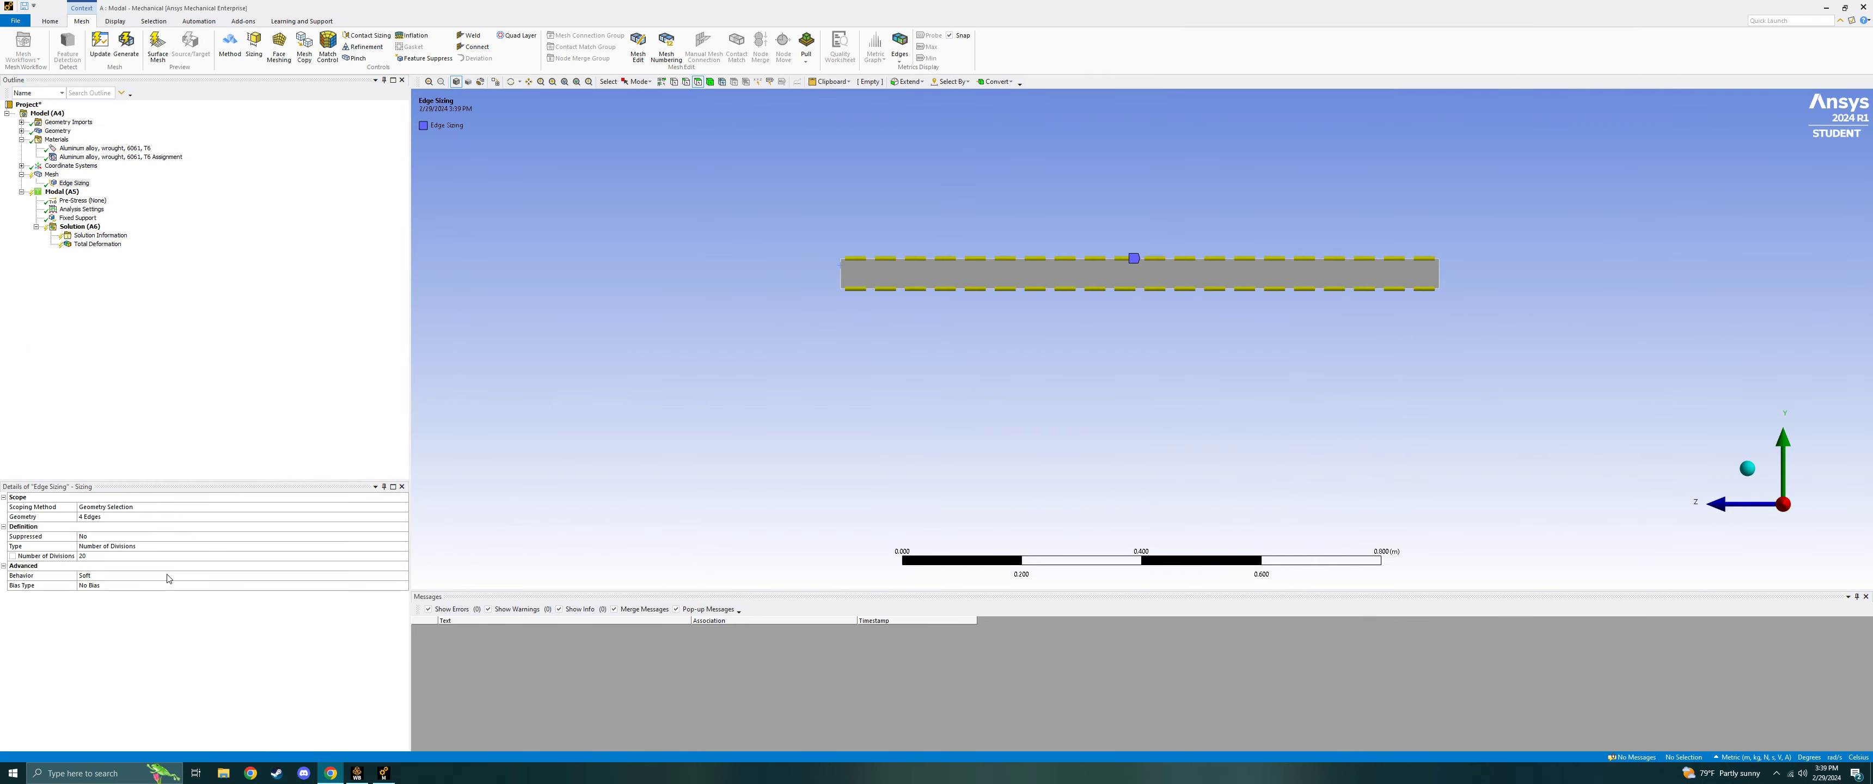
# Regenerate the mesh with the refined edge sizing and inspect the elements along the beam.
pyautogui.click(193, 406)
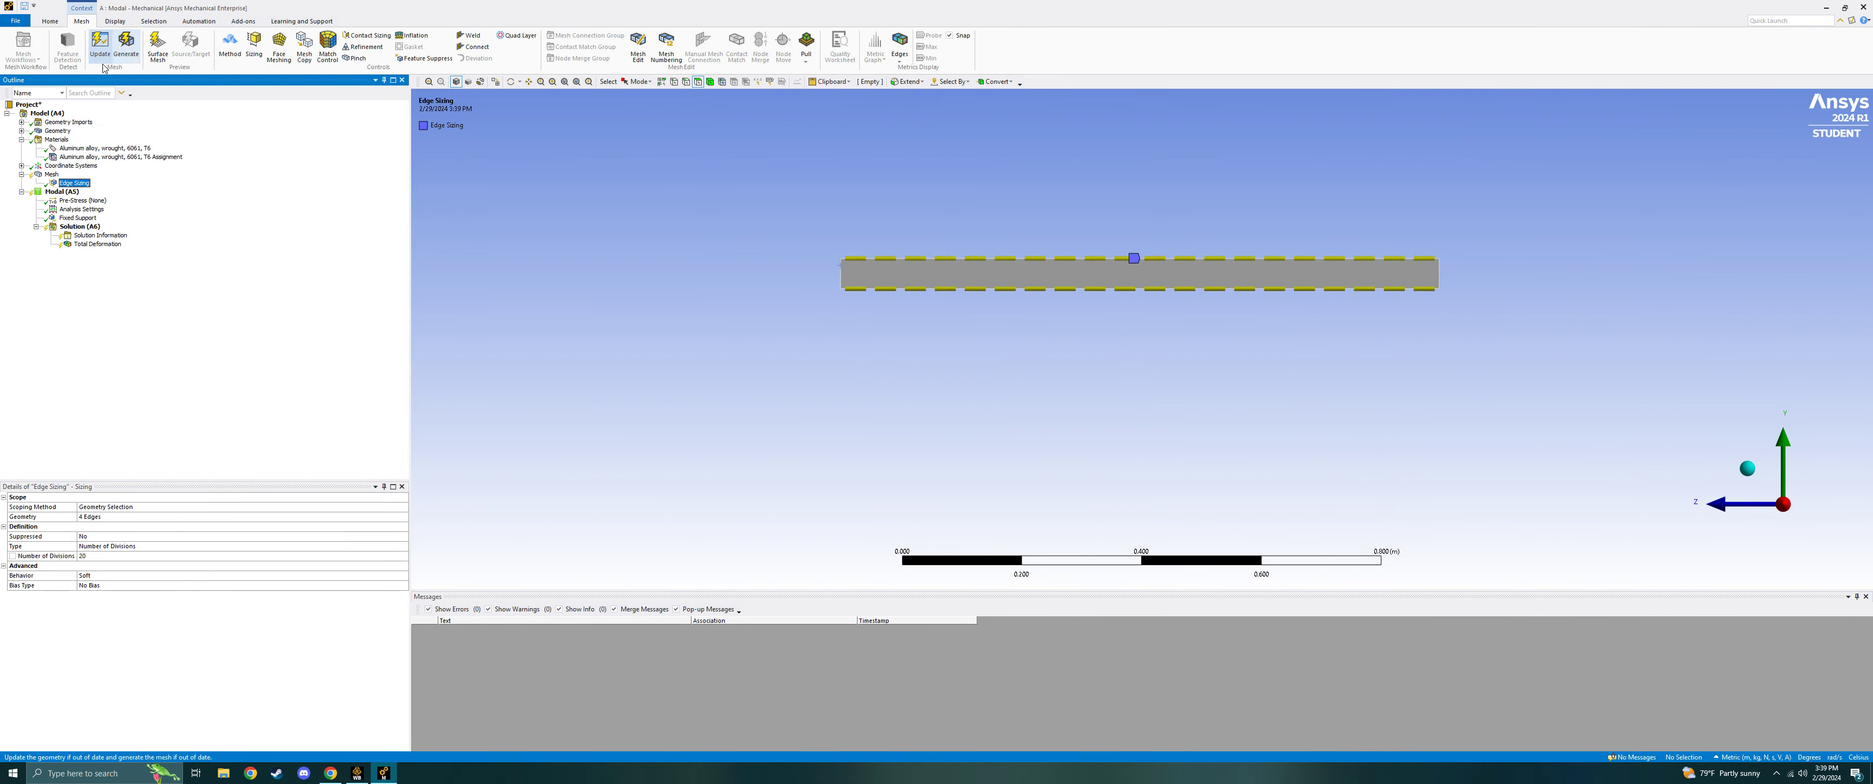
pyautogui.rightClick(54, 178)
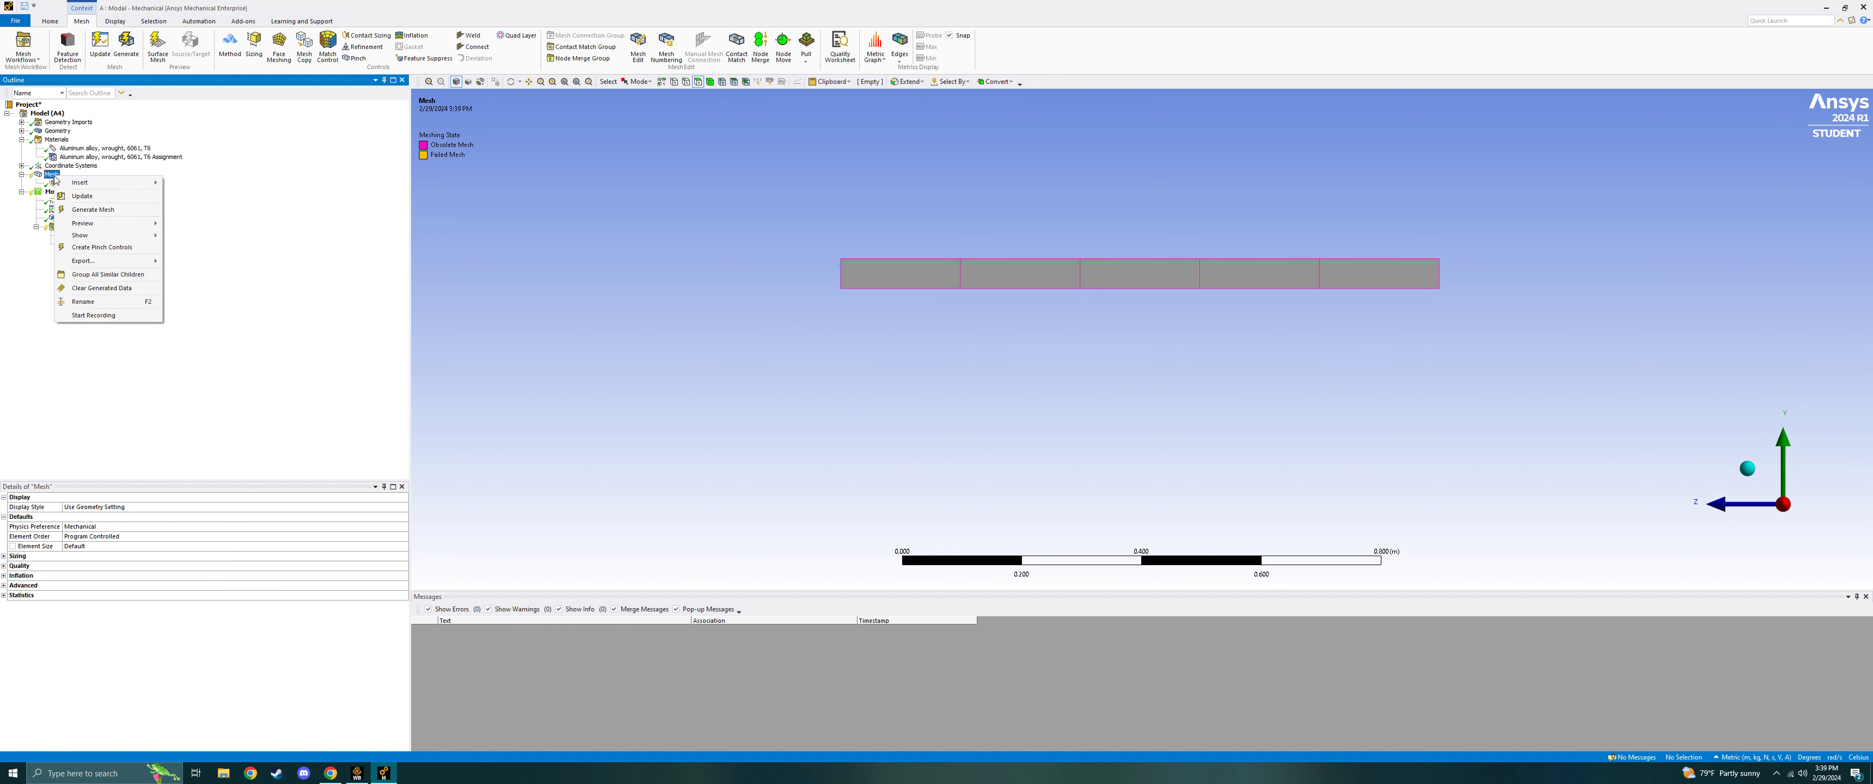
pyautogui.click(80, 208)
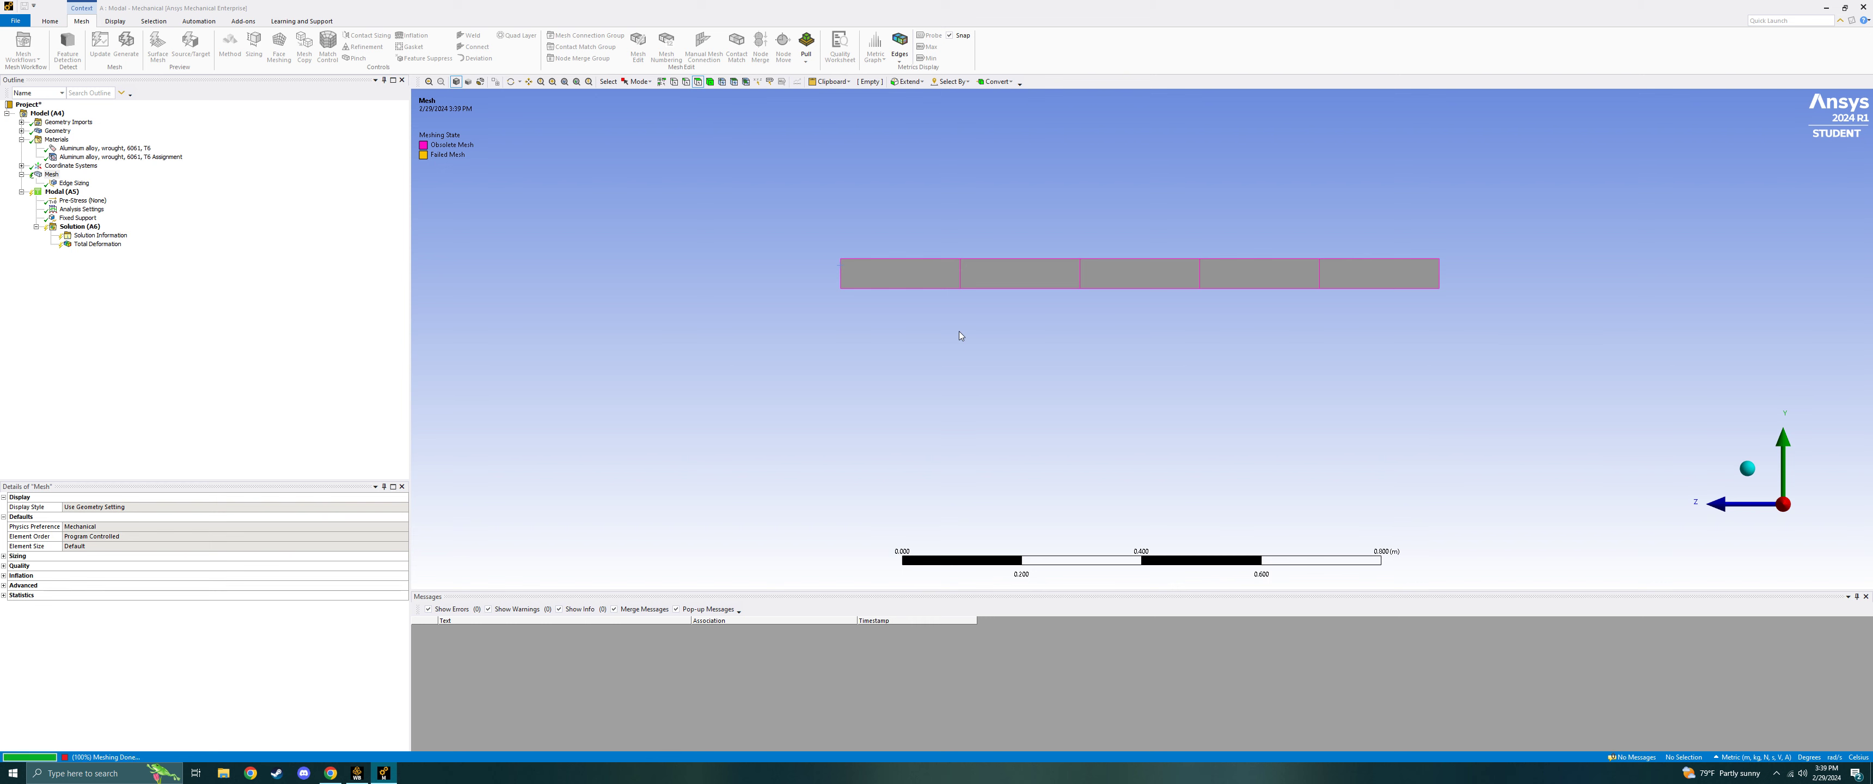
pyautogui.moveTo(1173, 237); pyautogui.dragTo(1166, 296, button='middle')
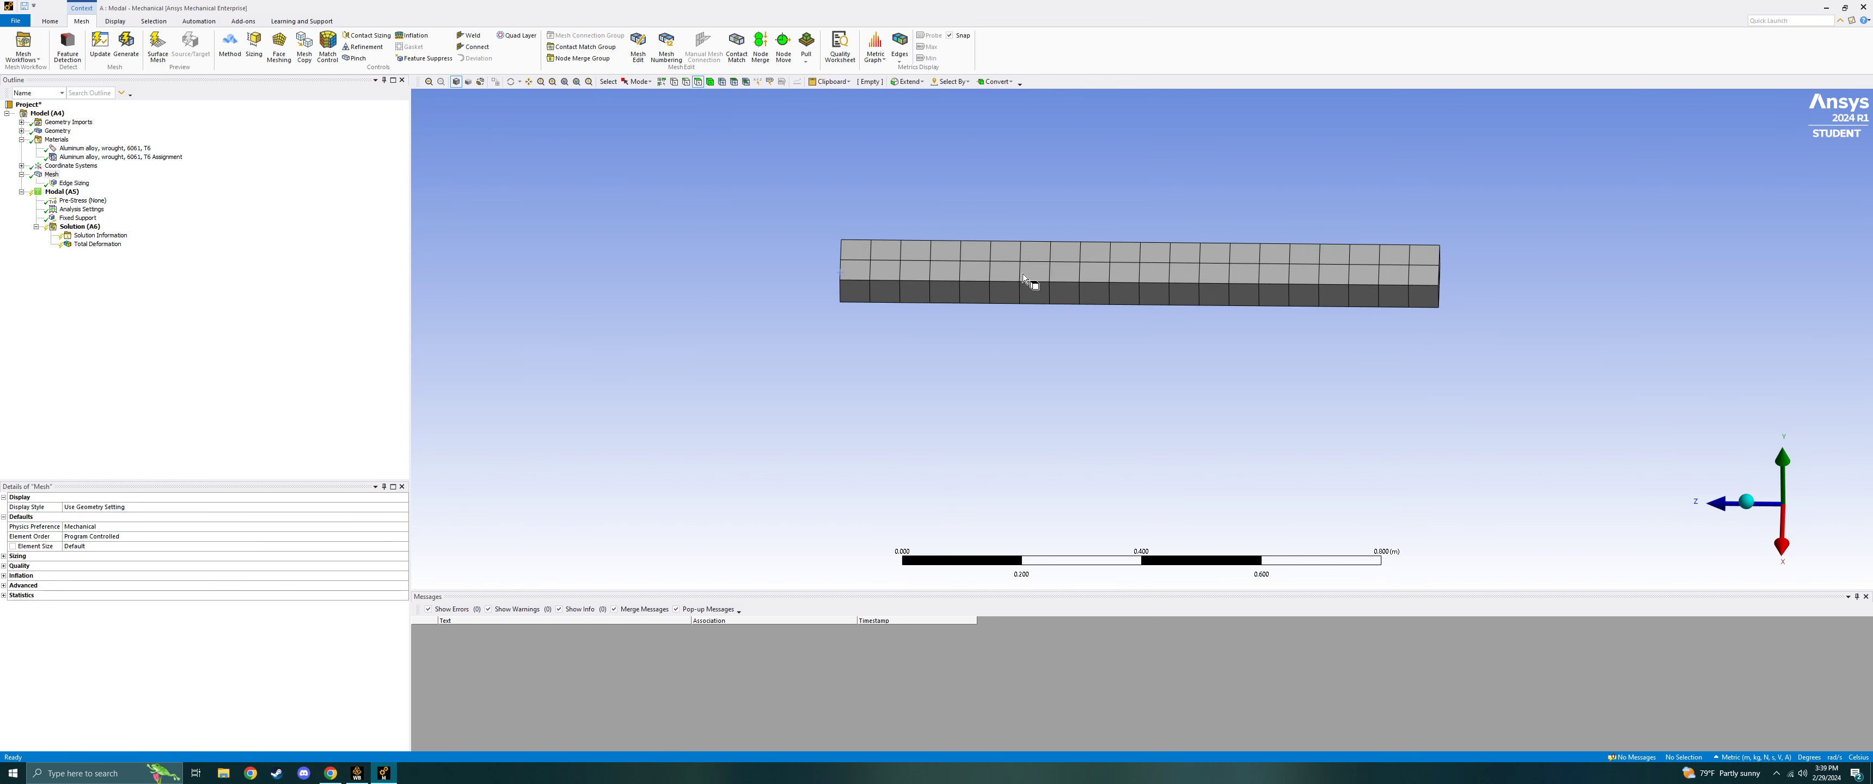
# Solve the modal analysis on the refined mesh and play the Total Deformation animation, stopping it after viewing.
pyautogui.click(101, 245)
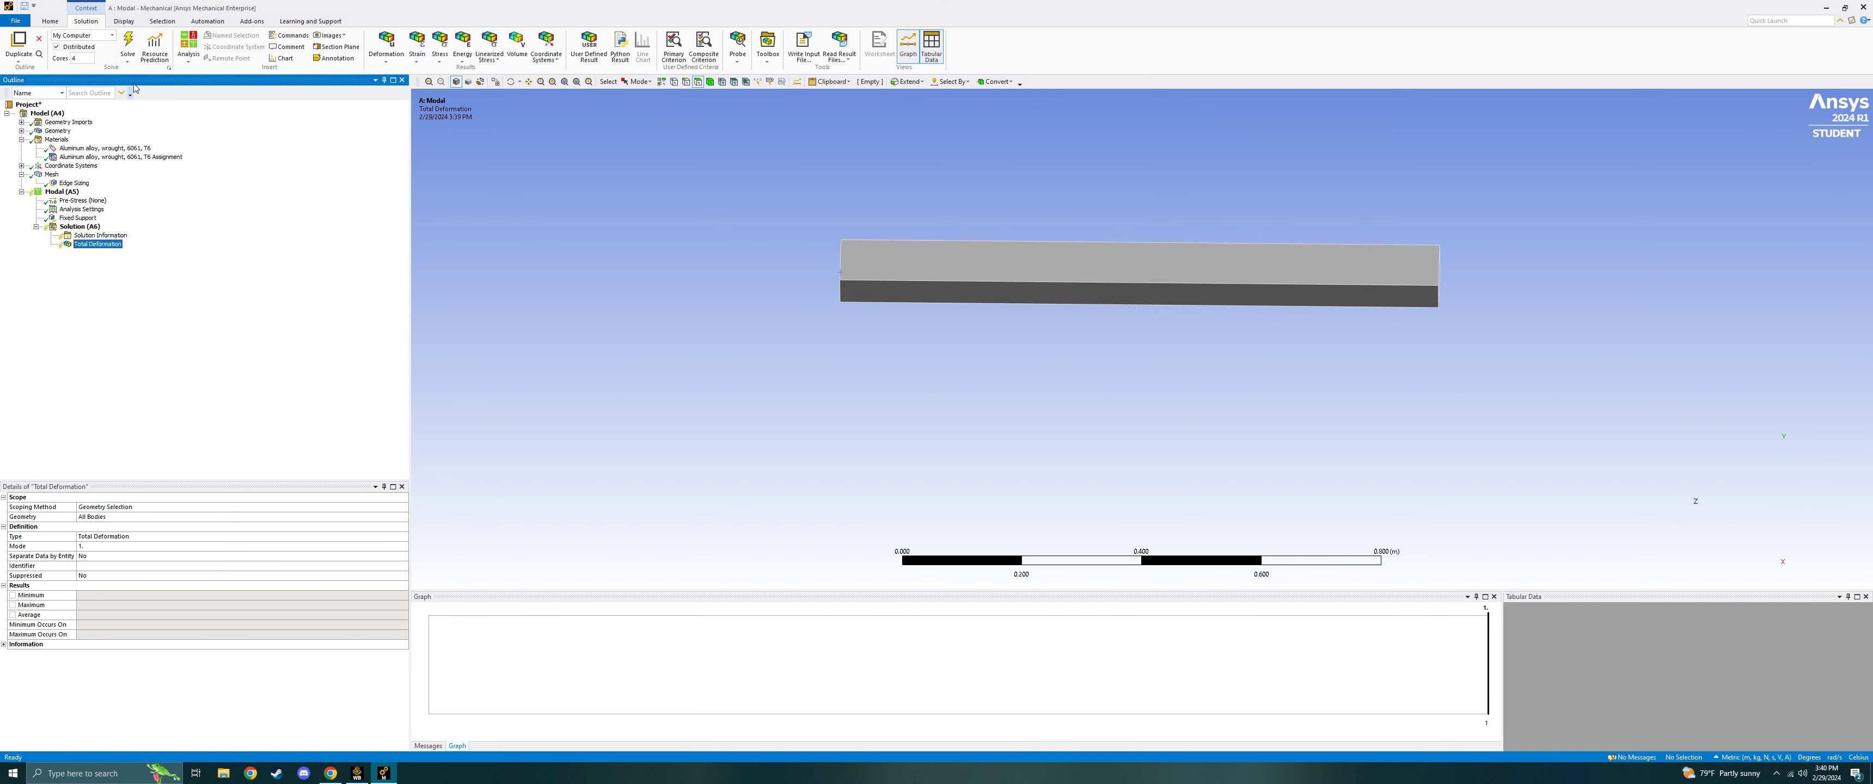
pyautogui.click(127, 45)
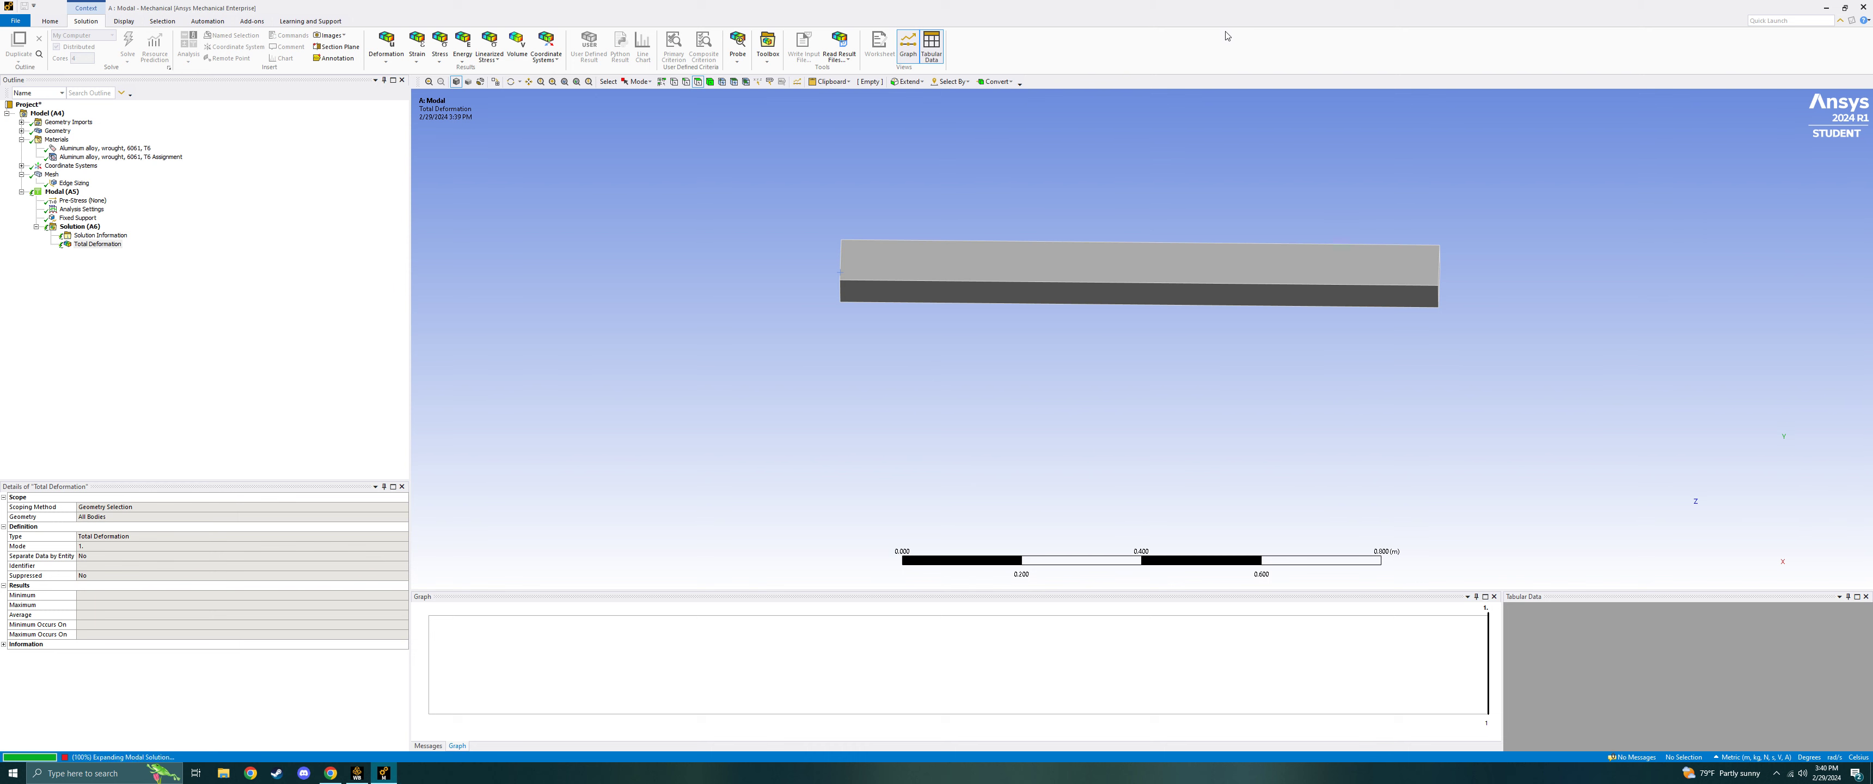
pyautogui.moveTo(1259, 408); pyautogui.dragTo(1209, 340)
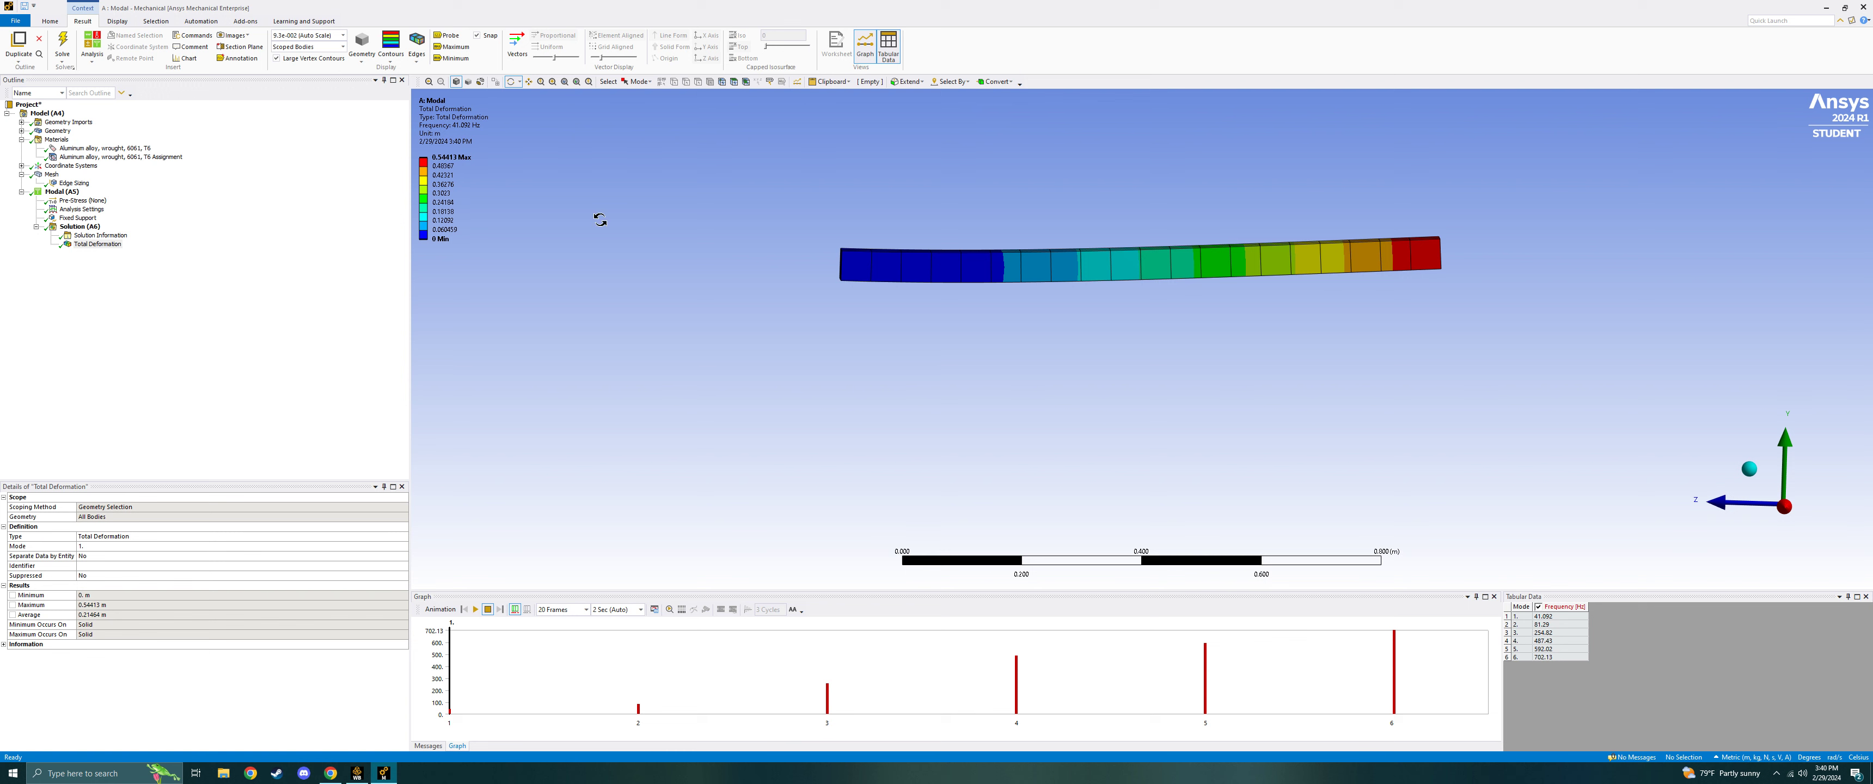
pyautogui.click(475, 610)
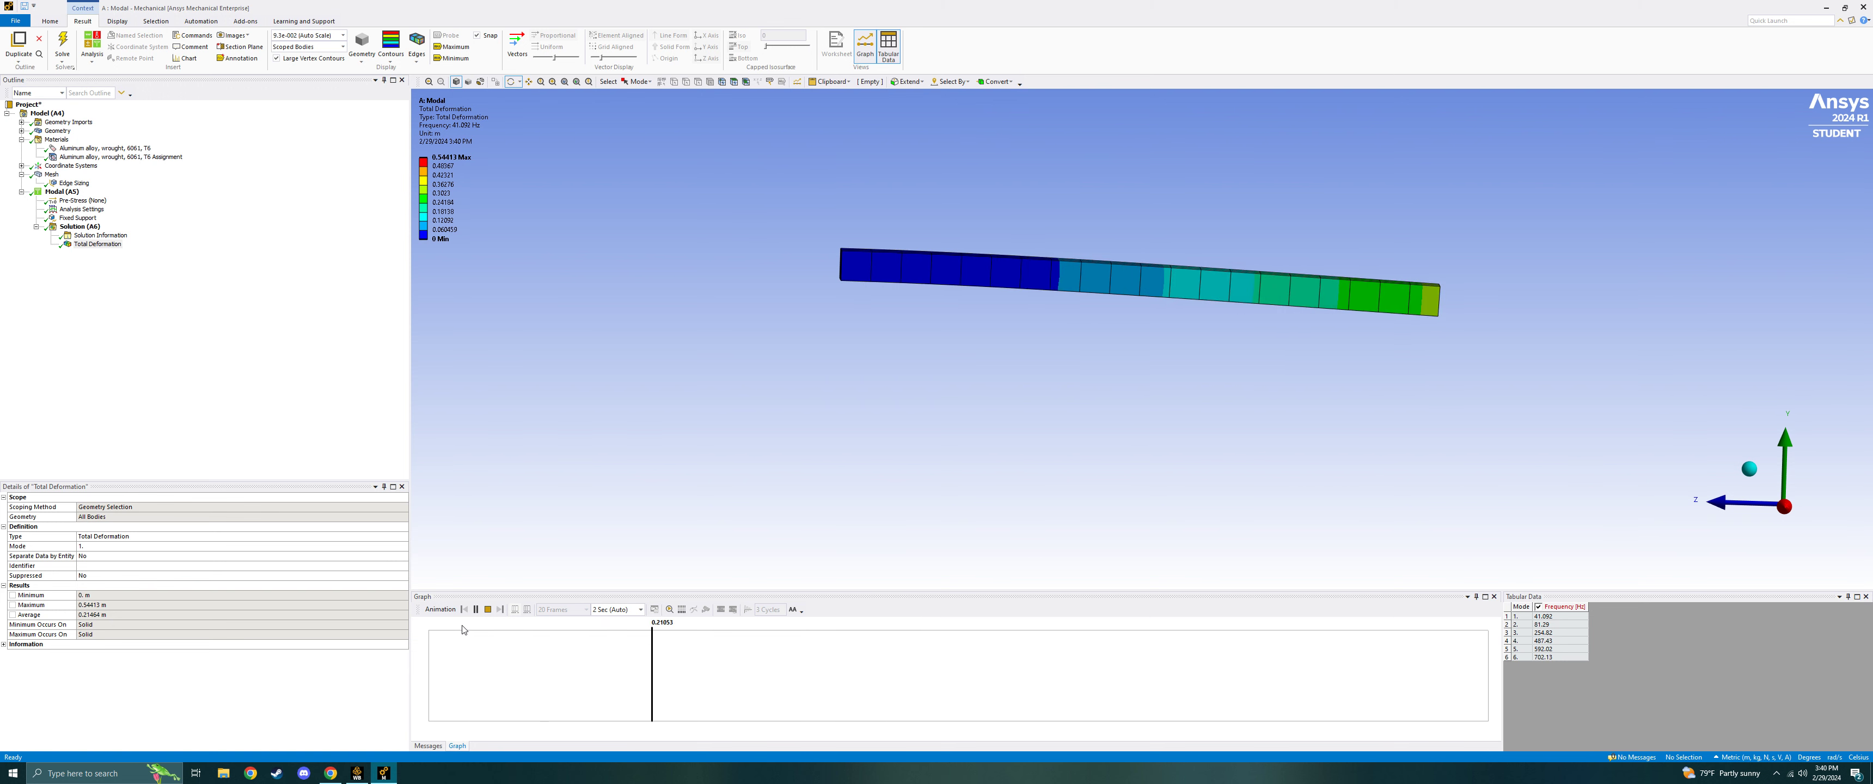
pyautogui.click(488, 609)
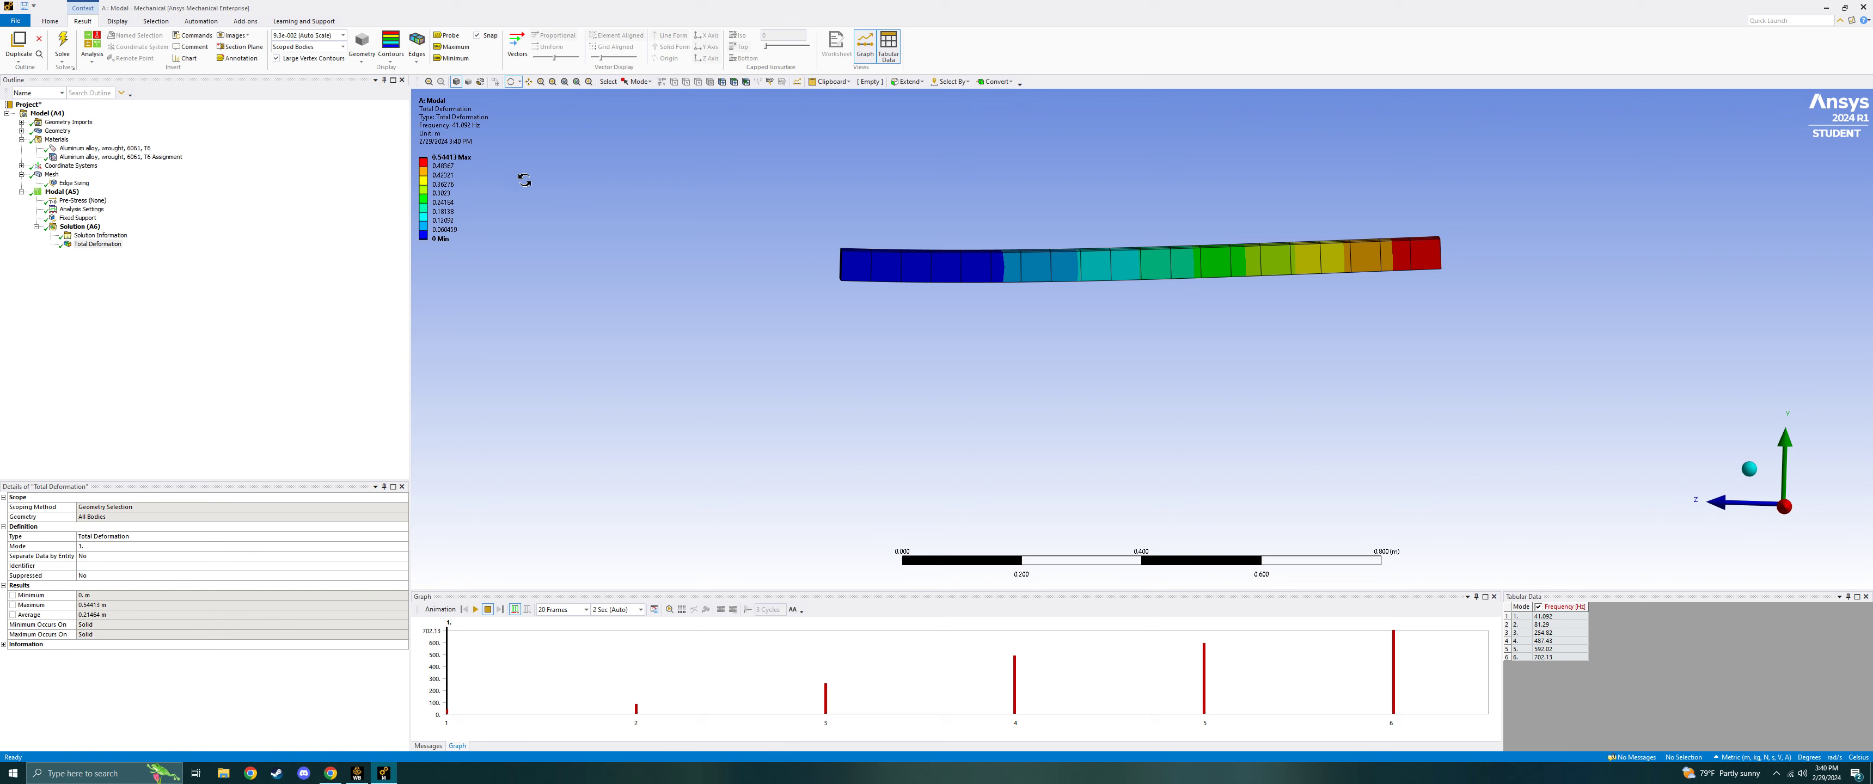
pyautogui.click(59, 194)
pyautogui.rightClick(60, 194)
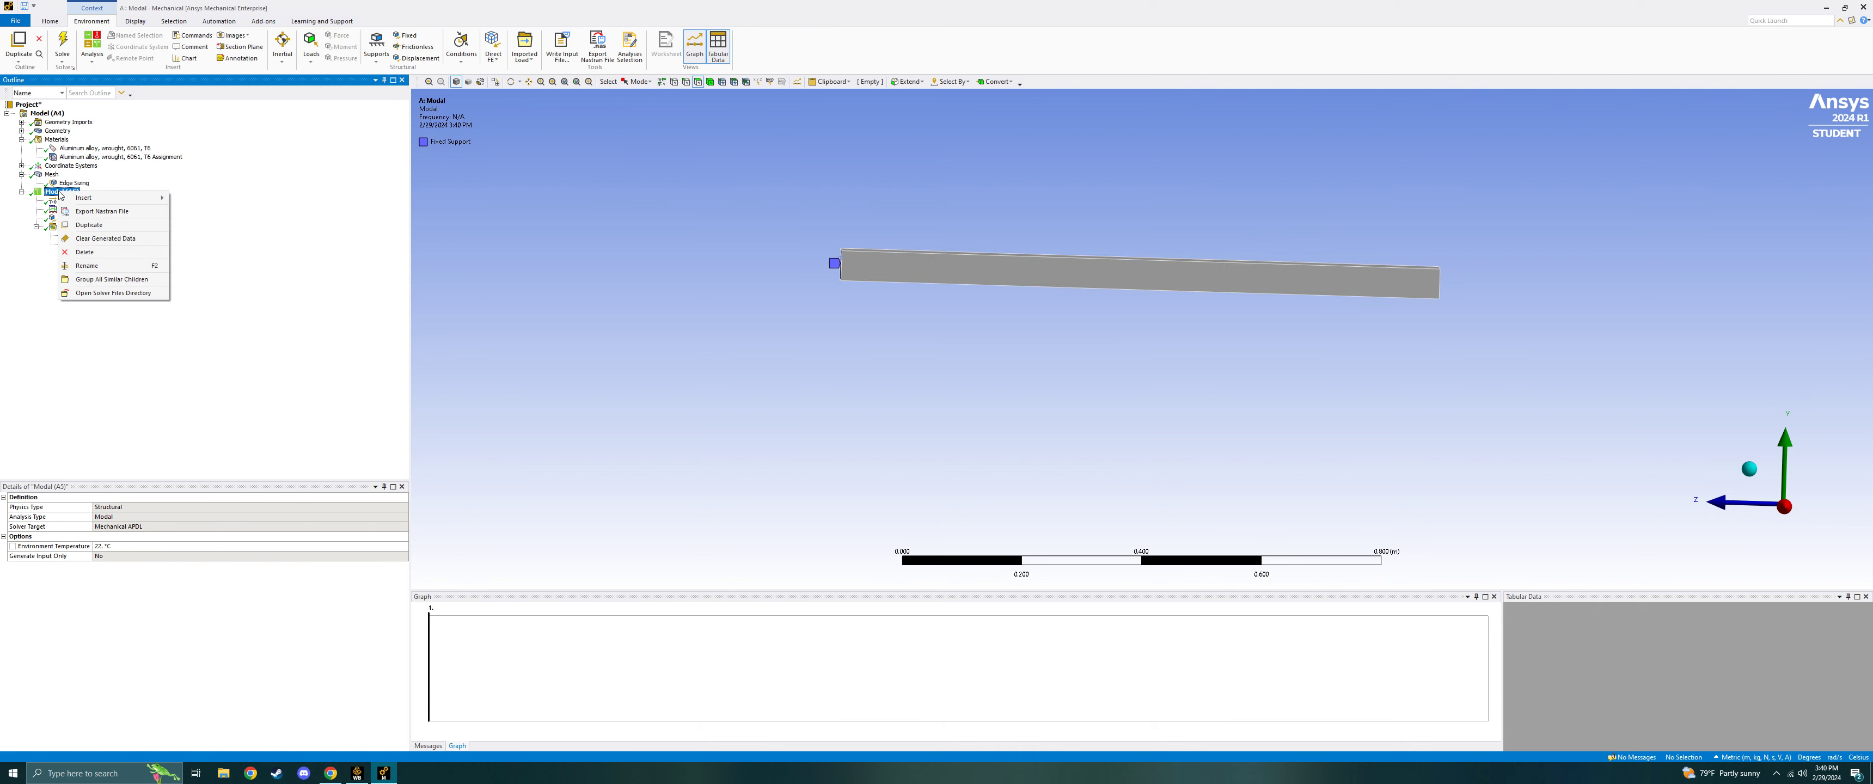
pyautogui.moveTo(73, 199)
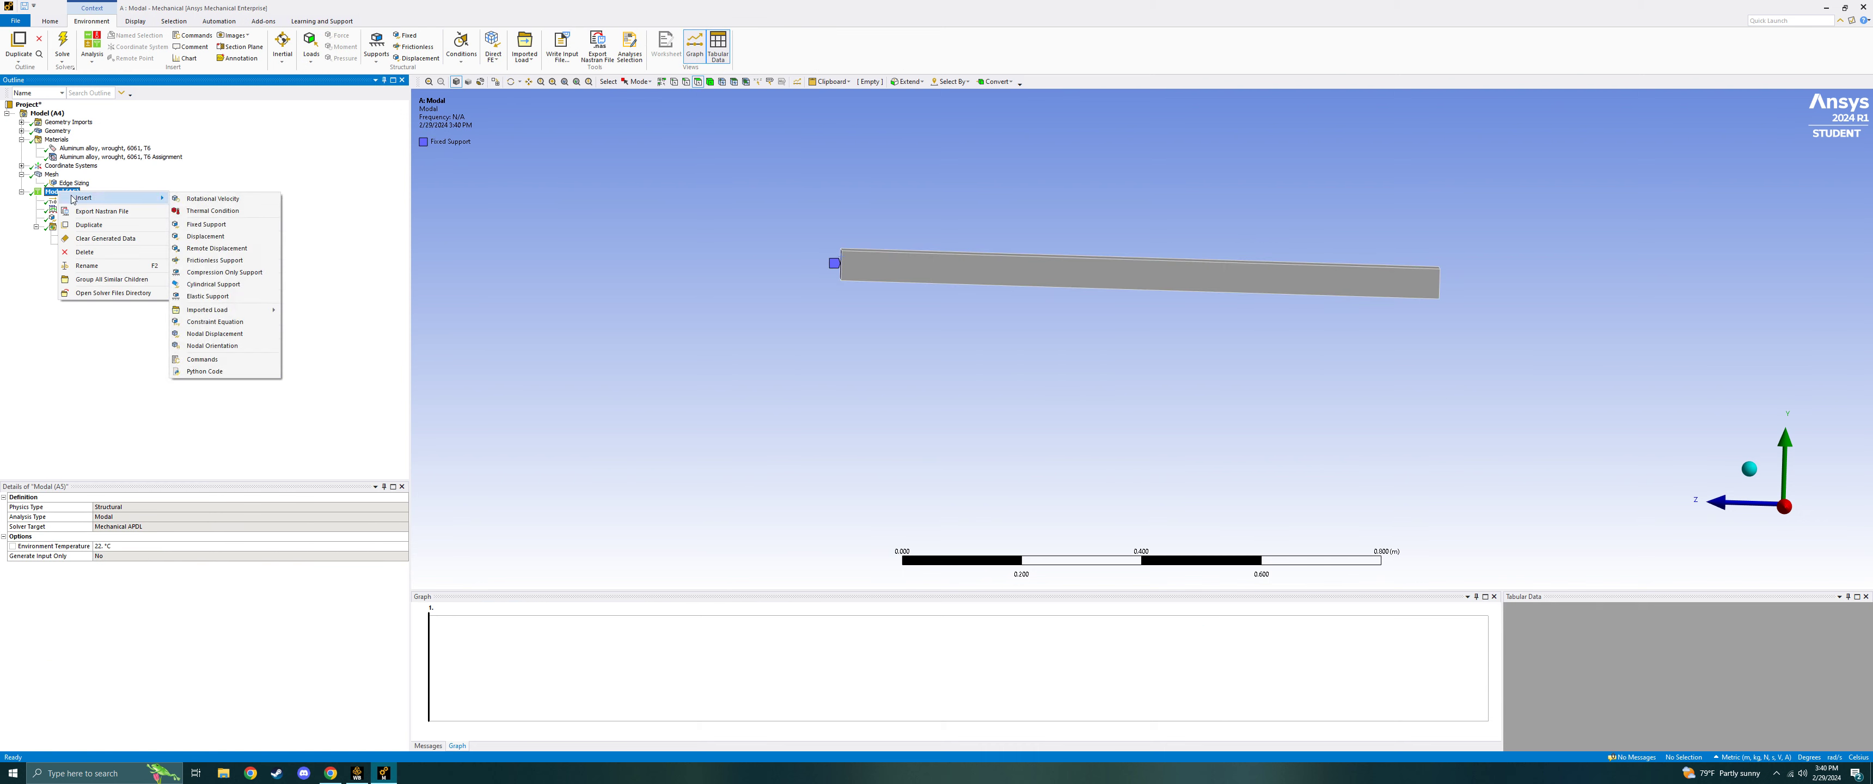
pyautogui.click(66, 414)
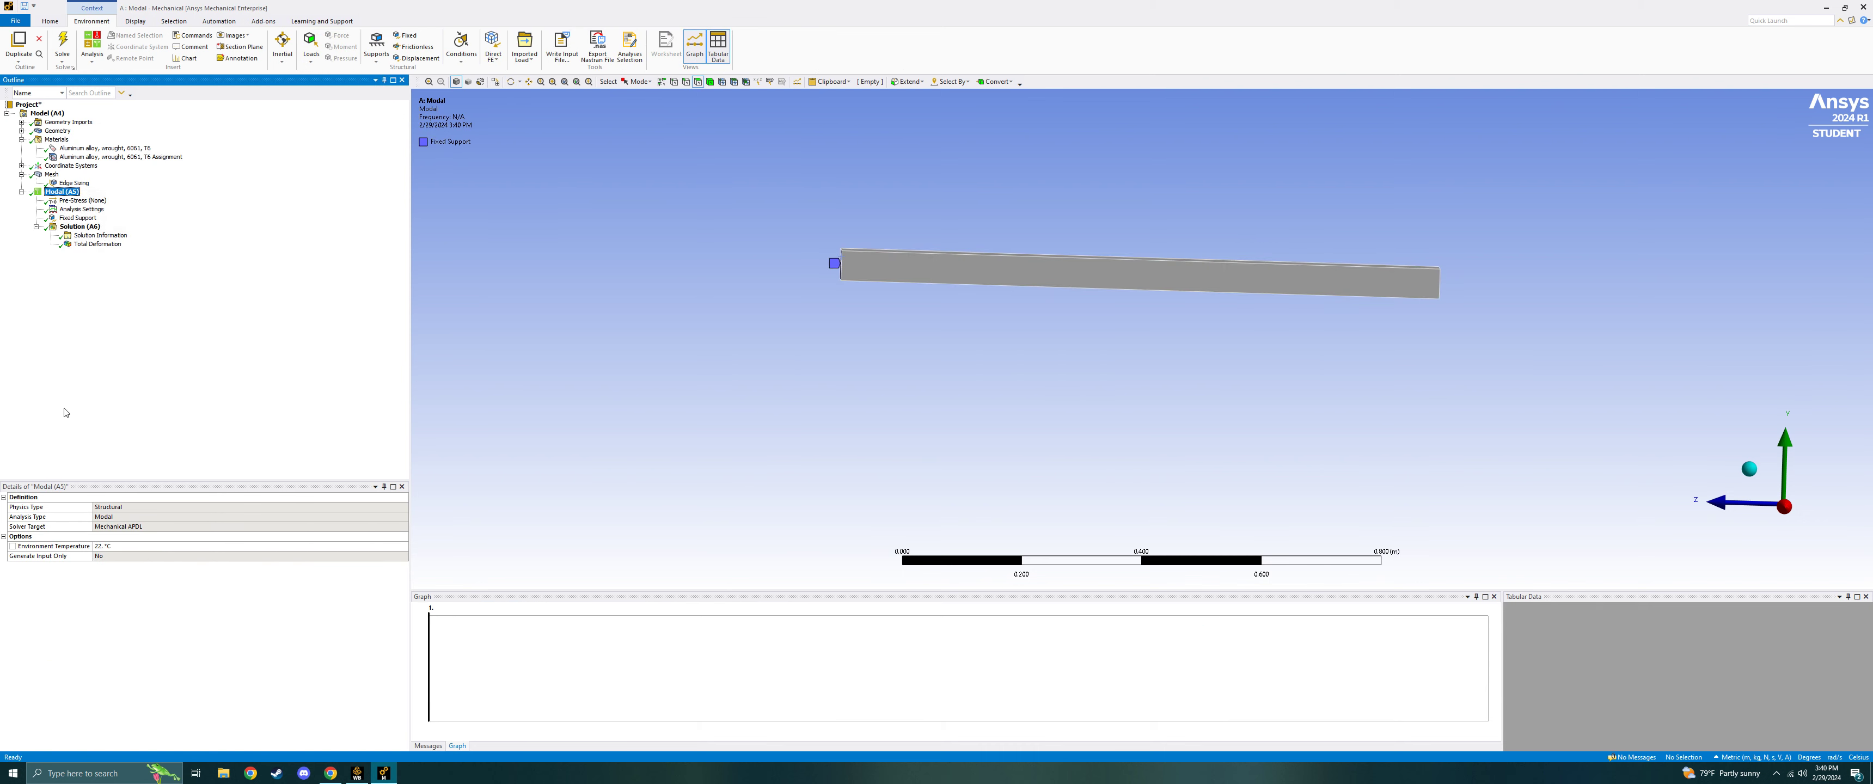
# In the modal Analysis Settings, set Damped to Yes and the Constant Structural Damping Coefficient to 0.05.
pyautogui.click(71, 210)
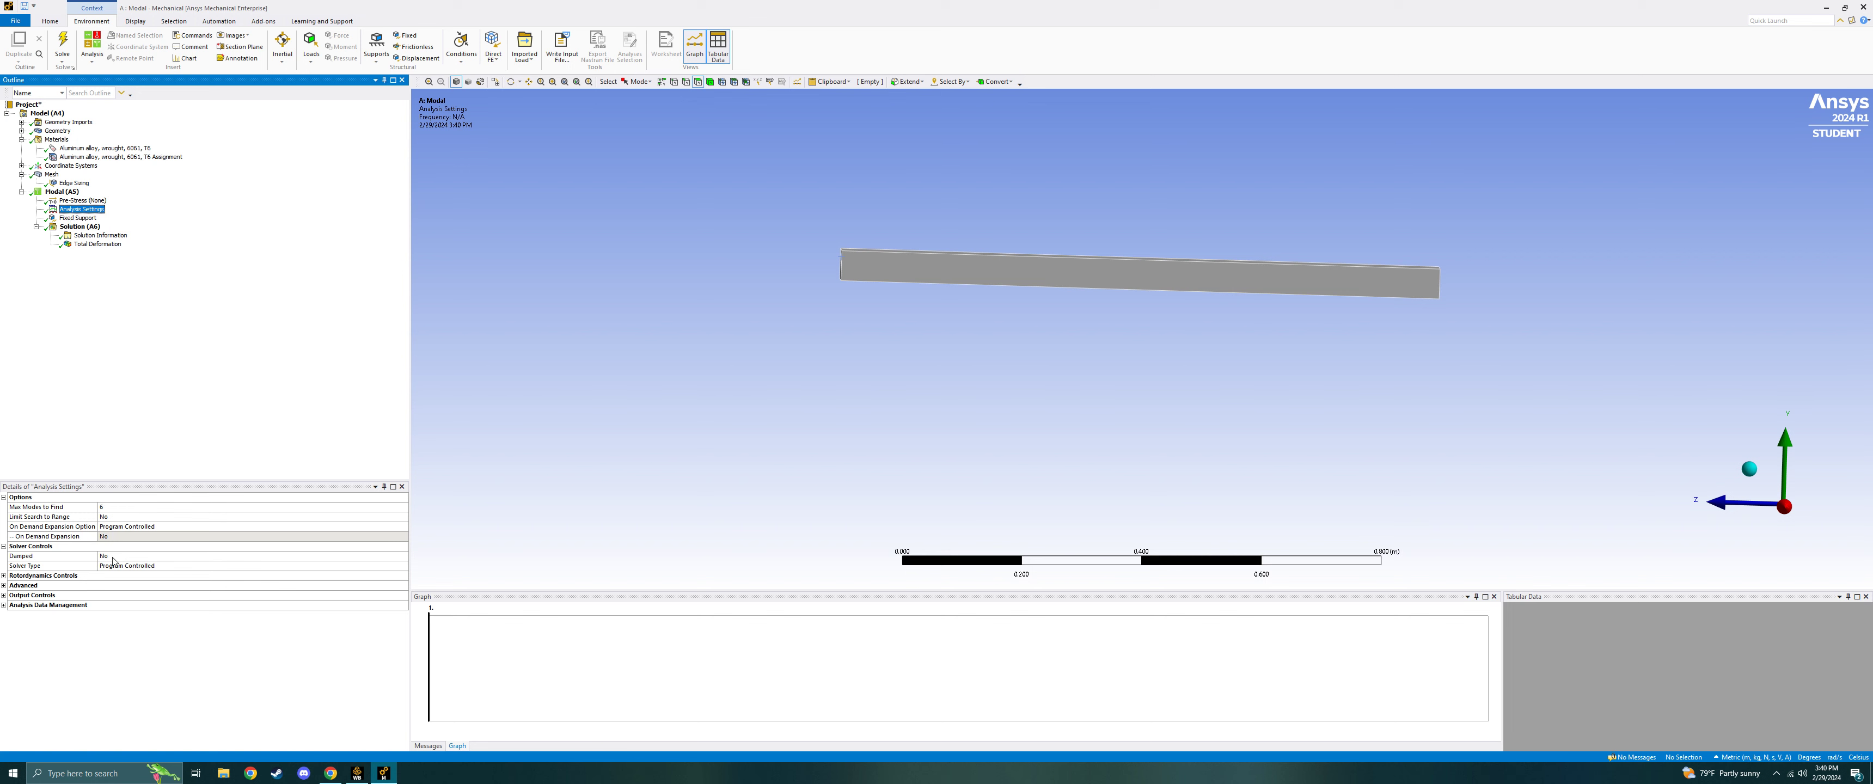
pyautogui.click(324, 555)
pyautogui.click(403, 556)
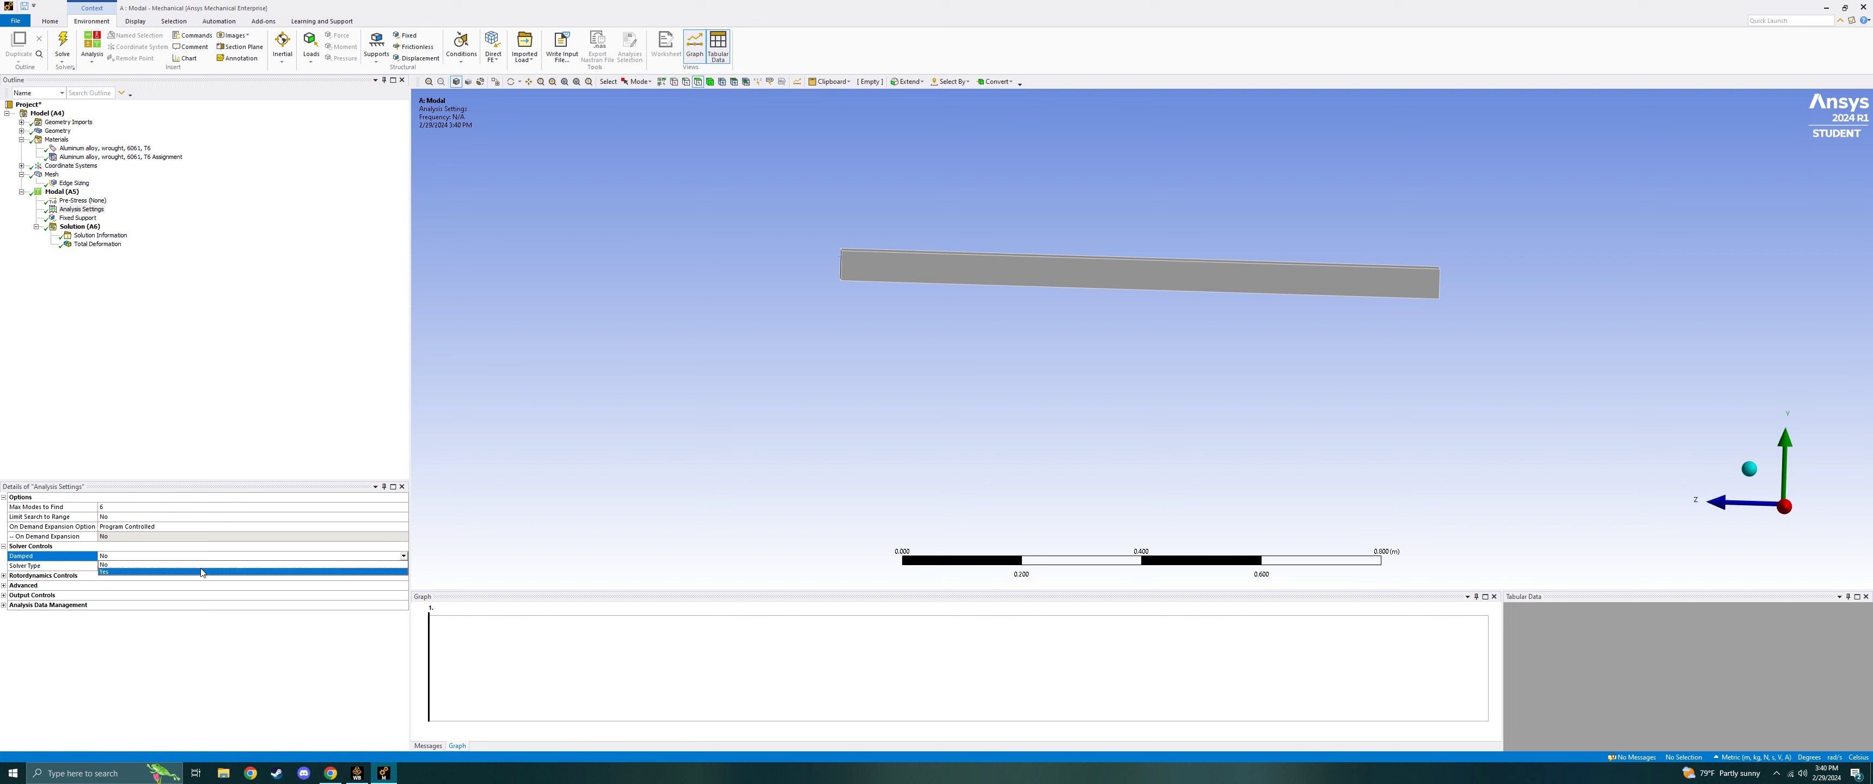
pyautogui.click(190, 574)
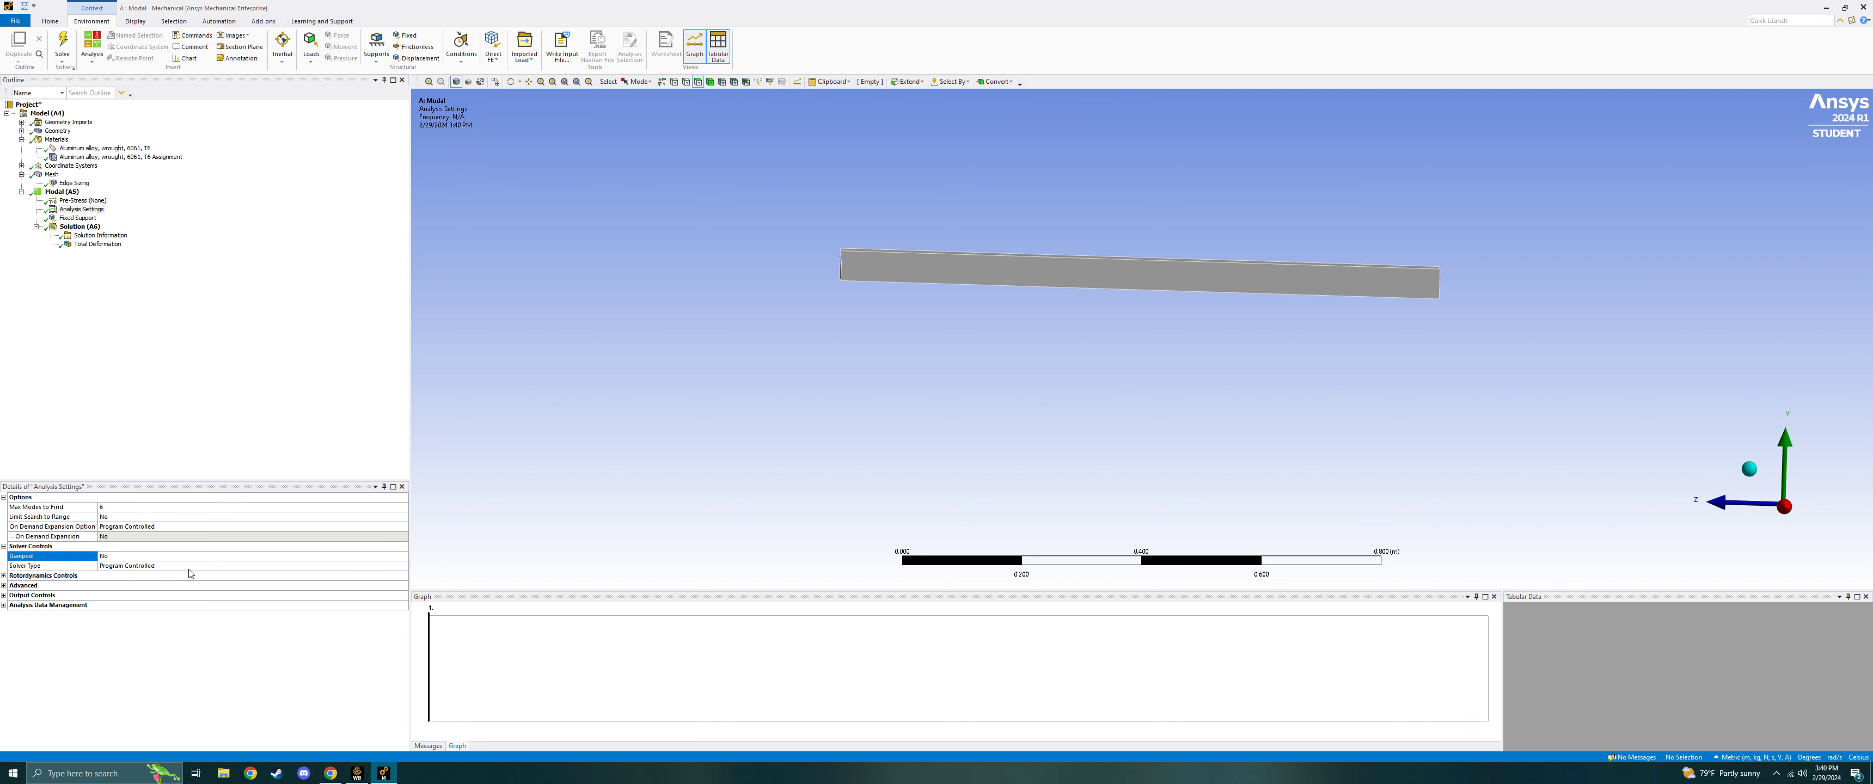
pyautogui.click(4, 605)
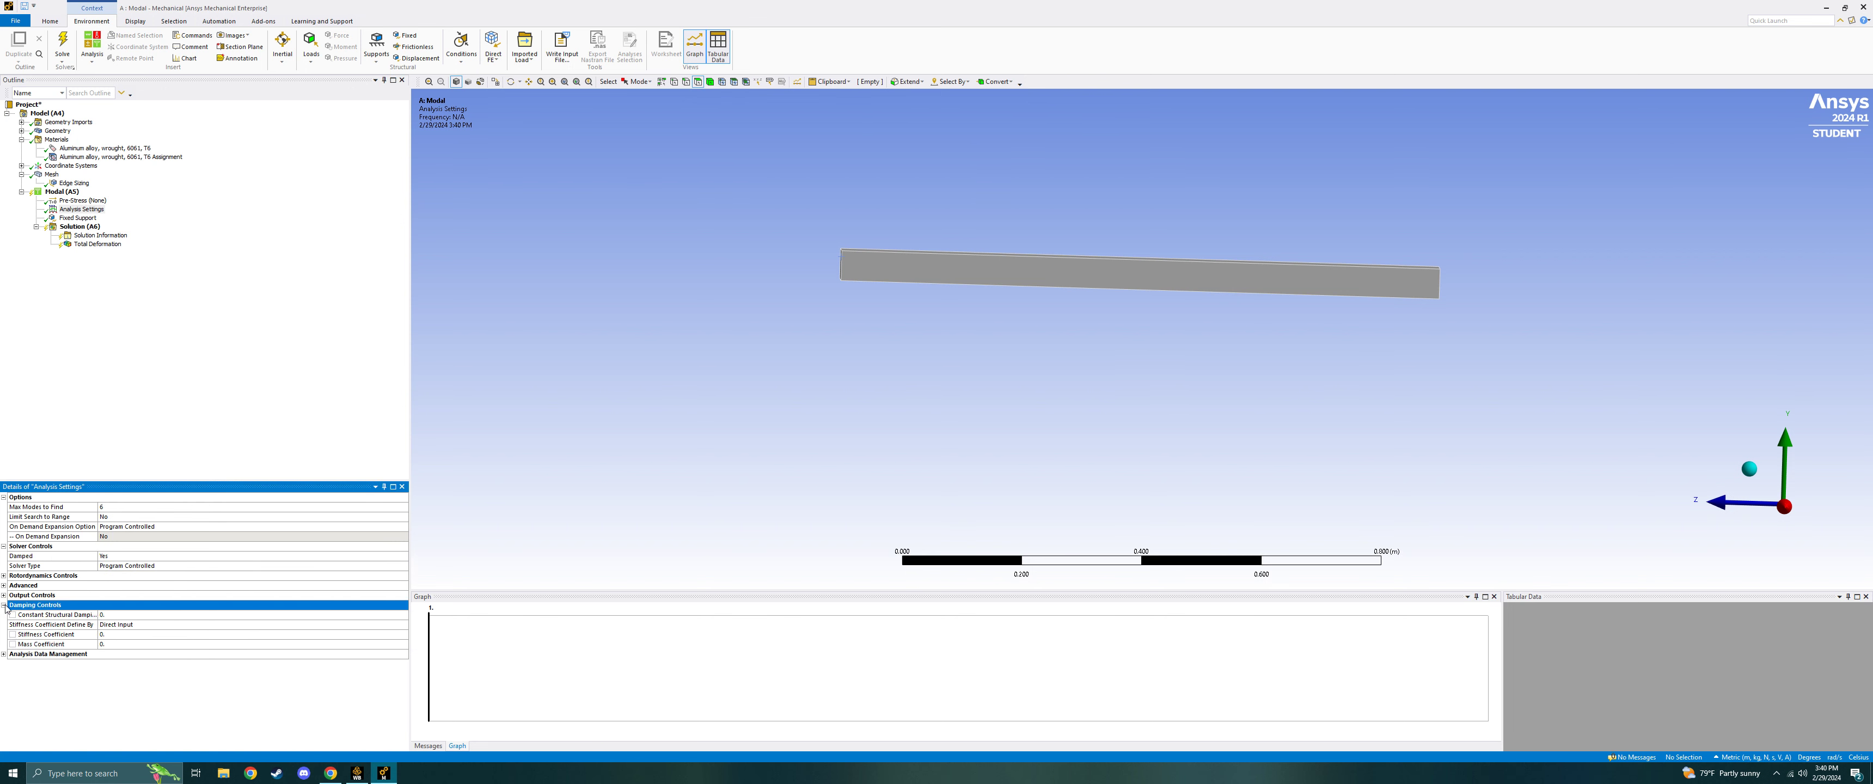
pyautogui.click(114, 615)
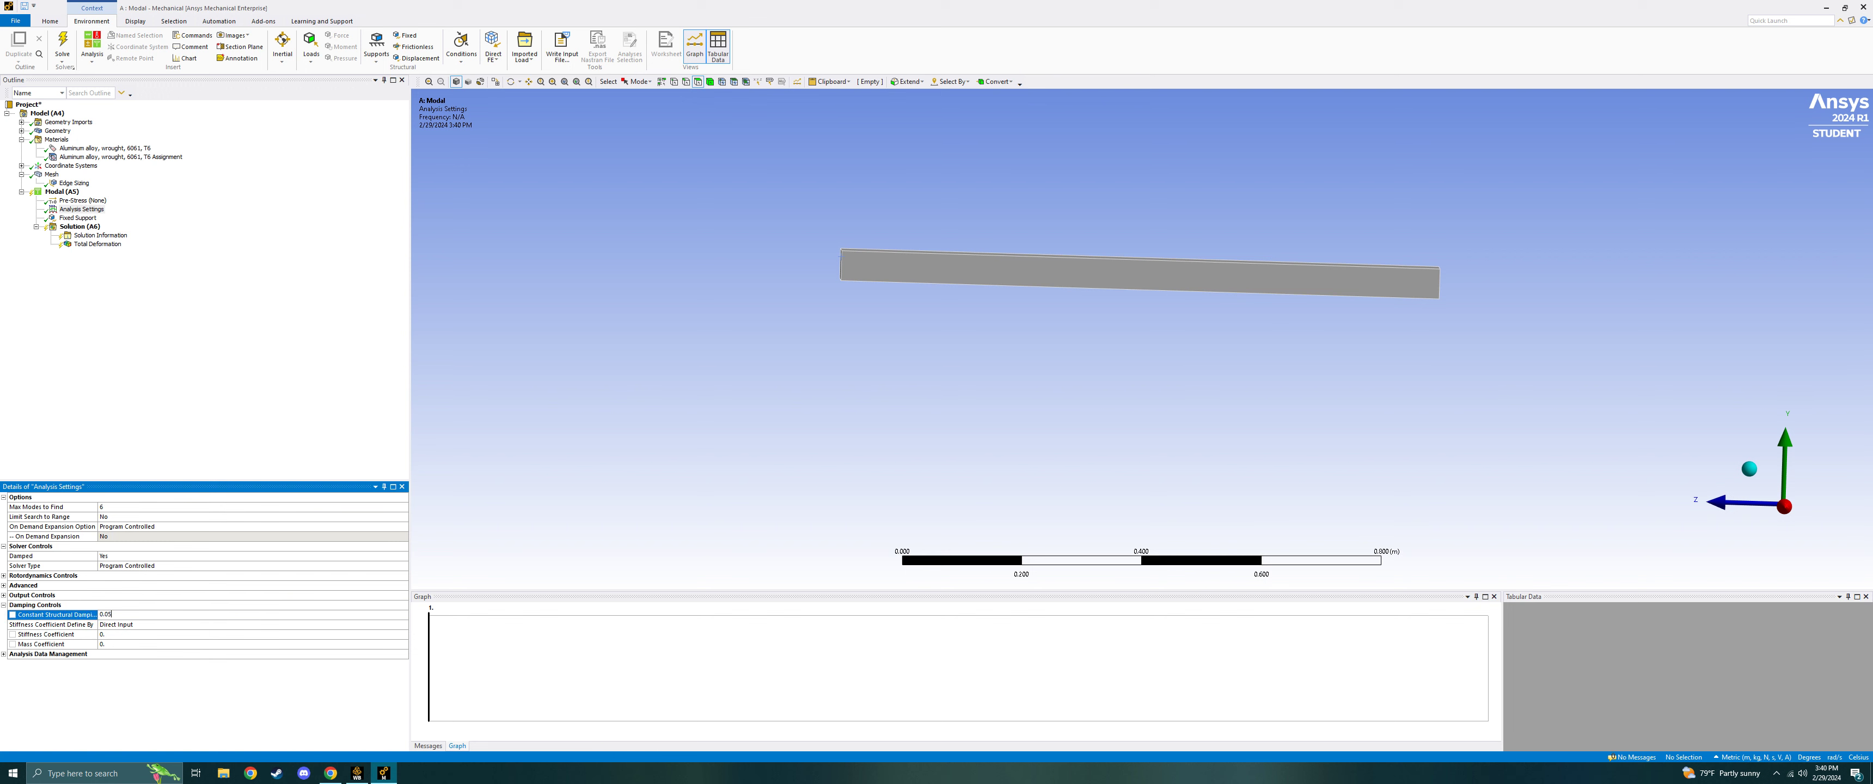
pyautogui.press('Return')
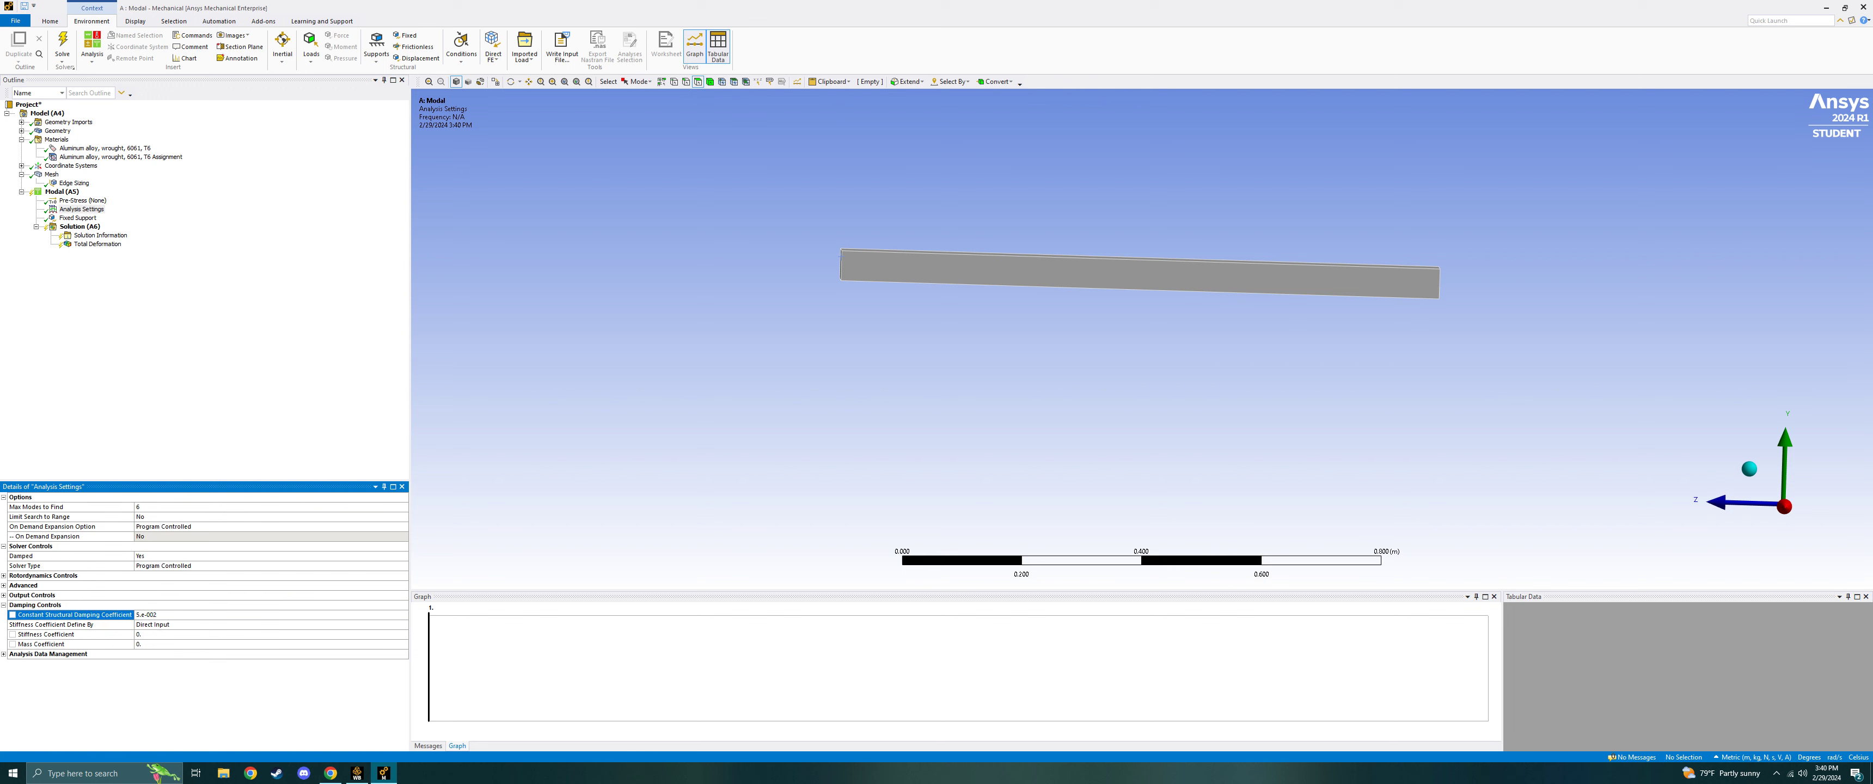
# Check the damping requirement for the 20-element case on the Beam Vibration Analysis assignment page in Chrome and return to Mechanical.
pyautogui.click(330, 773)
pyautogui.moveTo(1129, 336); pyautogui.dragTo(1180, 337)
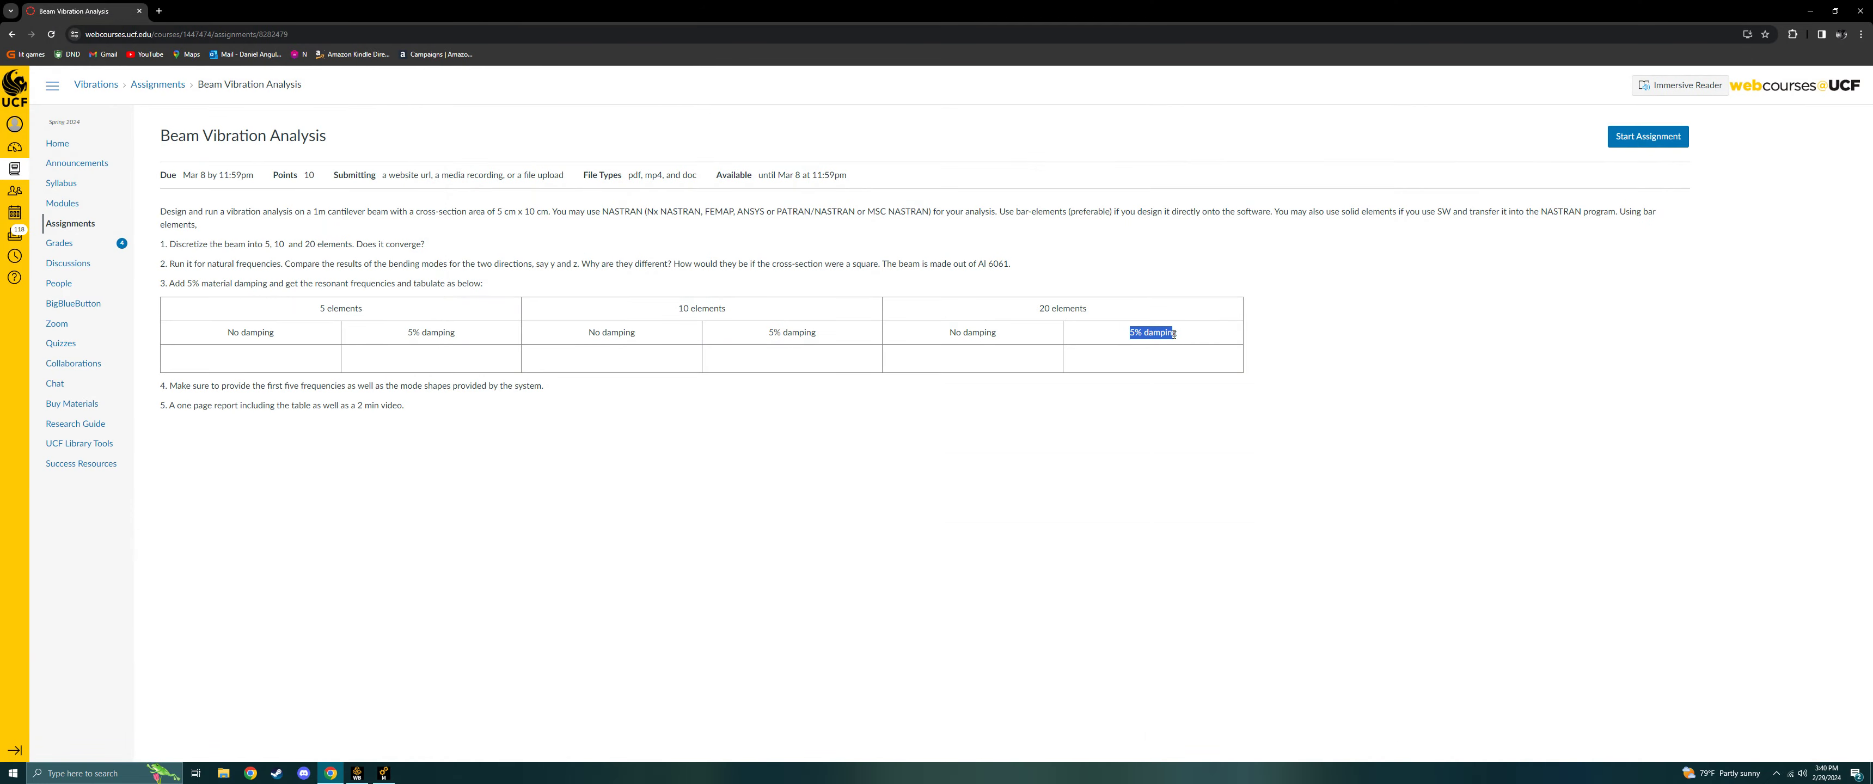
pyautogui.click(1183, 431)
pyautogui.click(1811, 11)
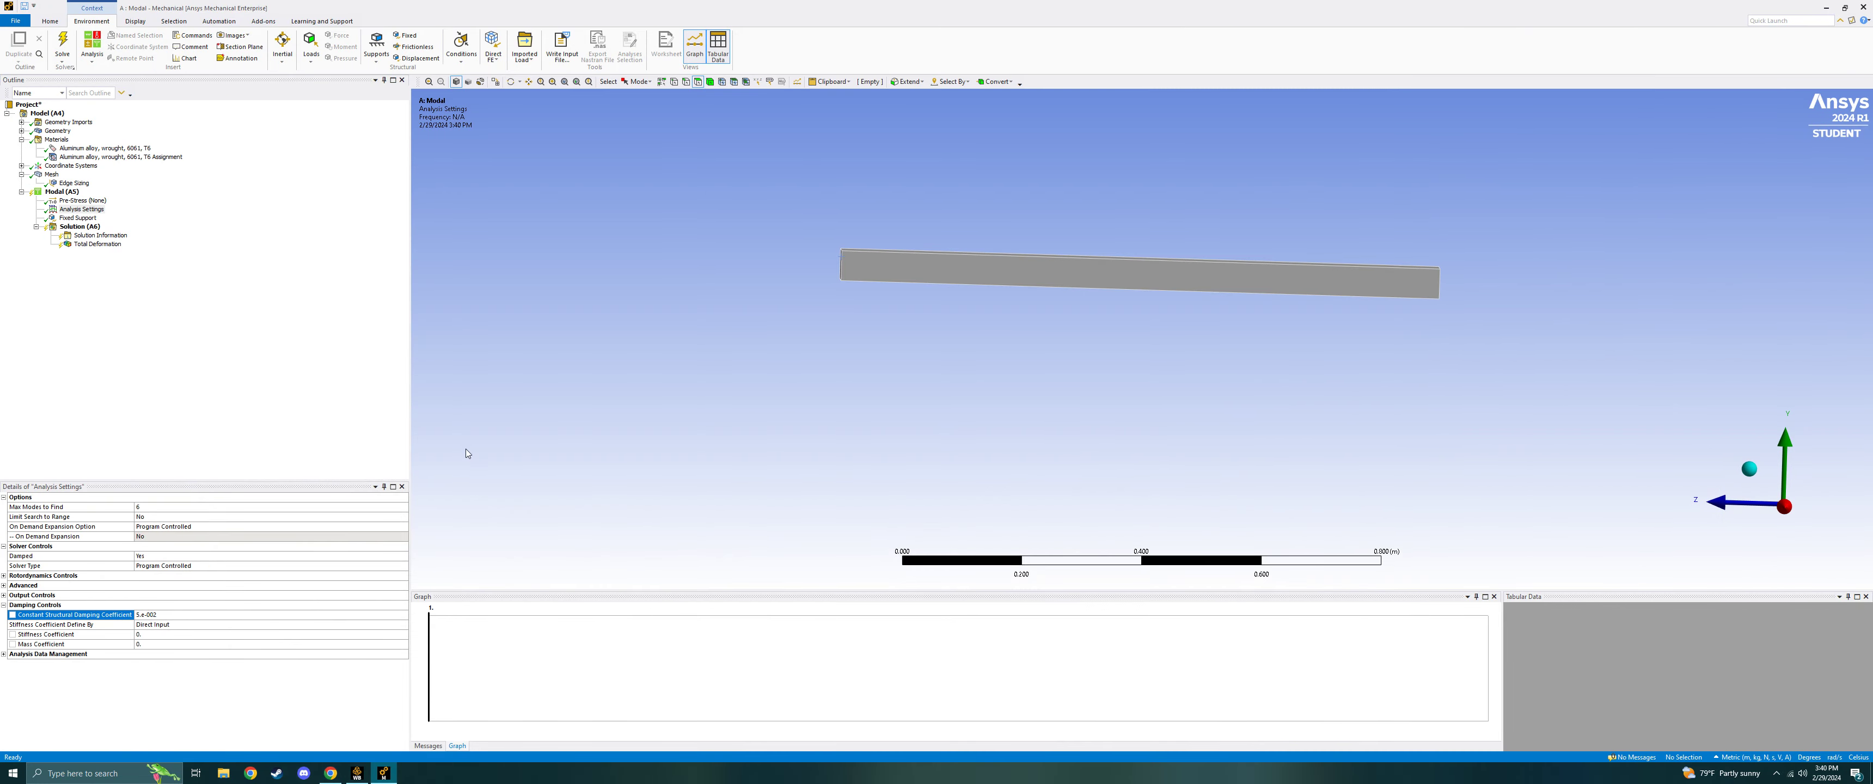
# Solve the damped modal analysis and display its Total Deformation result.
pyautogui.moveTo(1118, 357); pyautogui.dragTo(1108, 377, button='middle')
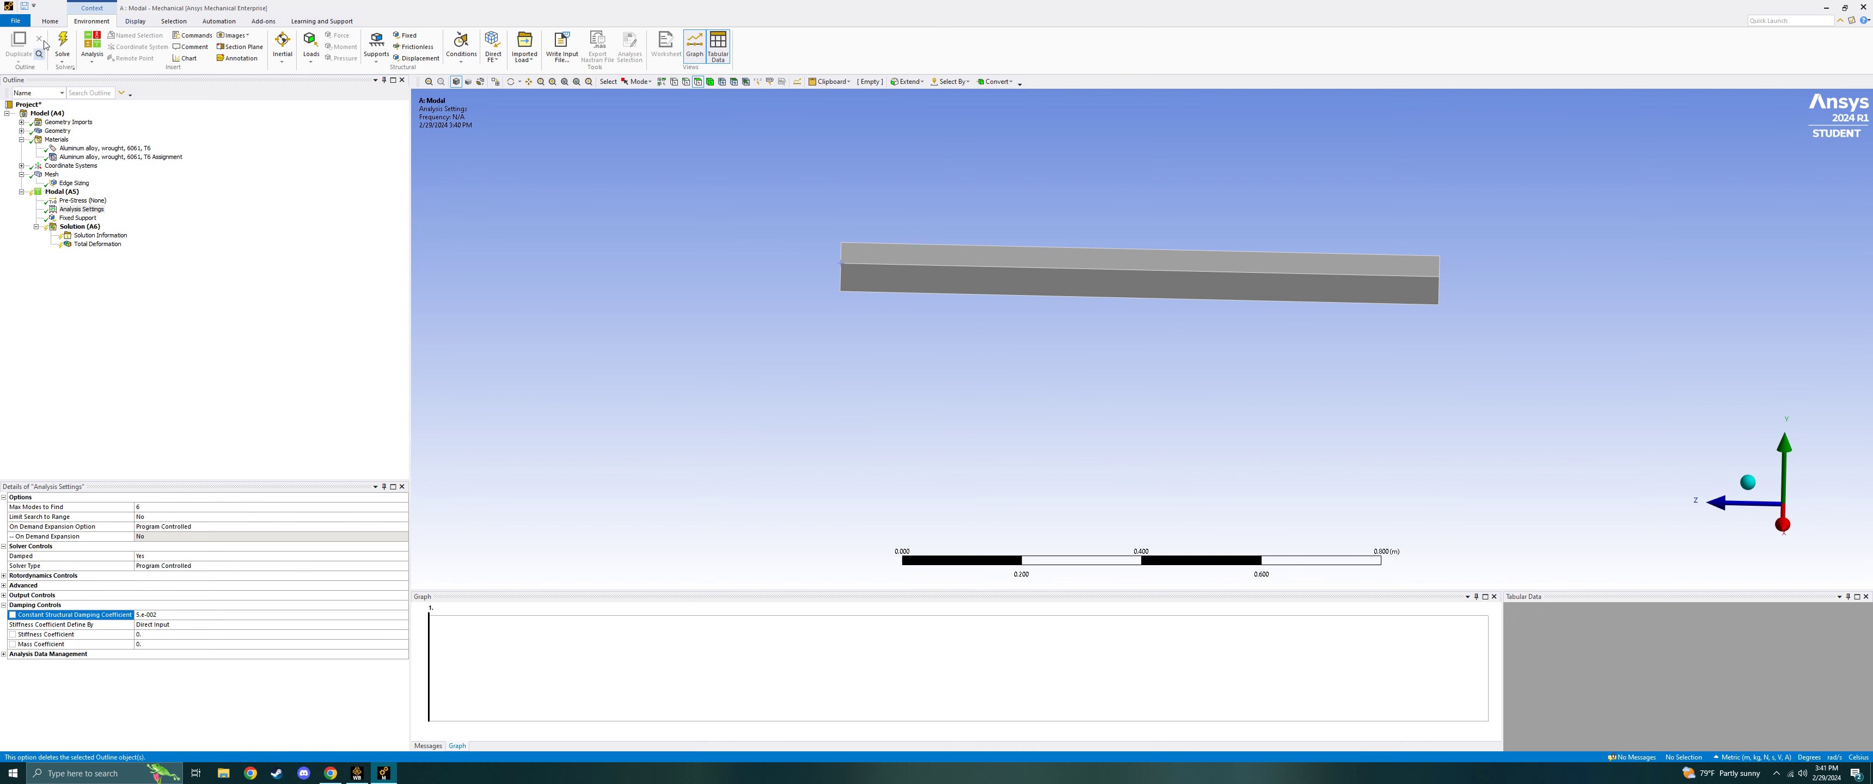
pyautogui.click(62, 43)
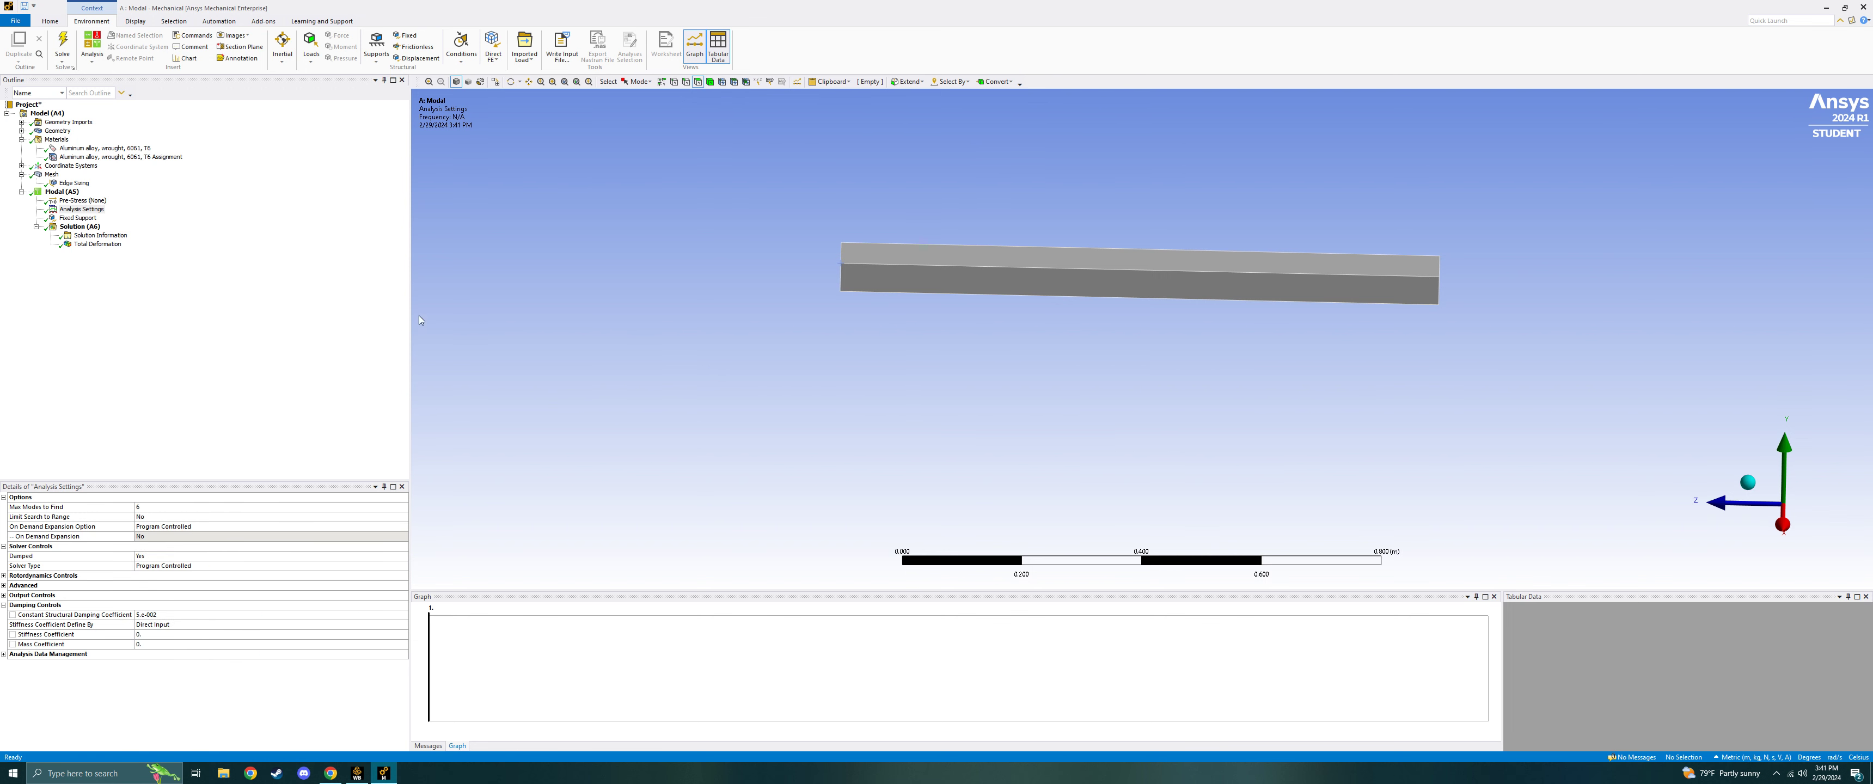
pyautogui.click(98, 244)
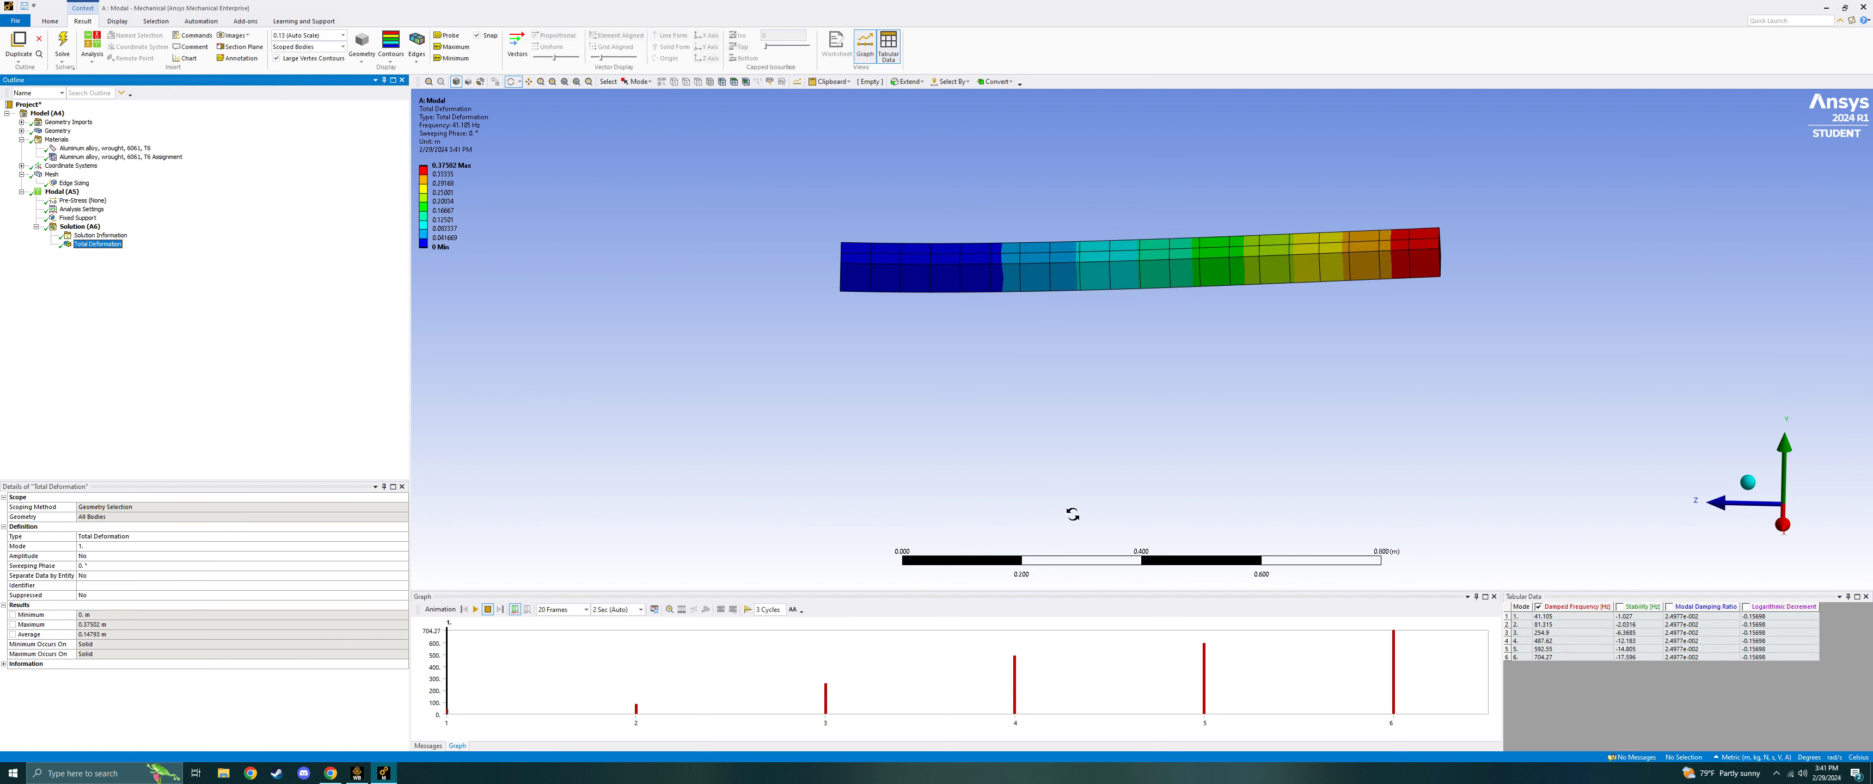
pyautogui.moveTo(1055, 454); pyautogui.dragTo(1054, 470)
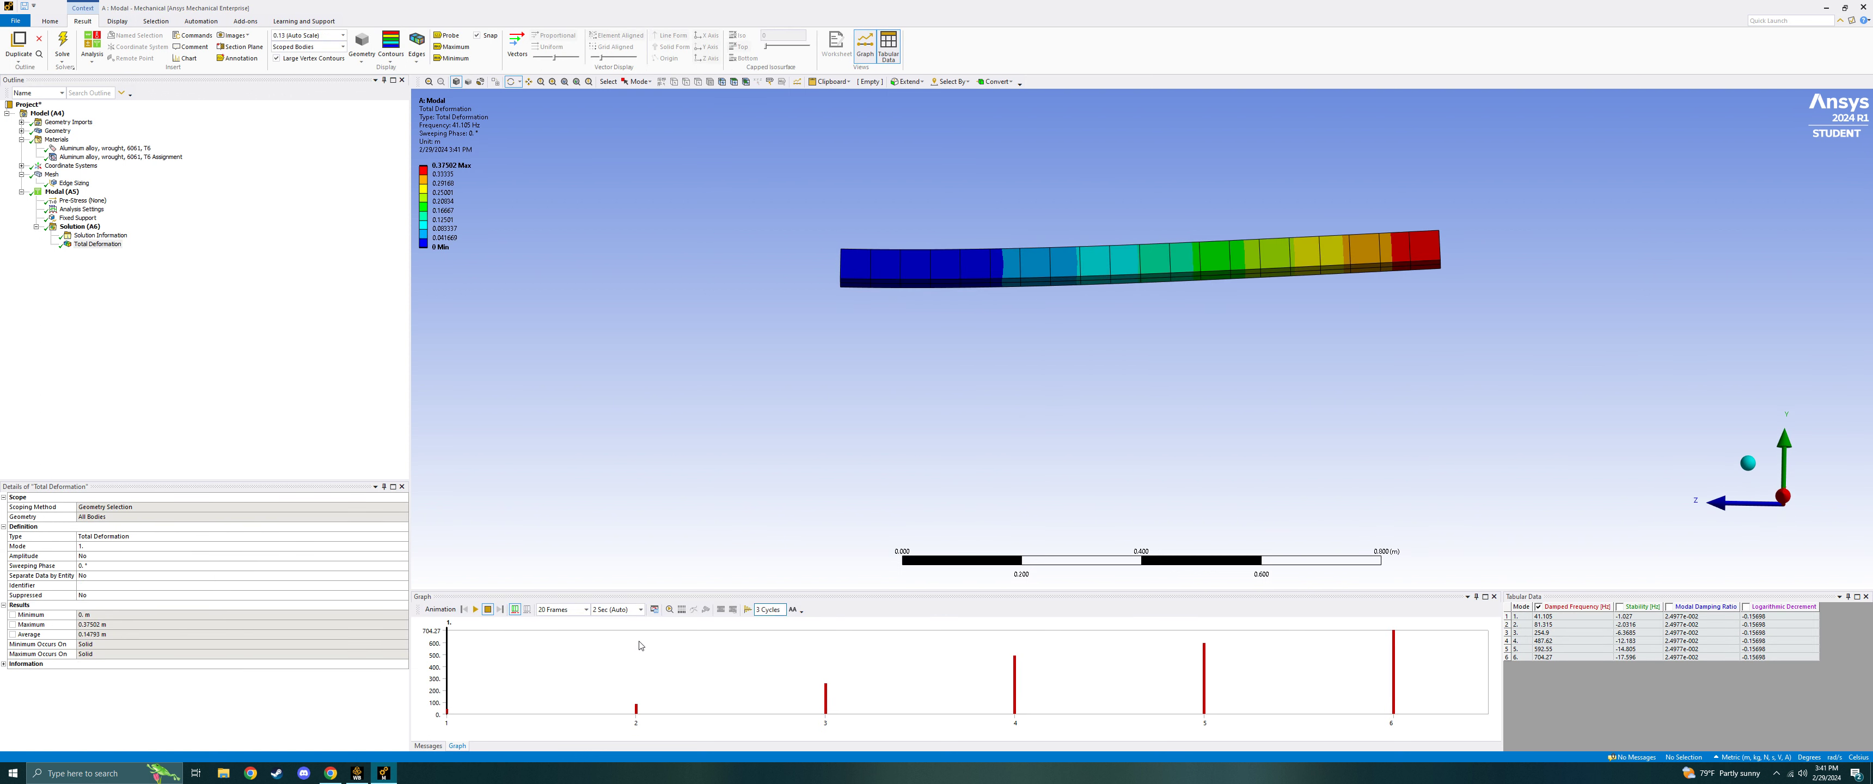
# Set the Total Deformation animation to 20 cycles and 100 frames over 4 Sec.
pyautogui.click(782, 610)
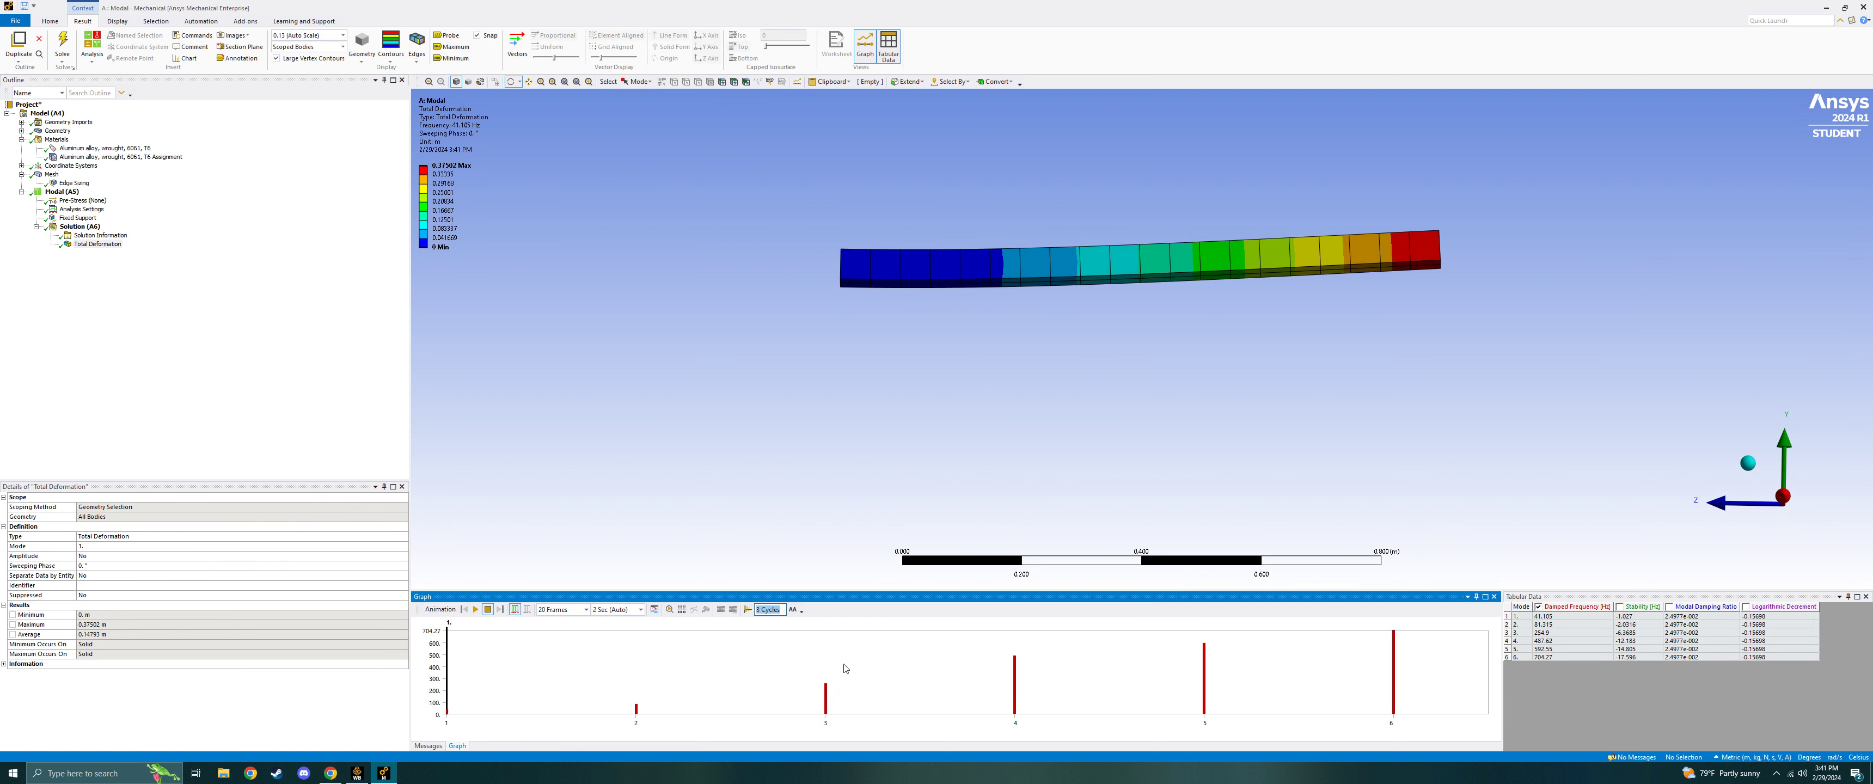
pyautogui.write('20')
pyautogui.press('Return')
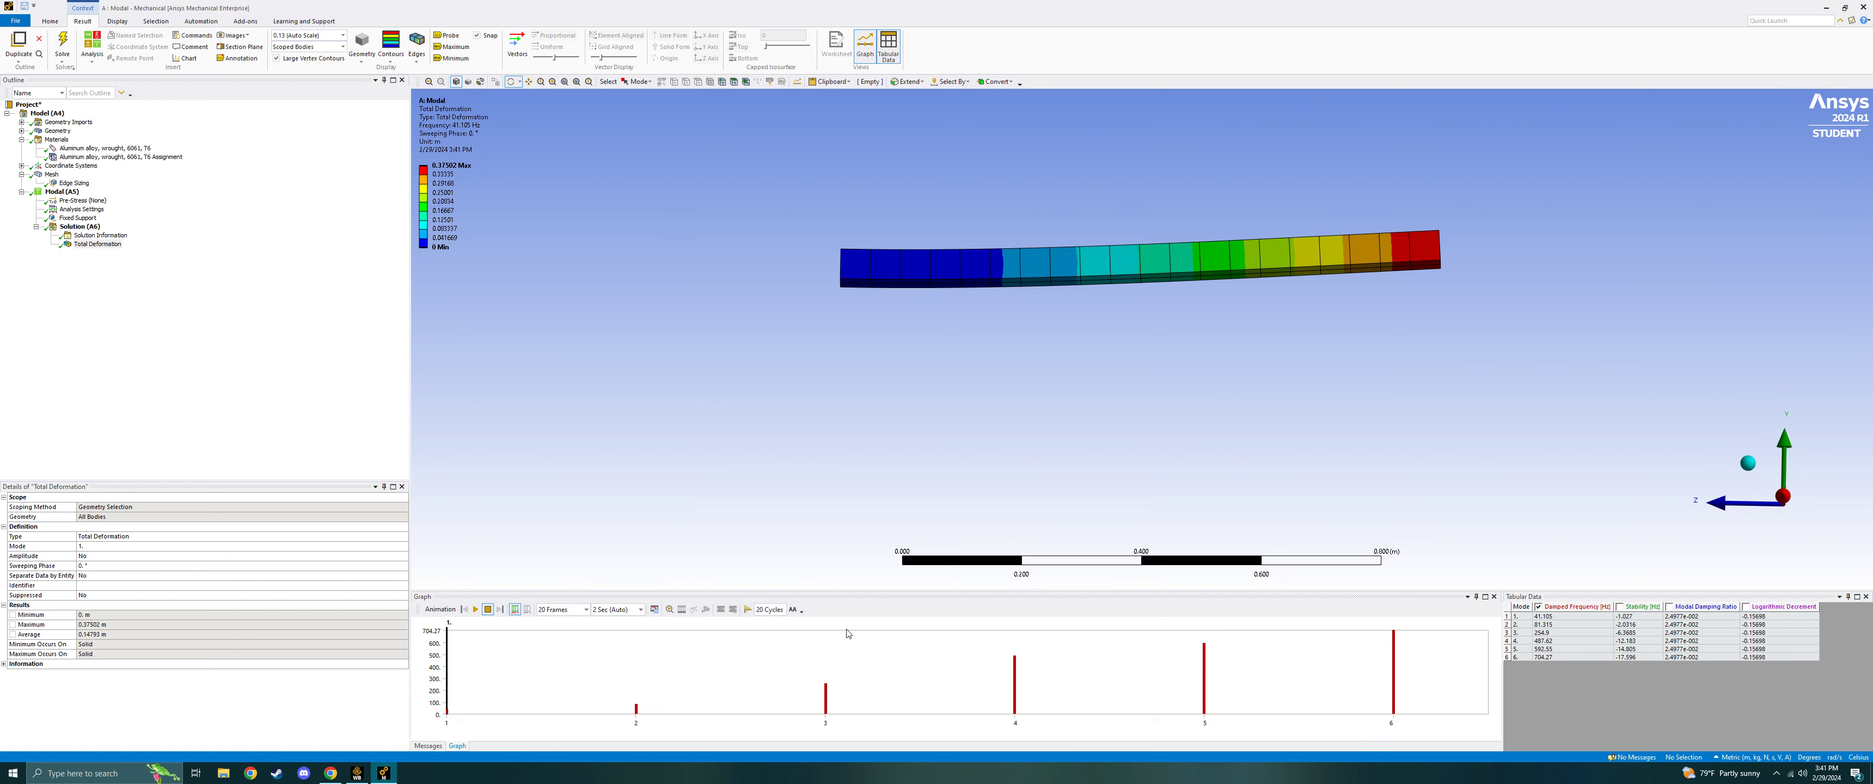
pyautogui.click(782, 609)
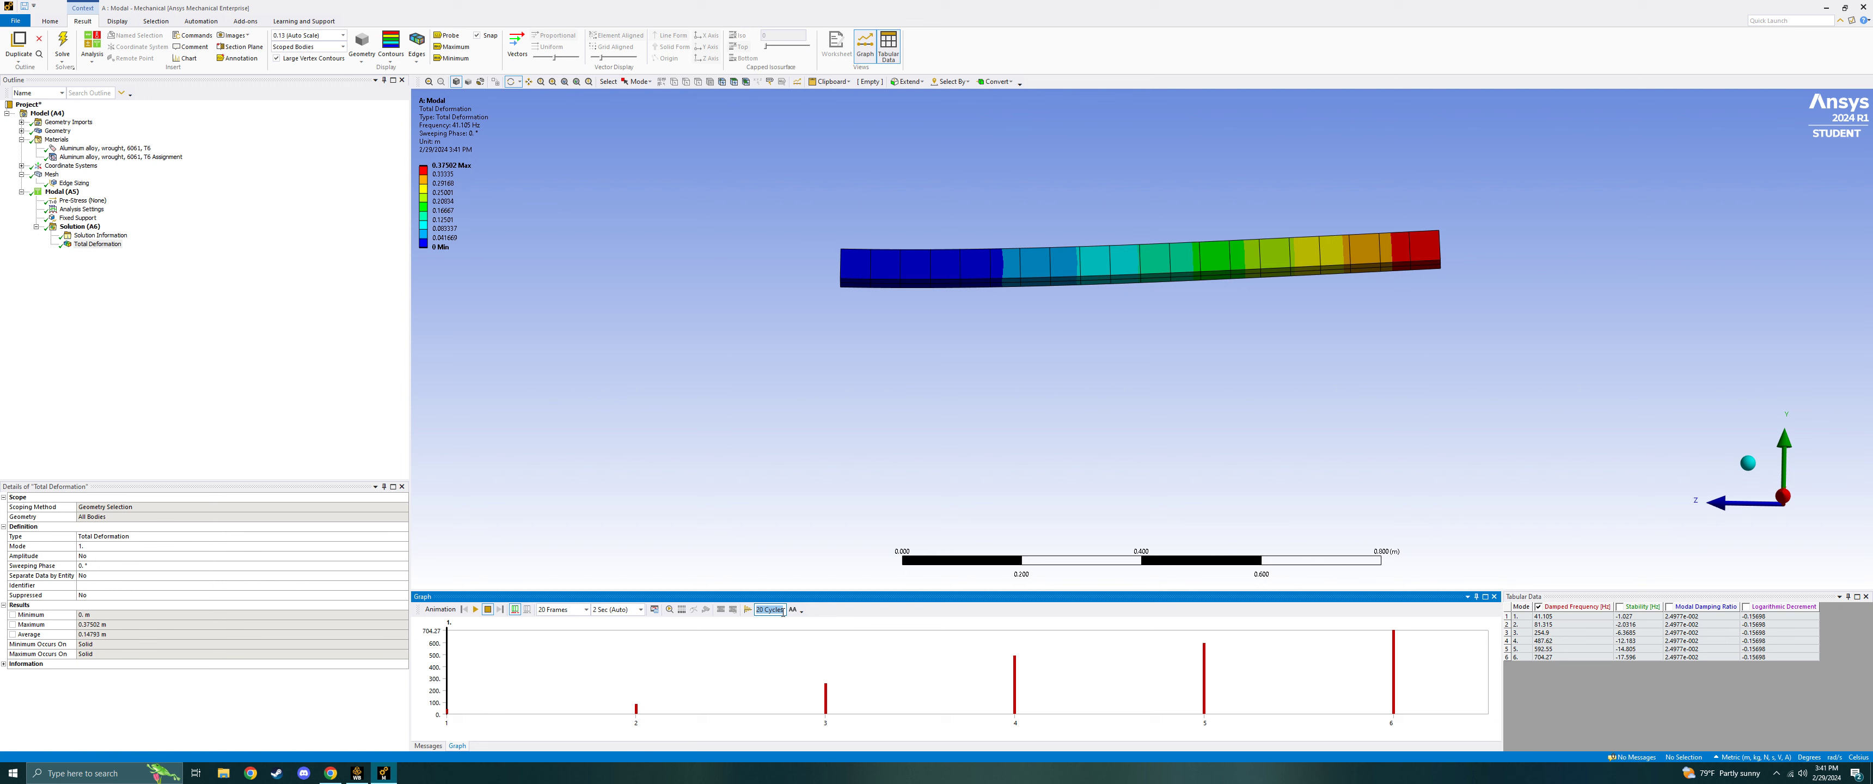
pyautogui.press('Return')
pyautogui.click(625, 609)
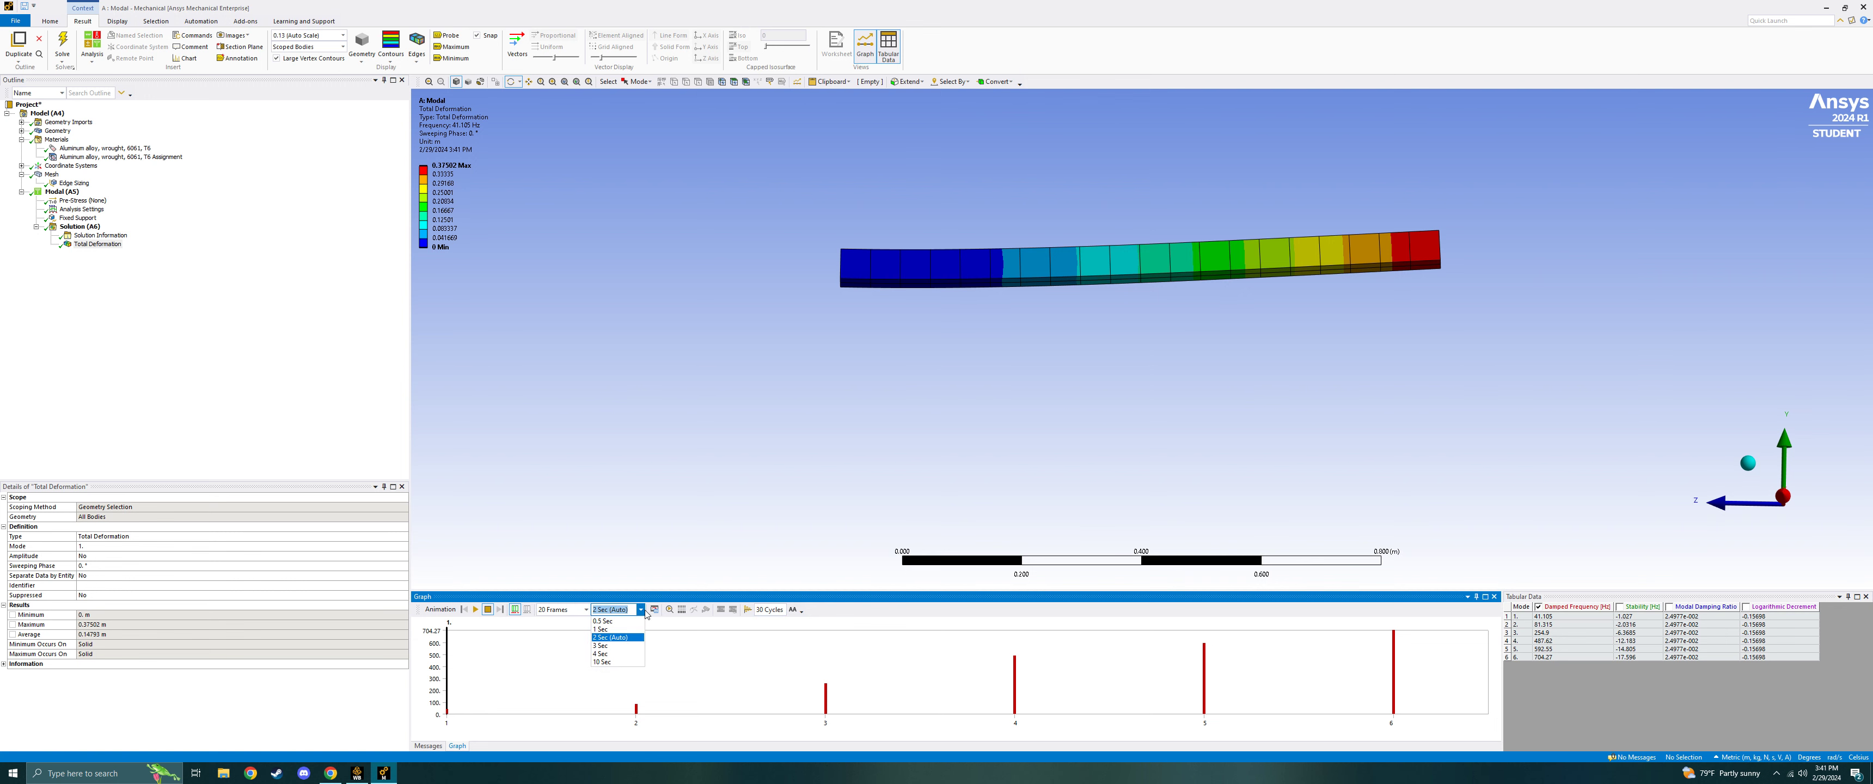
pyautogui.click(627, 655)
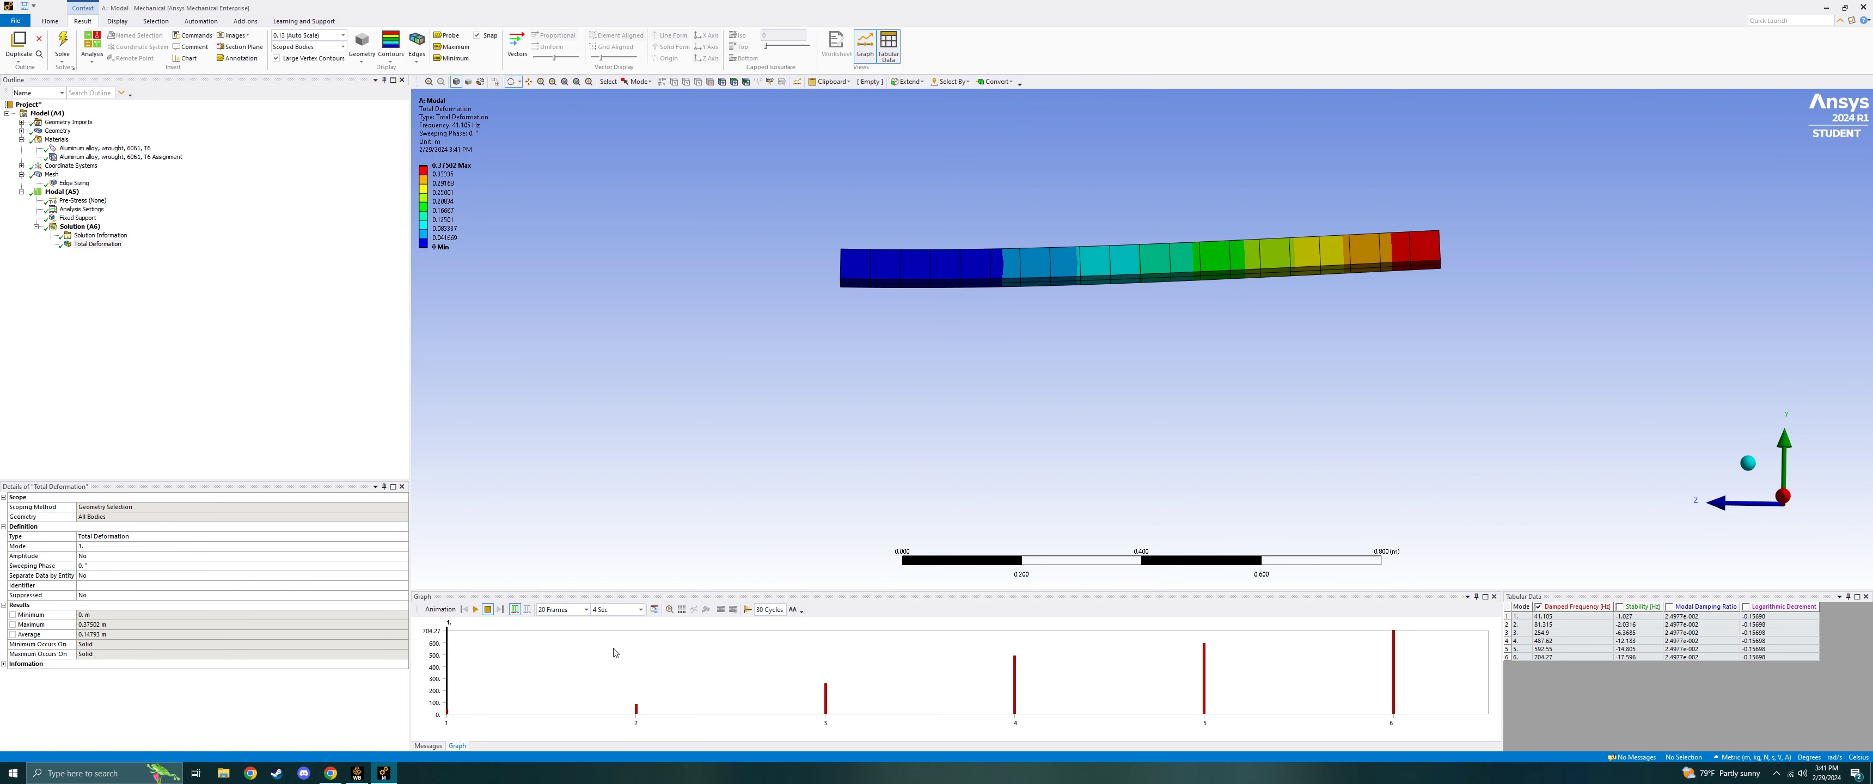
pyautogui.click(586, 610)
pyautogui.click(561, 662)
# Play the 4 Sec damped deformation animation twice, stopping it after each viewing.
pyautogui.click(475, 610)
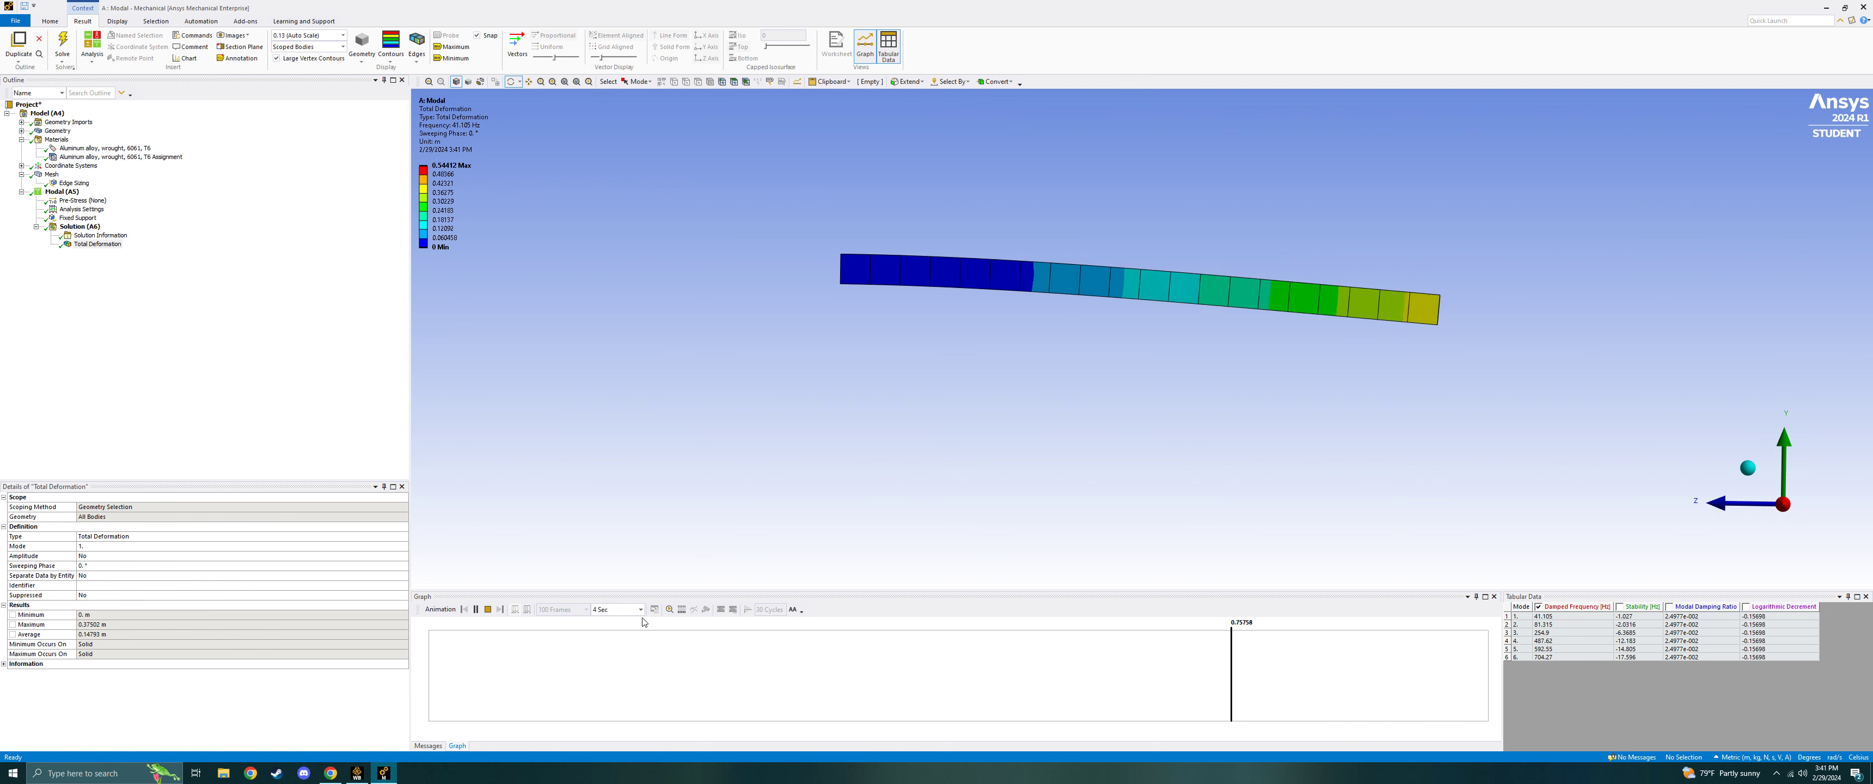
pyautogui.click(489, 610)
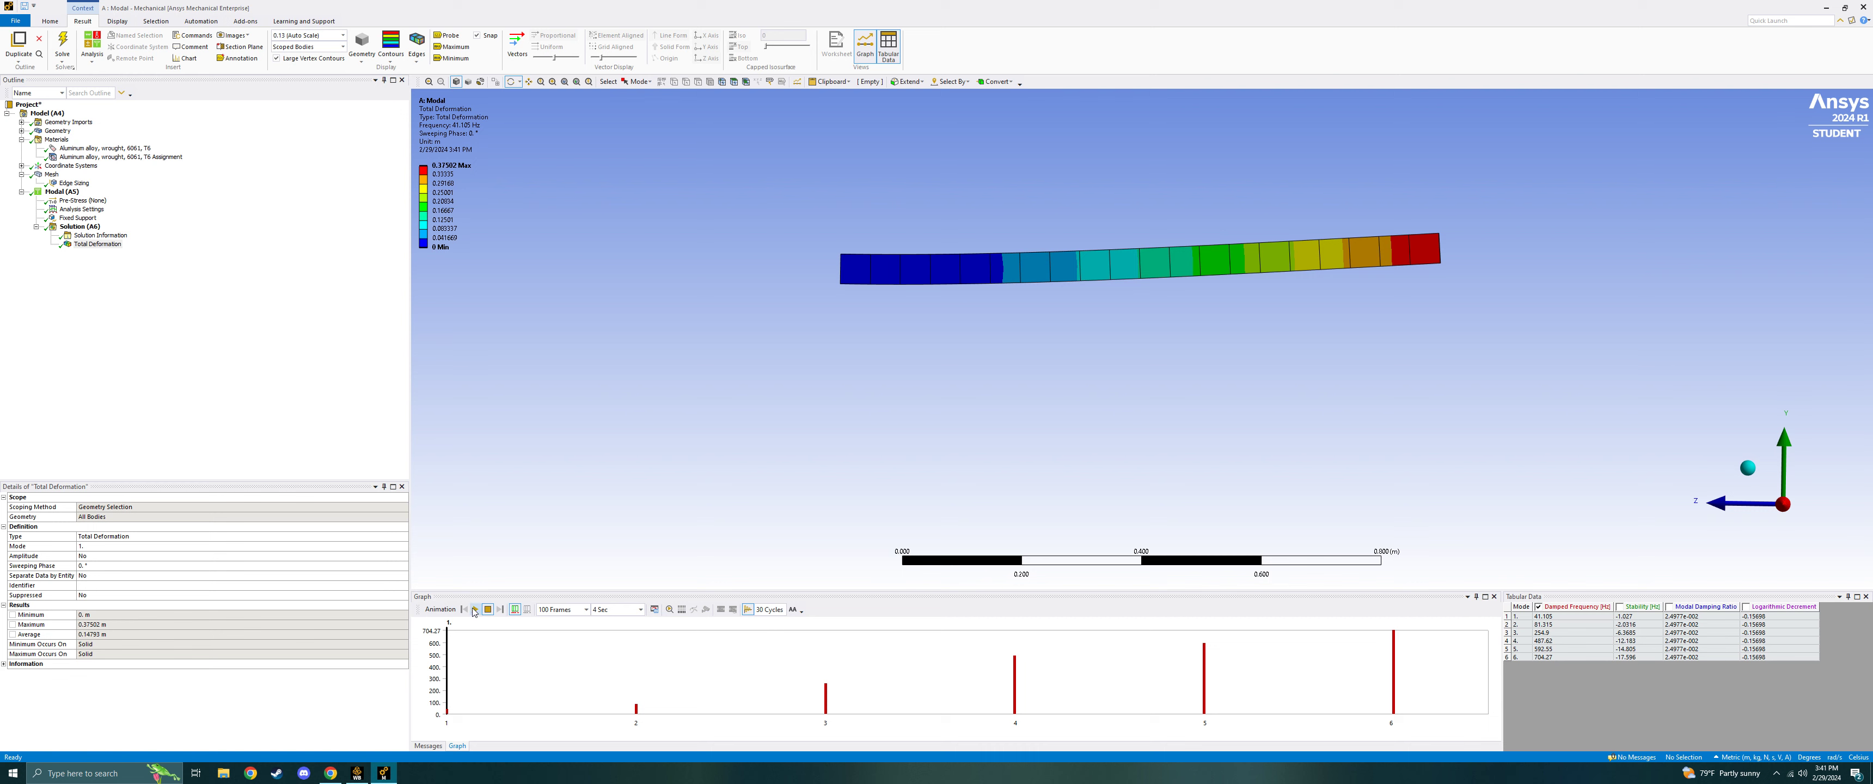
pyautogui.click(477, 611)
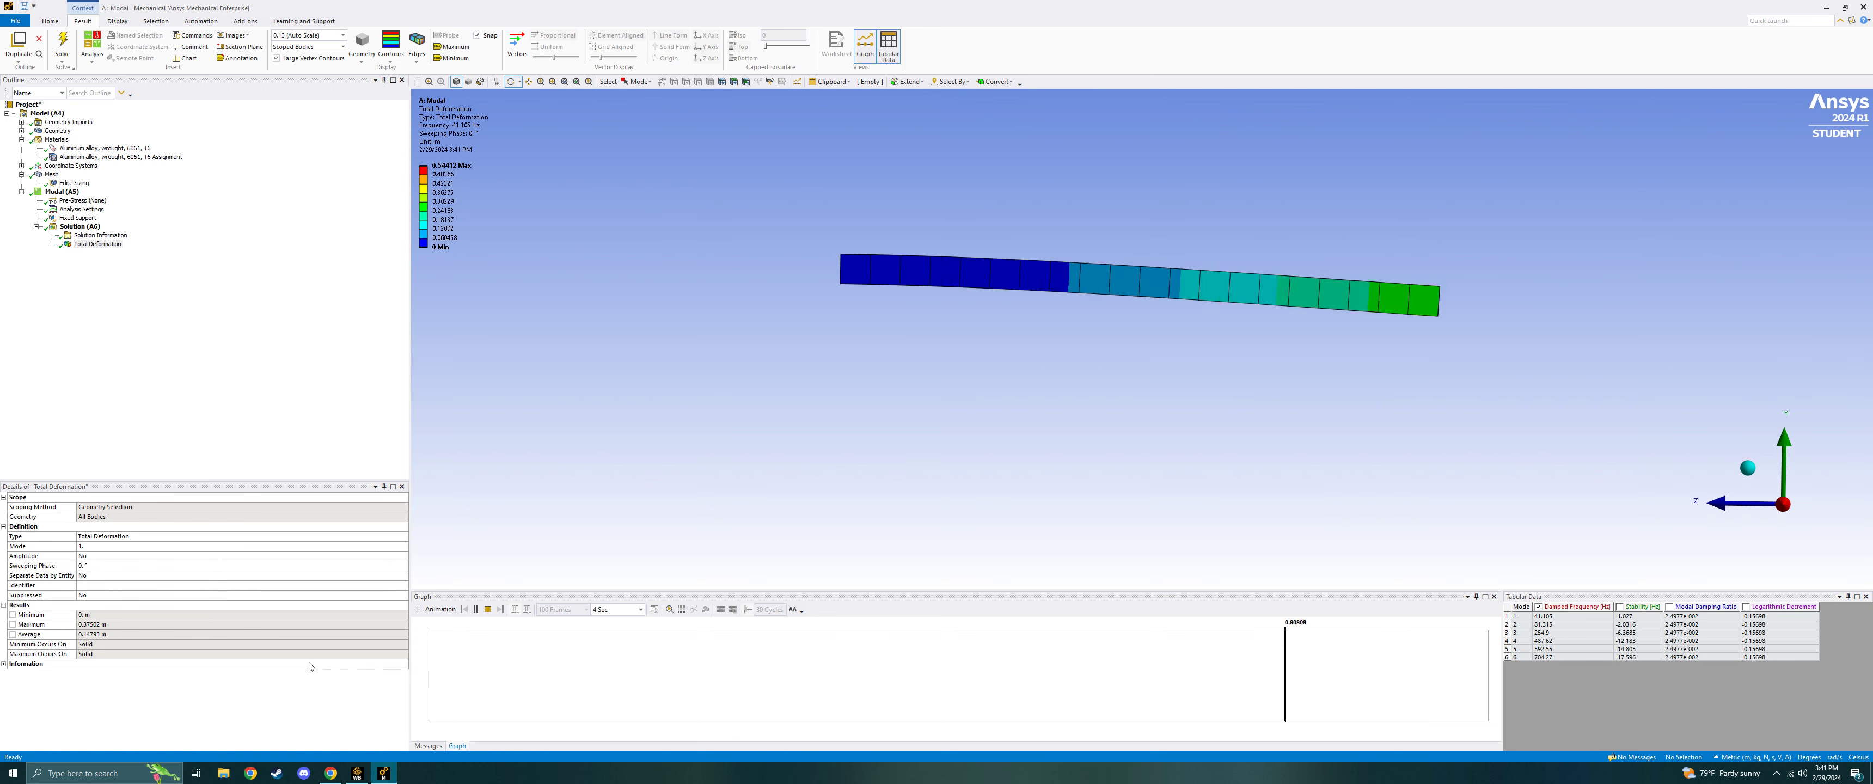
pyautogui.click(488, 610)
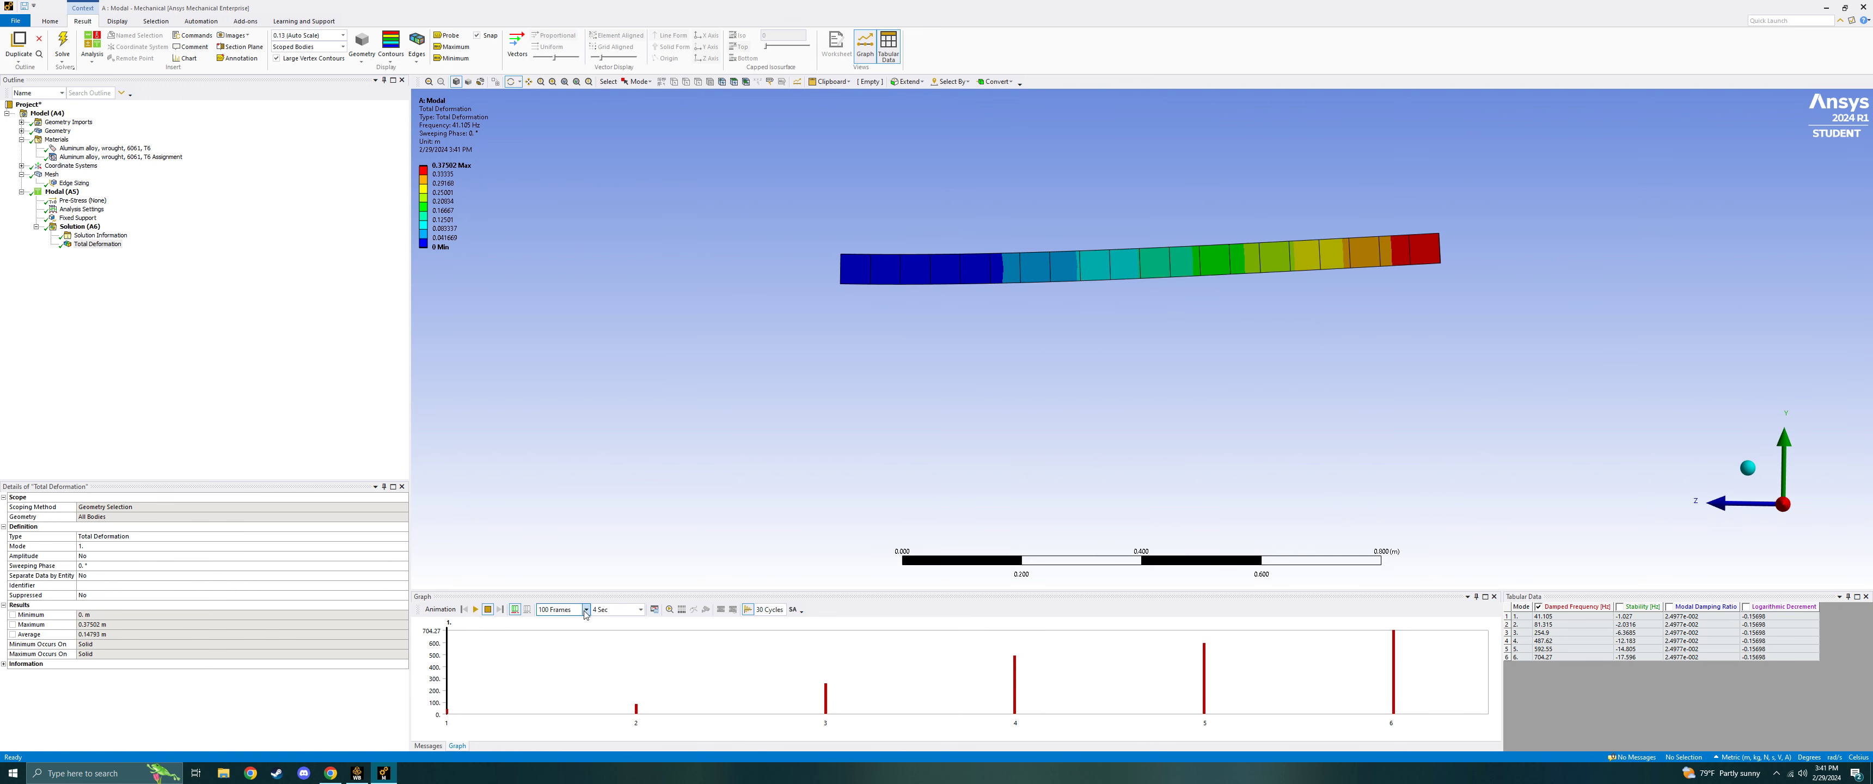
# Change the animation duration to 10 Sec and the number of cycles to 5.
pyautogui.click(640, 609)
pyautogui.click(602, 662)
pyautogui.moveTo(755, 615); pyautogui.dragTo(789, 615)
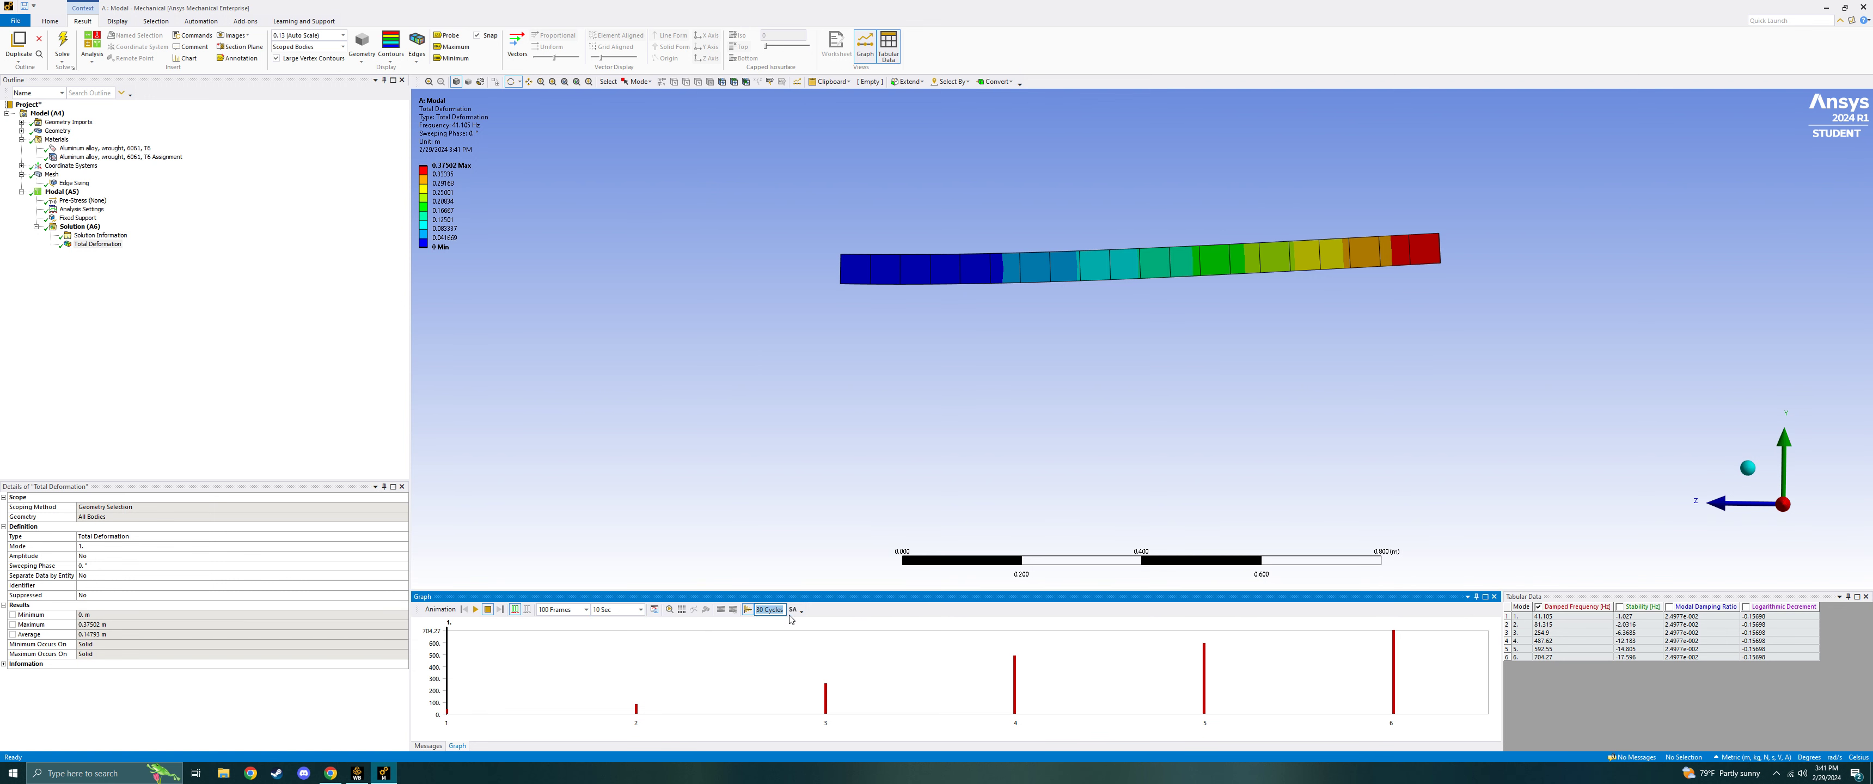
pyautogui.write('5')
pyautogui.press('Return')
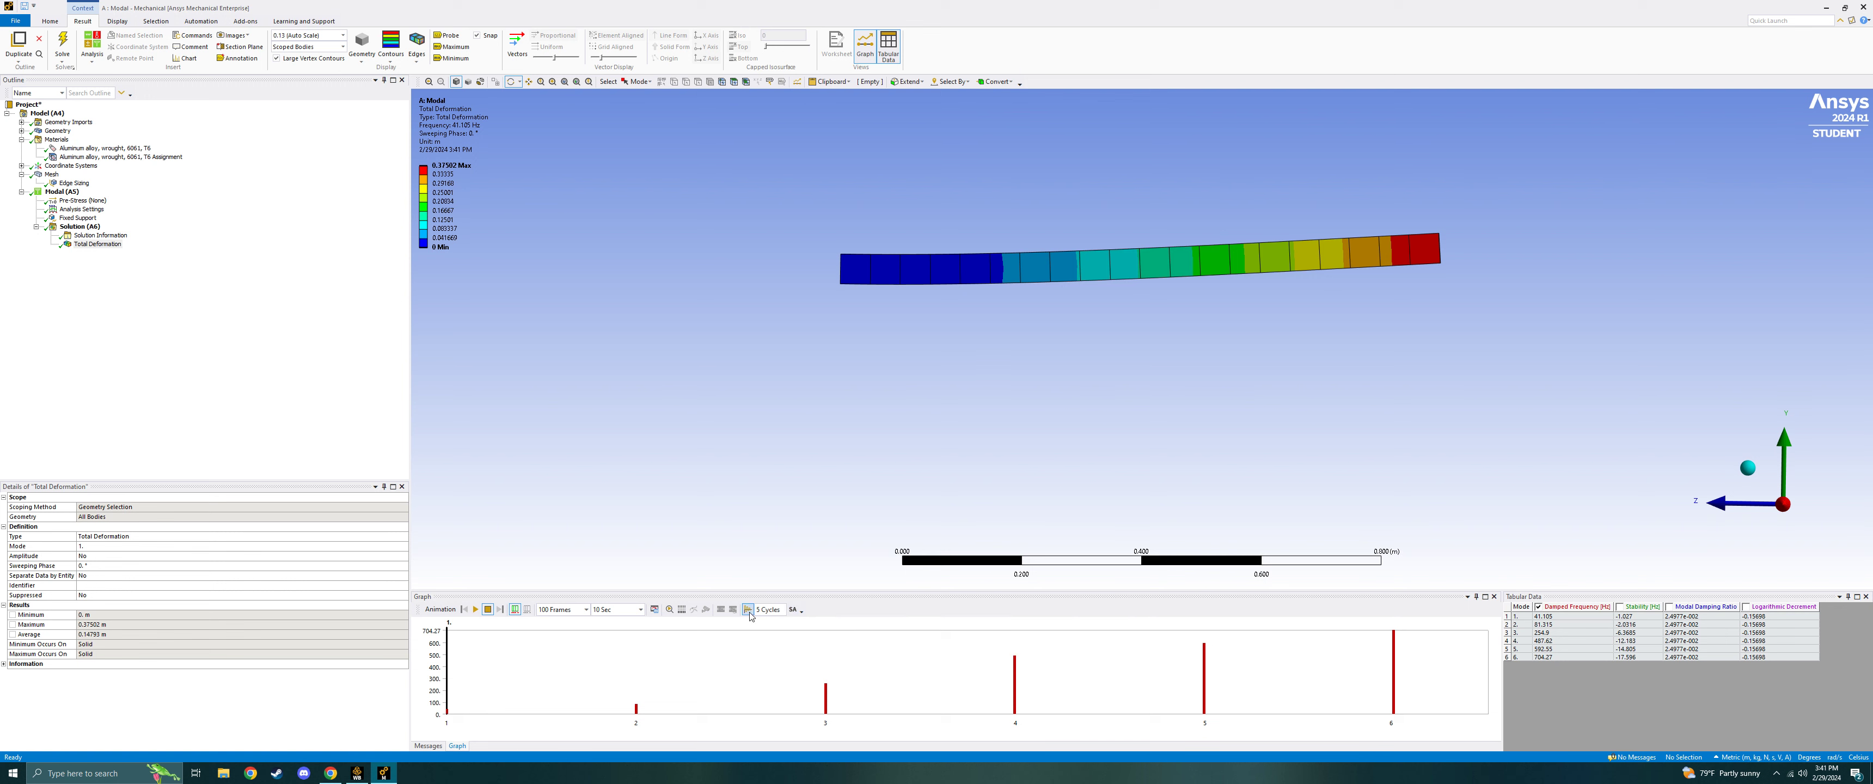
# Play the 5-cycle deformation animation, view the moving beam from other angles, and stop it.
pyautogui.click(475, 609)
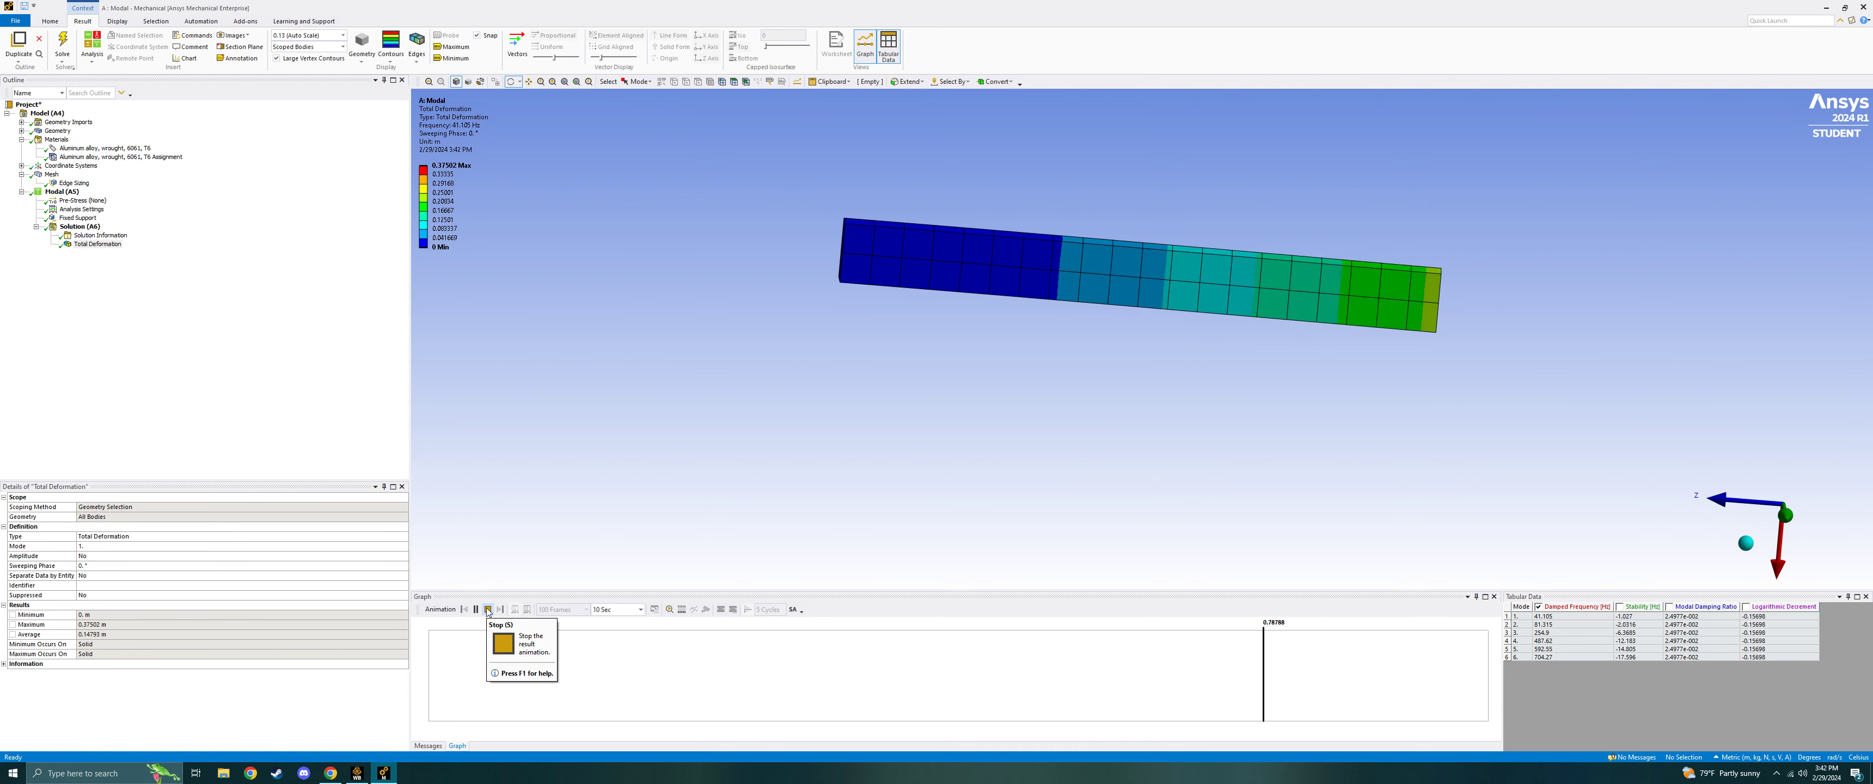
pyautogui.moveTo(1143, 253); pyautogui.dragTo(1119, 360)
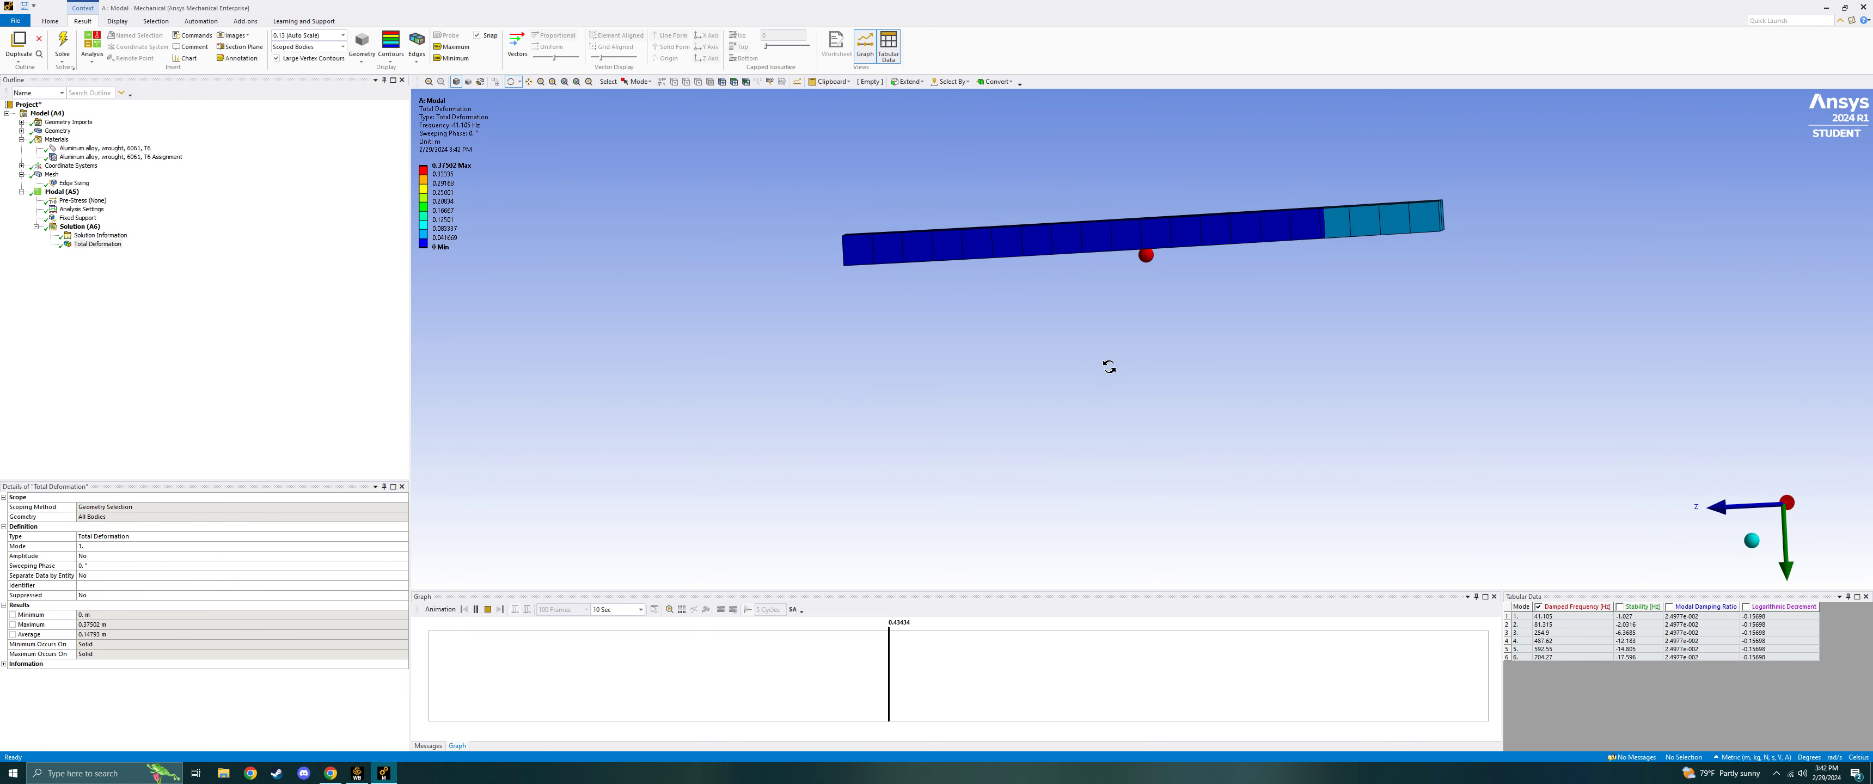
pyautogui.click(487, 610)
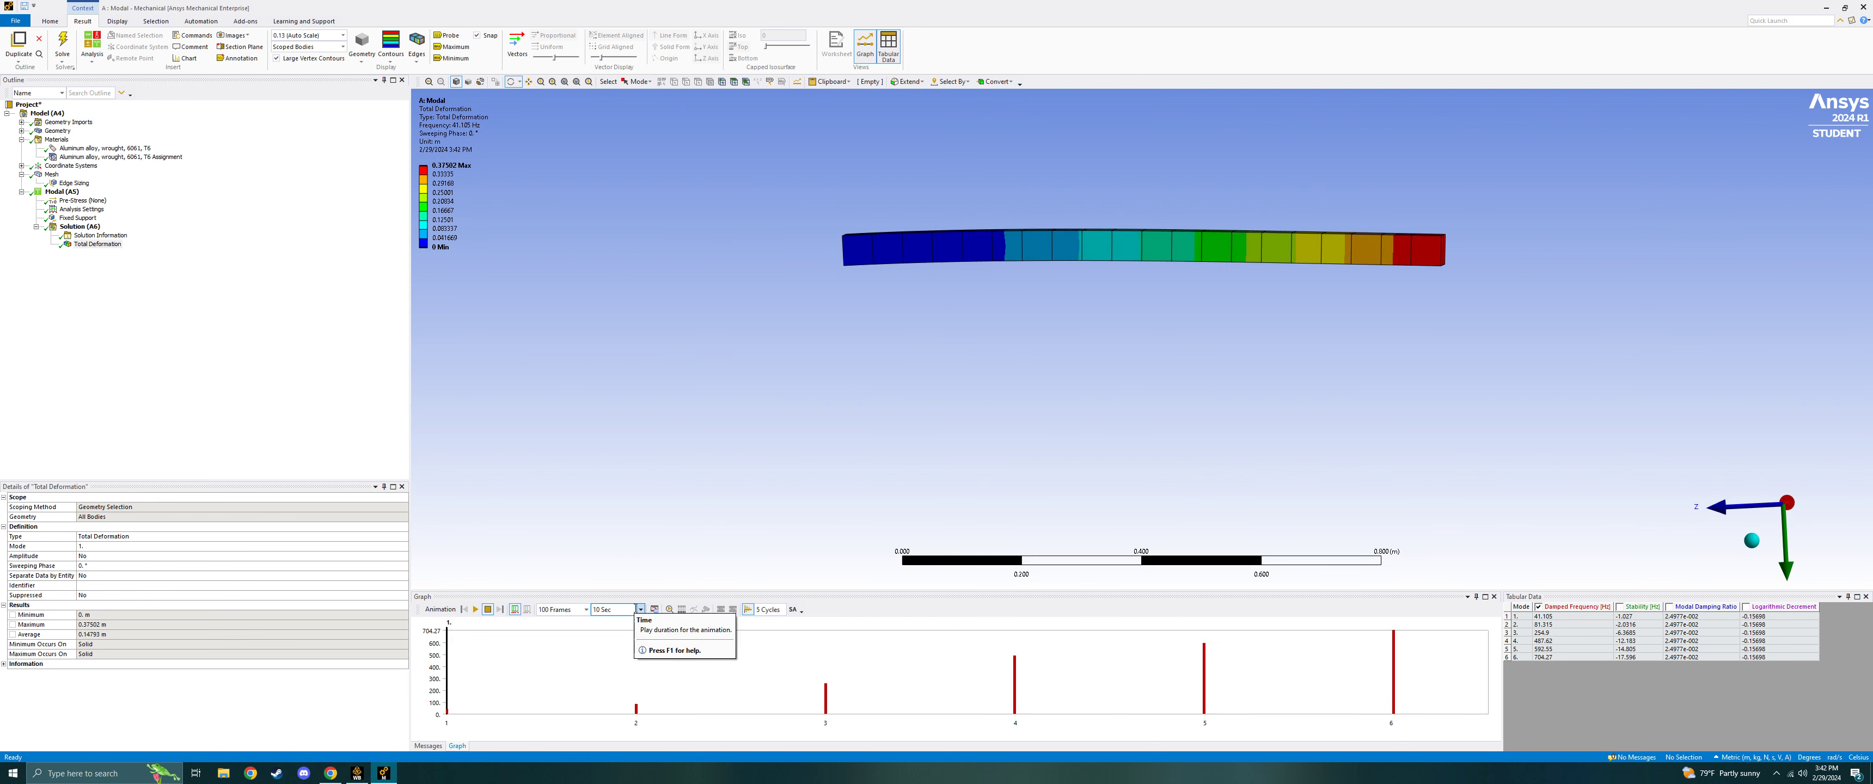
# Review the animation's duration and frame options and set the number of cycles to 10.
pyautogui.click(641, 611)
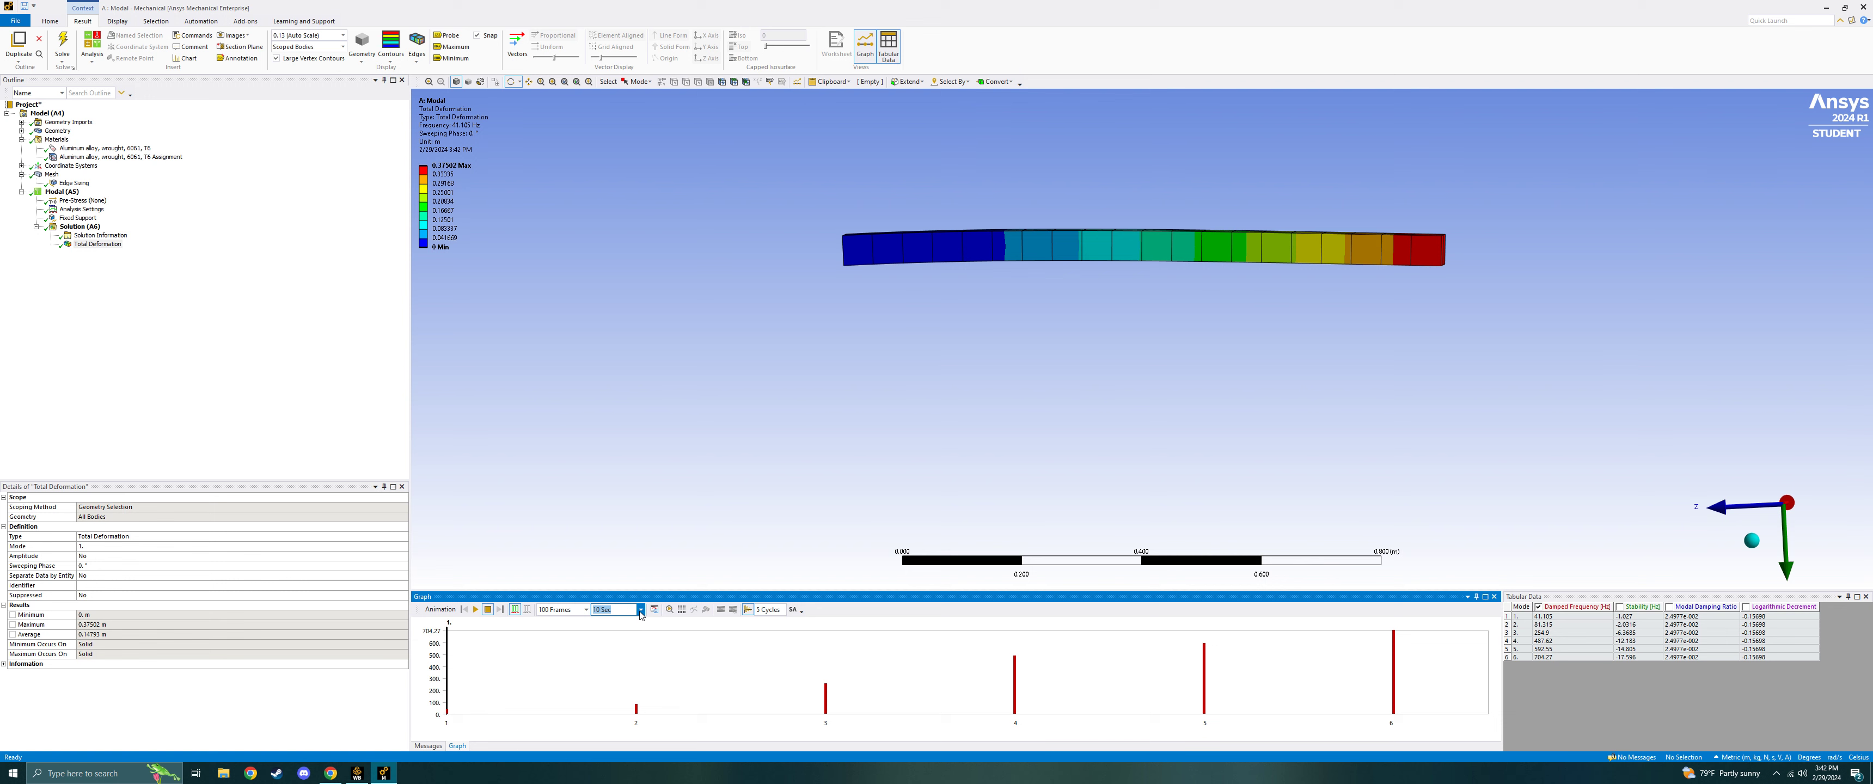
pyautogui.click(586, 611)
pyautogui.click(586, 611)
pyautogui.click(783, 611)
pyautogui.write('10')
pyautogui.press('Return')
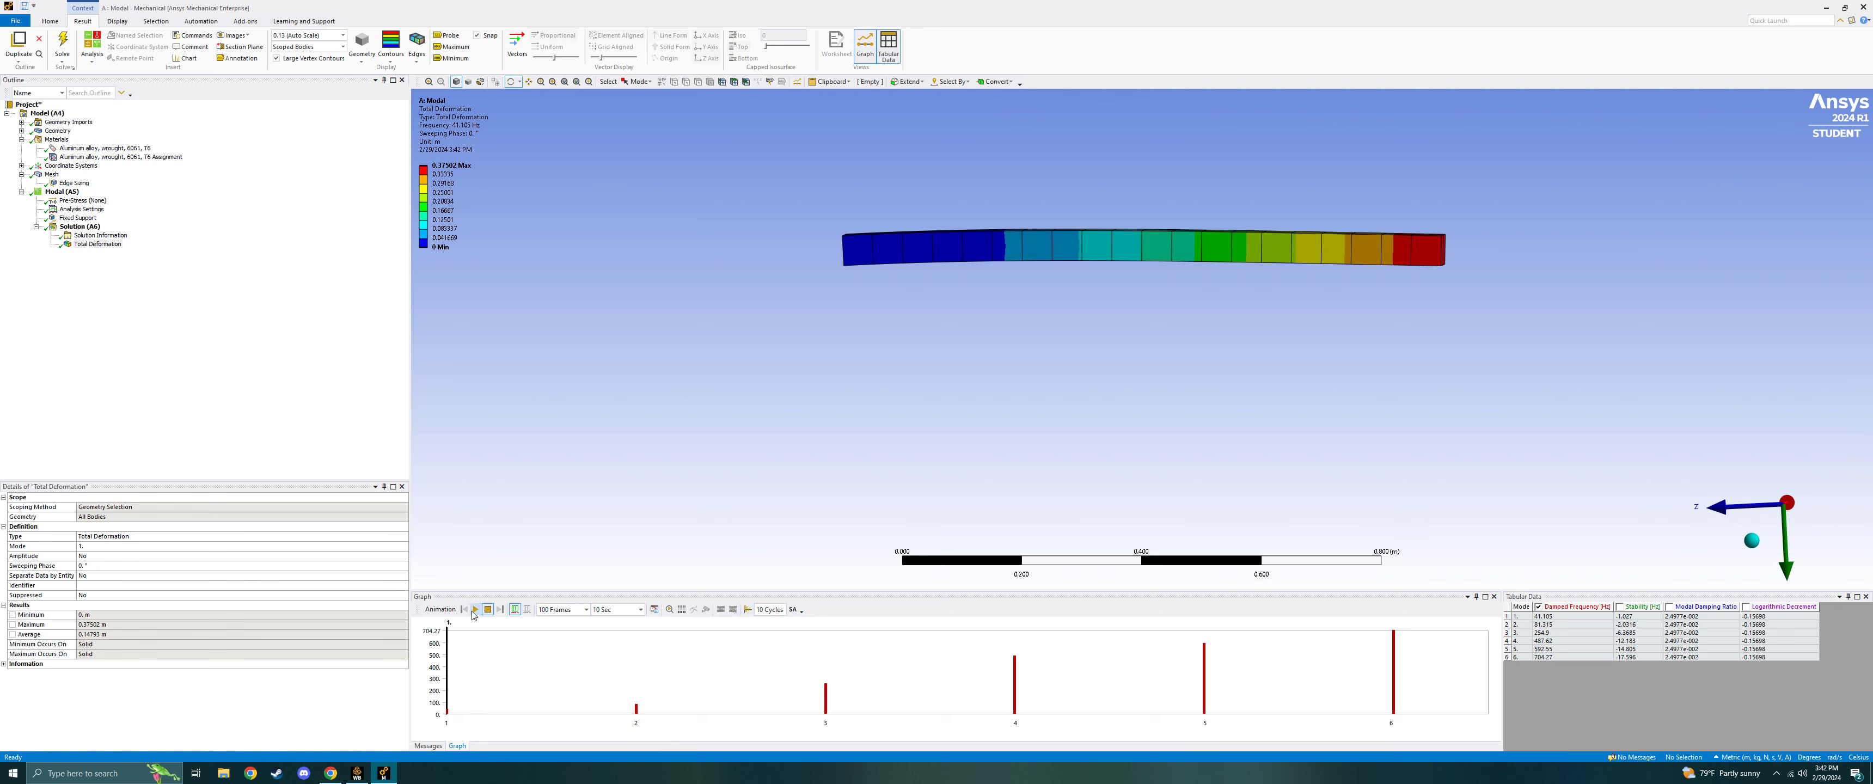
# Play and stop the 10-cycle animation, and align the view of the beam along the X axis.
pyautogui.click(475, 611)
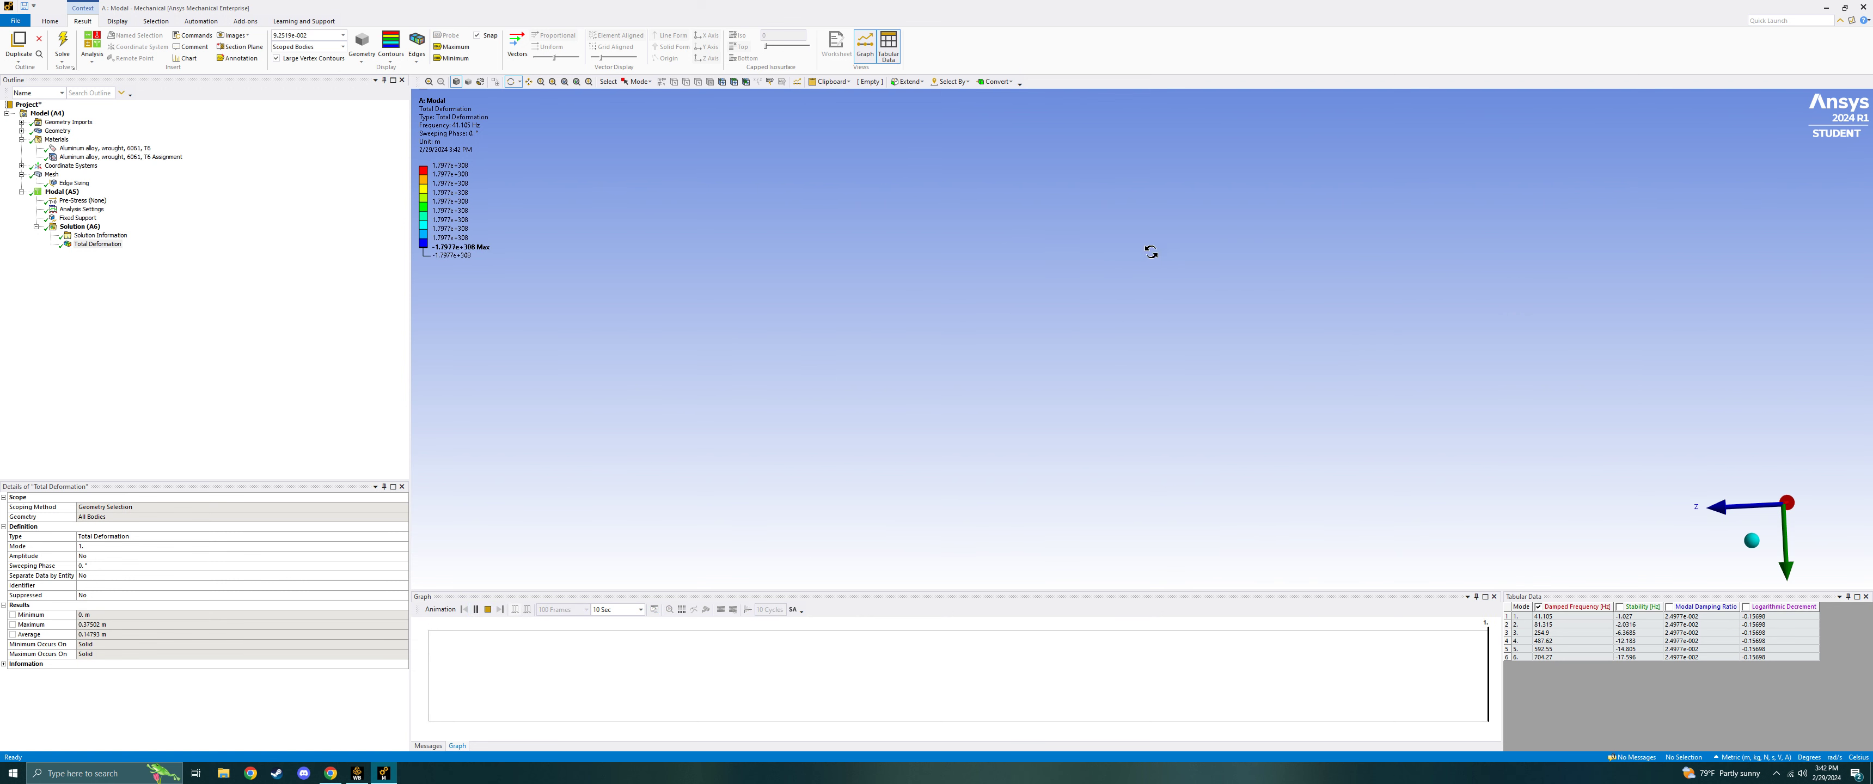
pyautogui.moveTo(922, 426); pyautogui.dragTo(906, 312, button='middle')
pyautogui.click(489, 612)
pyautogui.moveTo(873, 365); pyautogui.dragTo(1156, 324, button='middle')
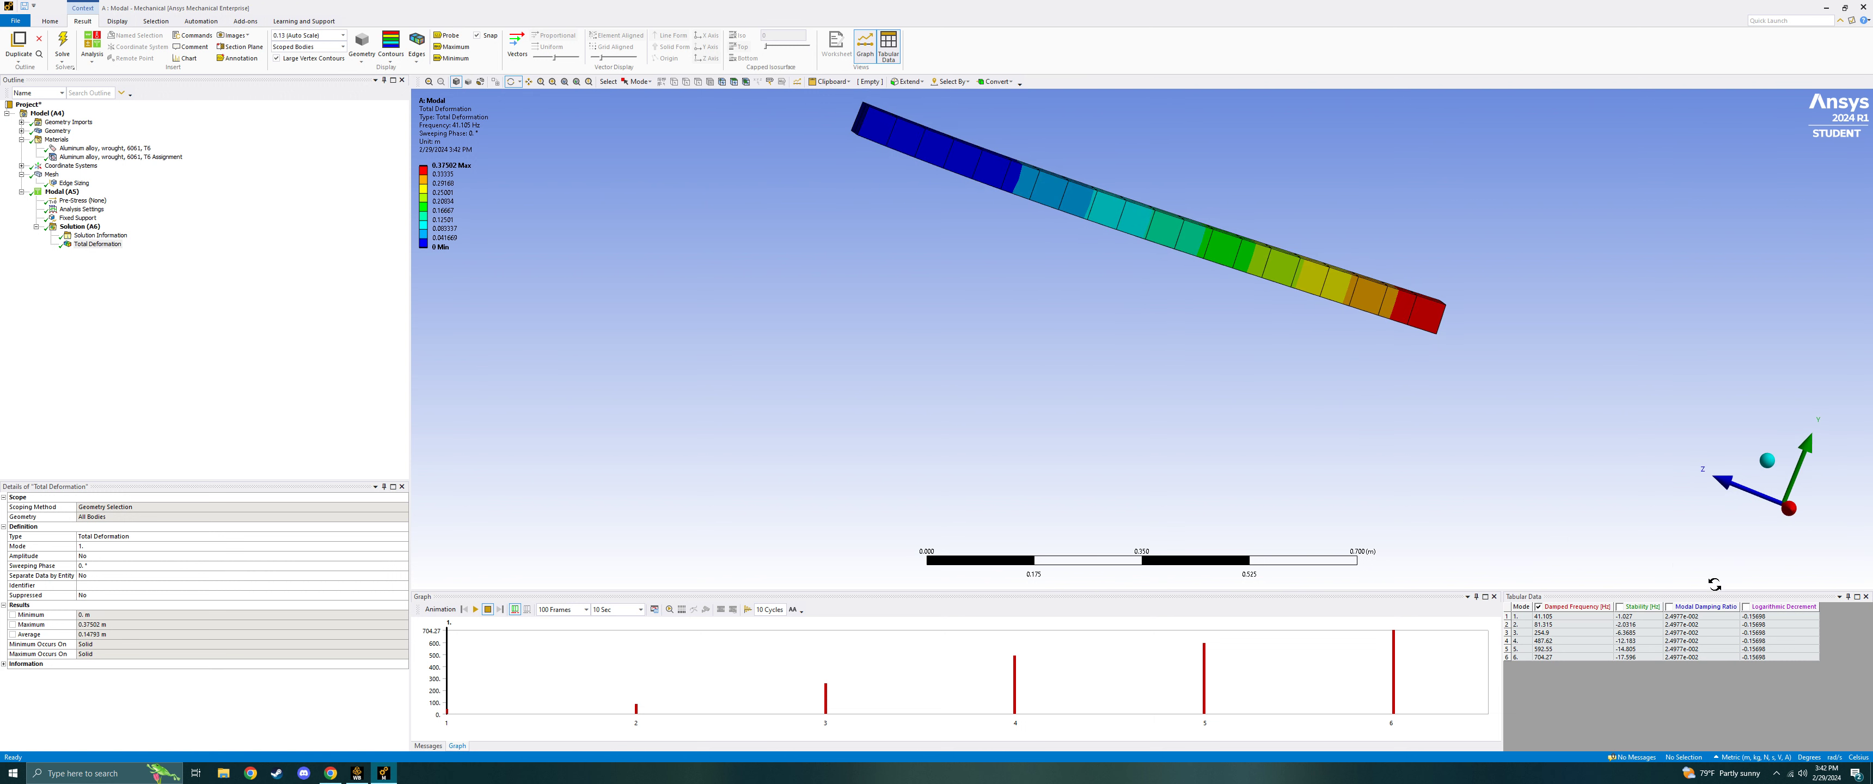
pyautogui.click(1788, 512)
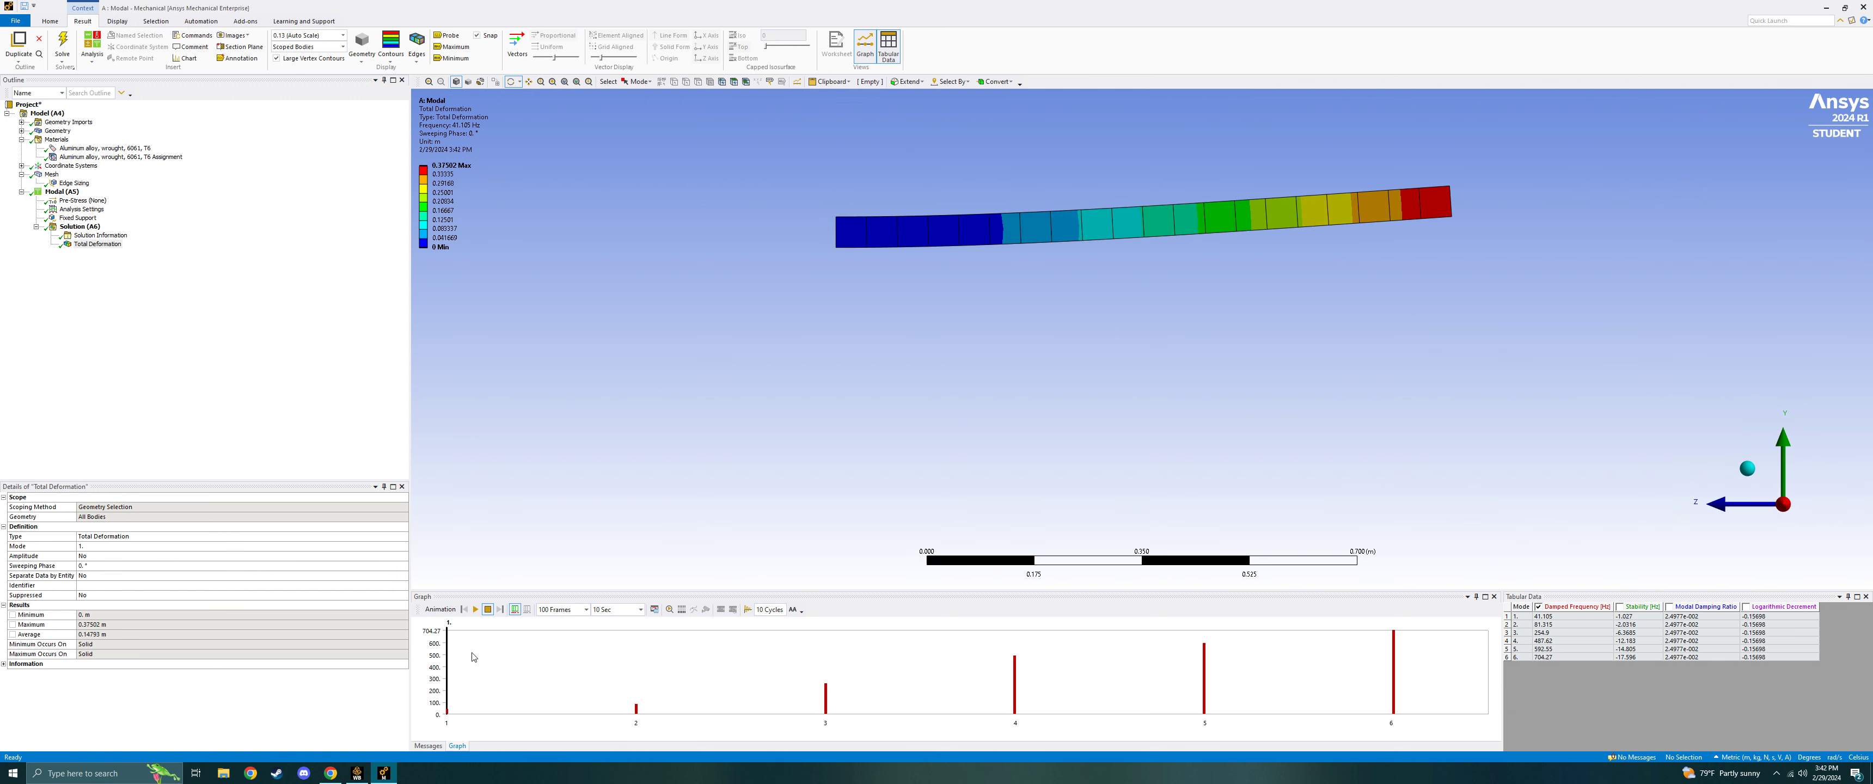
# Replay and stop the animation in the side view, turn on time decay for complex animation, and play it again.
pyautogui.click(474, 611)
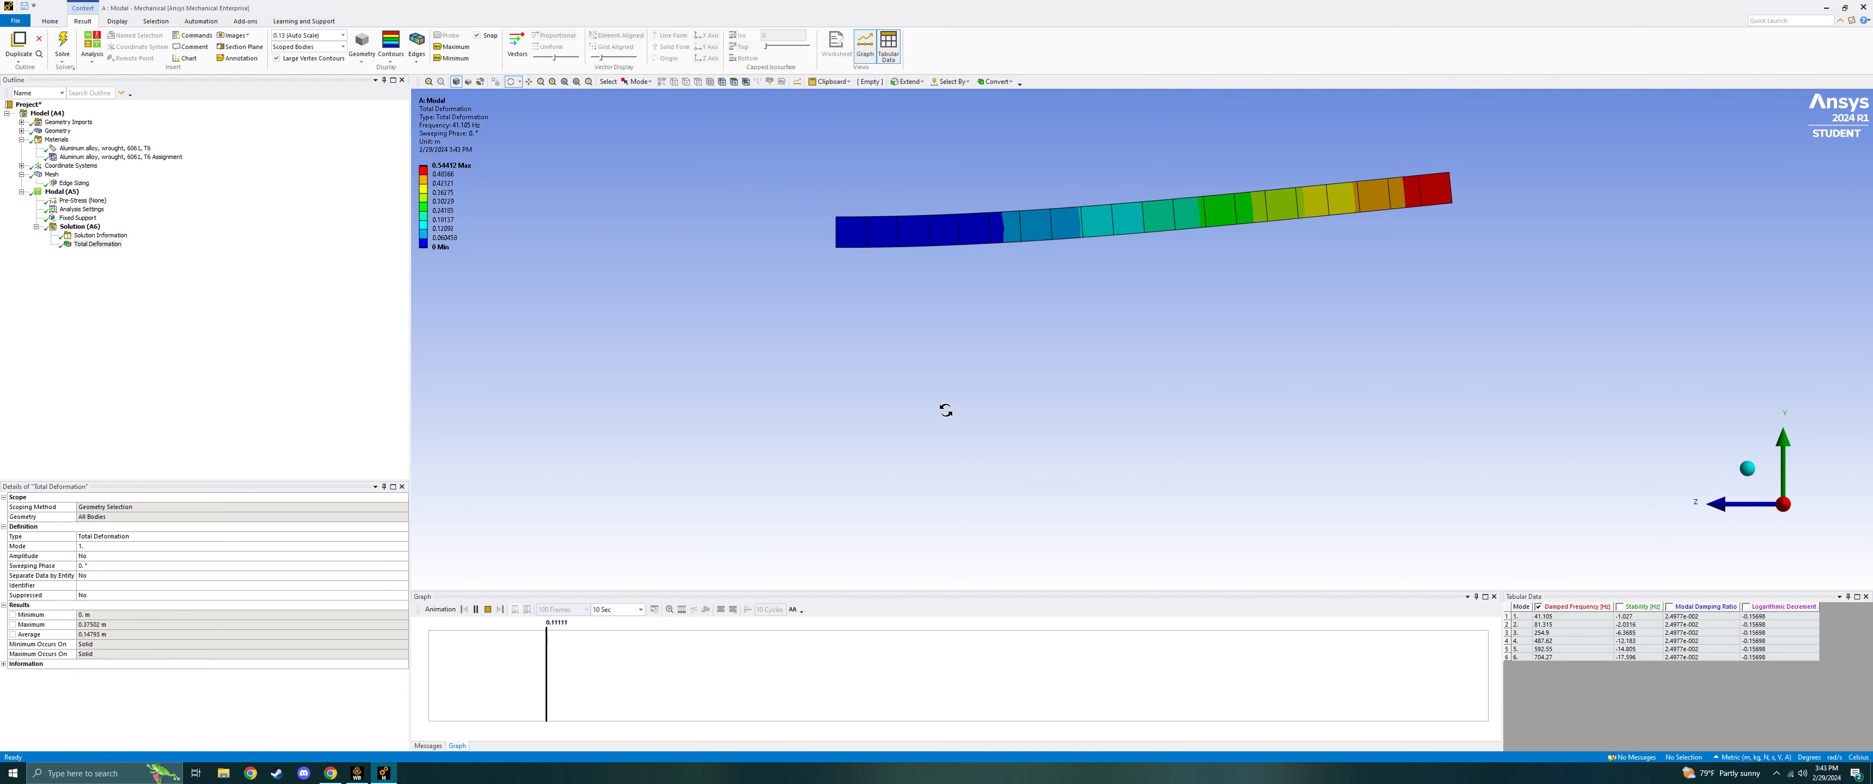
pyautogui.click(487, 609)
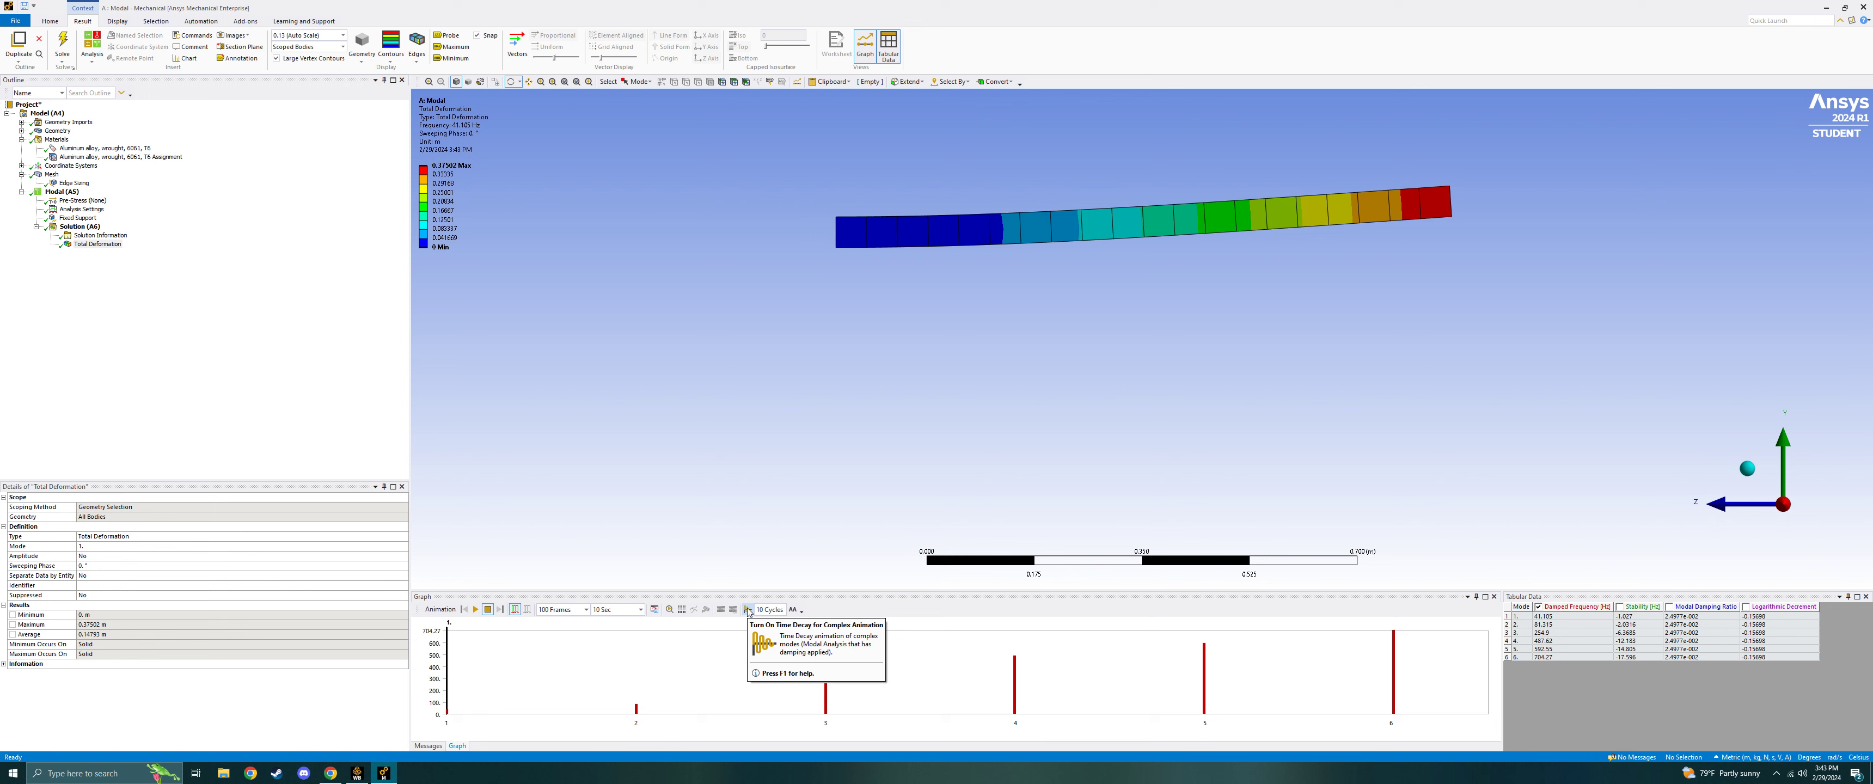
pyautogui.click(748, 610)
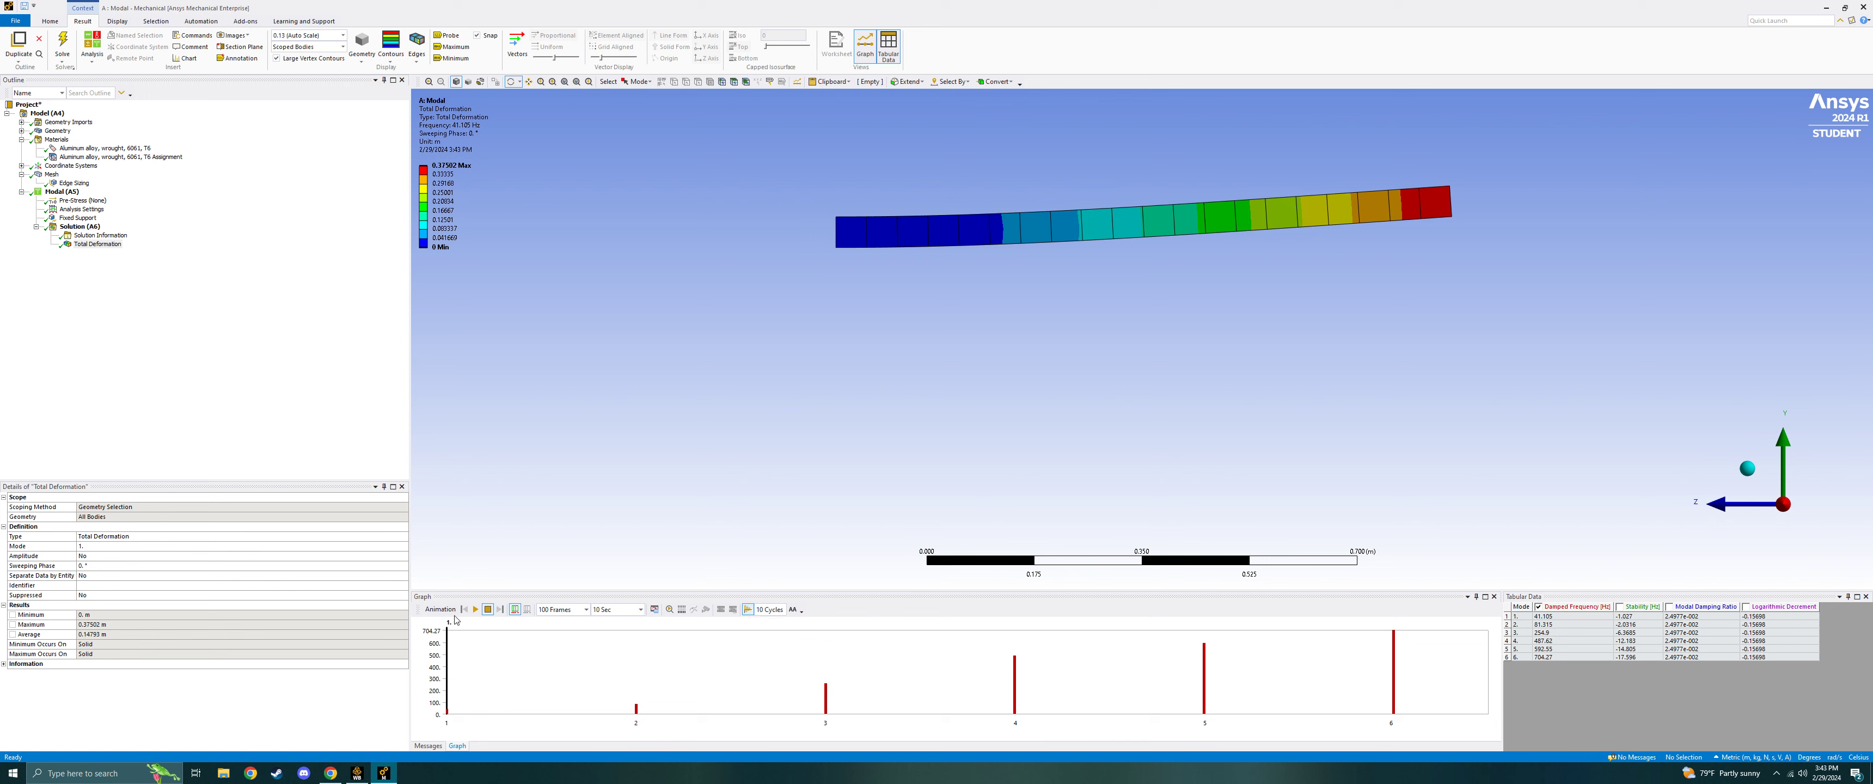
pyautogui.click(477, 611)
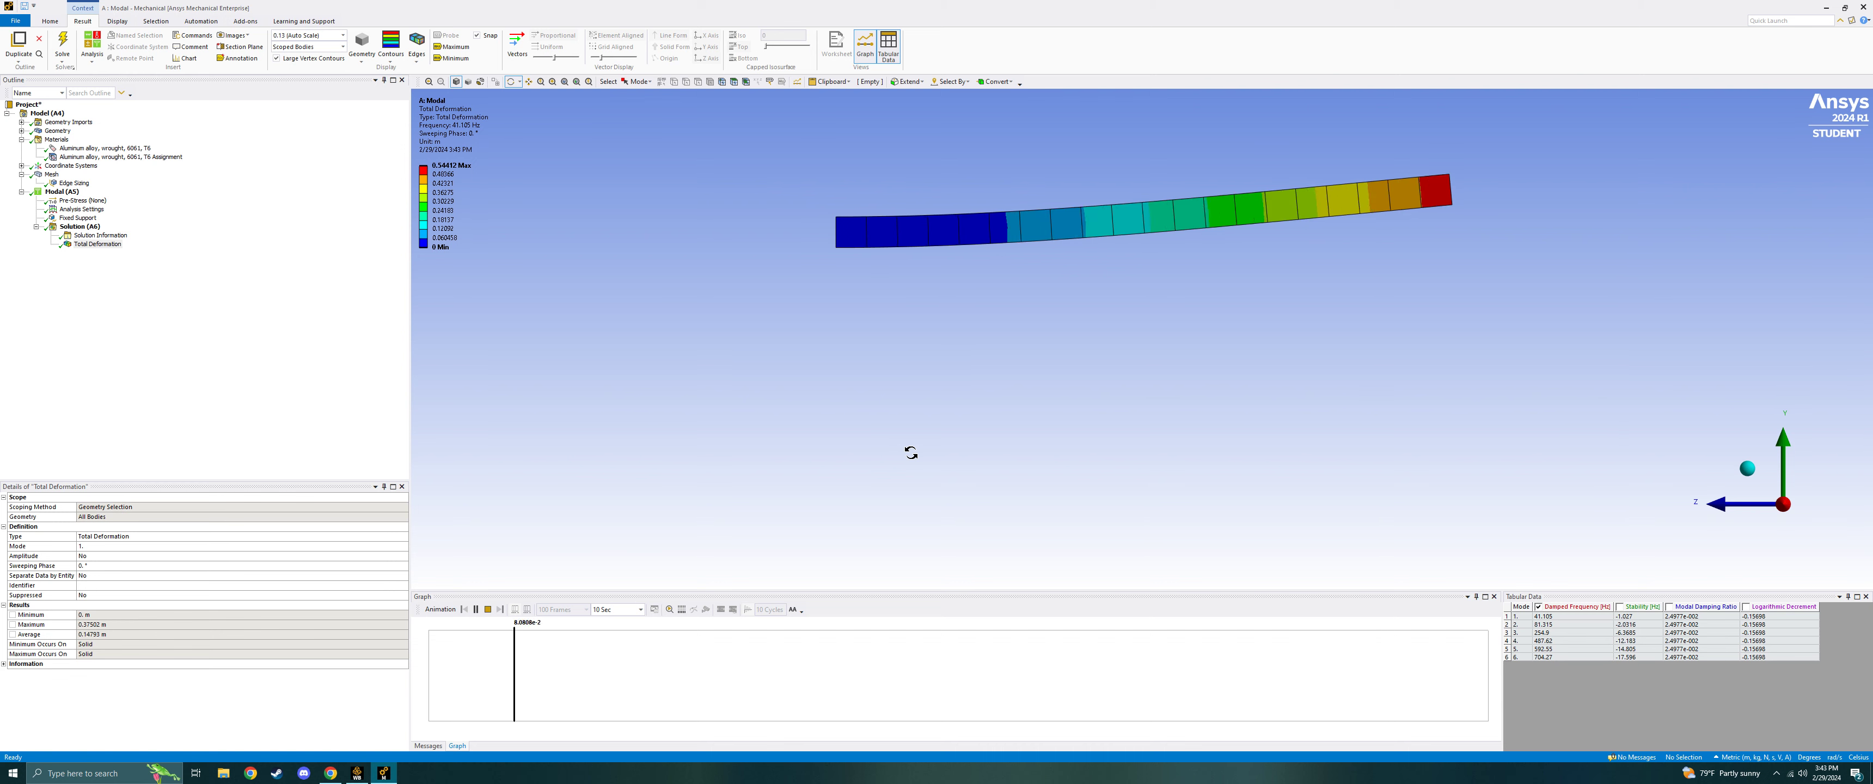
# Stop the deformation animation and set it to 20 frames with a duration of 2 Sec (Auto).
pyautogui.click(488, 610)
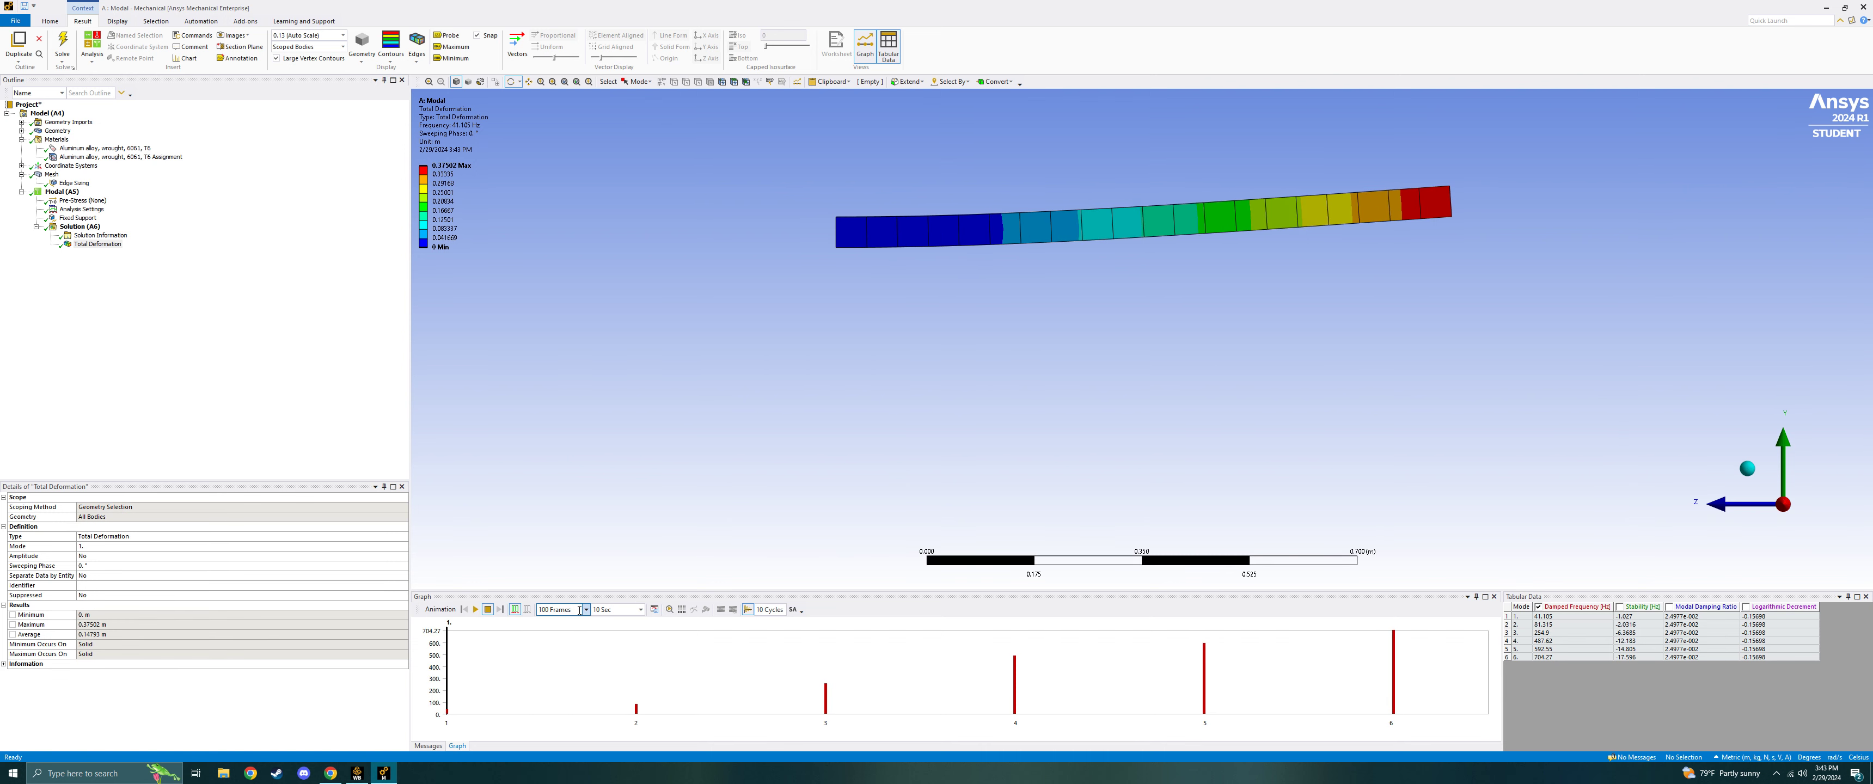
pyautogui.click(587, 611)
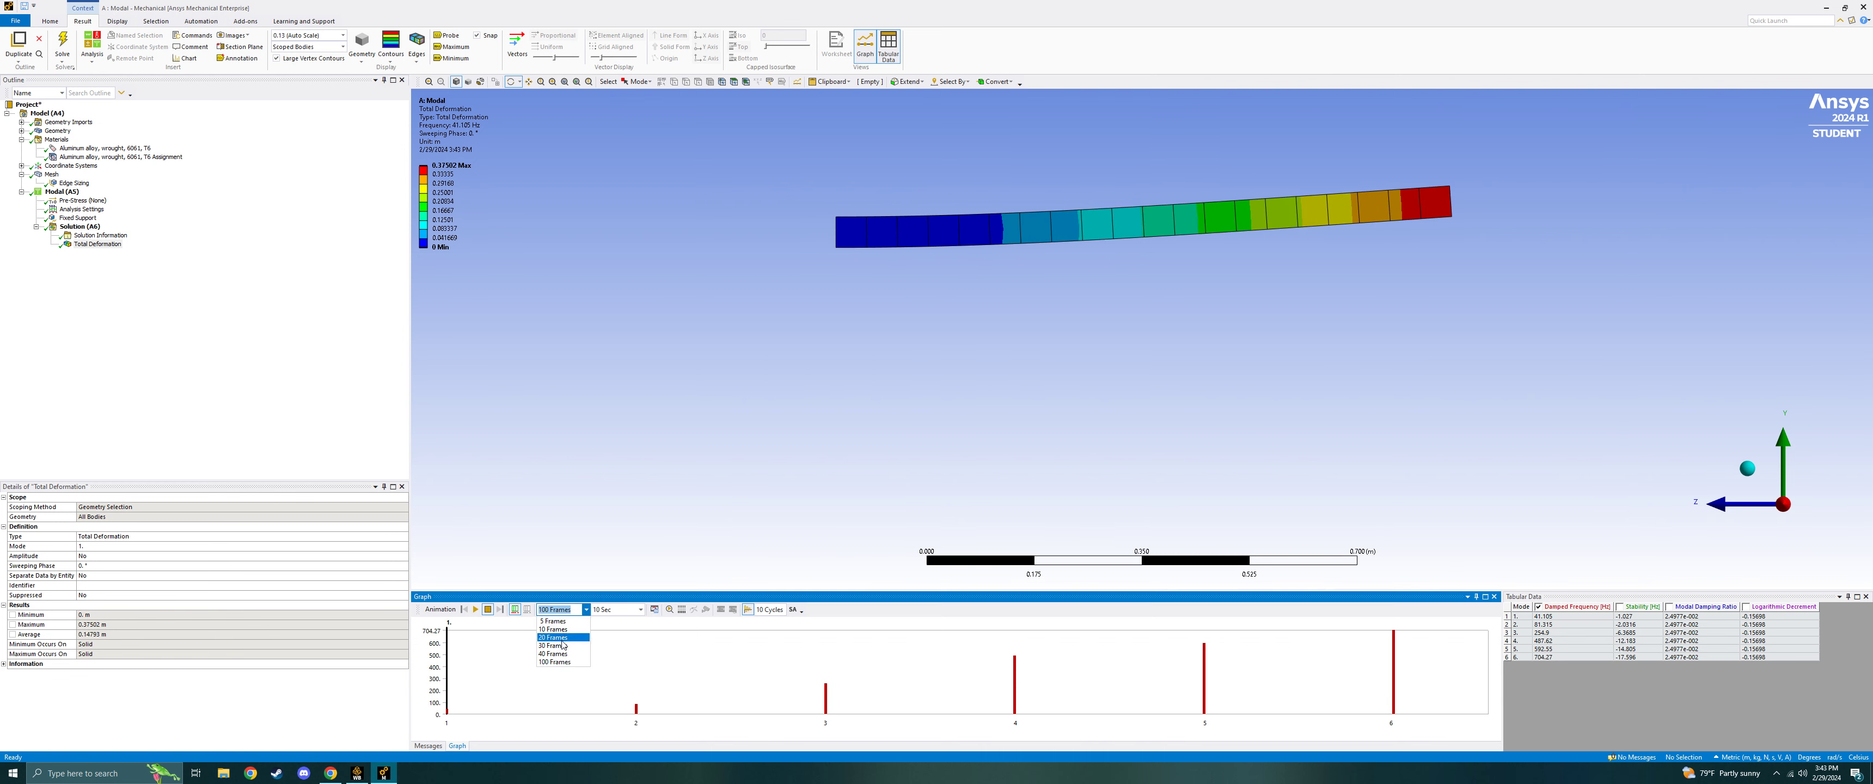
pyautogui.click(564, 630)
pyautogui.click(640, 611)
pyautogui.click(611, 632)
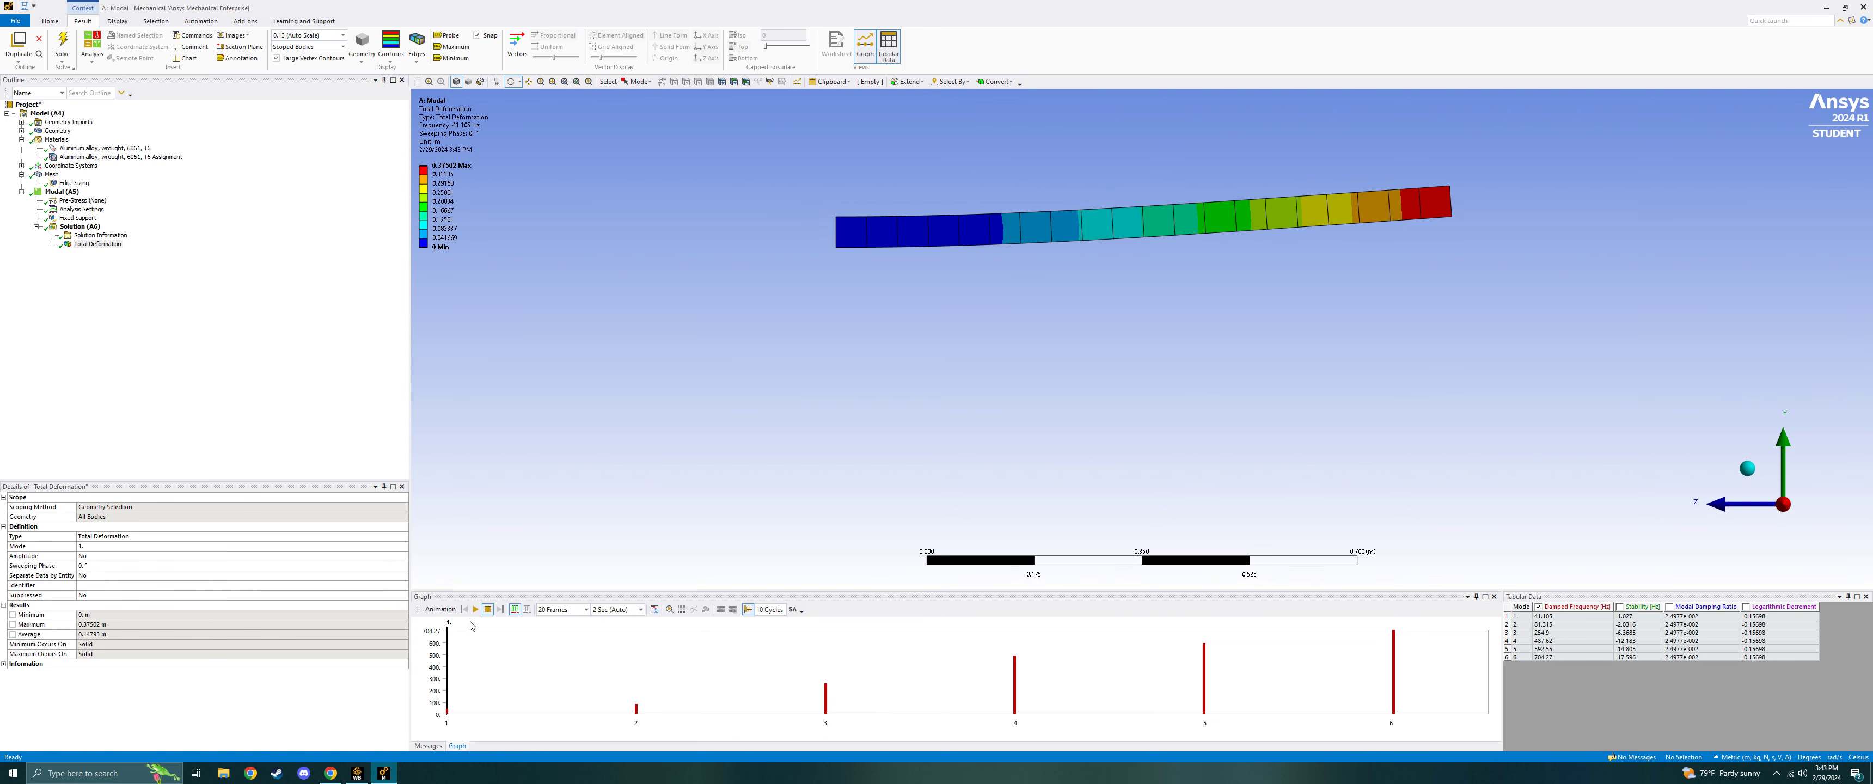
# Play the 20-frame deformation animation twice, stopping it after each run.
pyautogui.click(476, 611)
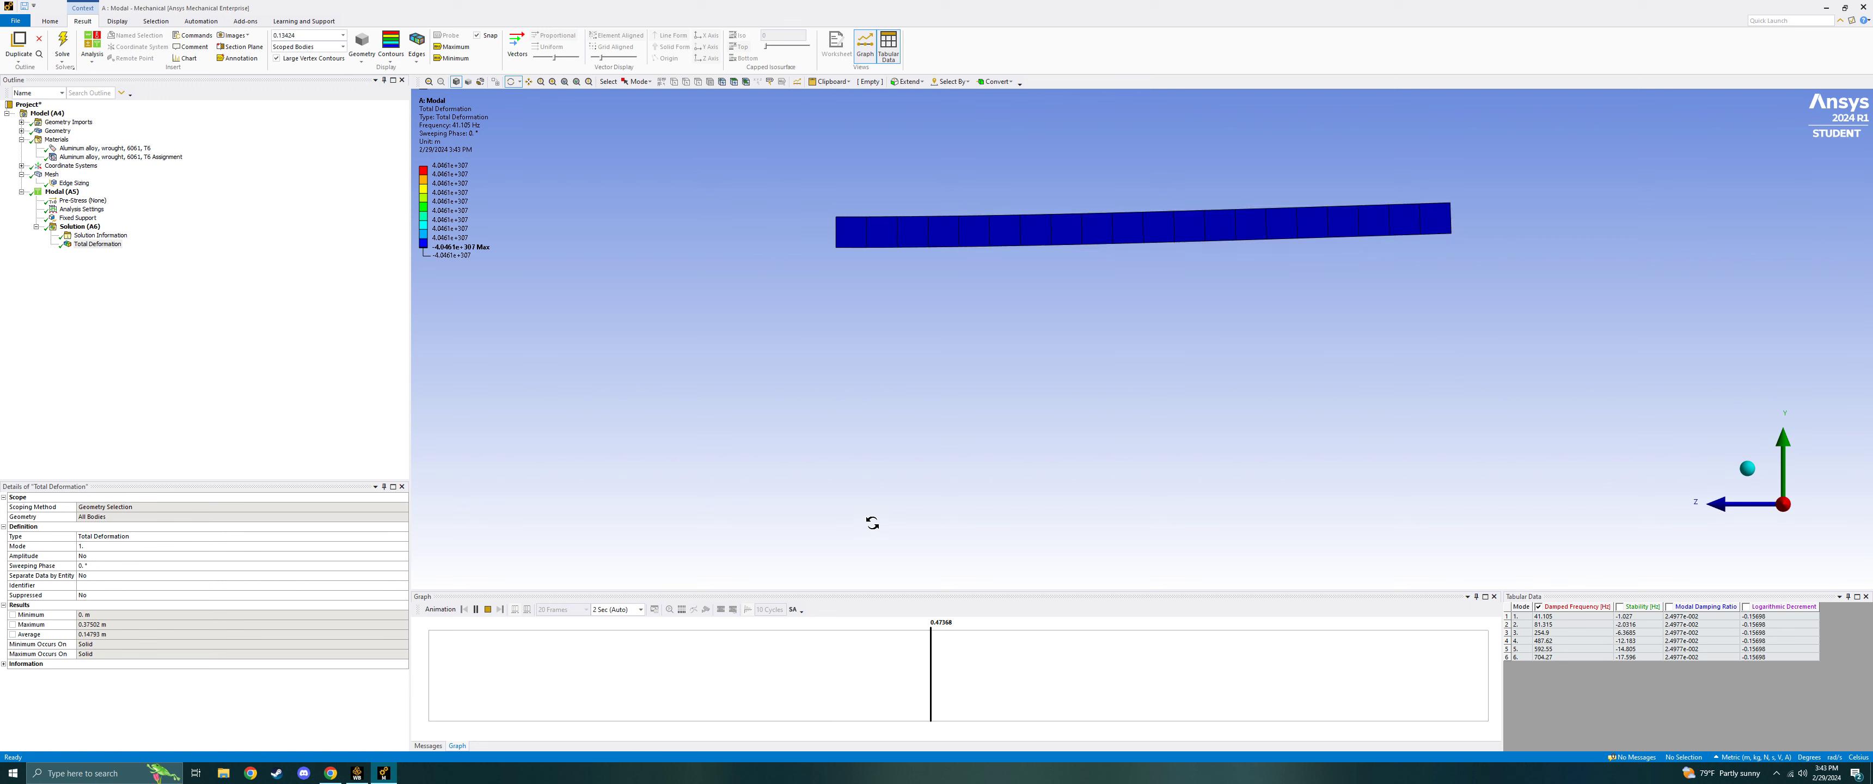
pyautogui.click(488, 610)
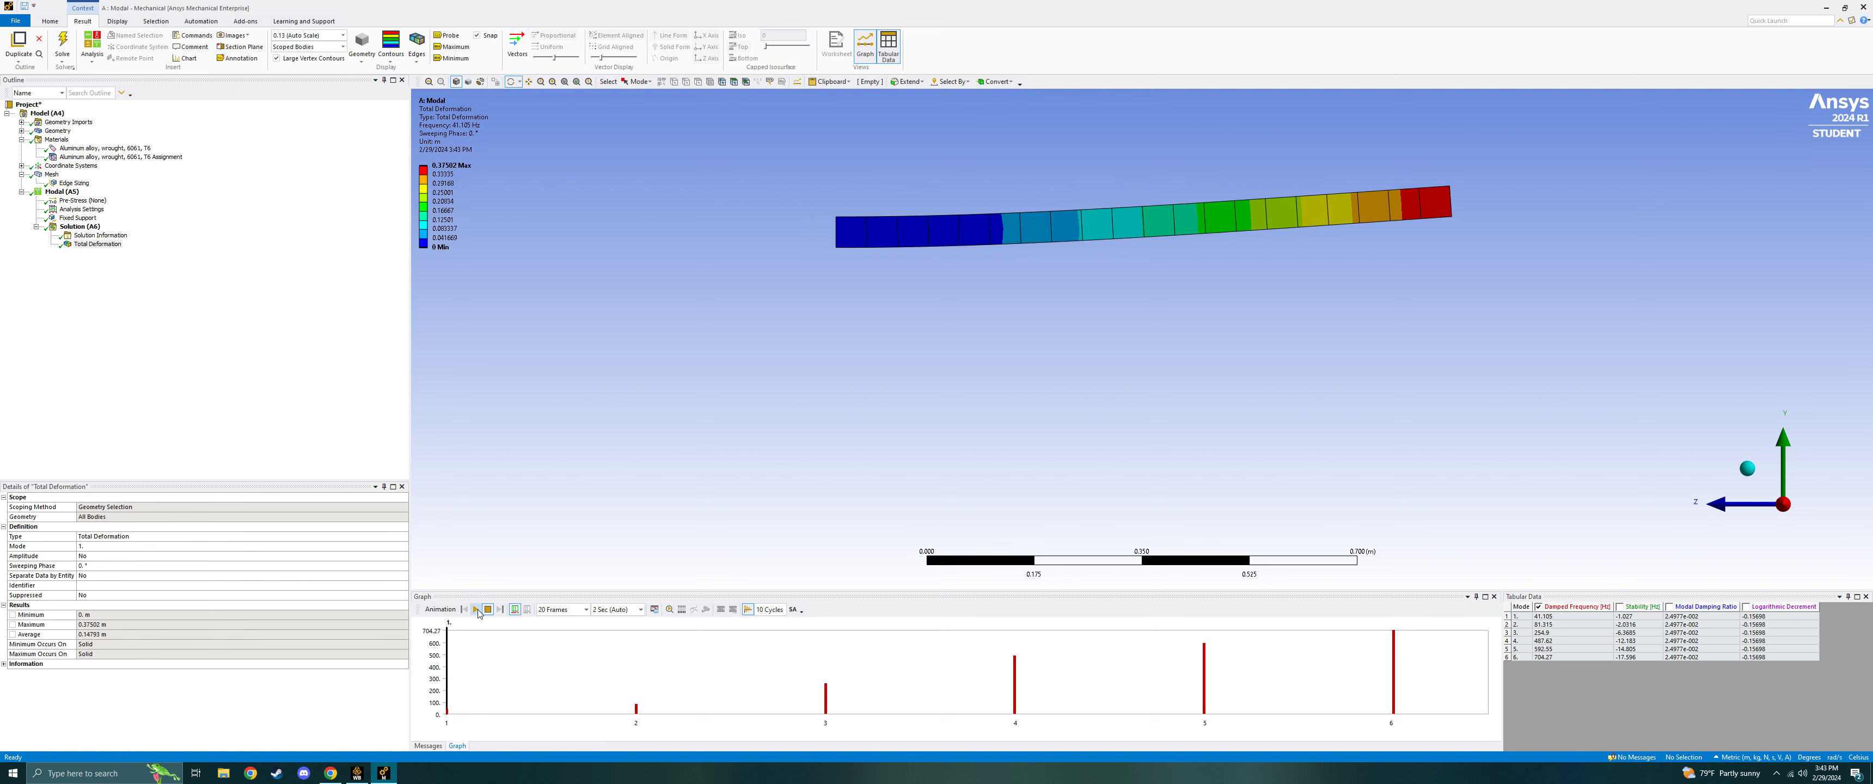
pyautogui.click(477, 610)
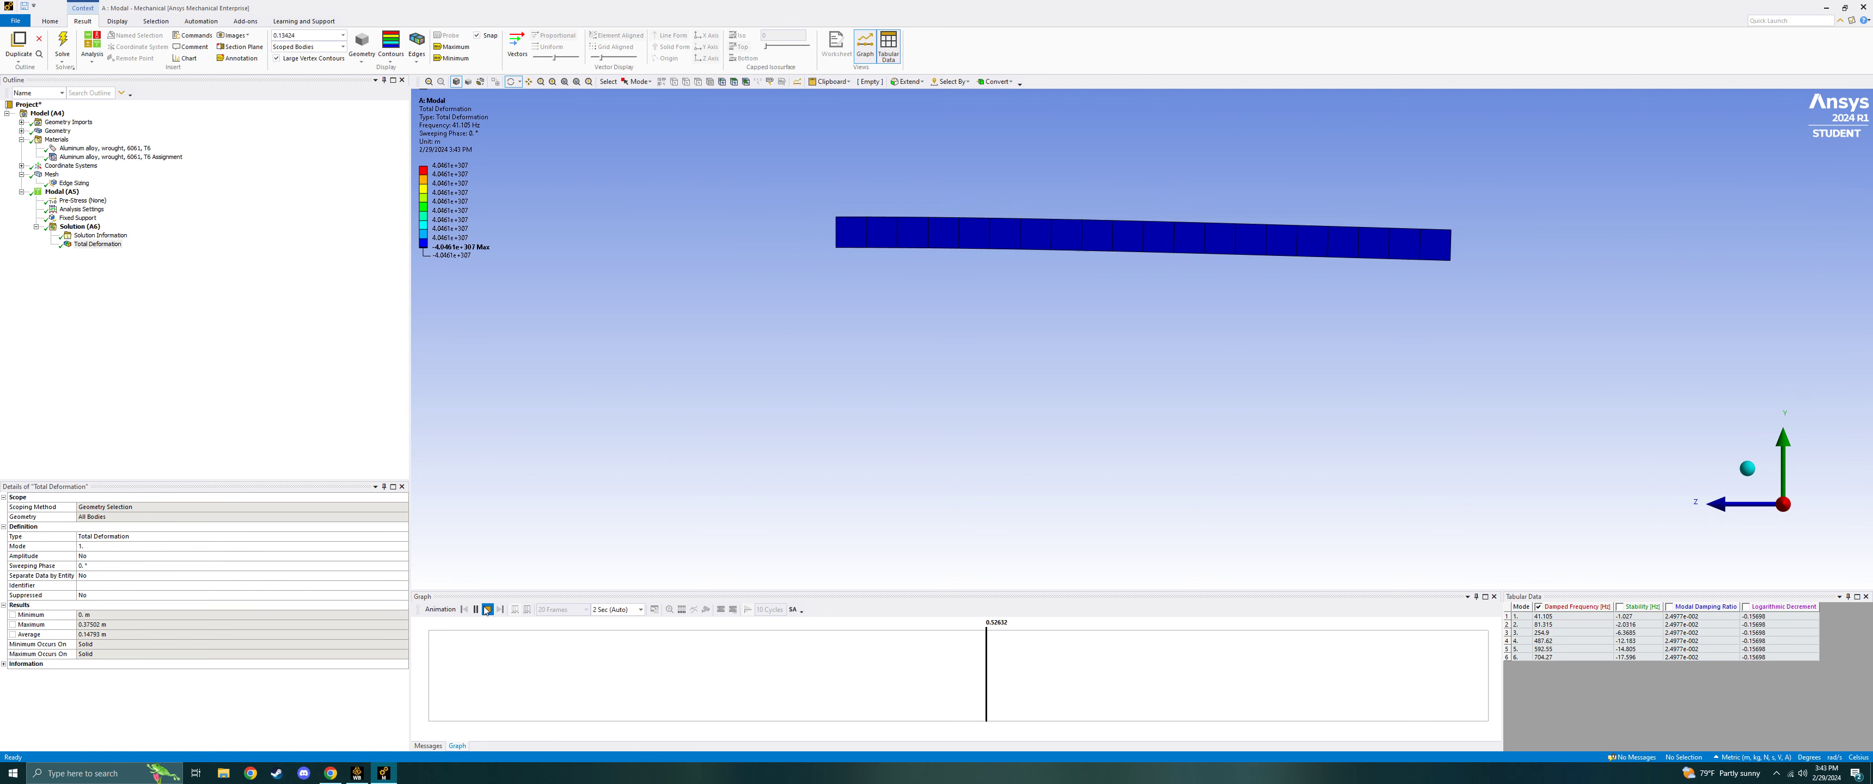
pyautogui.moveTo(1518, 617); pyautogui.dragTo(1557, 660)
pyautogui.click(1683, 463)
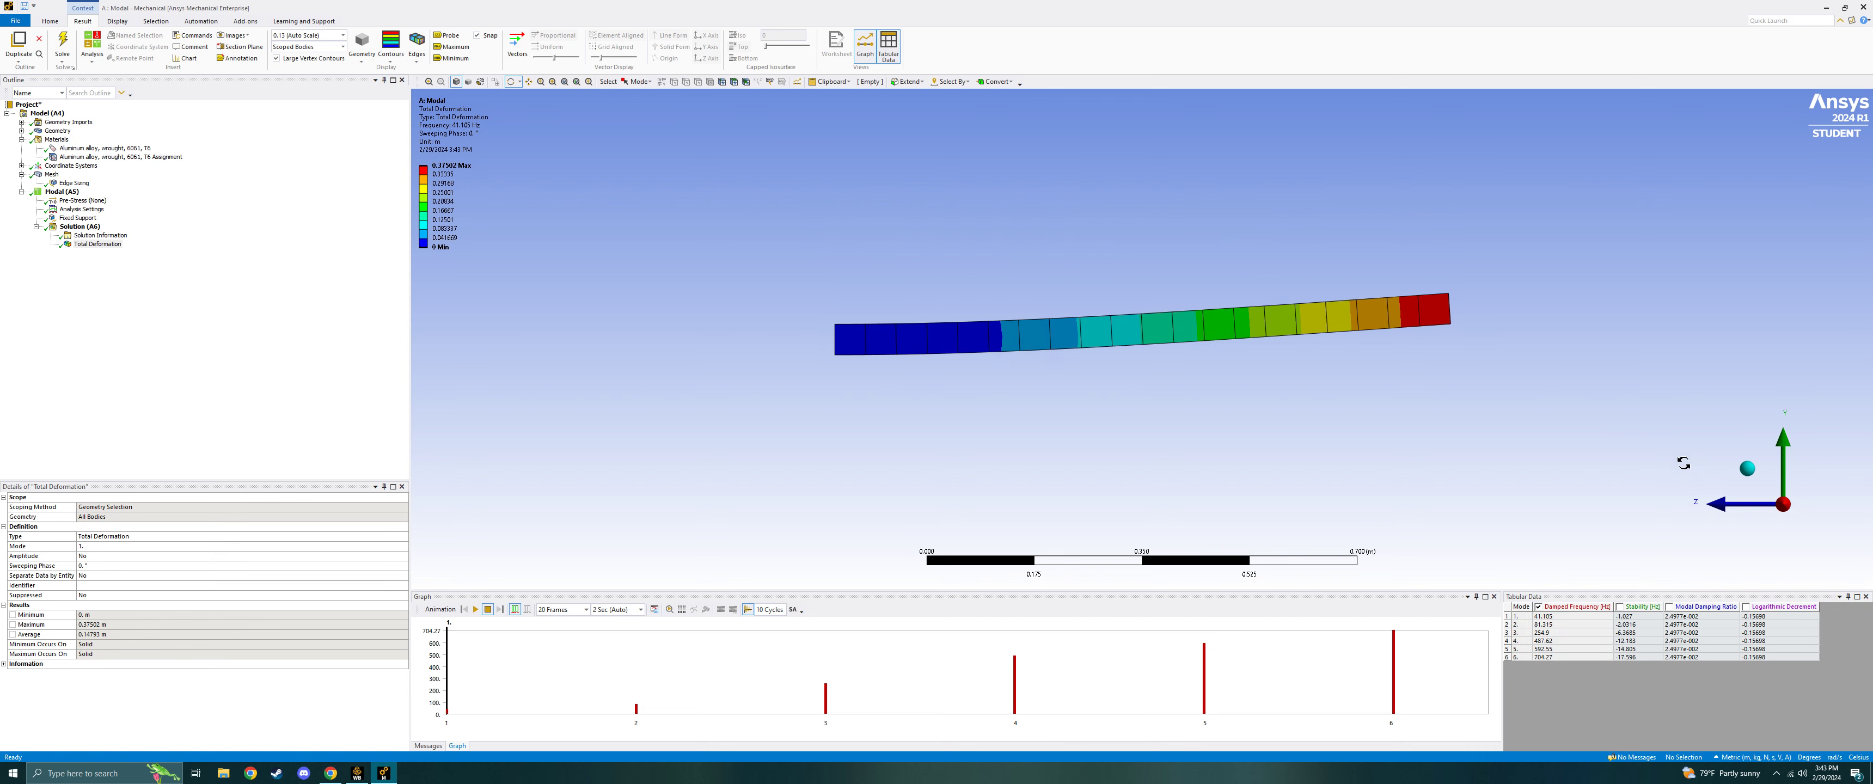
pyautogui.moveTo(1225, 284); pyautogui.dragTo(1343, 283)
pyautogui.scroll(5, 1343, 329)
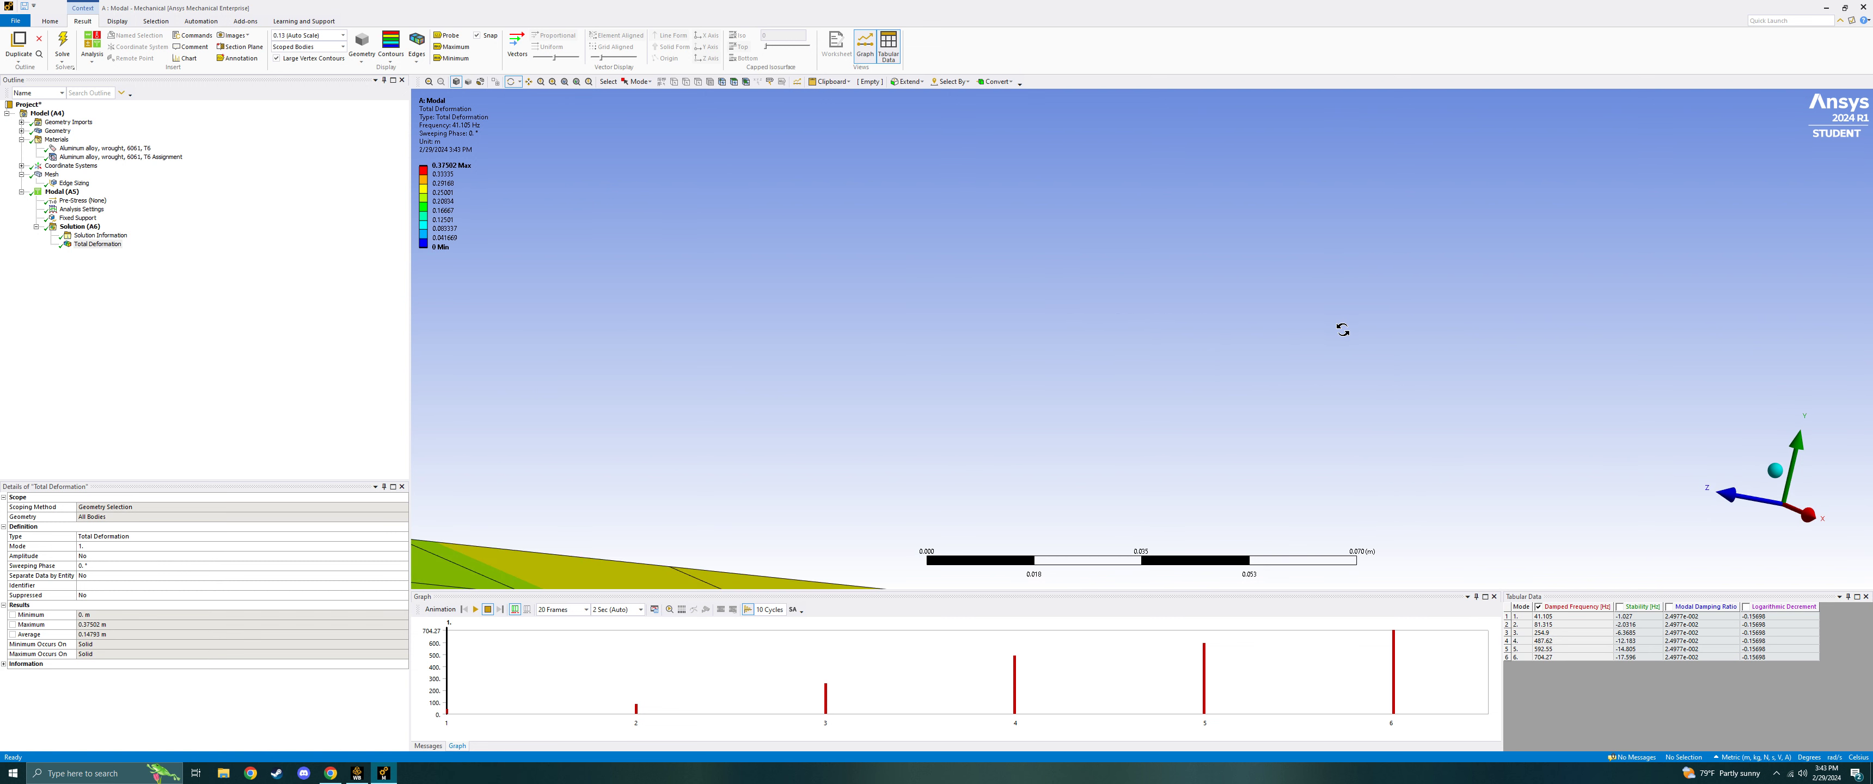
pyautogui.scroll(3, 1040, 368)
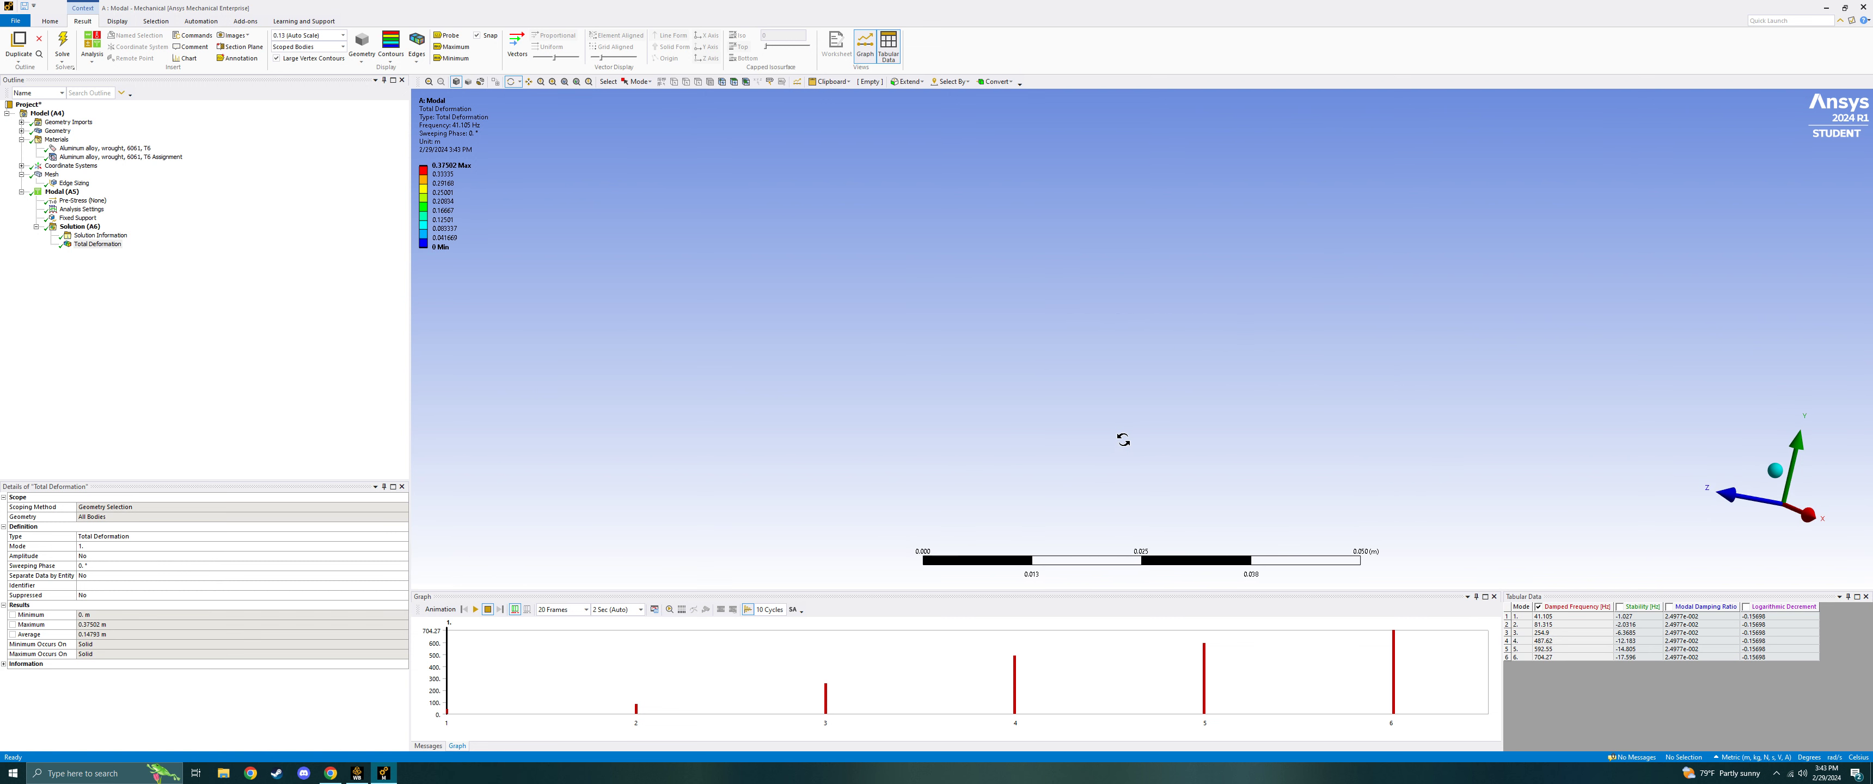
pyautogui.click(1732, 507)
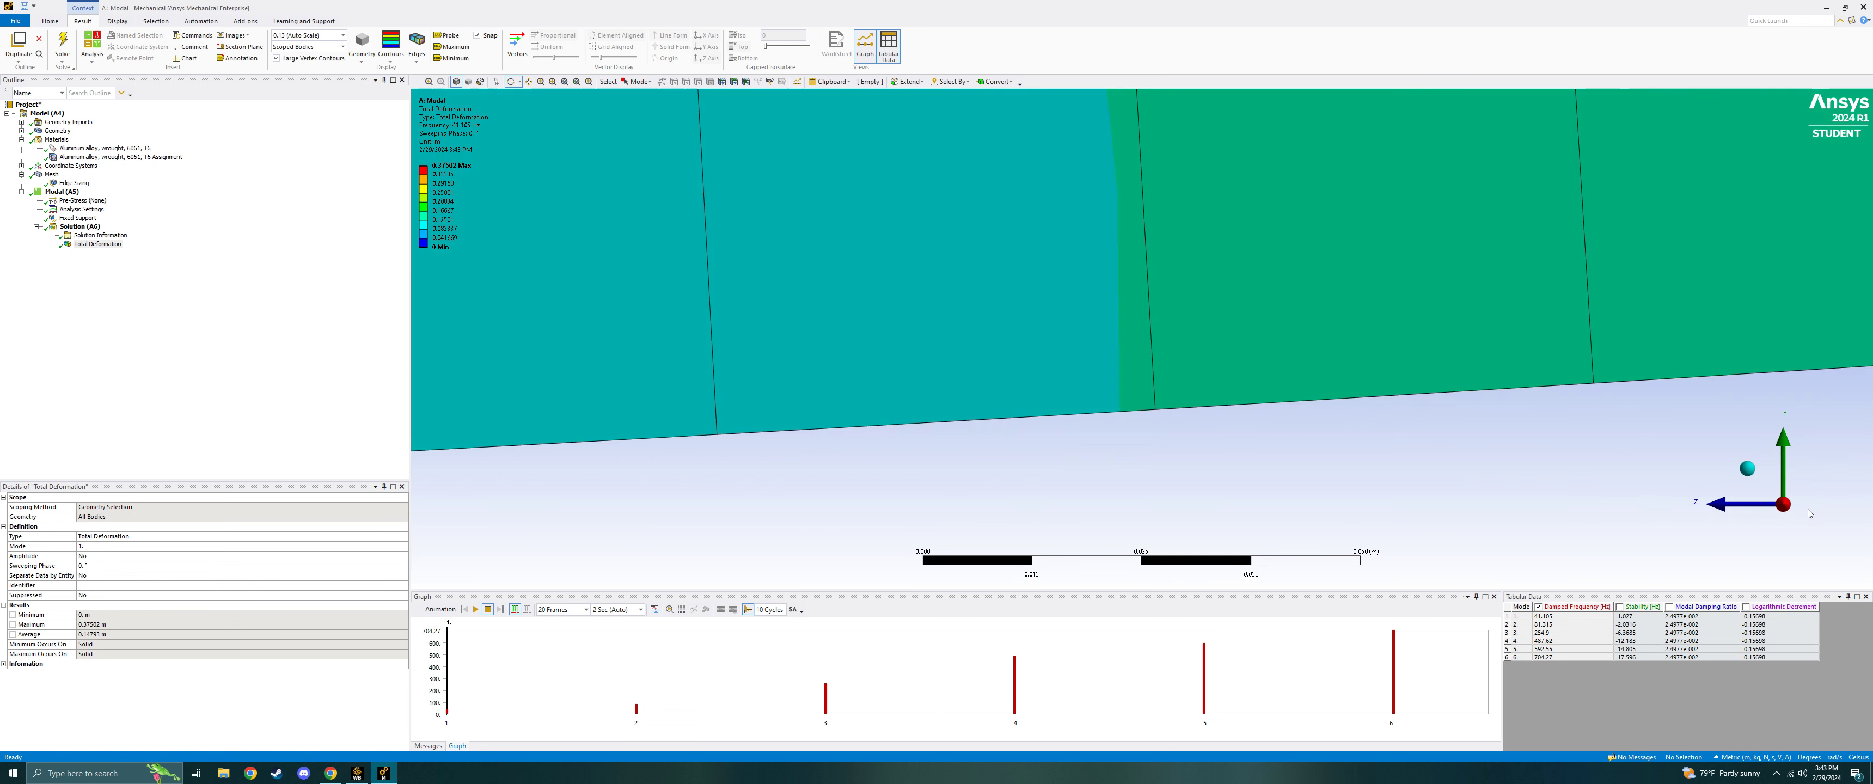
pyautogui.scroll(-10, 1054, 353)
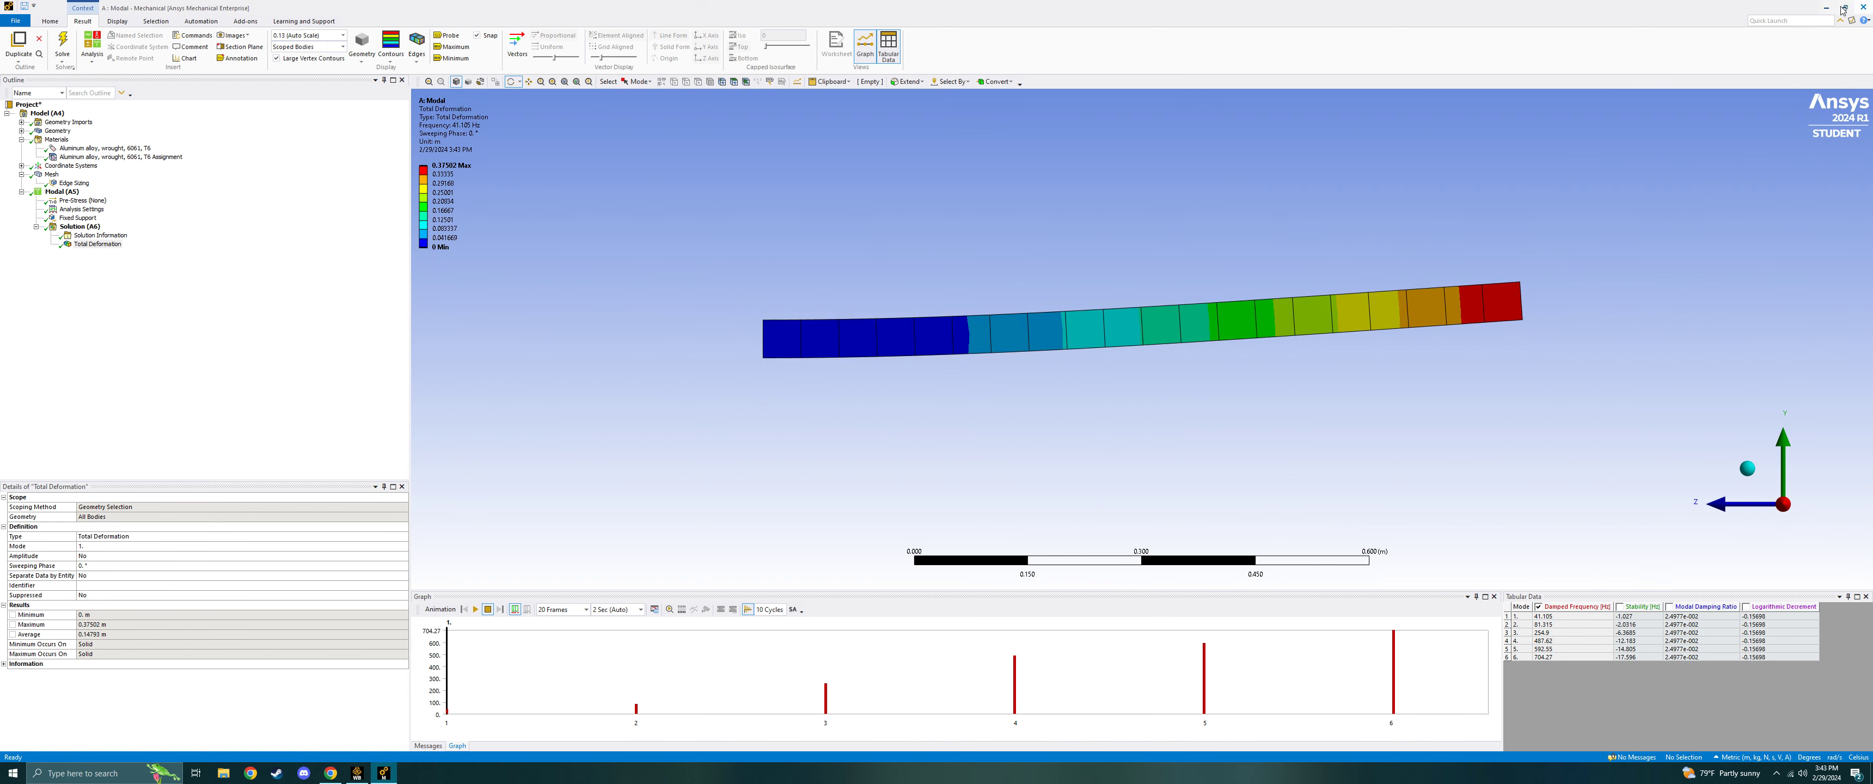
# Close the Mechanical window and open the modal system's geometry for editing in DesignModeler.
pyautogui.click(1864, 7)
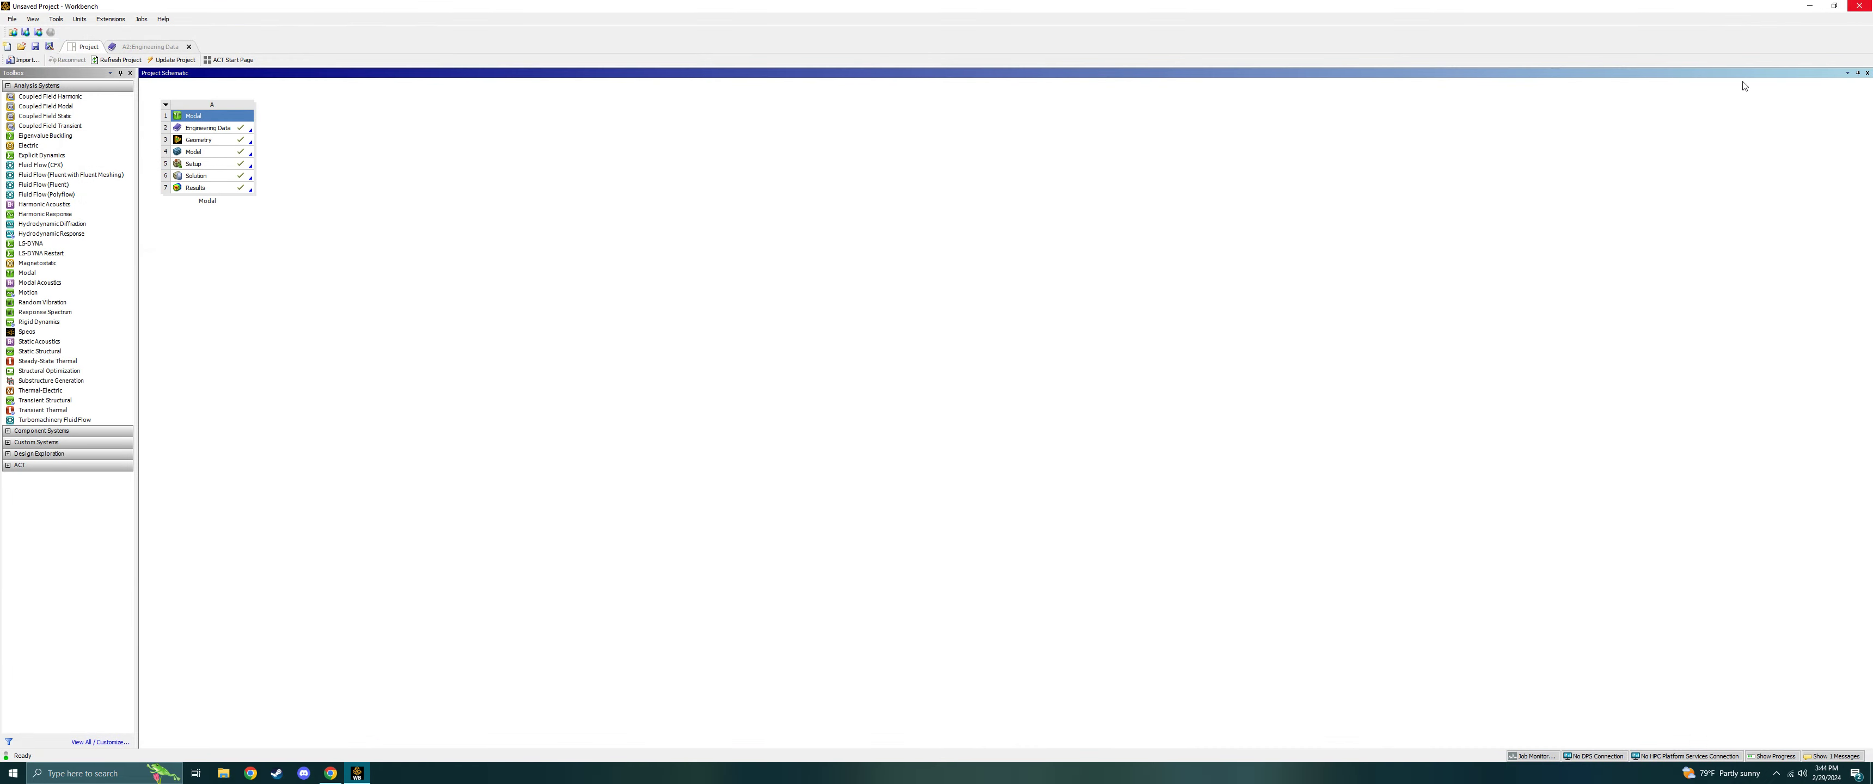
pyautogui.rightClick(211, 143)
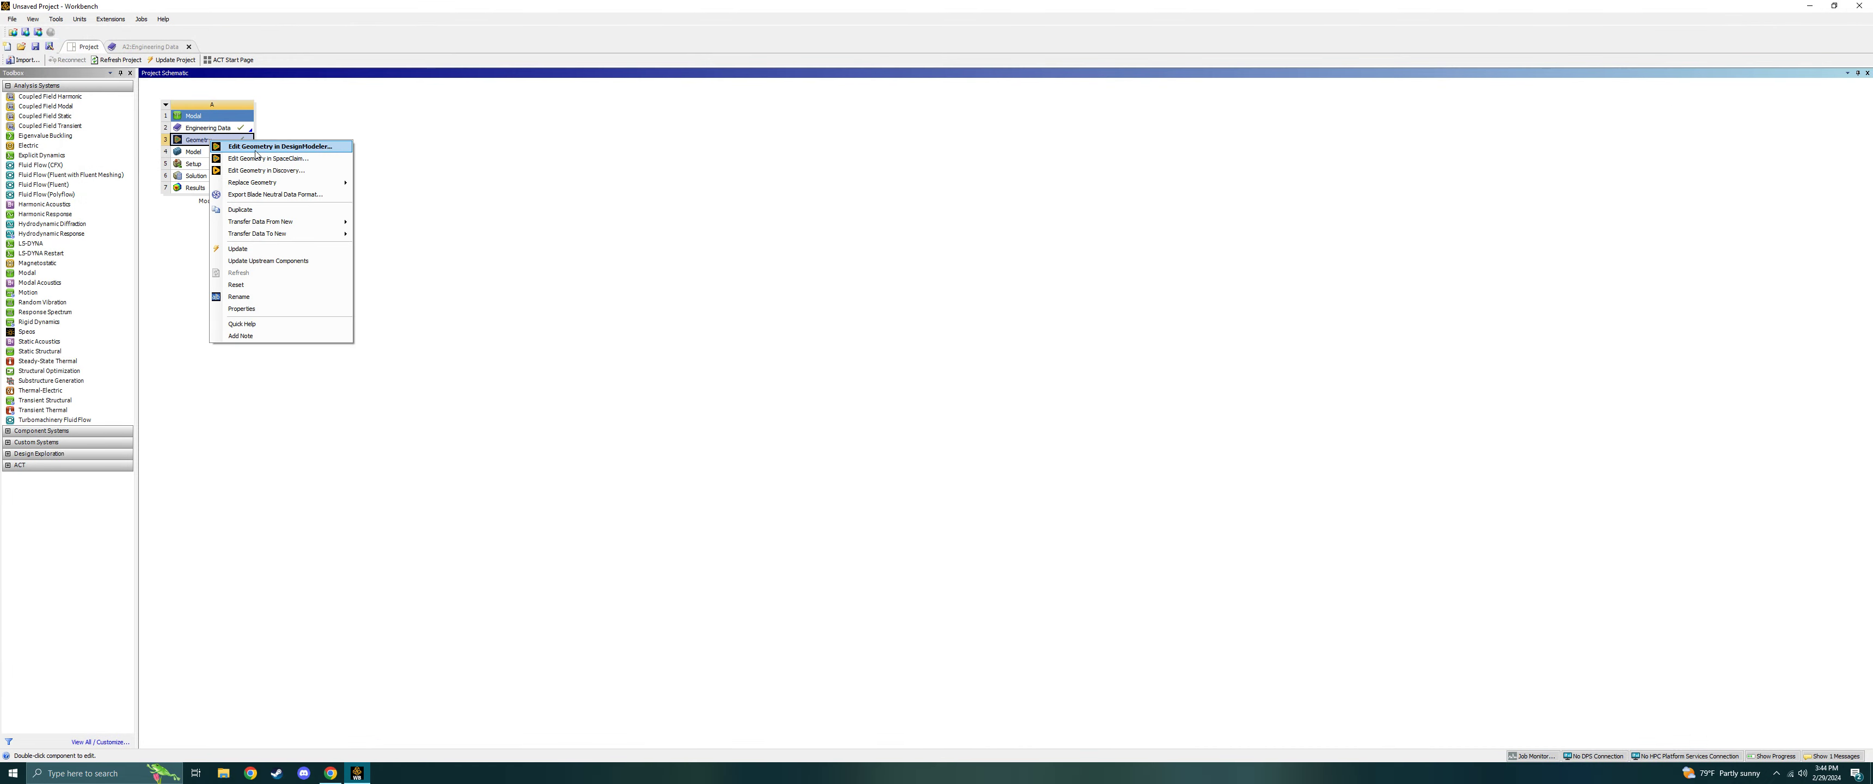
pyautogui.click(263, 148)
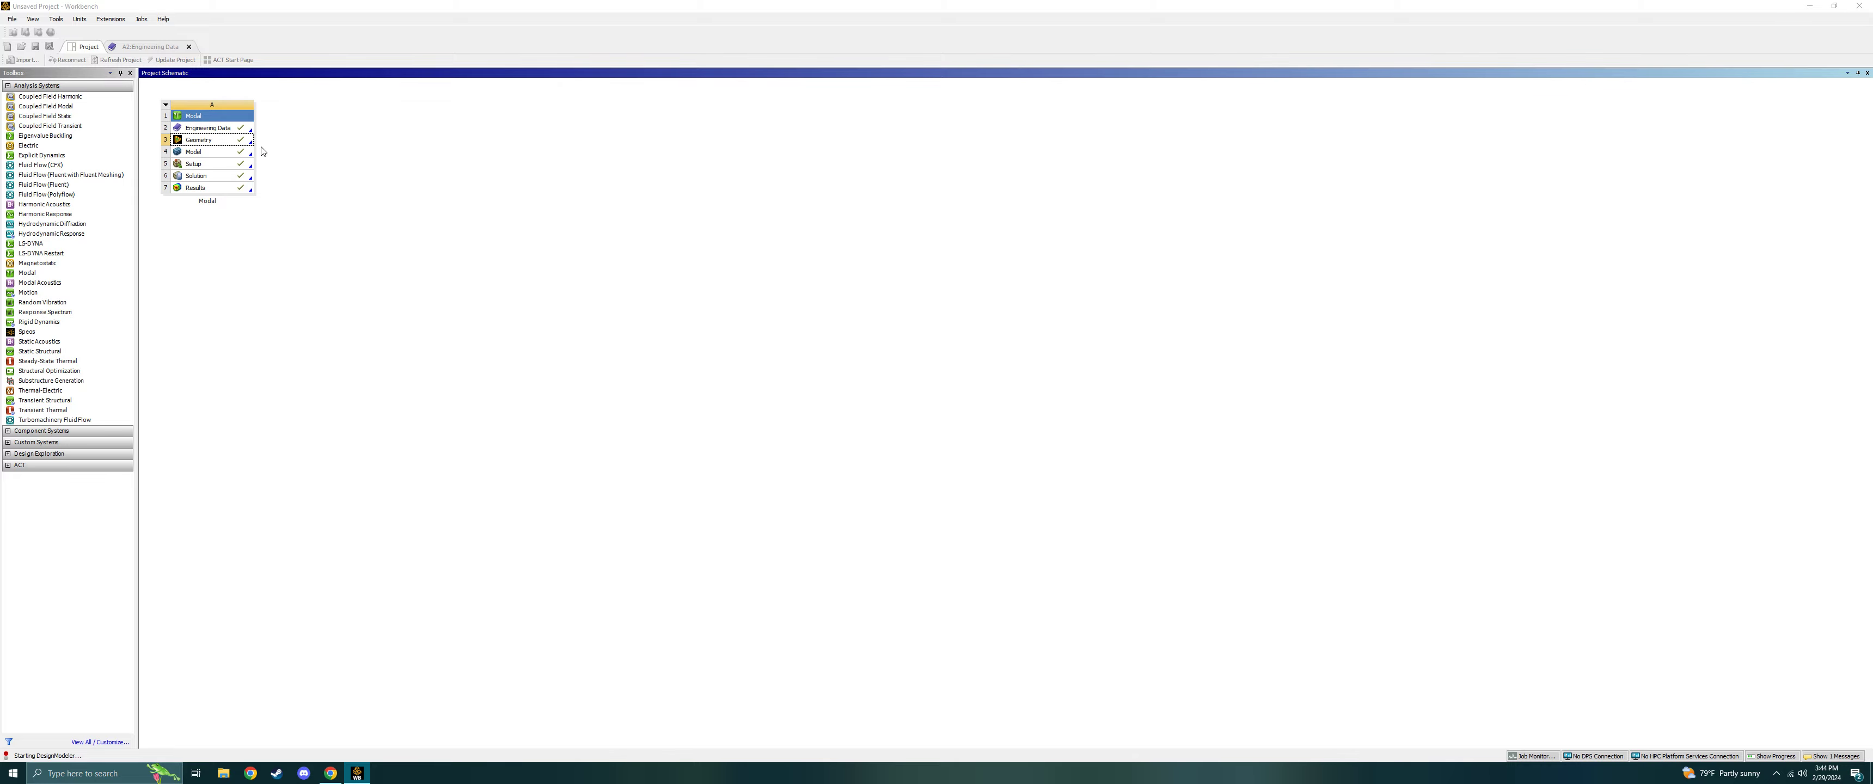
# Open the Square Beam vibrations Analysis assignment in the browser, check the required cross-section, and return to DesignModeler.
pyautogui.click(330, 773)
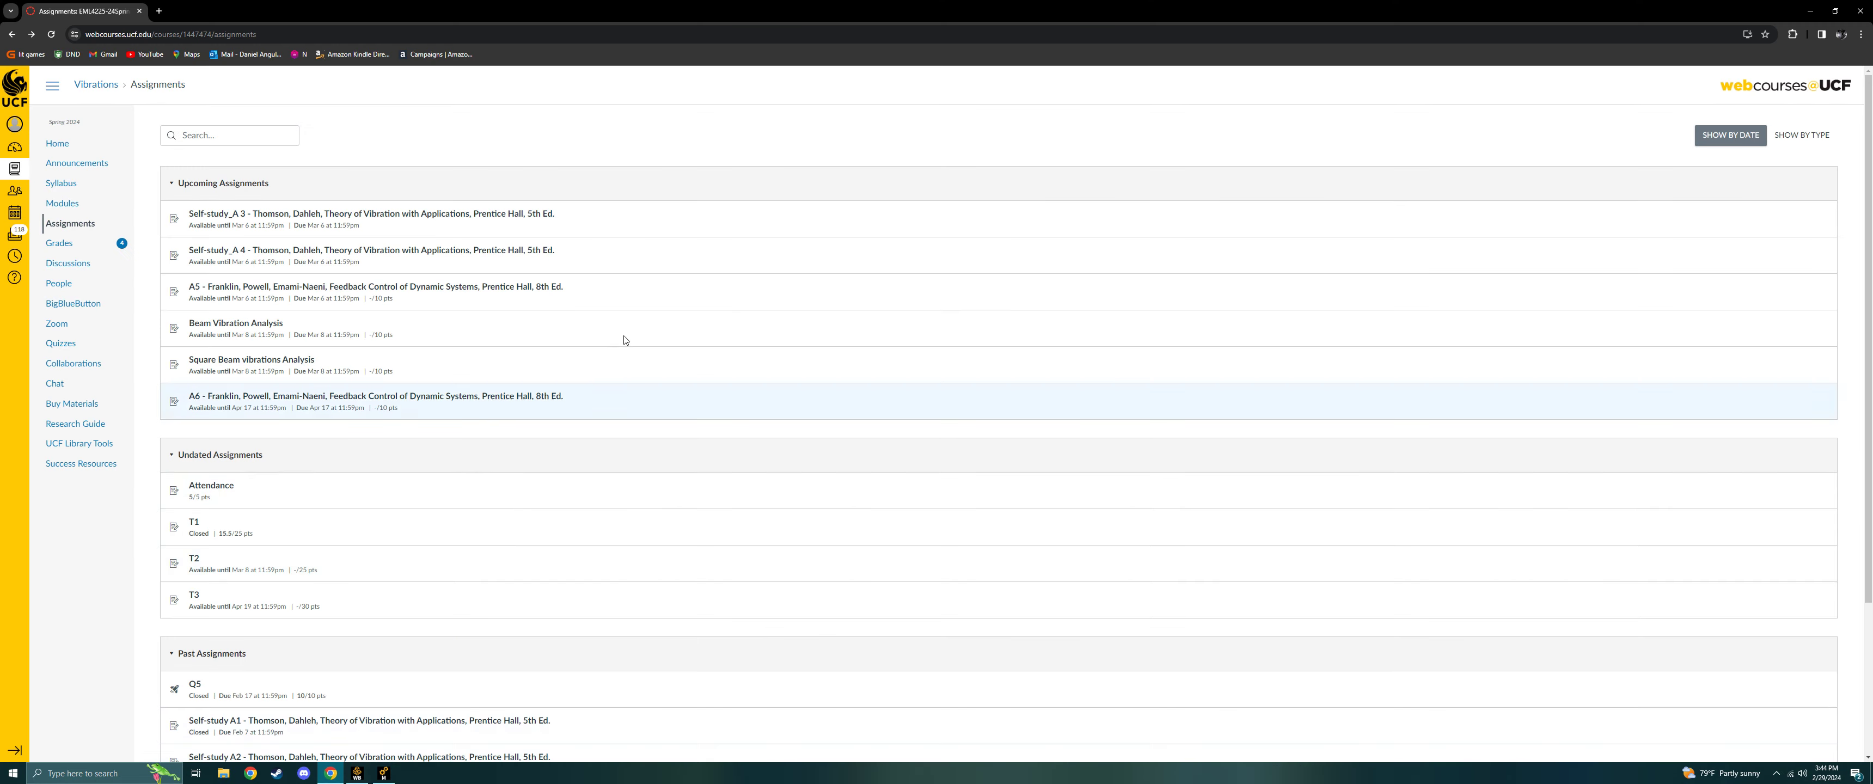
pyautogui.click(195, 362)
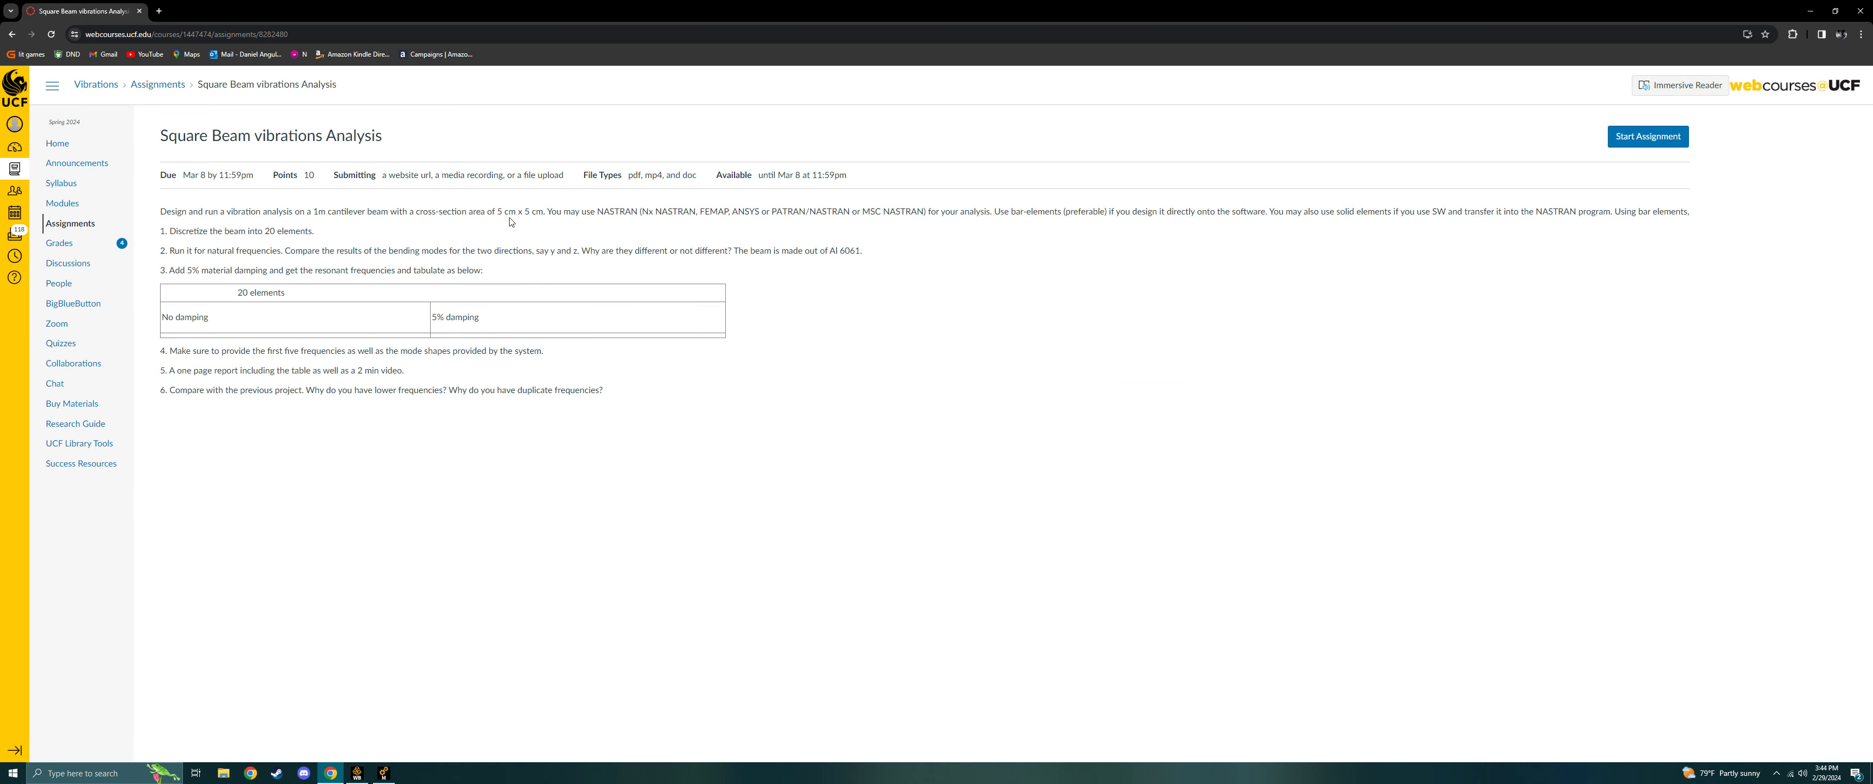
pyautogui.click(384, 773)
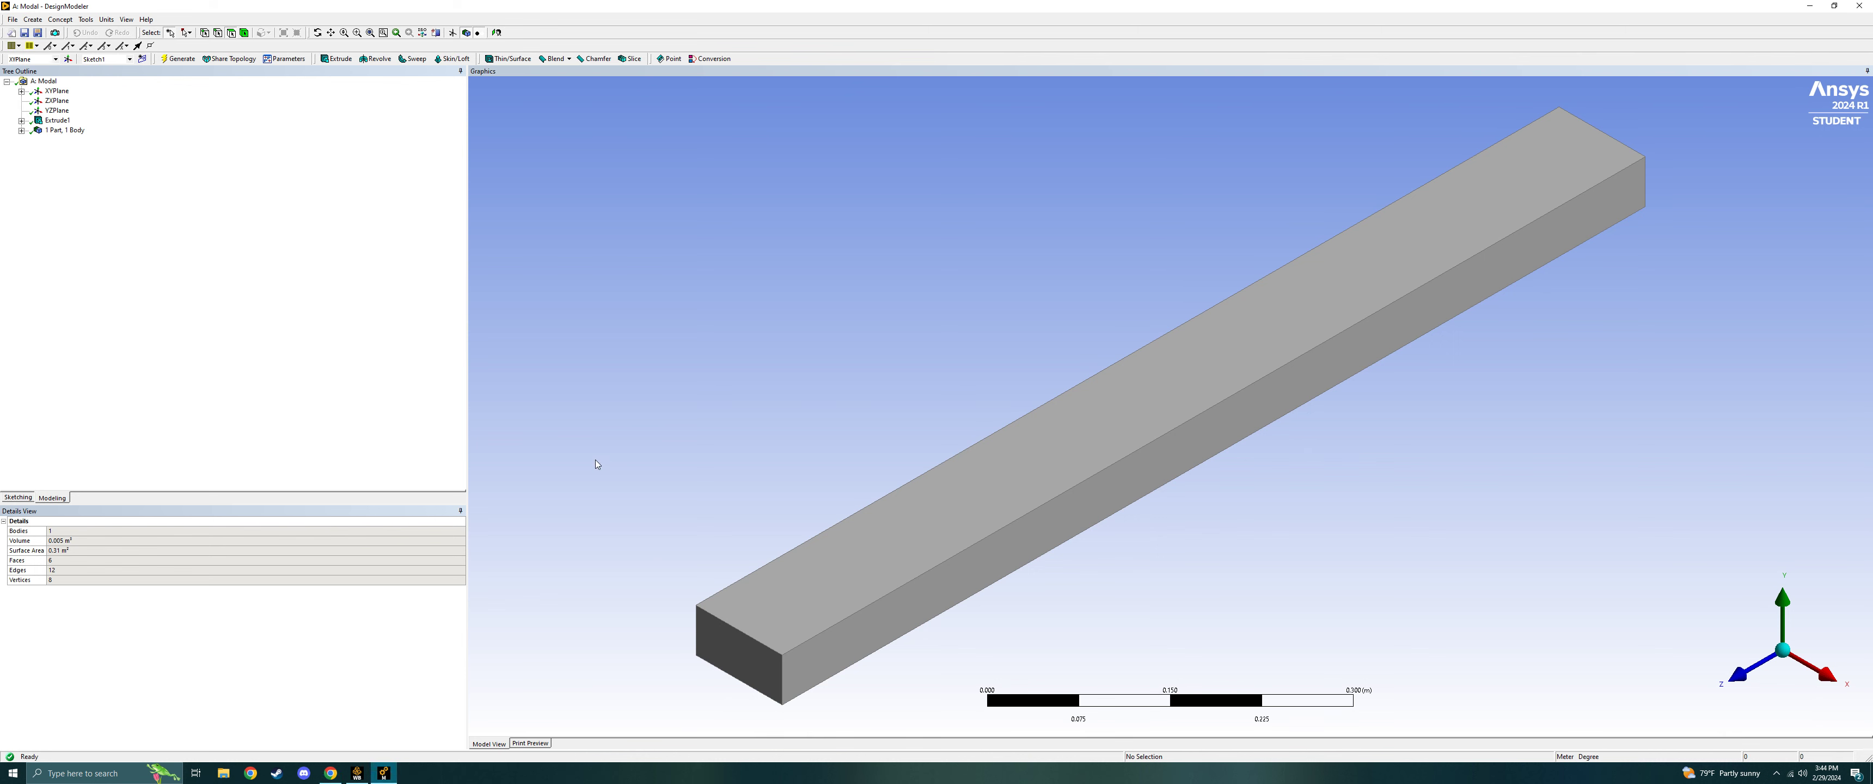
# Set the extruded sketch's H2 dimension to 0.05 m, regenerate the beam, and close DesignModeler.
pyautogui.click(22, 121)
pyautogui.click(70, 131)
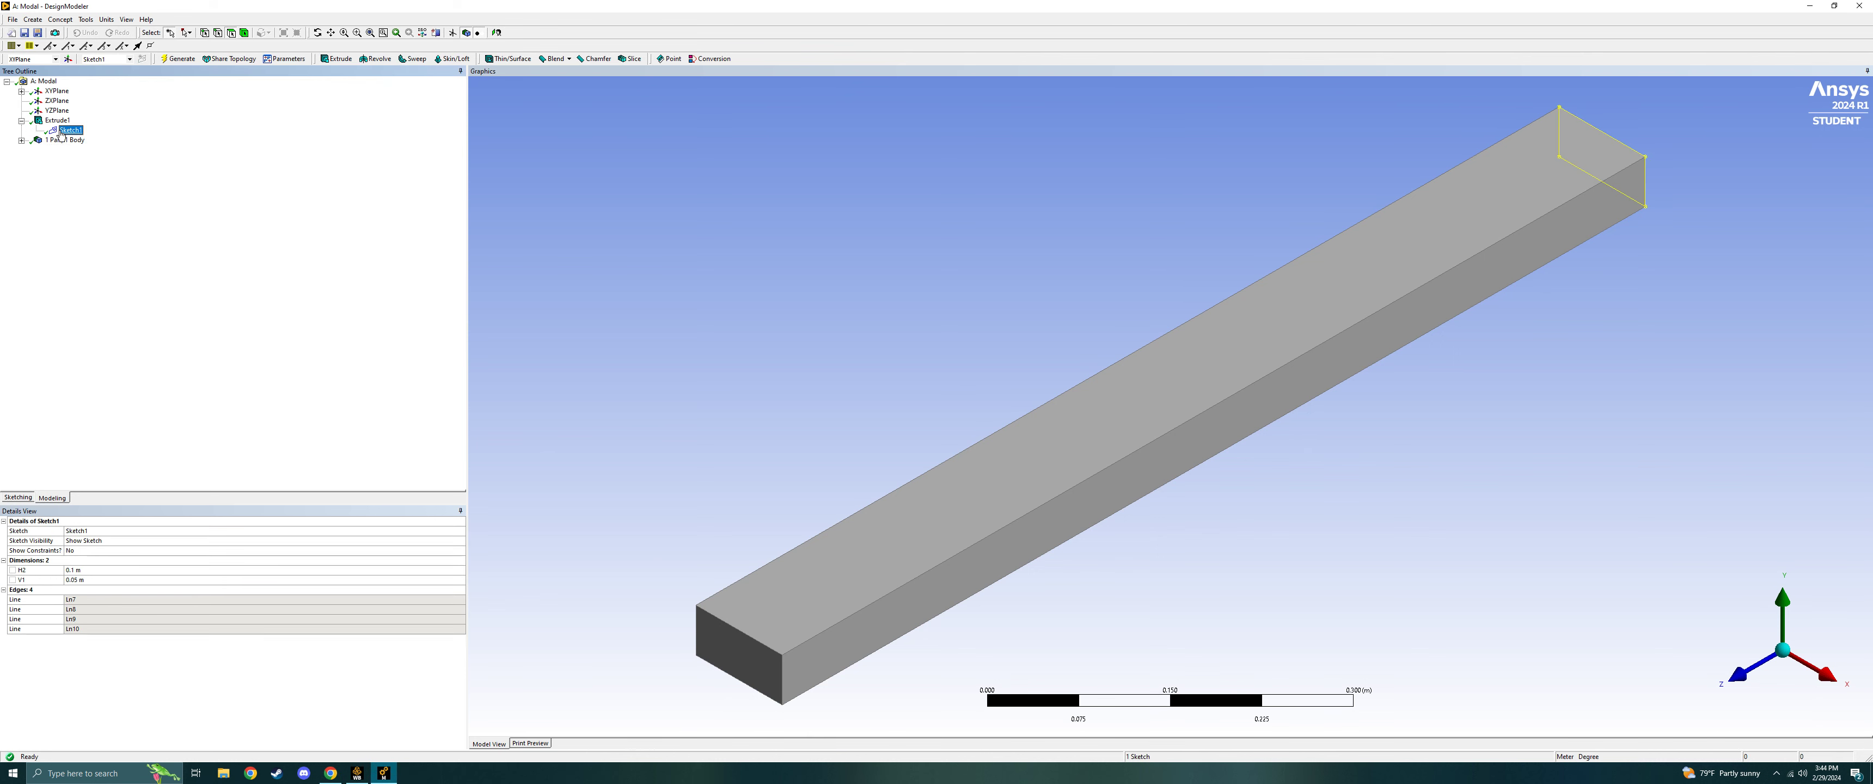
pyautogui.click(82, 572)
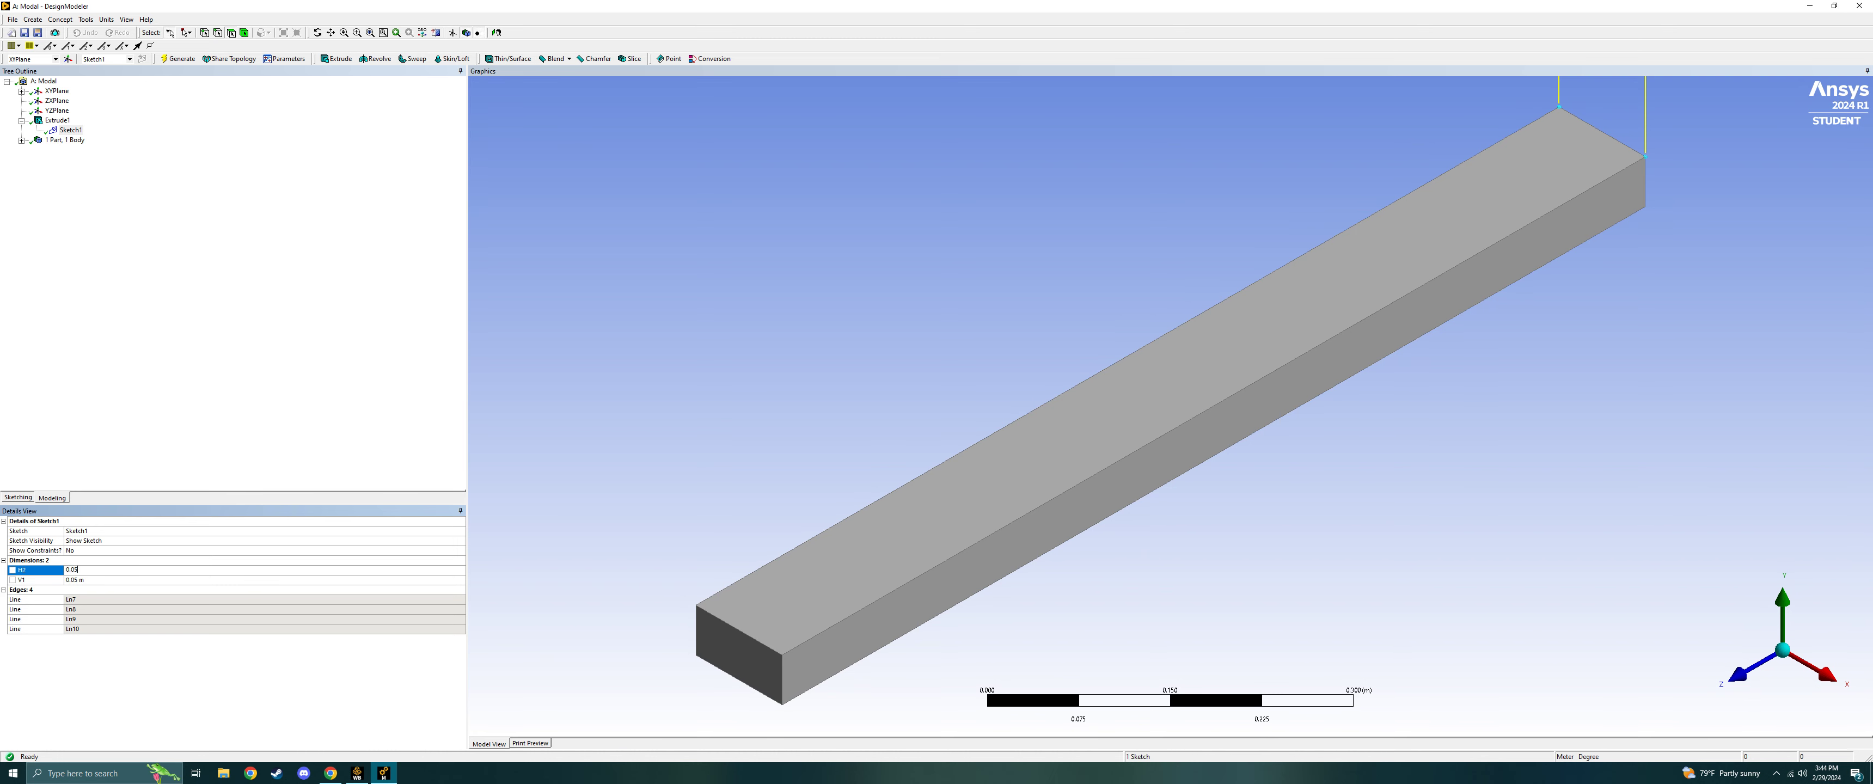
pyautogui.write('0.05')
pyautogui.press('Return')
pyautogui.click(181, 58)
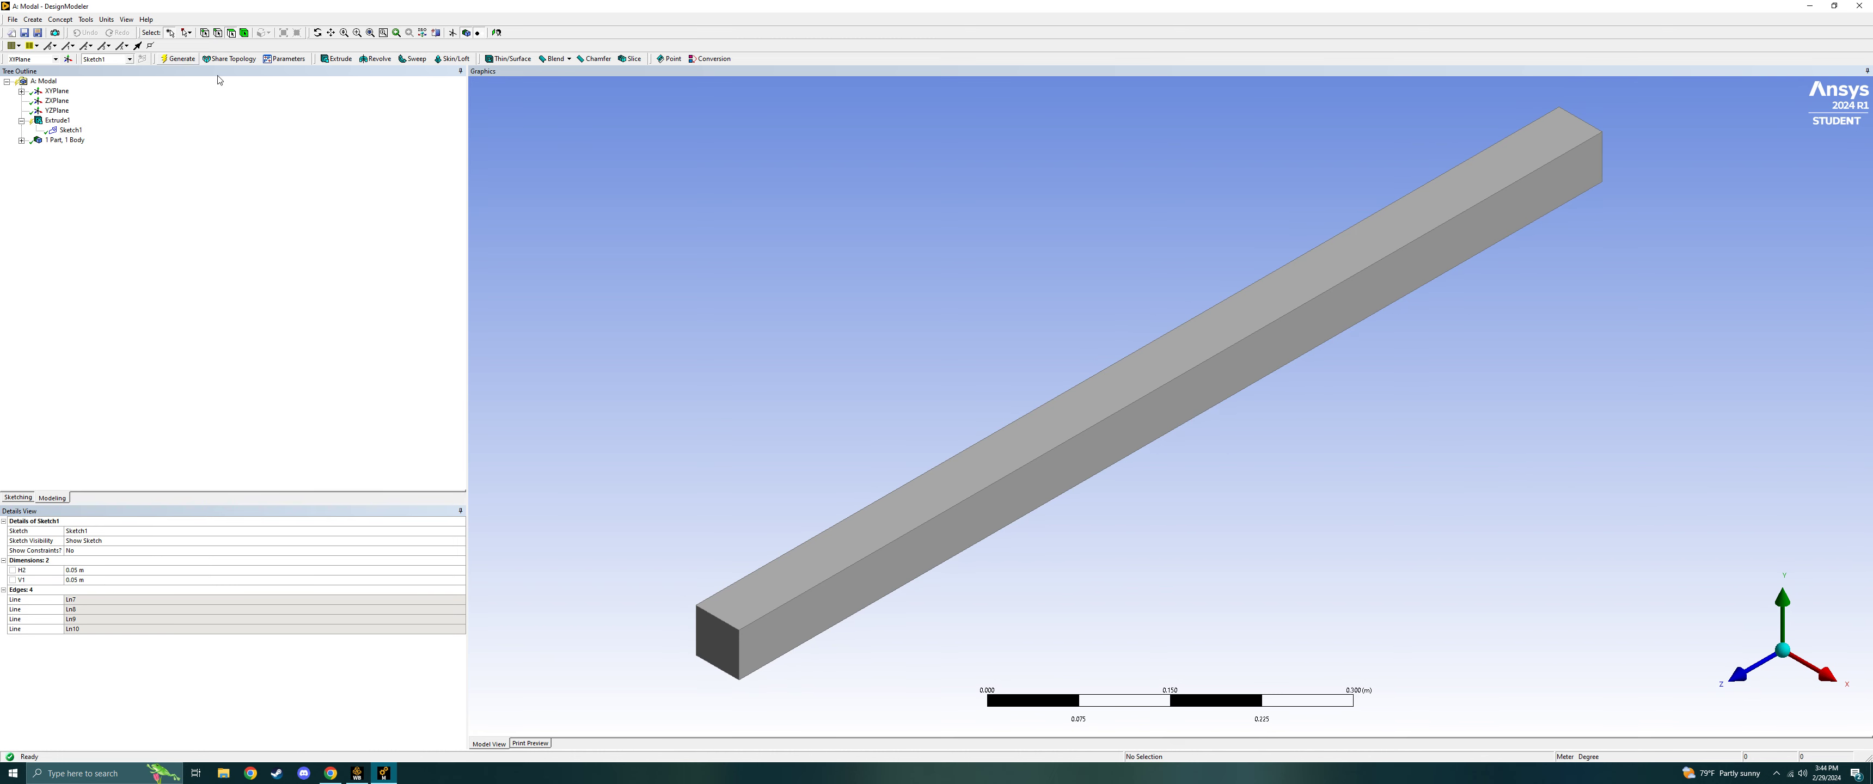
pyautogui.moveTo(1149, 389); pyautogui.dragTo(1302, 451, button='middle')
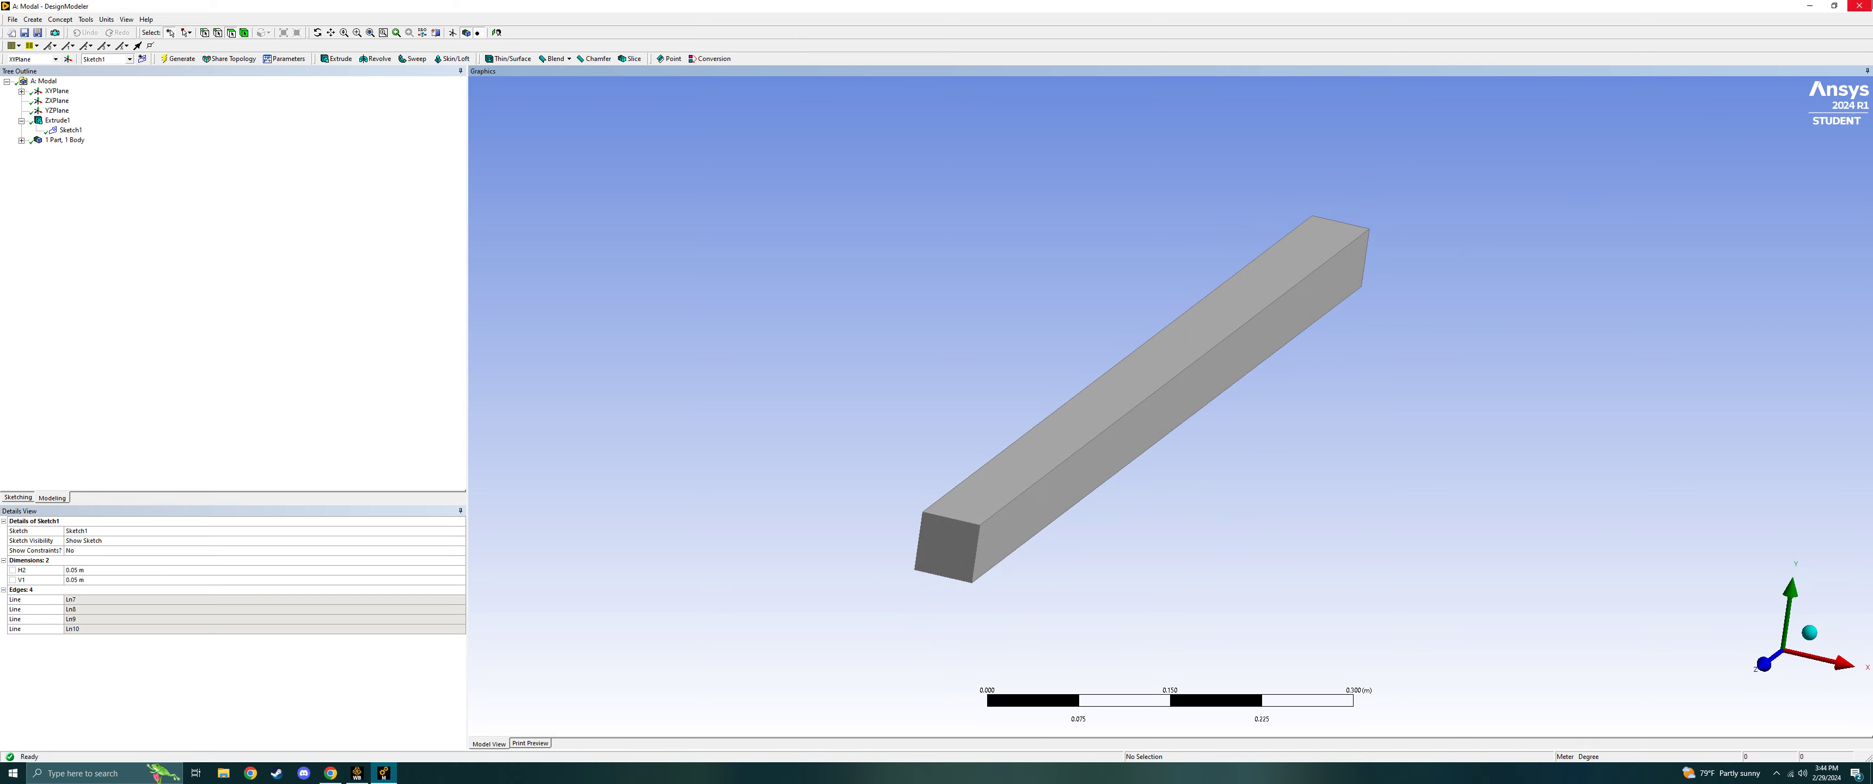
pyautogui.click(1860, 7)
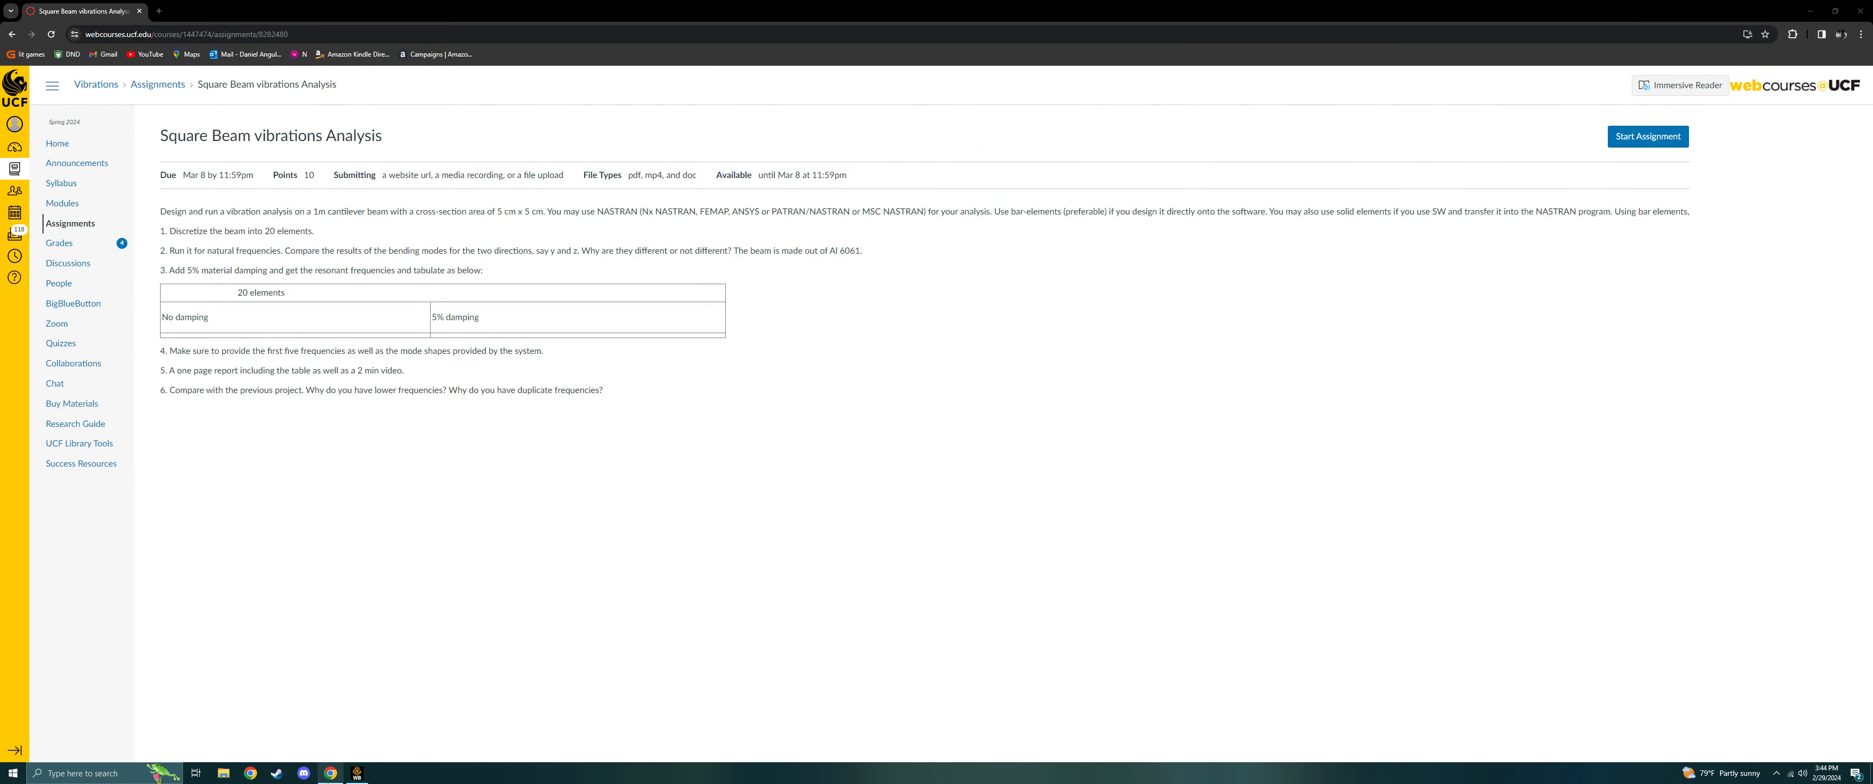
# Switch back to Workbench and open the Model component, declining to read the upstream data.
pyautogui.click(356, 773)
pyautogui.doubleClick(216, 154)
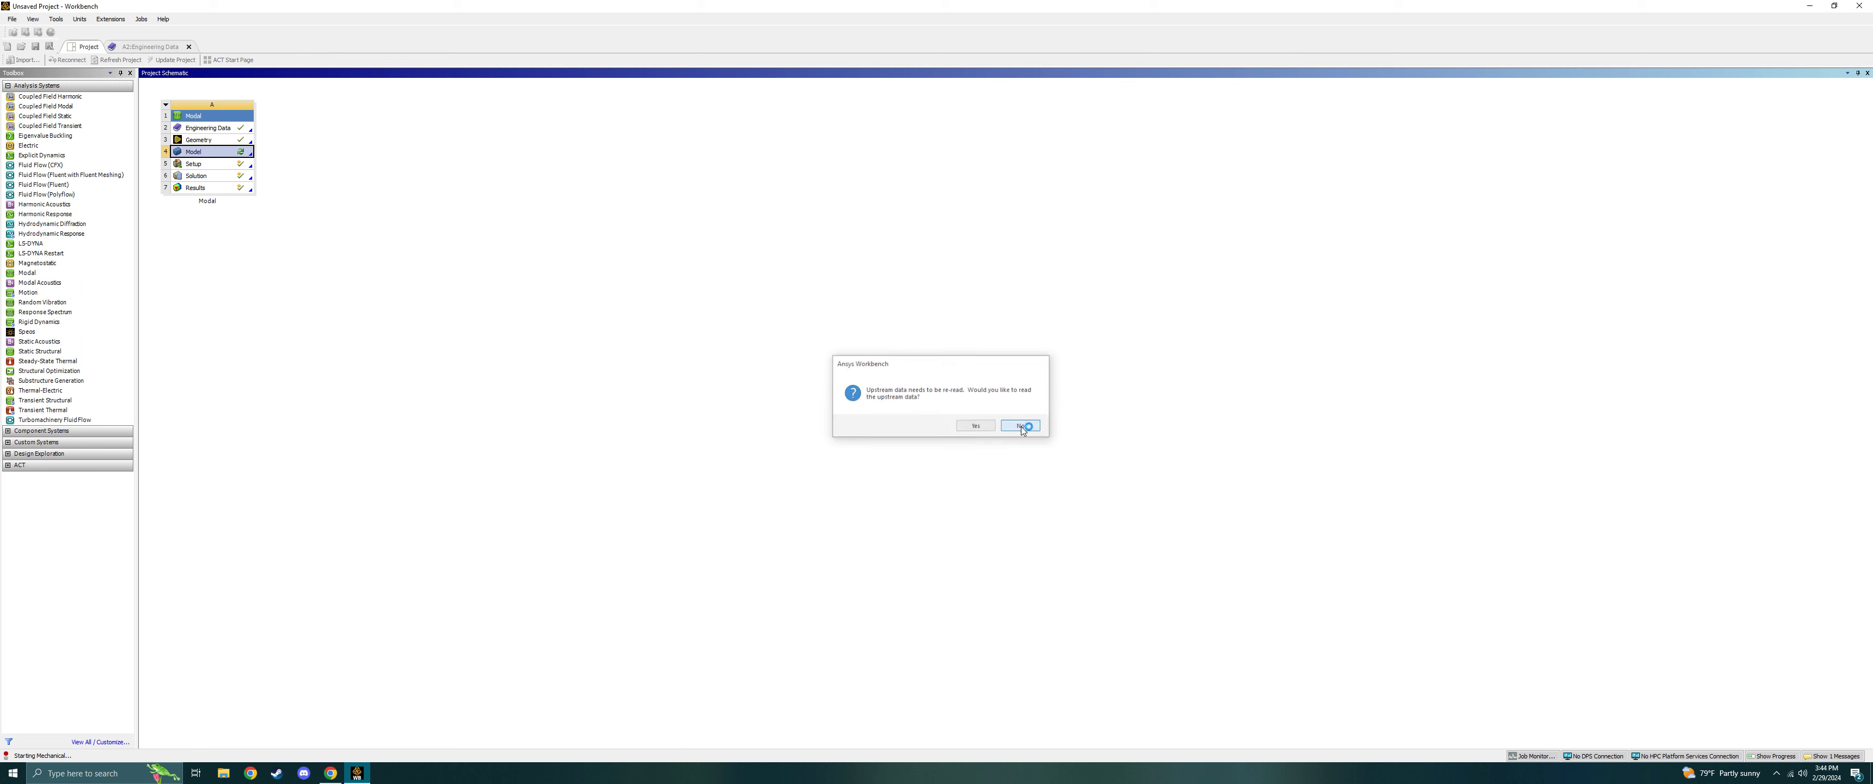
pyautogui.click(1021, 426)
# Try to update the Model component from the project schematic while showing the update progress.
pyautogui.rightClick(205, 154)
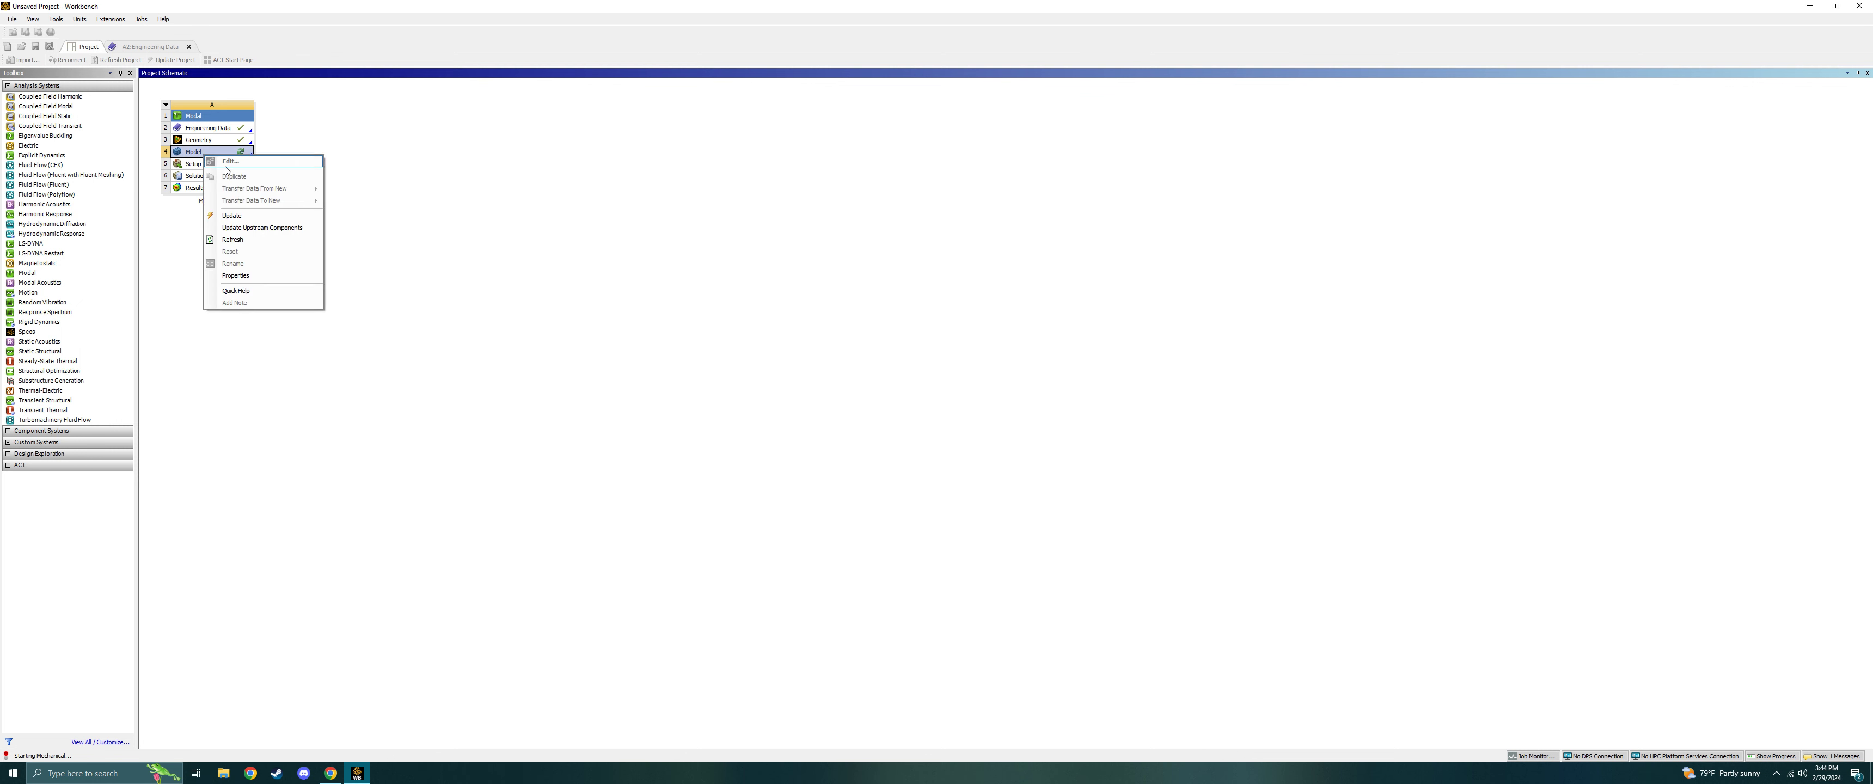
pyautogui.click(250, 215)
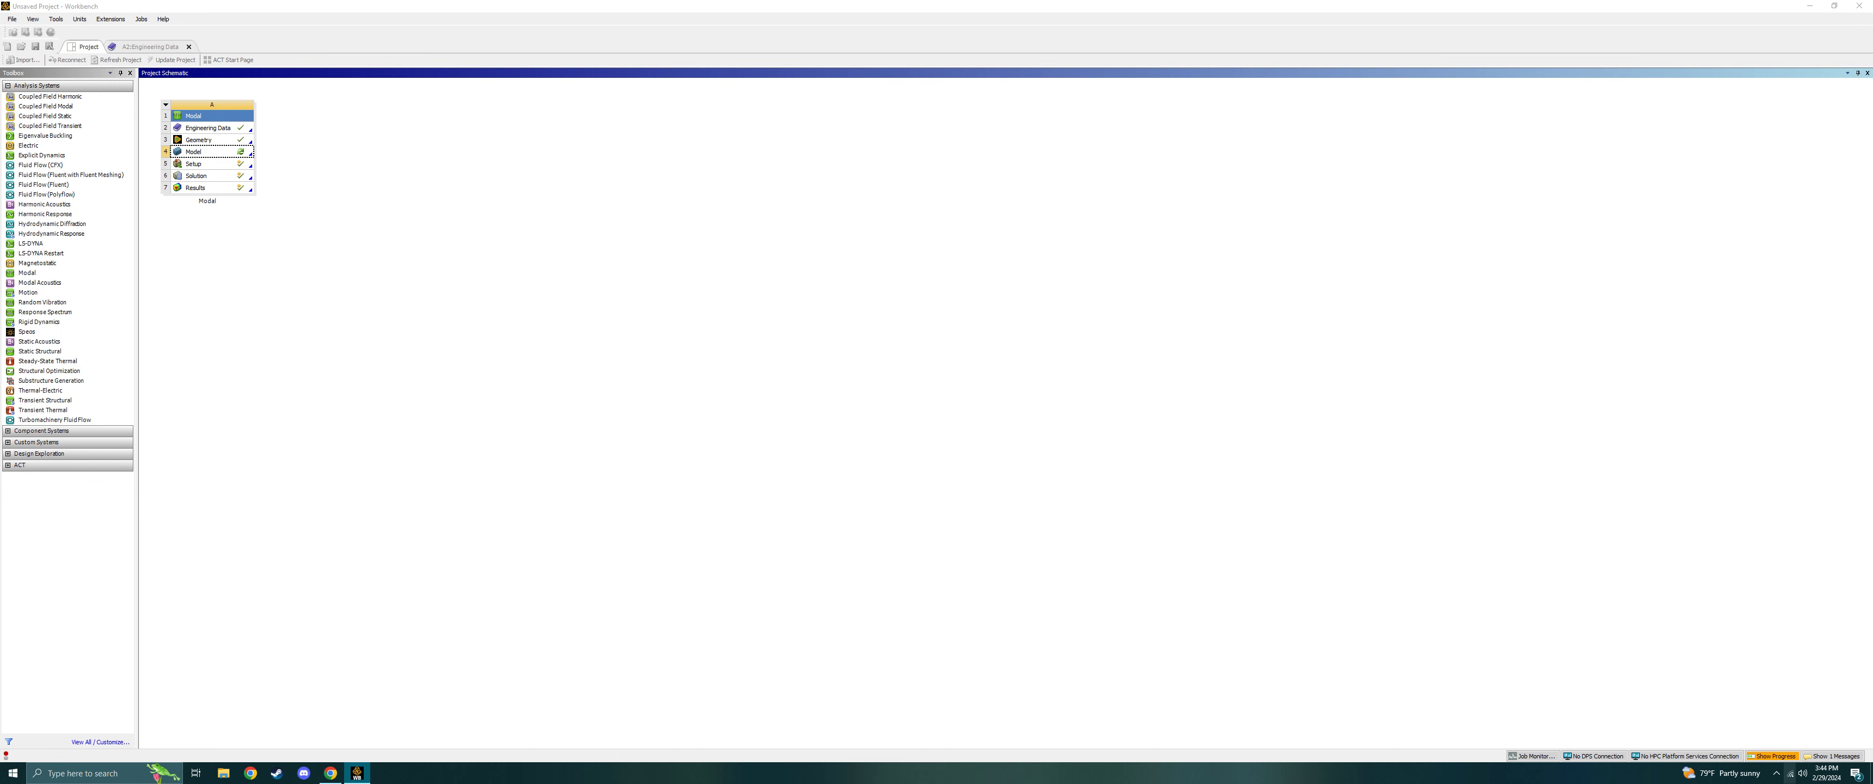
pyautogui.click(1772, 756)
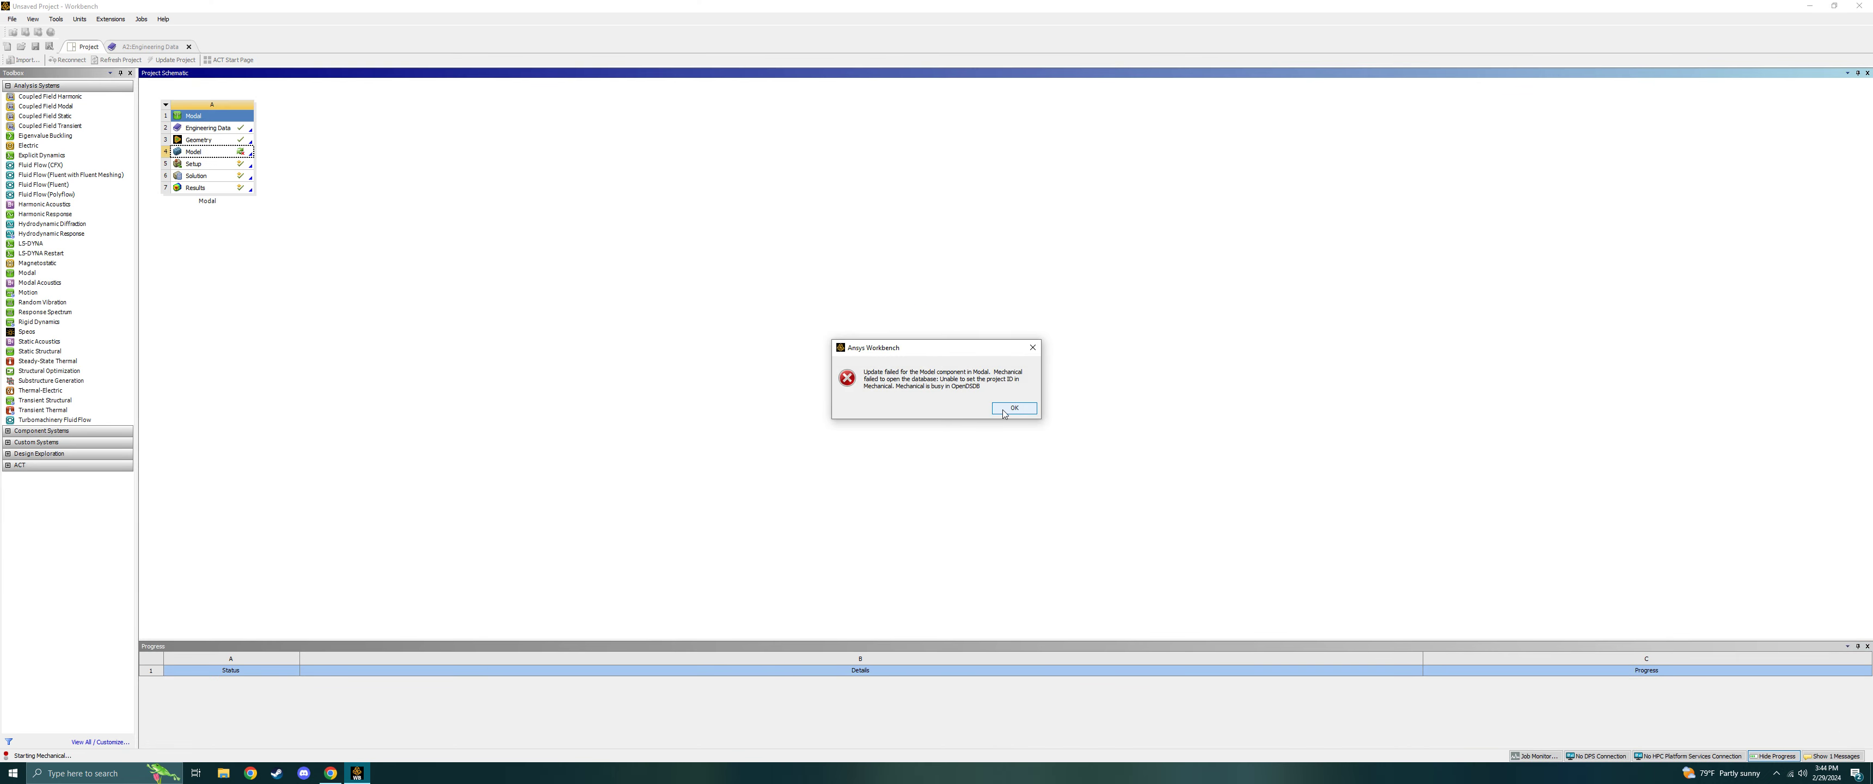
pyautogui.click(1012, 409)
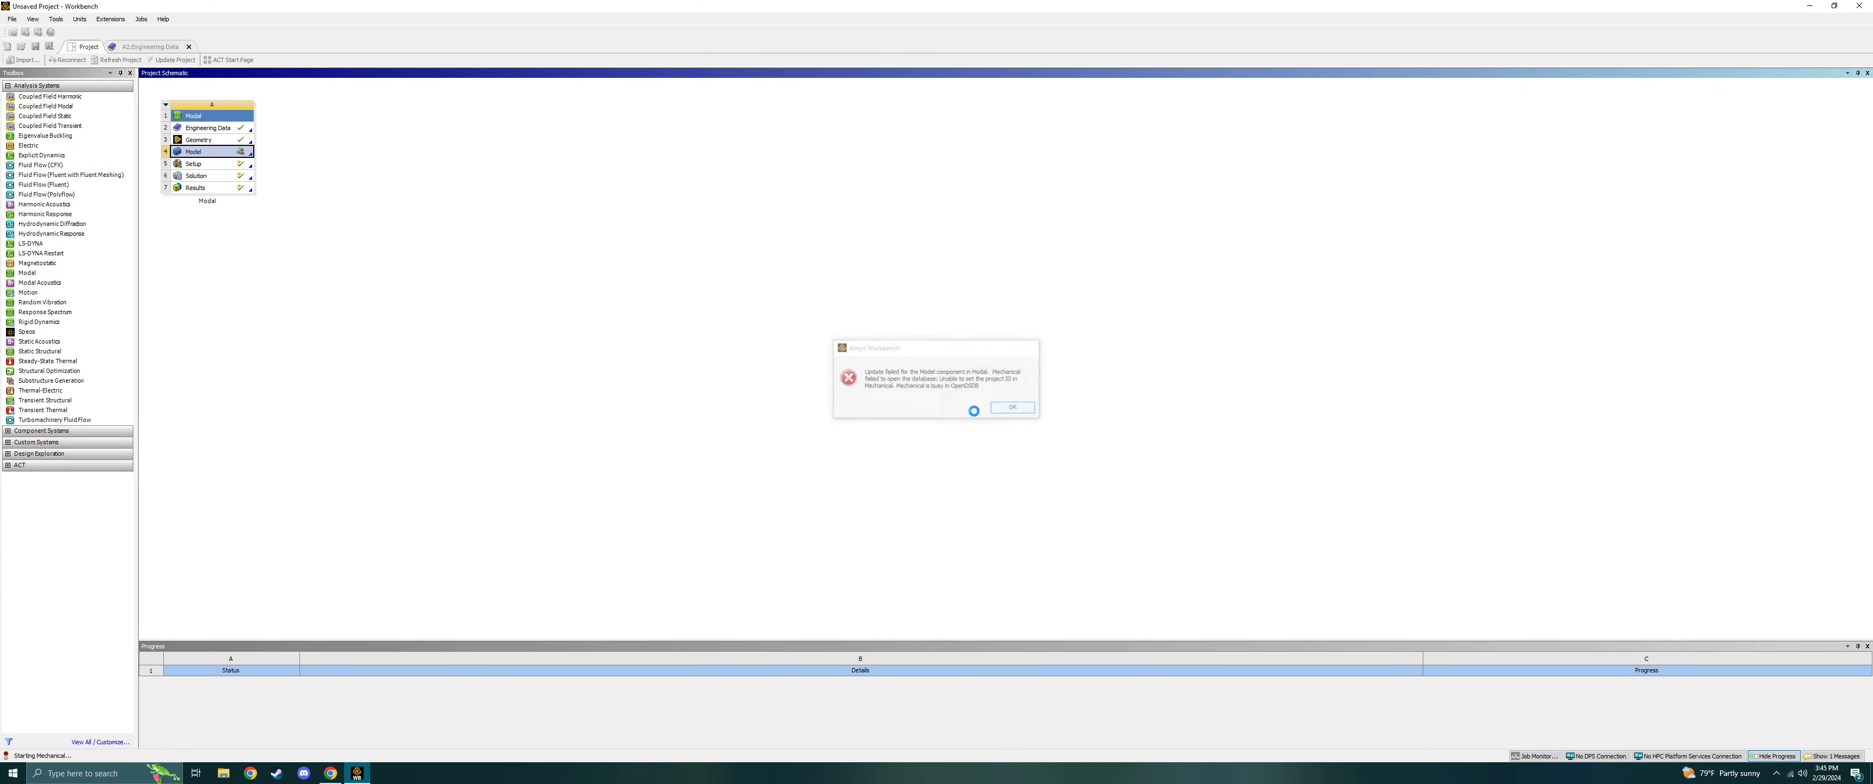
# Update the Model component again and show the project's messages and progress.
pyautogui.rightClick(213, 156)
pyautogui.click(267, 239)
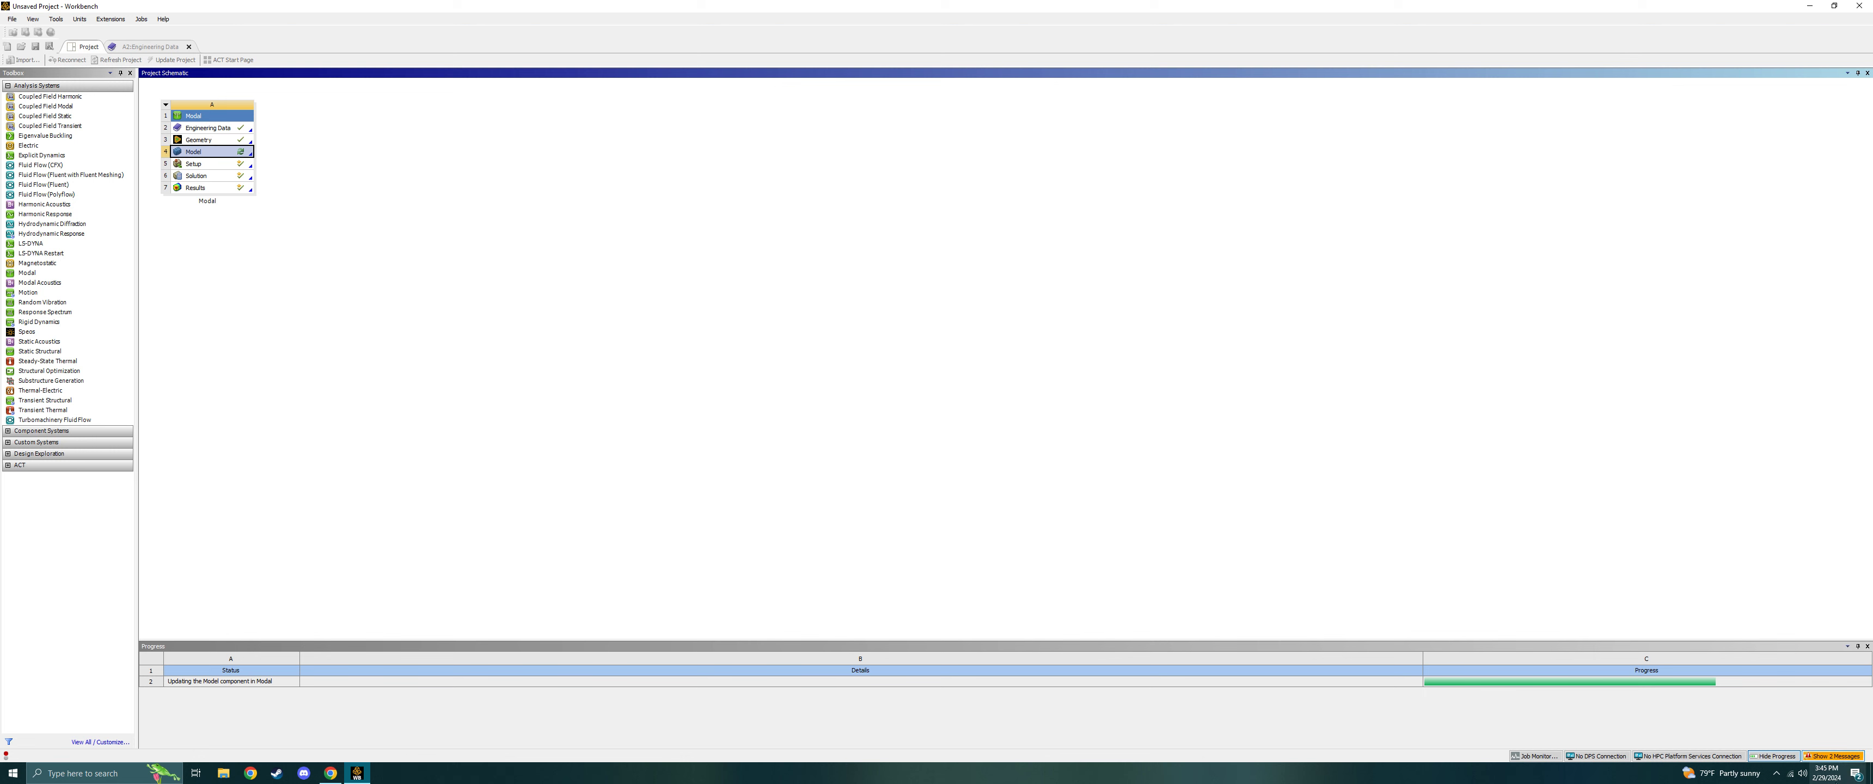
pyautogui.click(1845, 757)
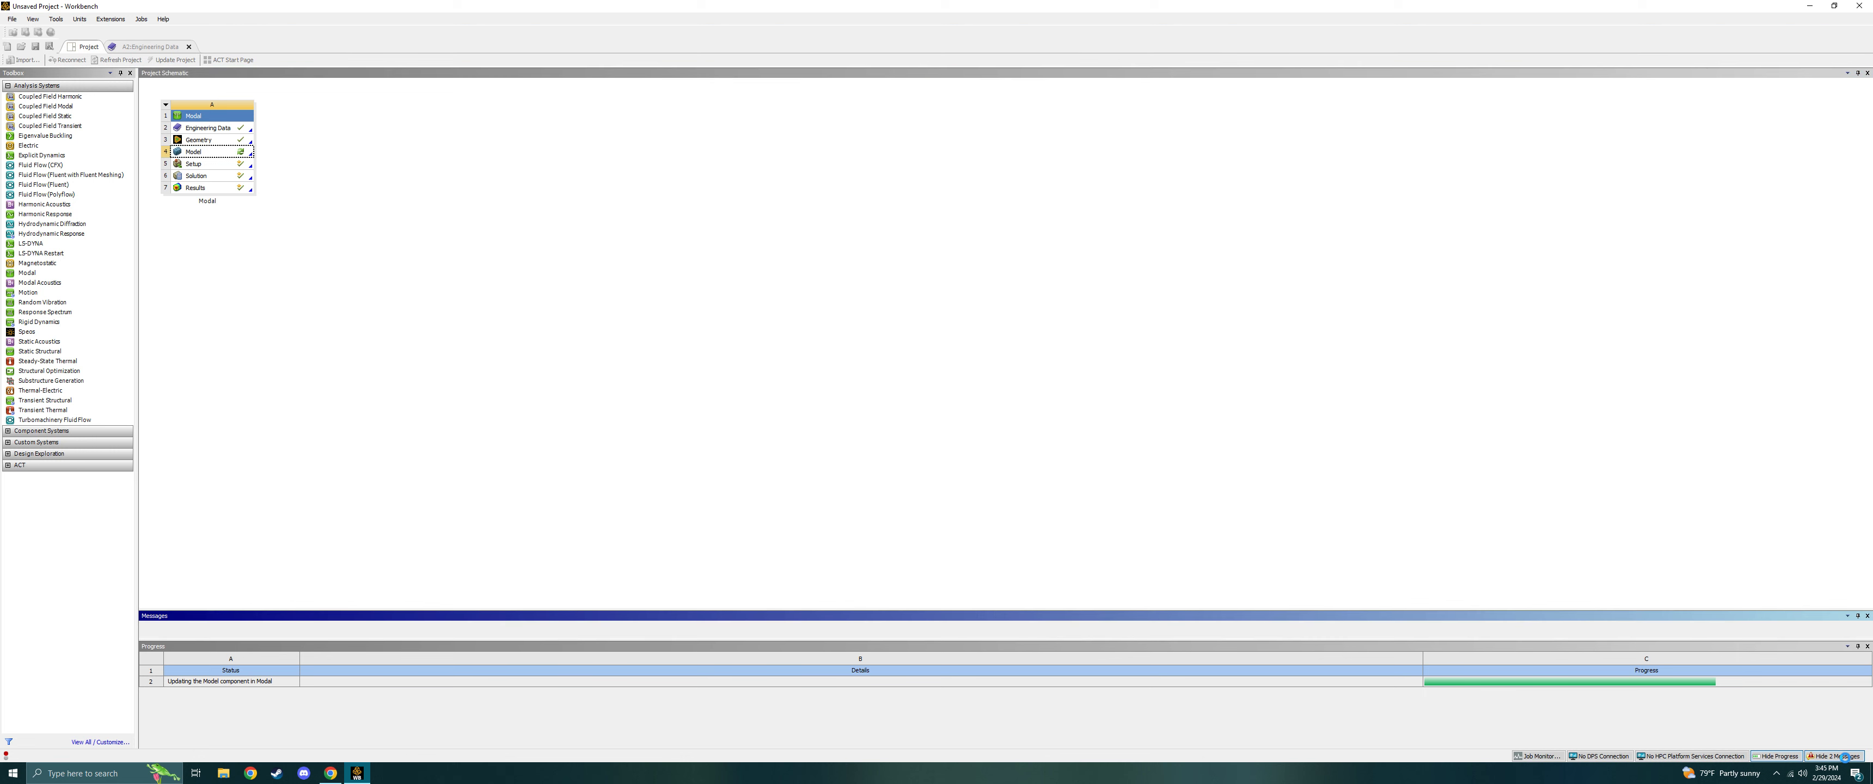
pyautogui.click(1793, 758)
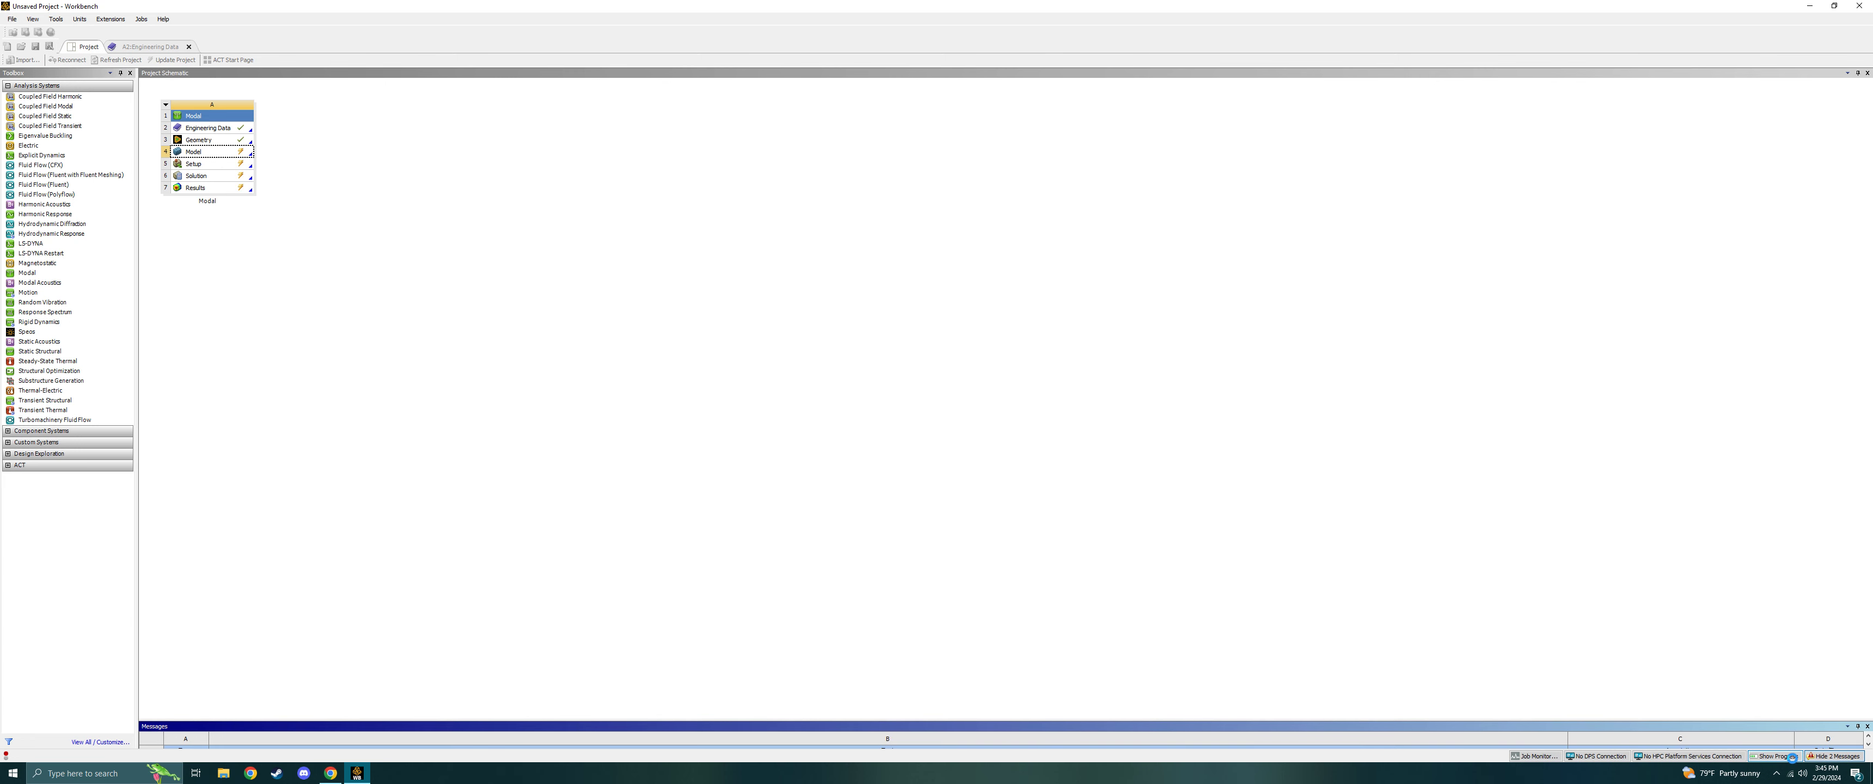
pyautogui.click(1793, 758)
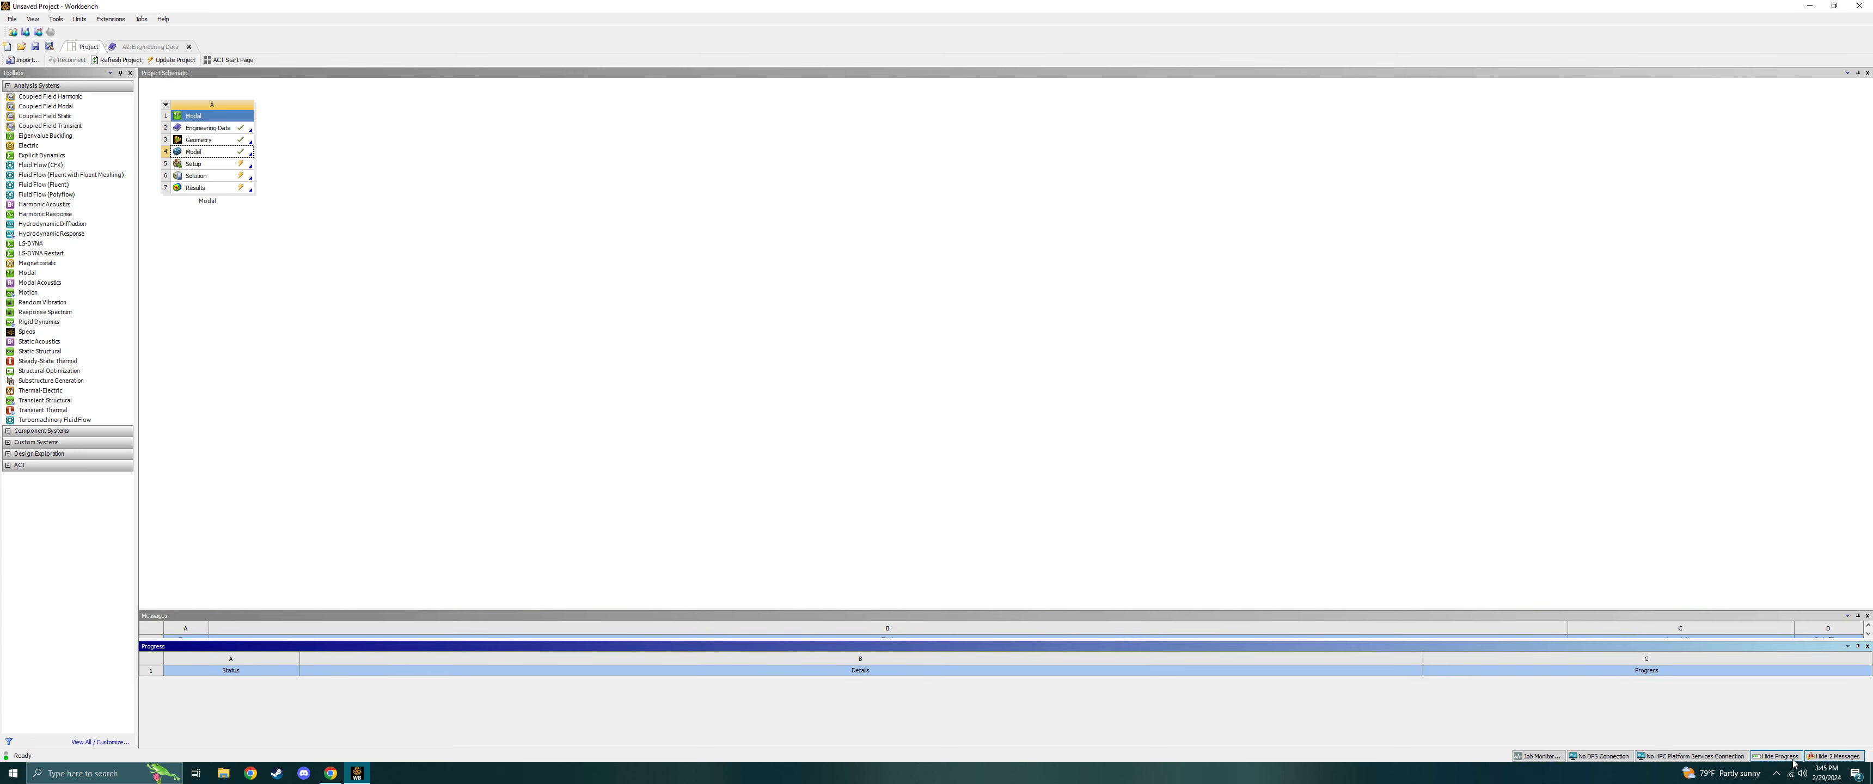
# Open the Model in Mechanical and check the fixed support on the square beam's end face.
pyautogui.doubleClick(211, 155)
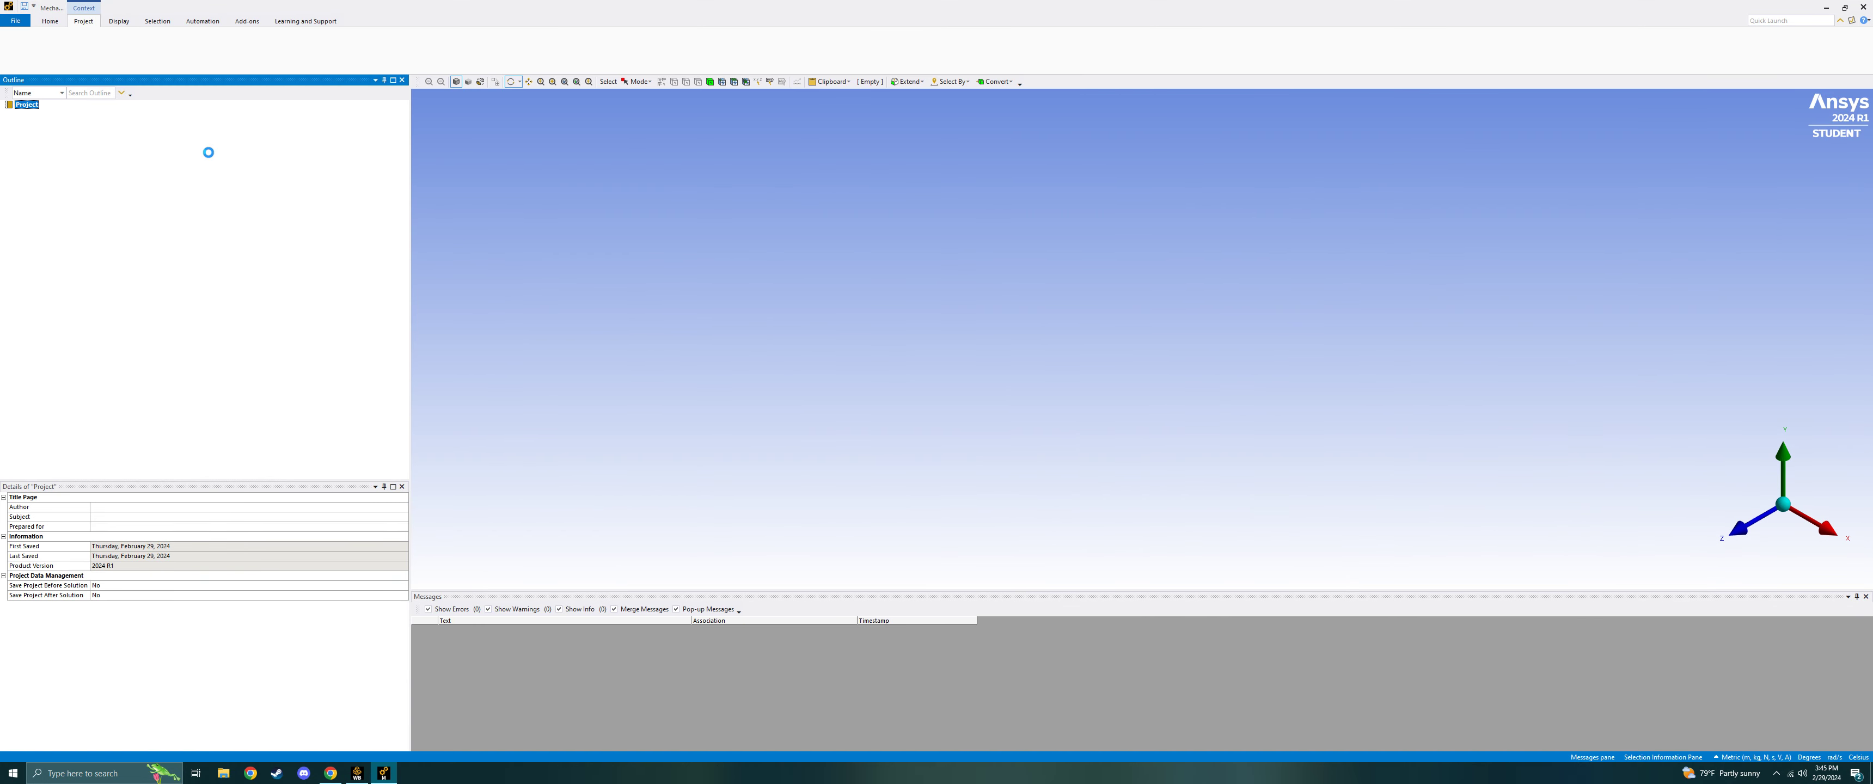
pyautogui.moveTo(750, 302); pyautogui.dragTo(938, 284, button='middle')
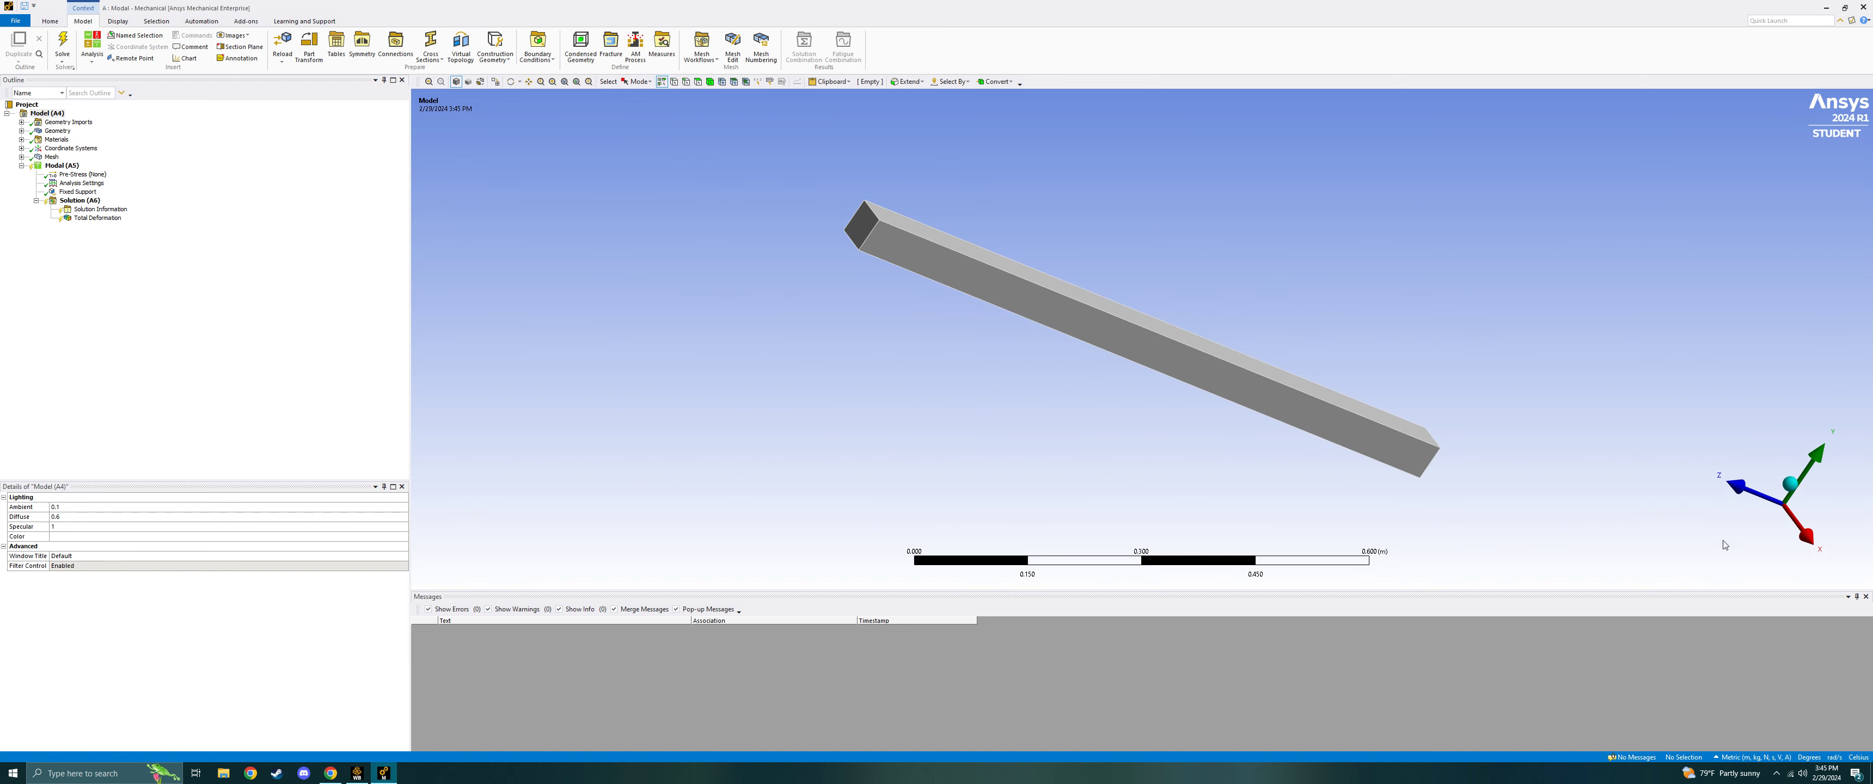
pyautogui.click(1806, 536)
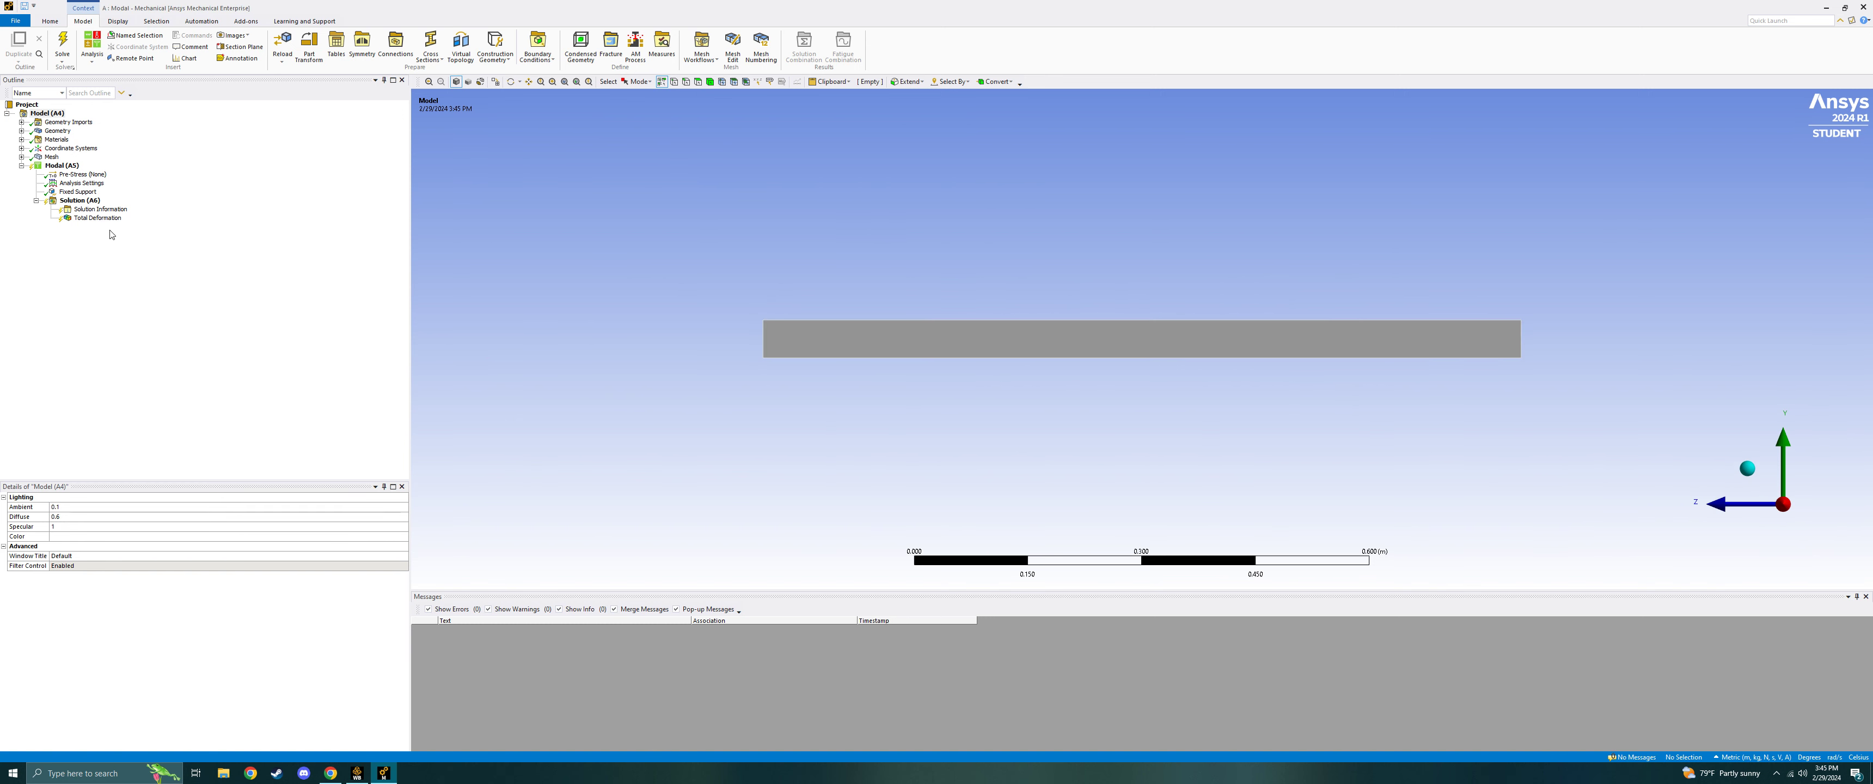
pyautogui.click(77, 191)
pyautogui.moveTo(699, 341); pyautogui.dragTo(866, 347, button='middle')
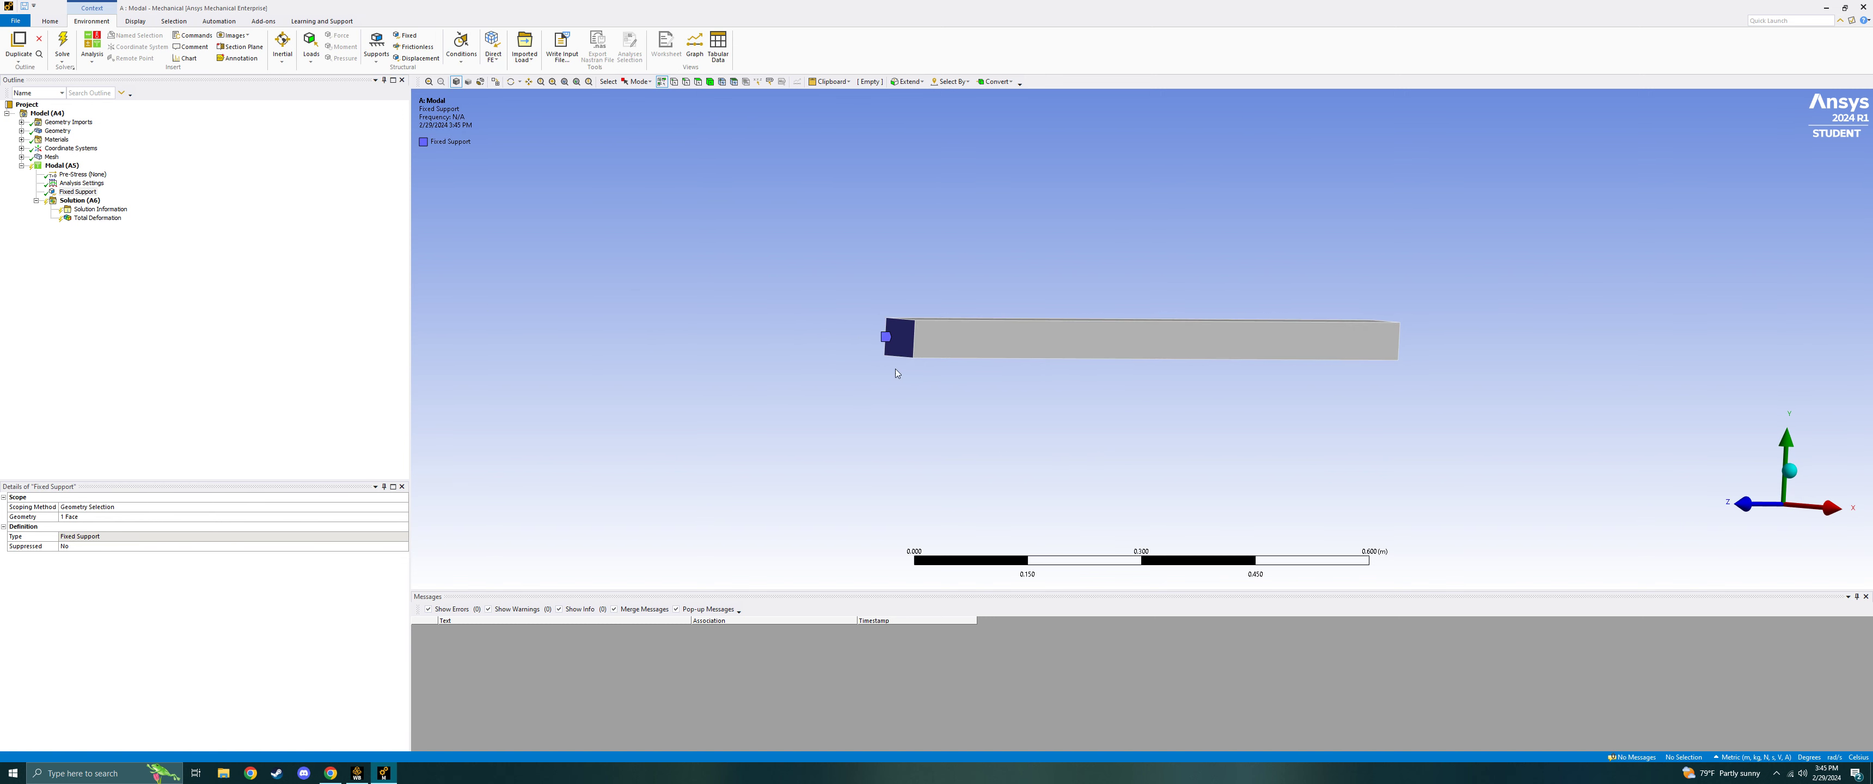
# Solve the square beam's modal analysis and display its total deformation result from the side.
pyautogui.click(63, 43)
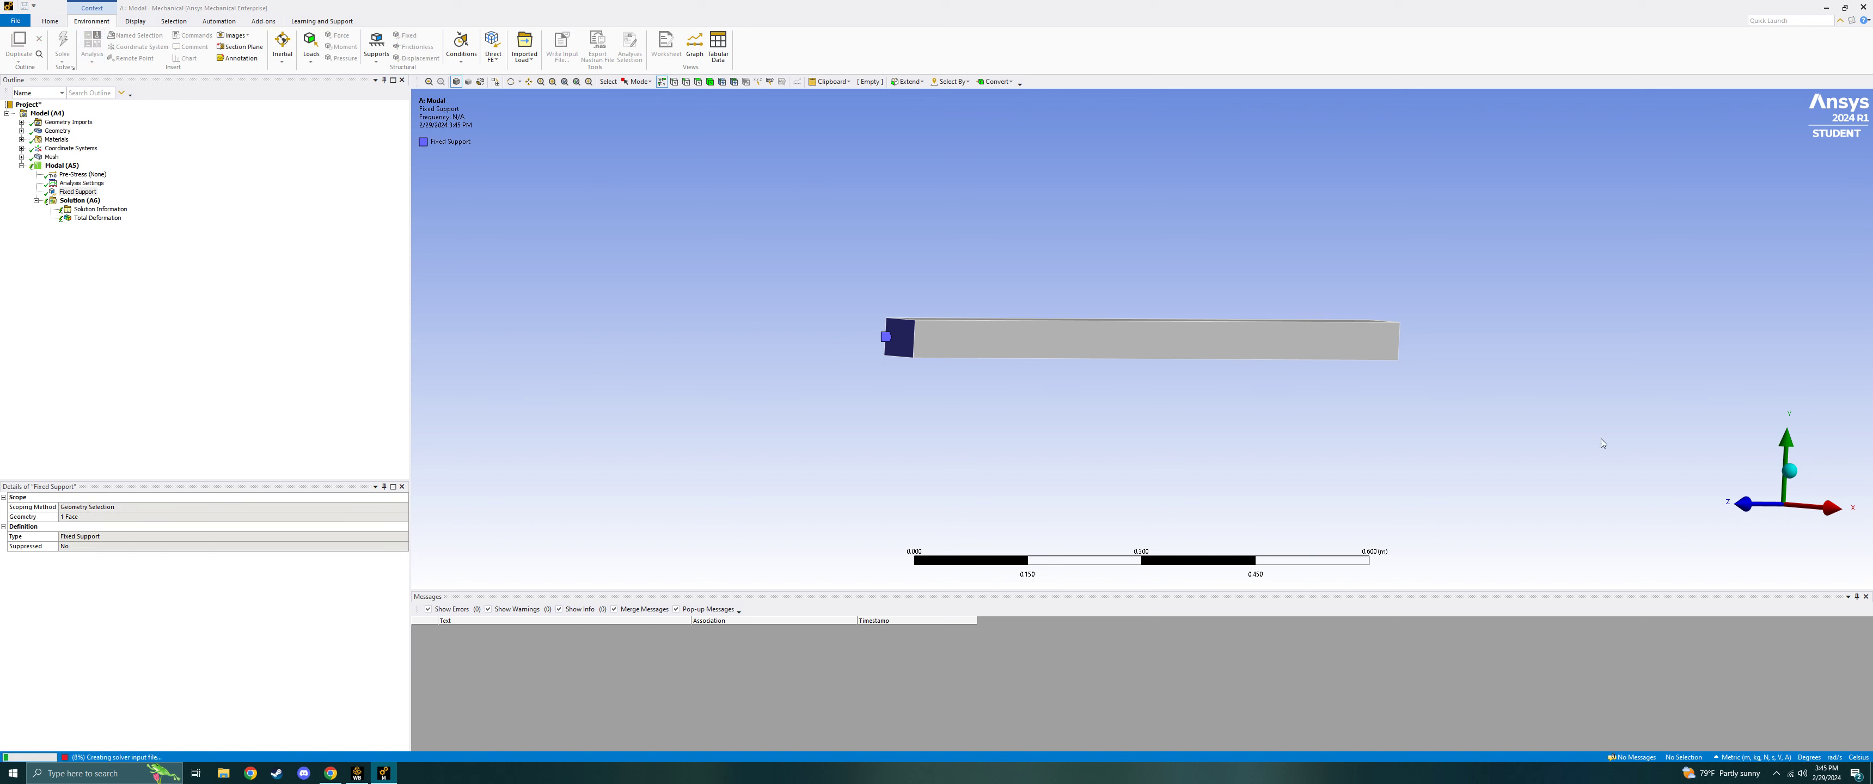
pyautogui.click(1838, 510)
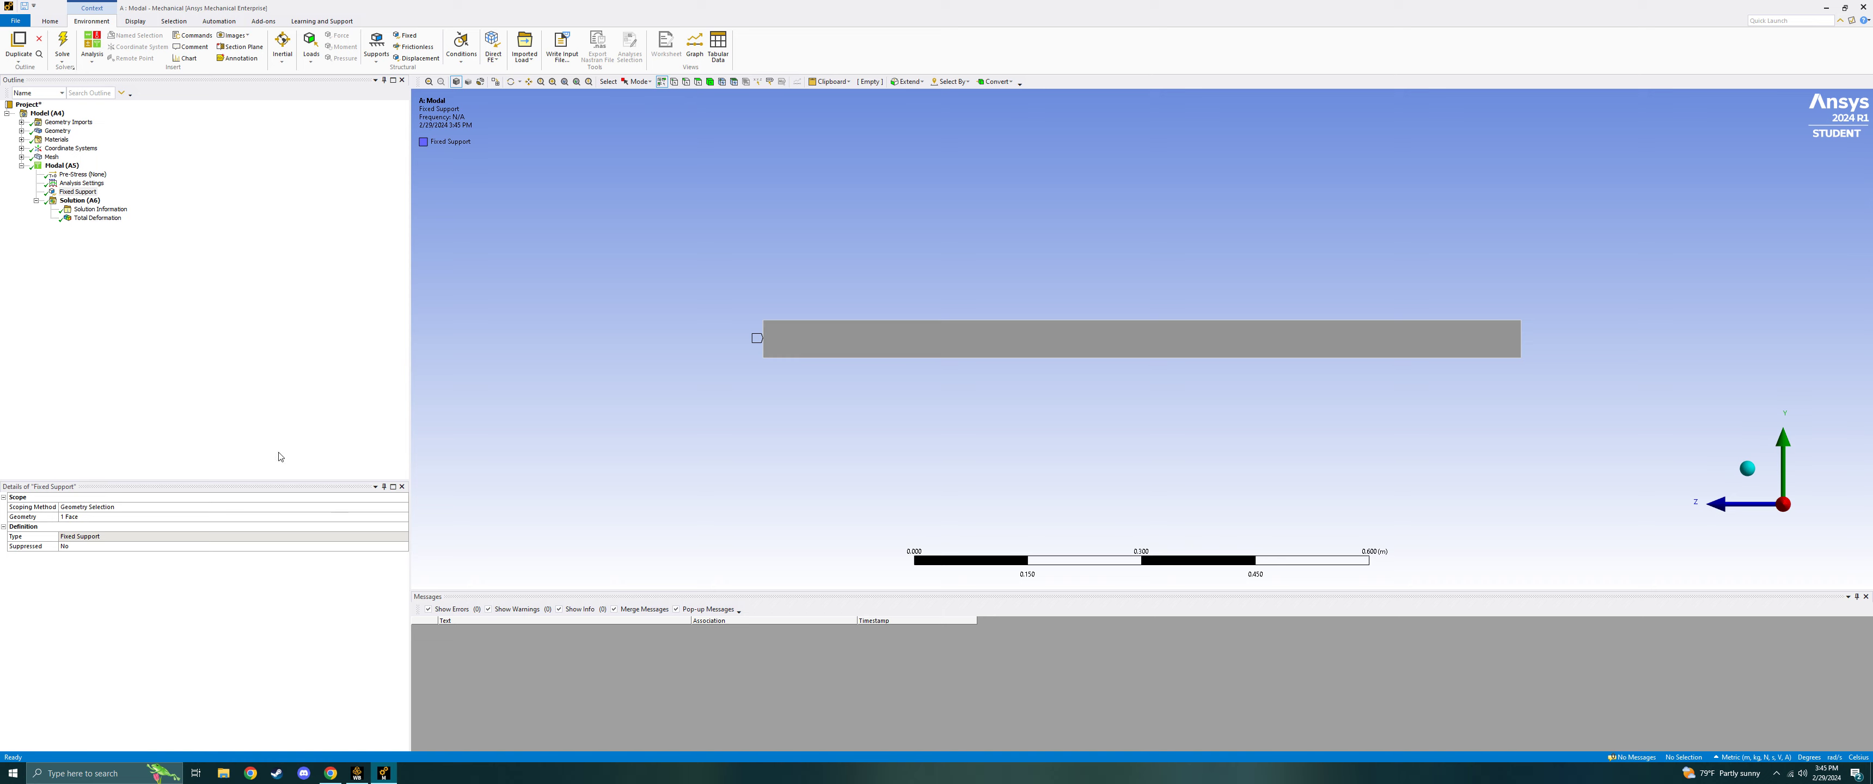
pyautogui.click(97, 218)
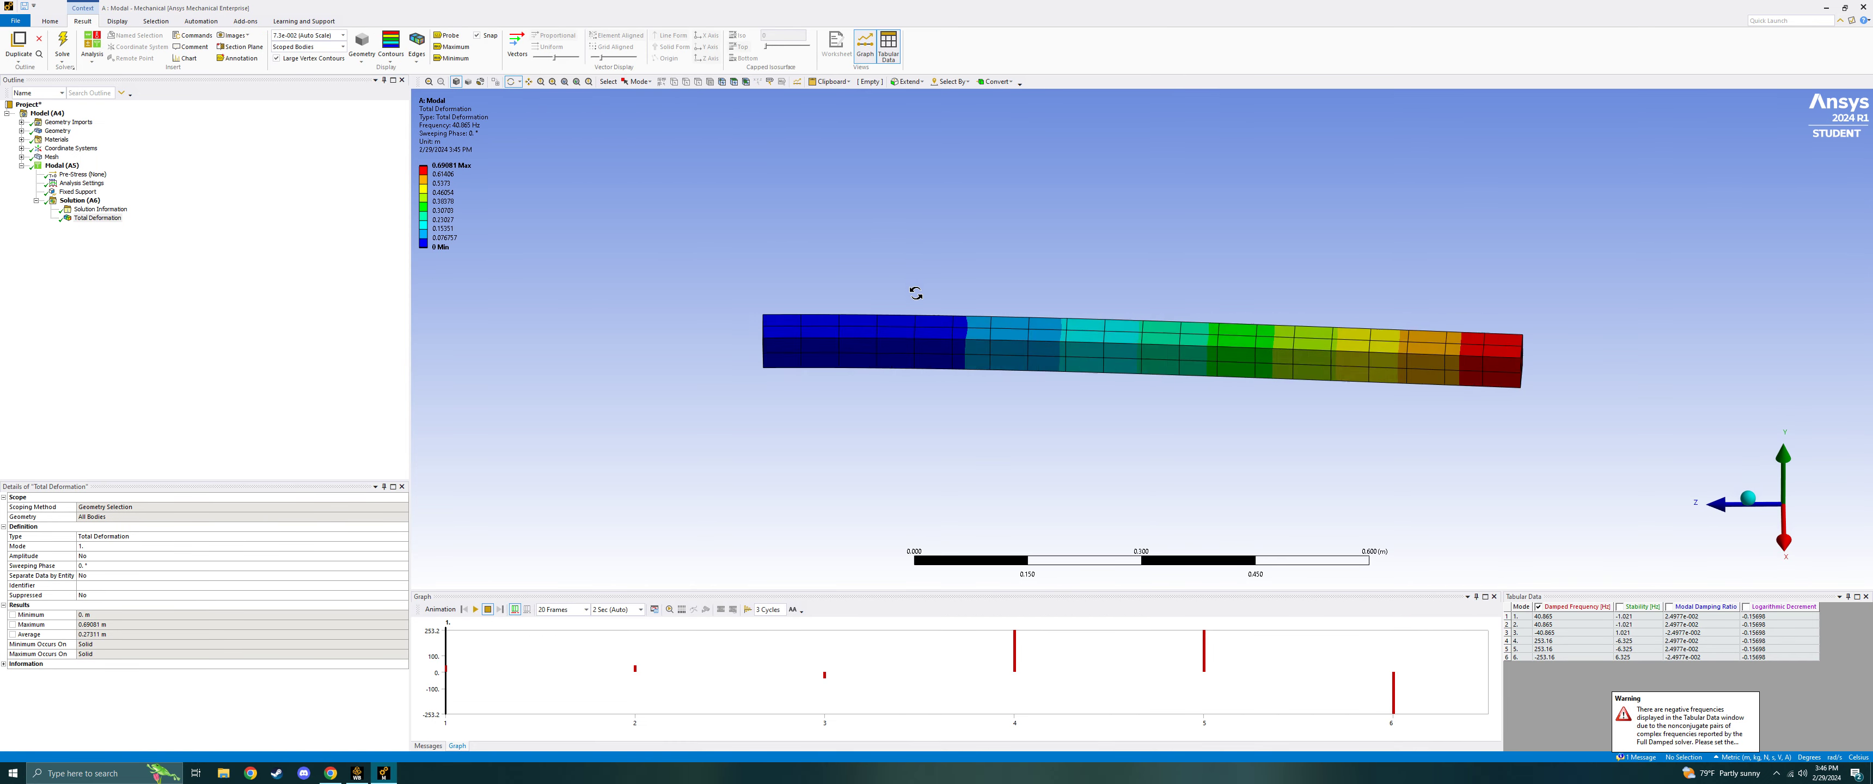
pyautogui.moveTo(915, 293); pyautogui.dragTo(919, 365)
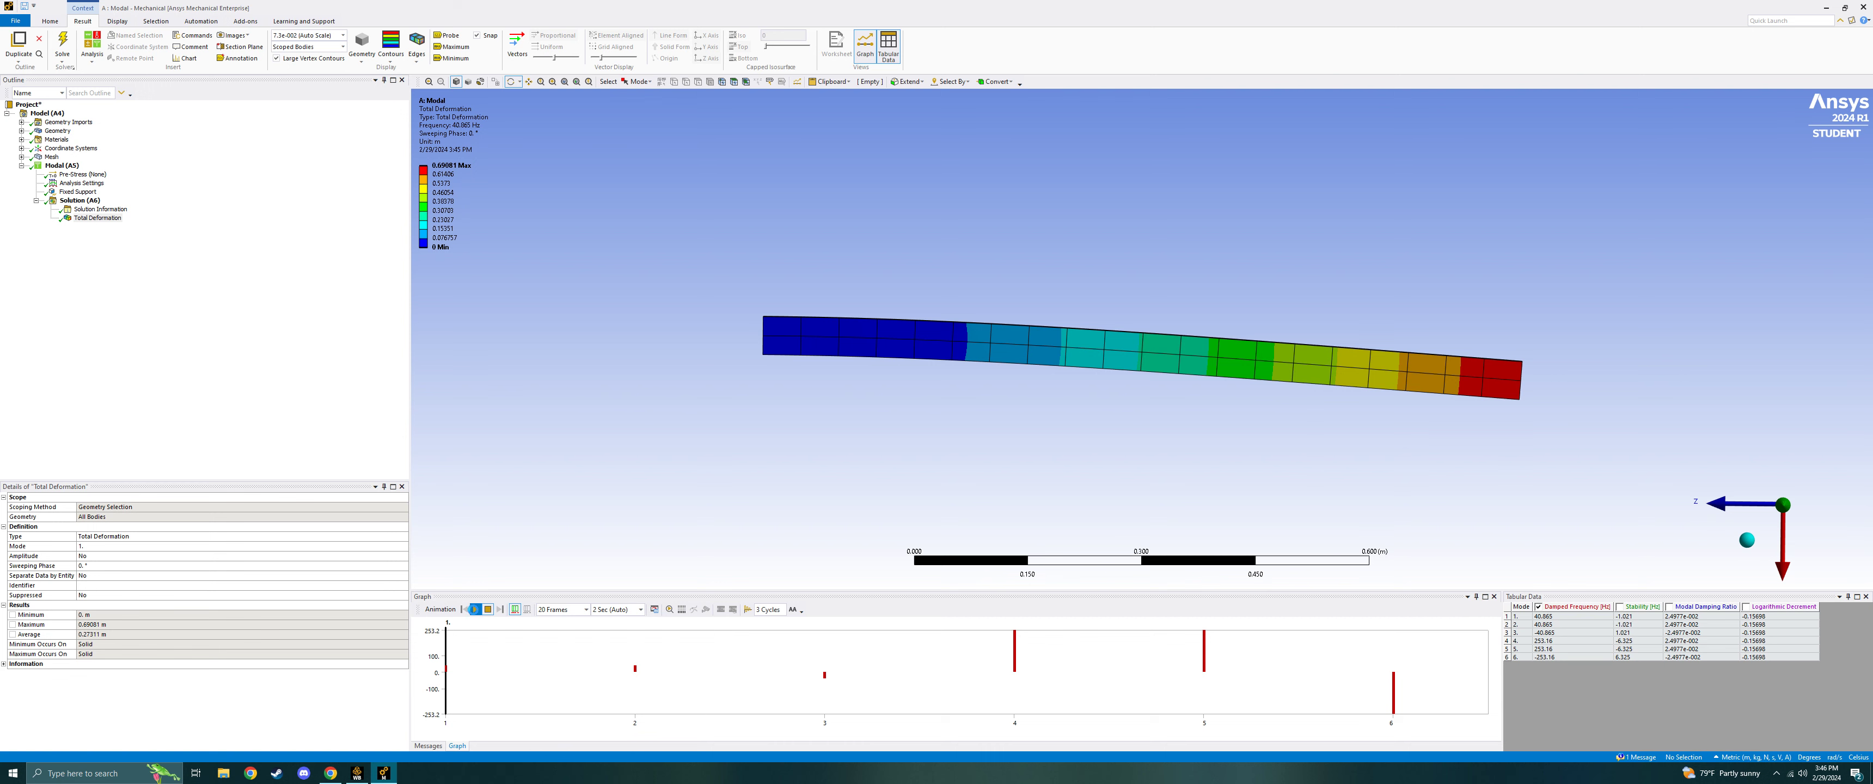
# Play the total deformation animation, and replay it with the cycle count set to 100.
pyautogui.click(475, 611)
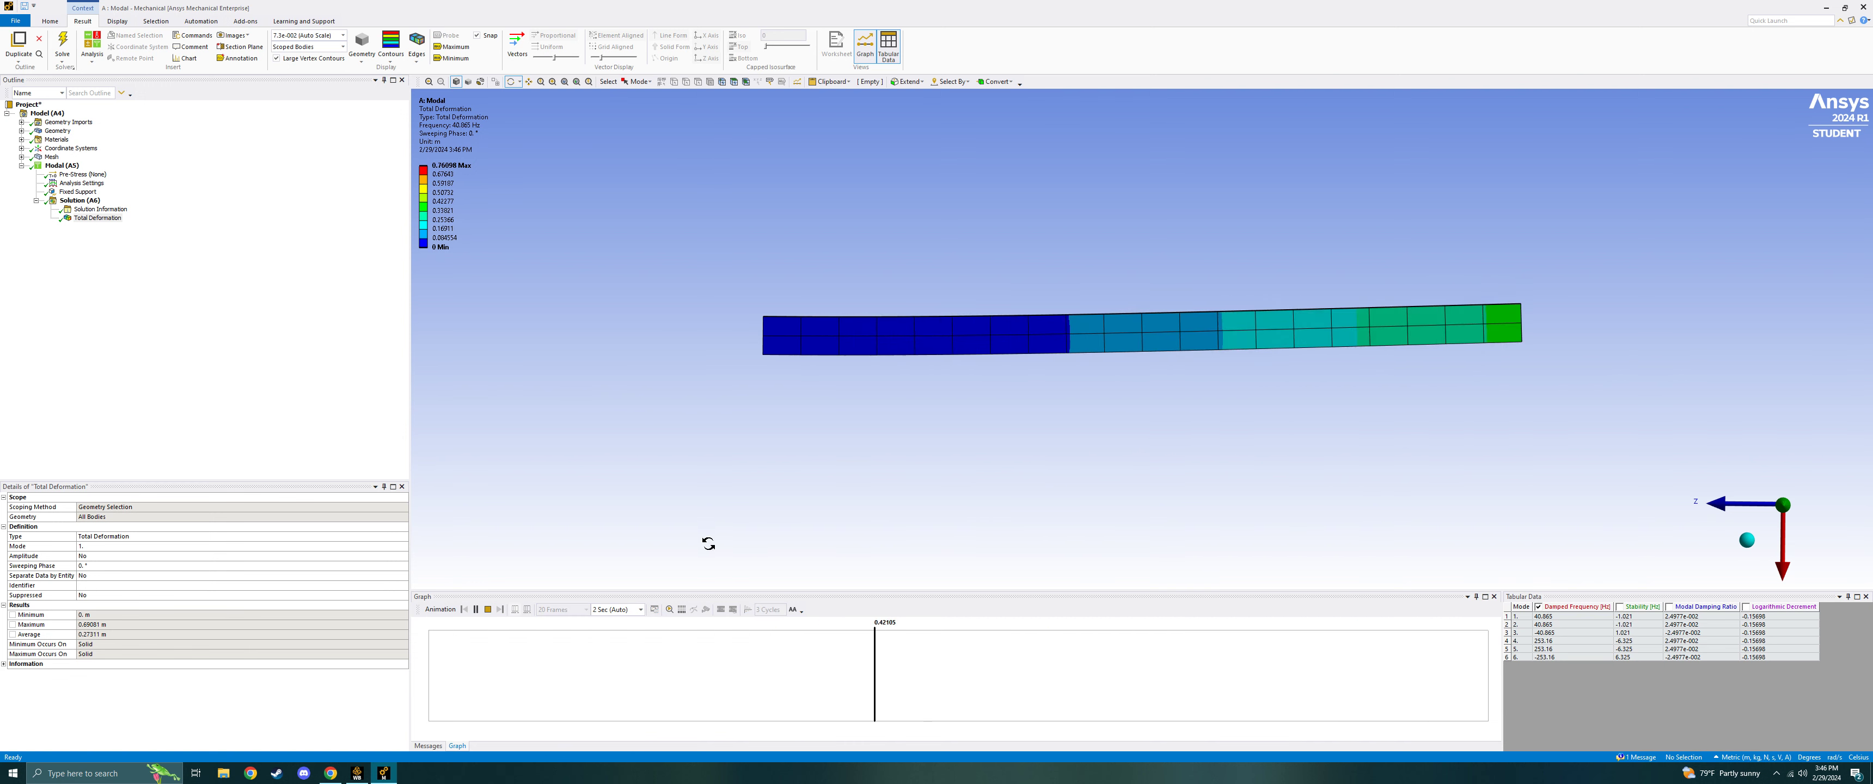
pyautogui.click(487, 610)
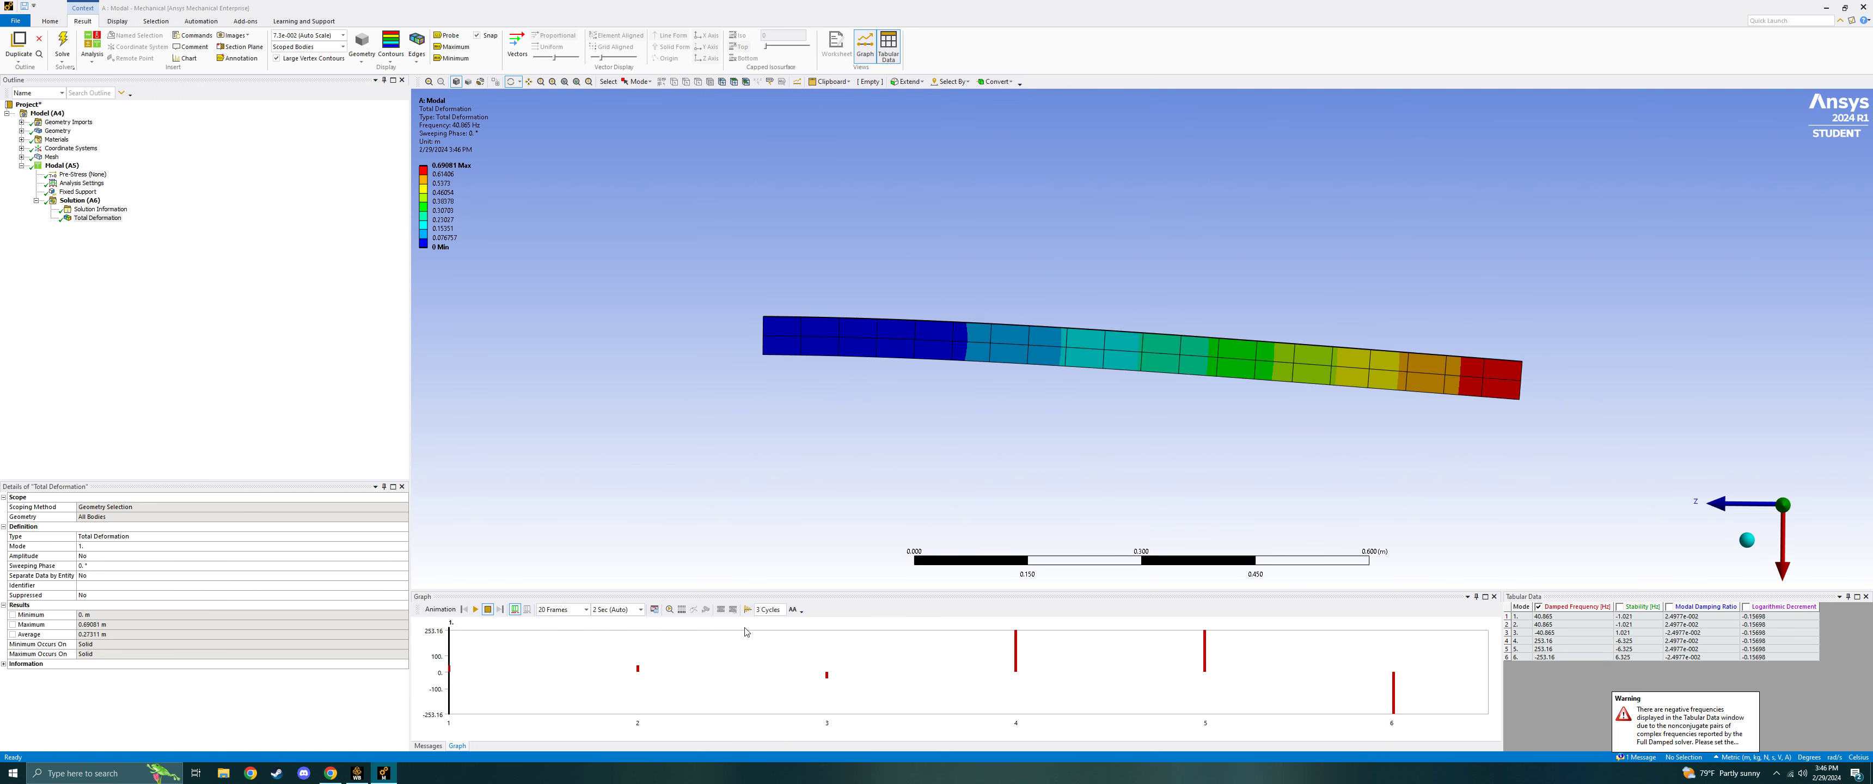
pyautogui.click(782, 611)
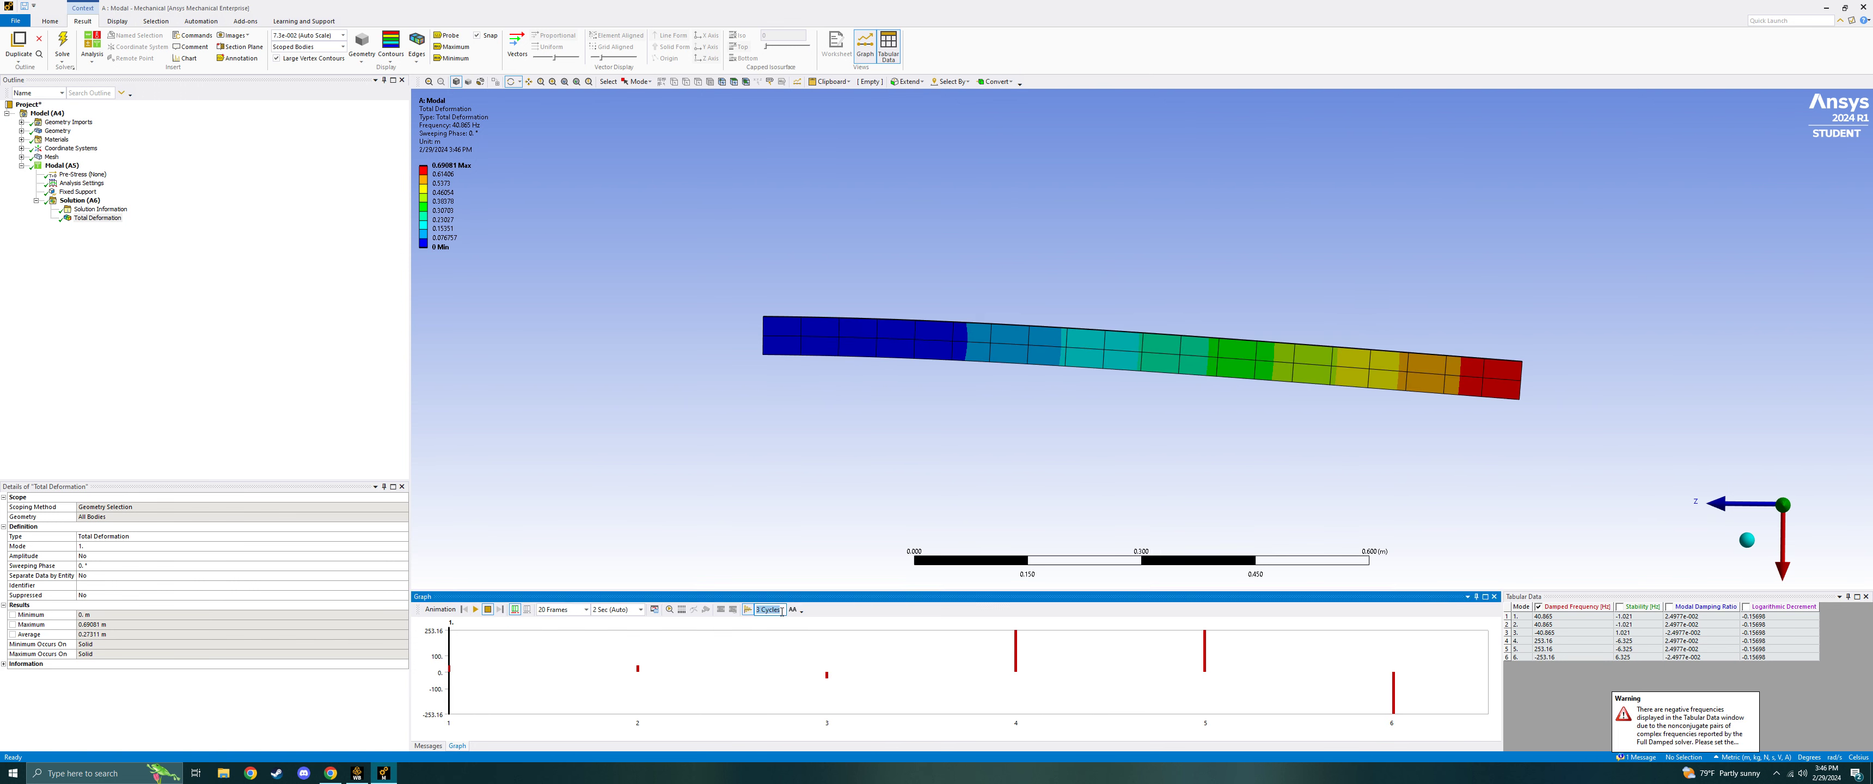
pyautogui.write('100')
pyautogui.click(475, 609)
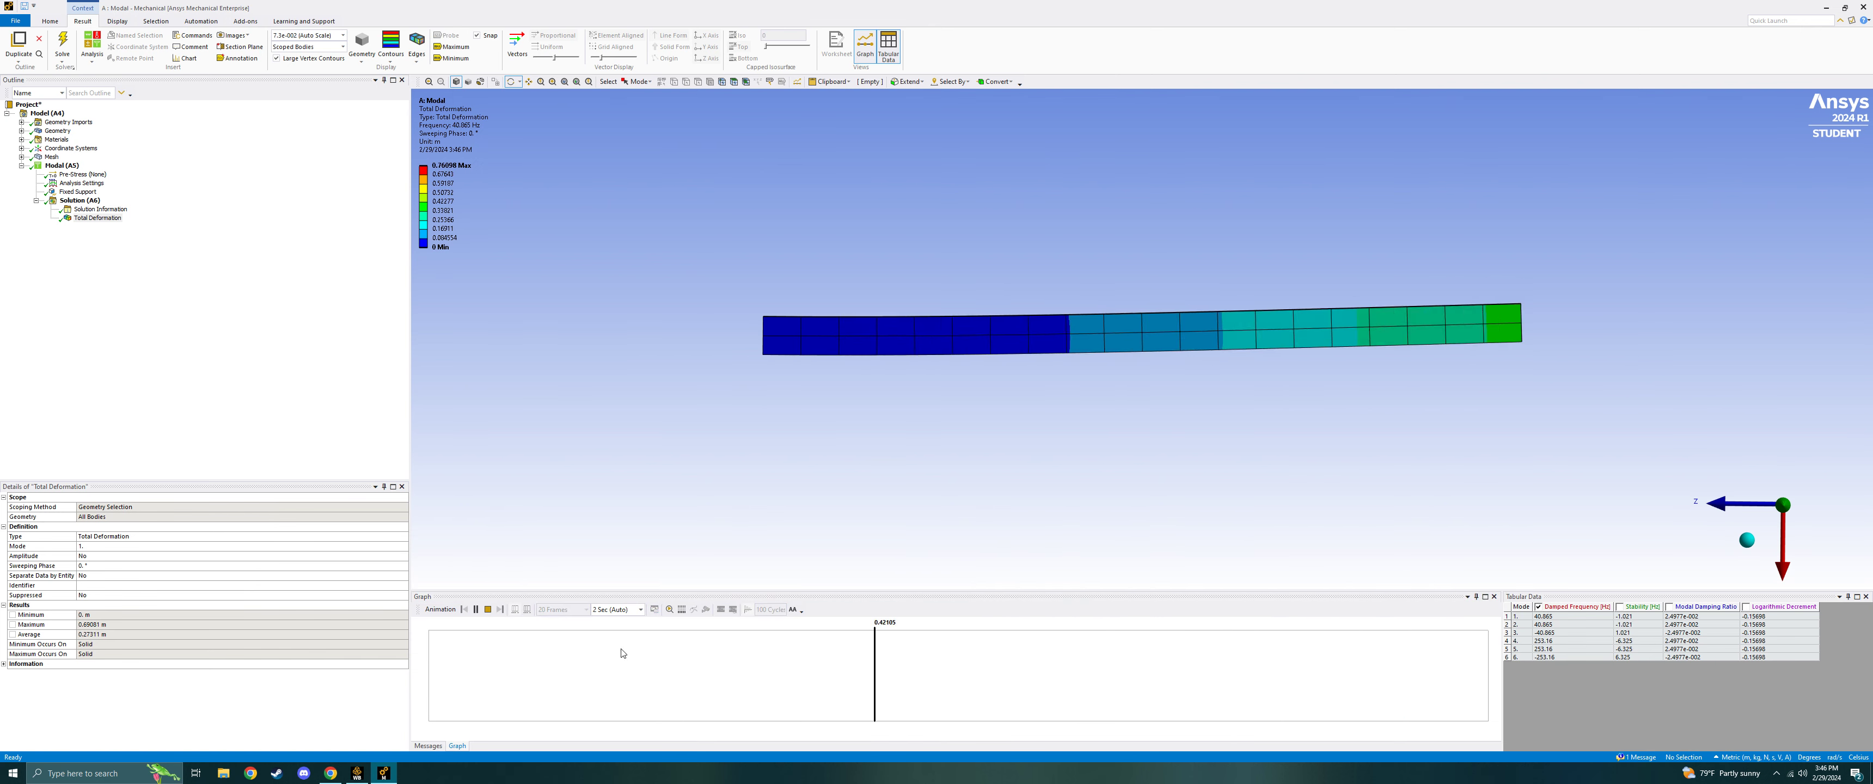
pyautogui.click(488, 610)
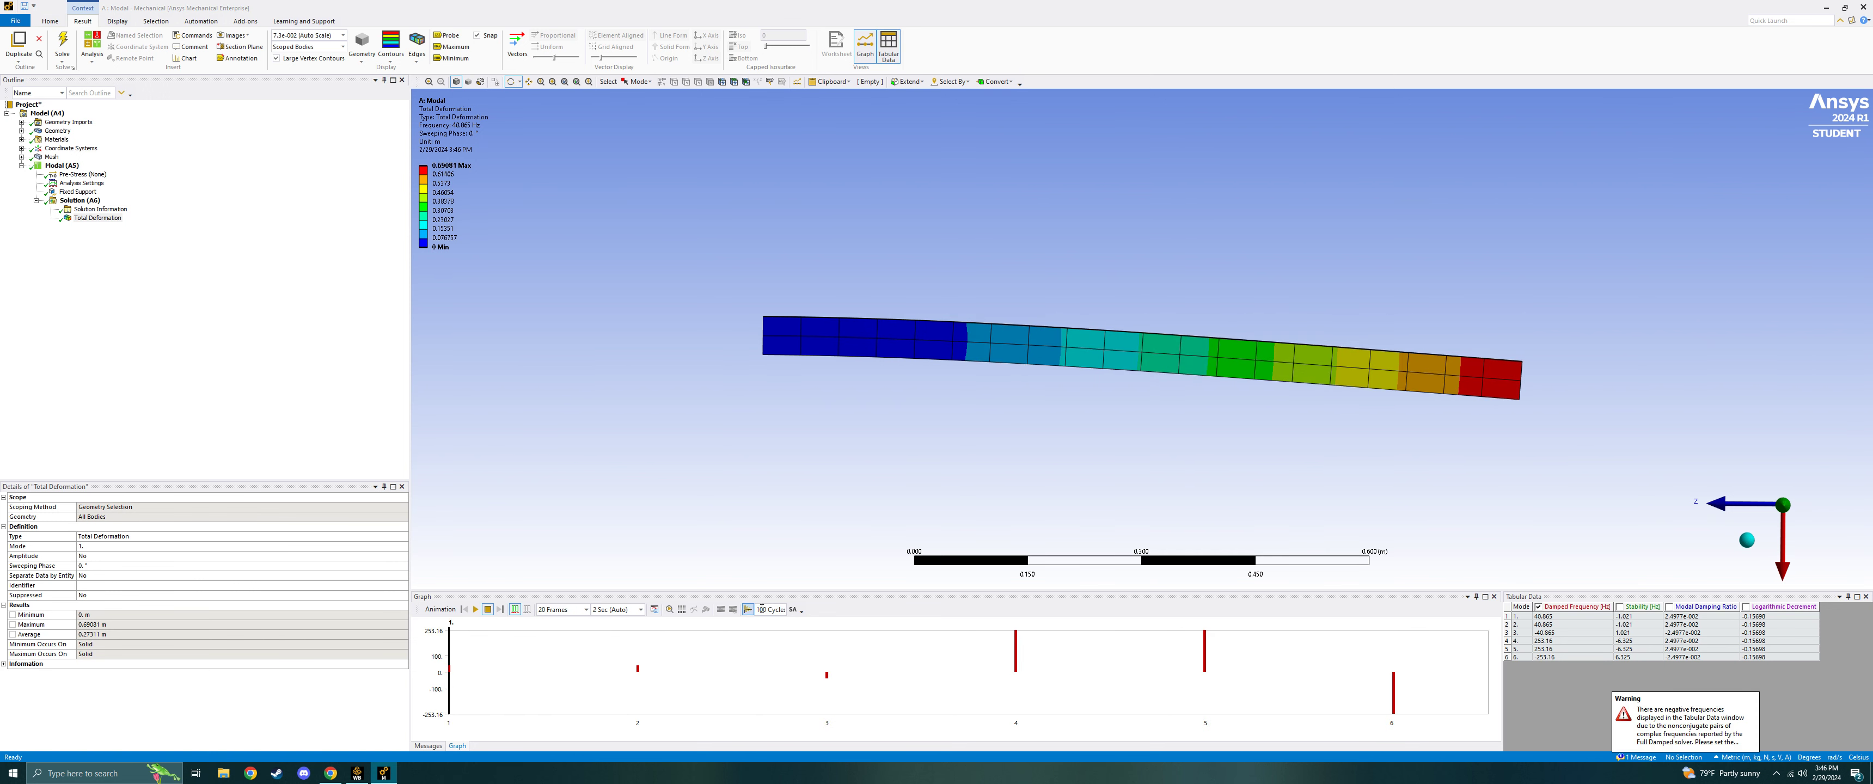
# Set the total deformation animation to 10 cycles, play it, and stop it after checking the motion.
pyautogui.click(772, 611)
pyautogui.write('10')
pyautogui.press('Return')
pyautogui.click(476, 609)
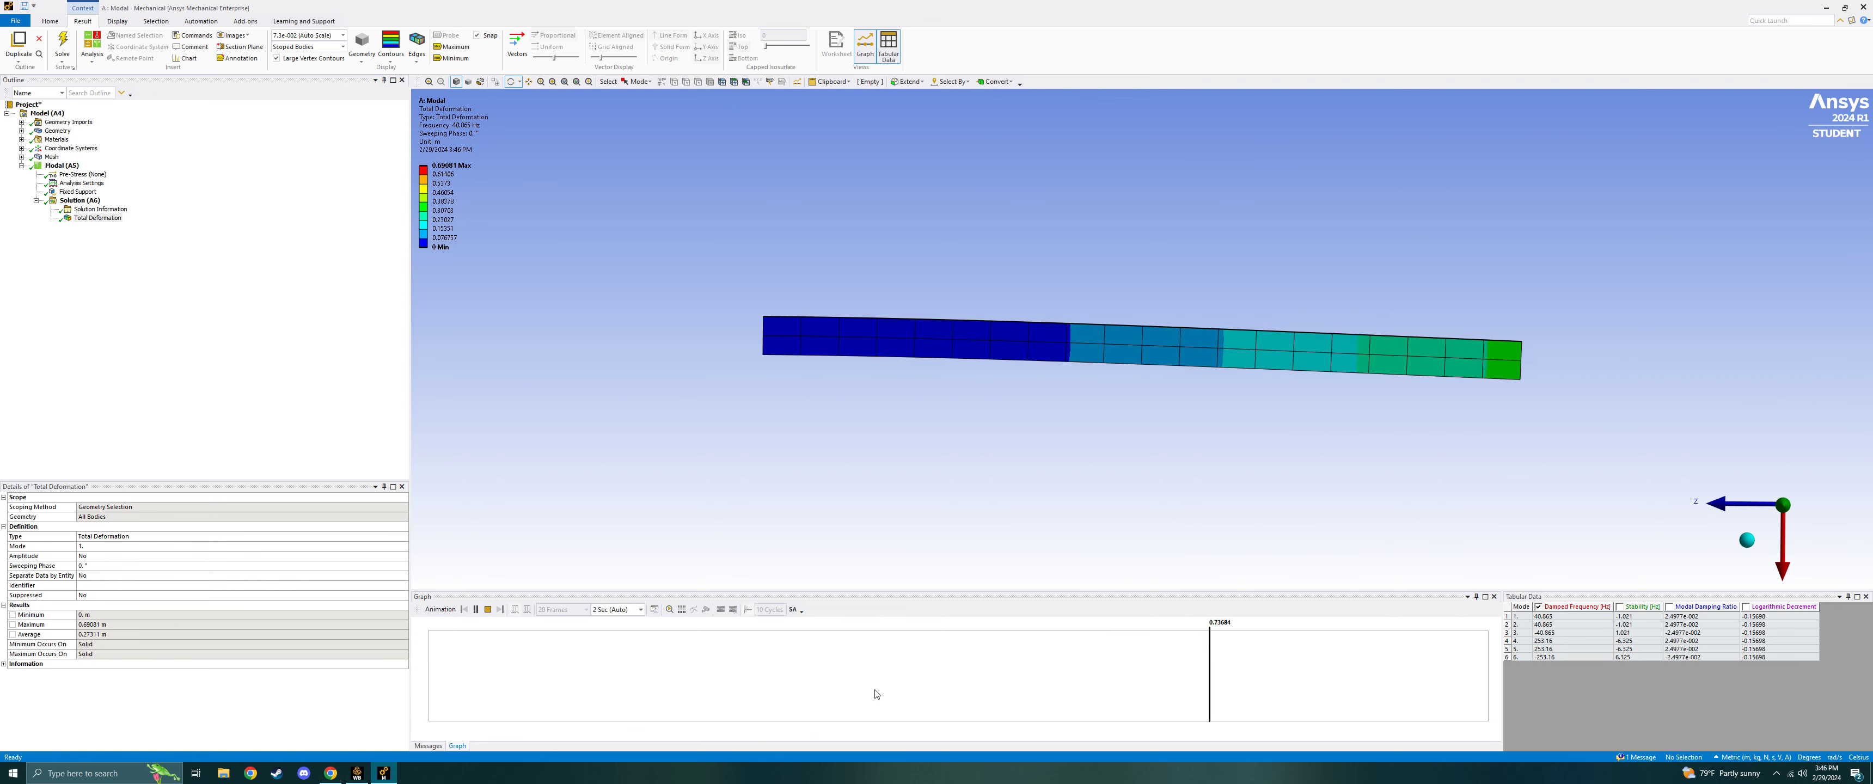
pyautogui.click(488, 610)
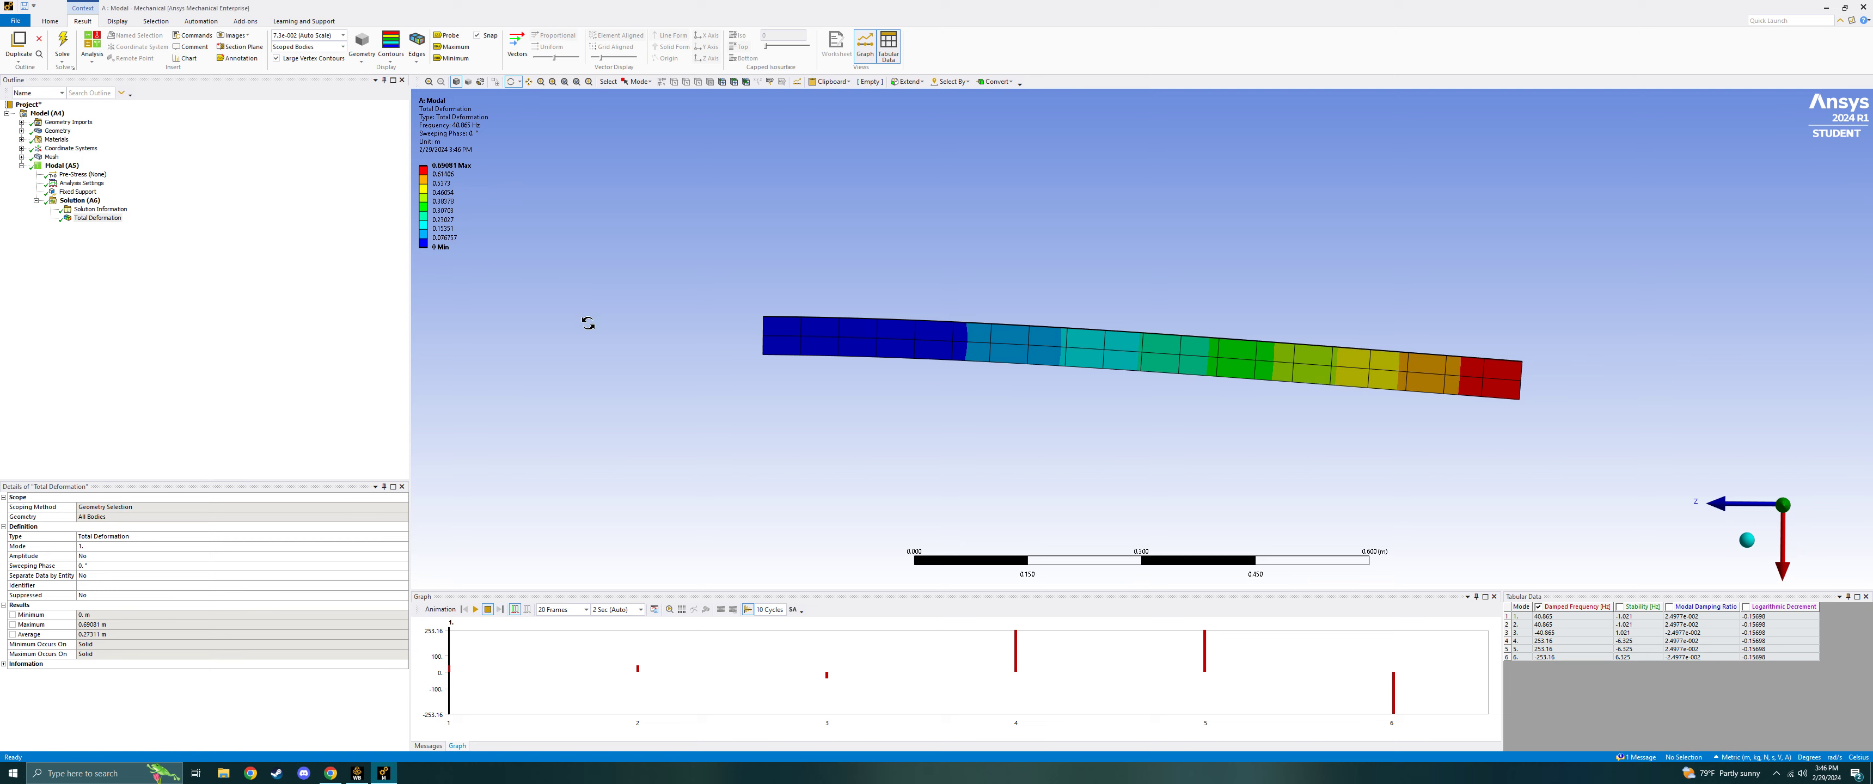
pyautogui.moveTo(588, 324); pyautogui.dragTo(619, 392)
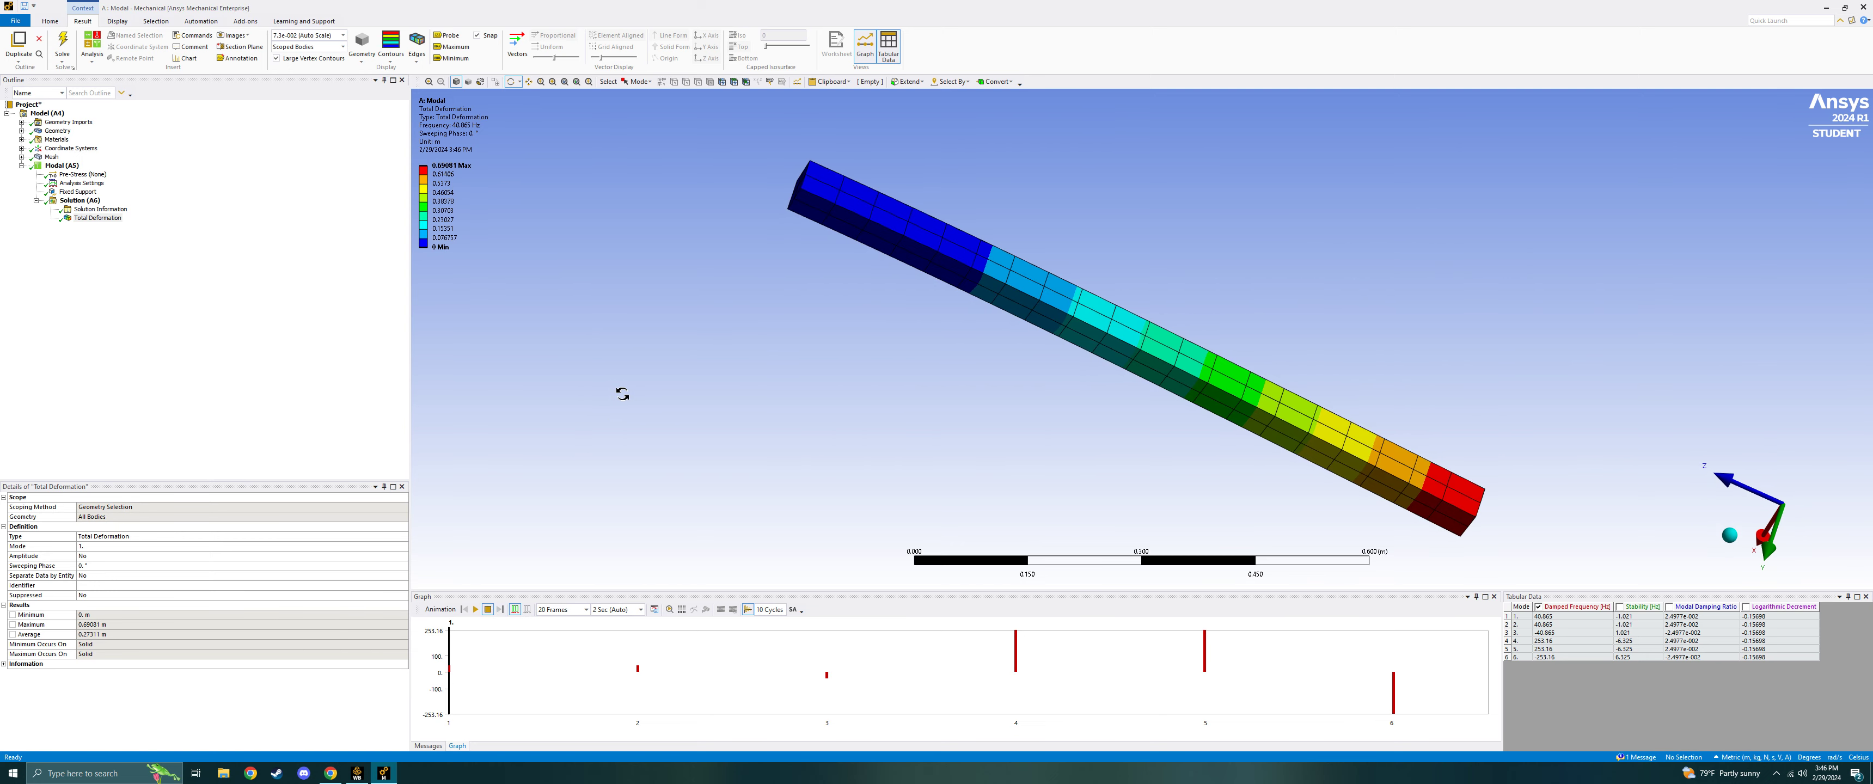
# Add a Directional Deformation result to the modal solution and evaluate all results.
pyautogui.click(69, 202)
pyautogui.rightClick(69, 204)
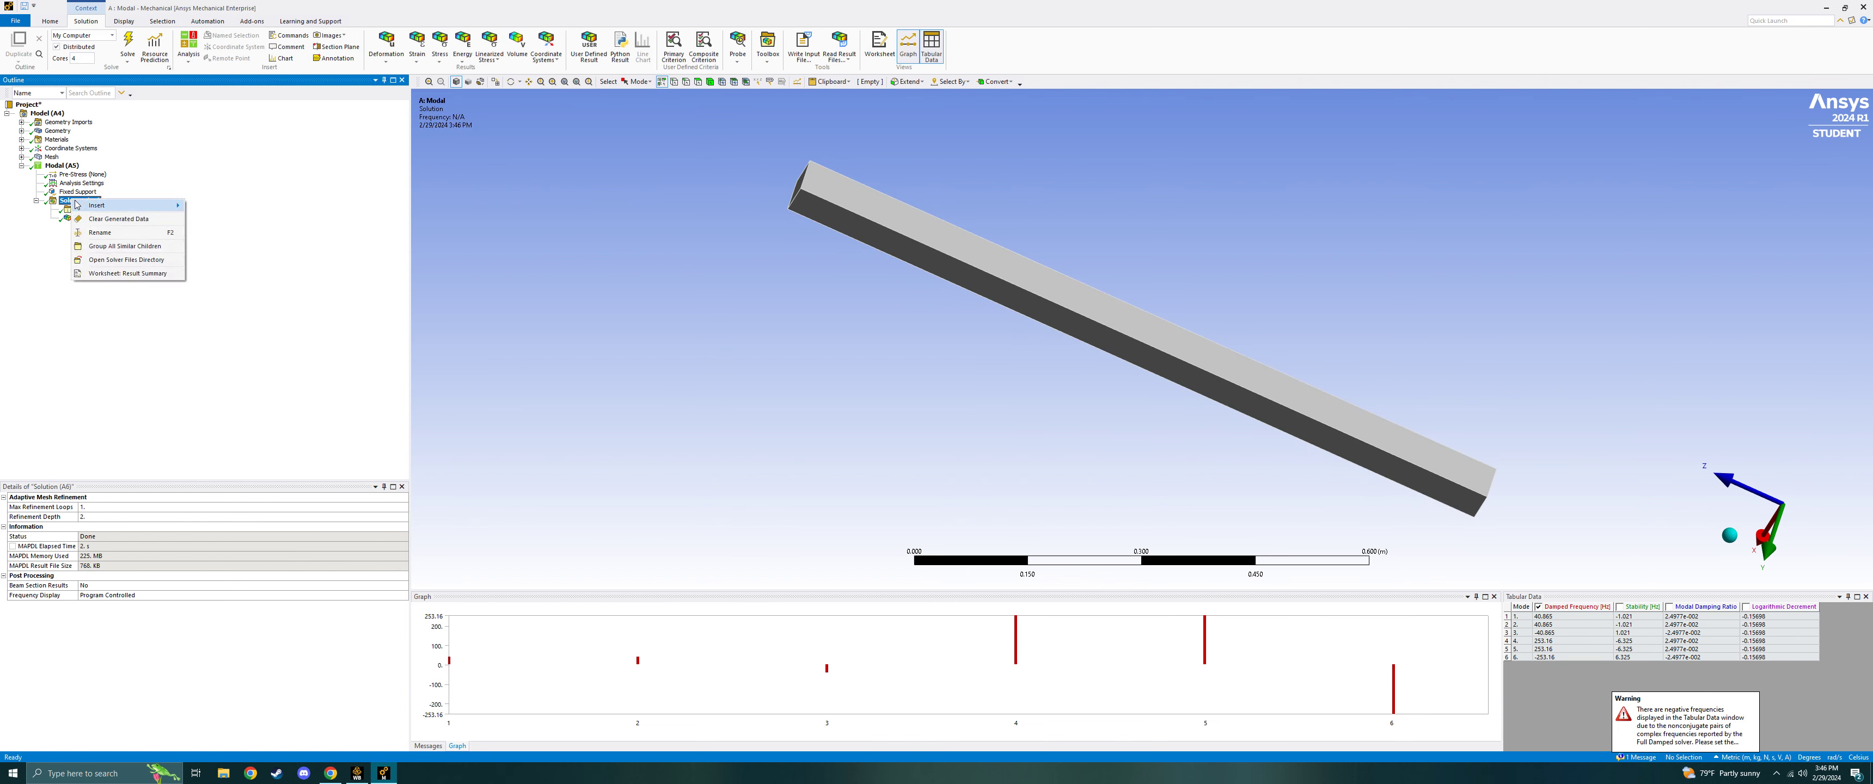
pyautogui.moveTo(99, 211)
pyautogui.moveTo(247, 210)
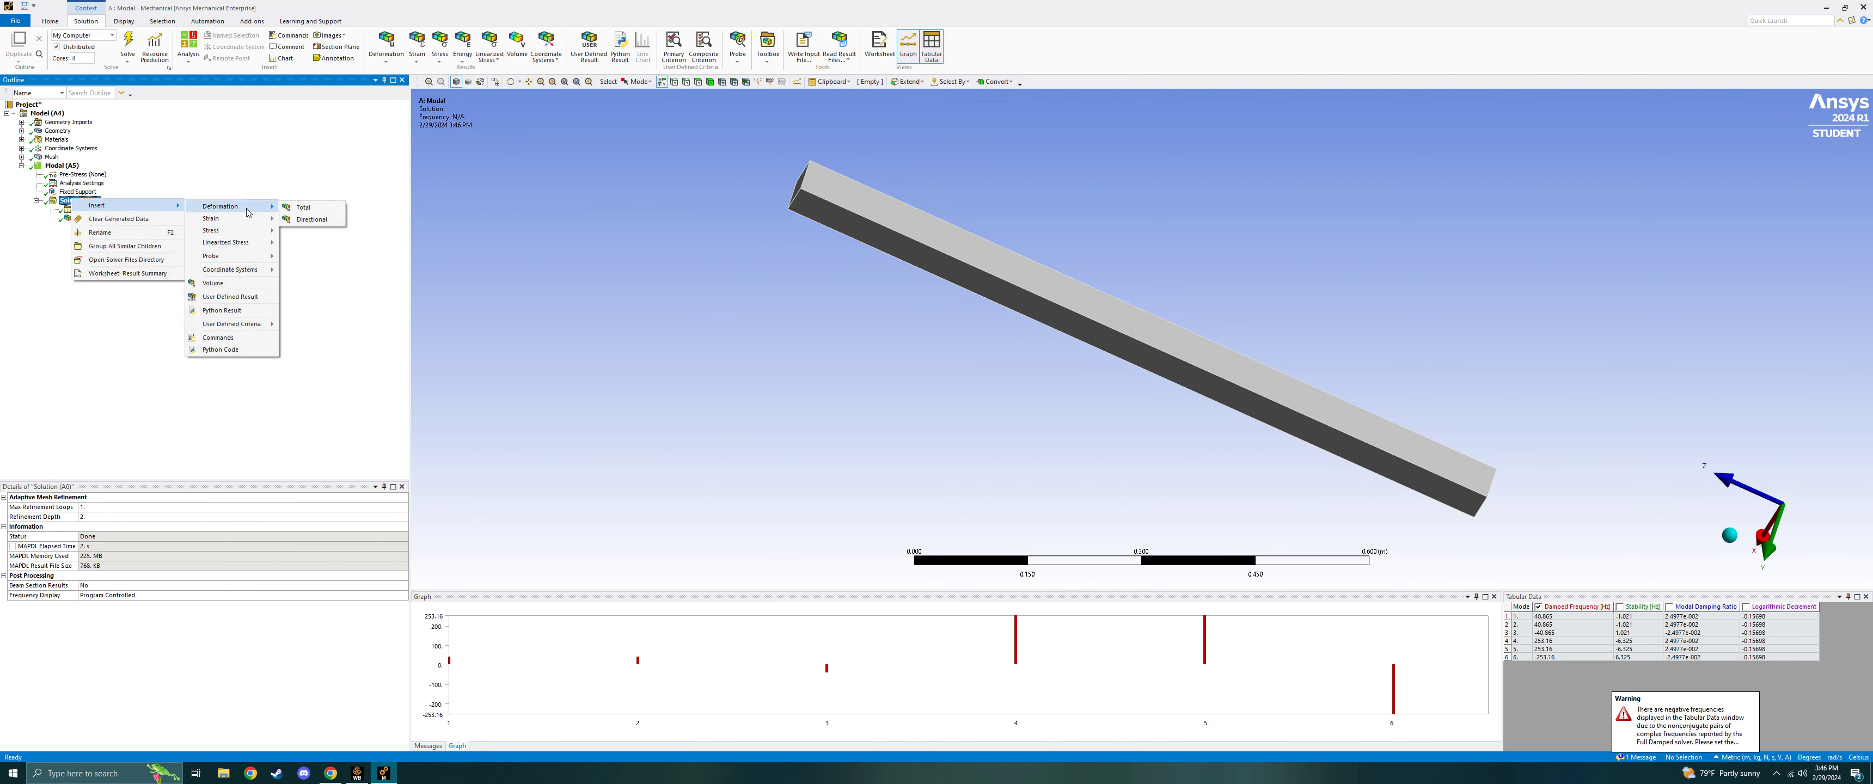
pyautogui.click(313, 220)
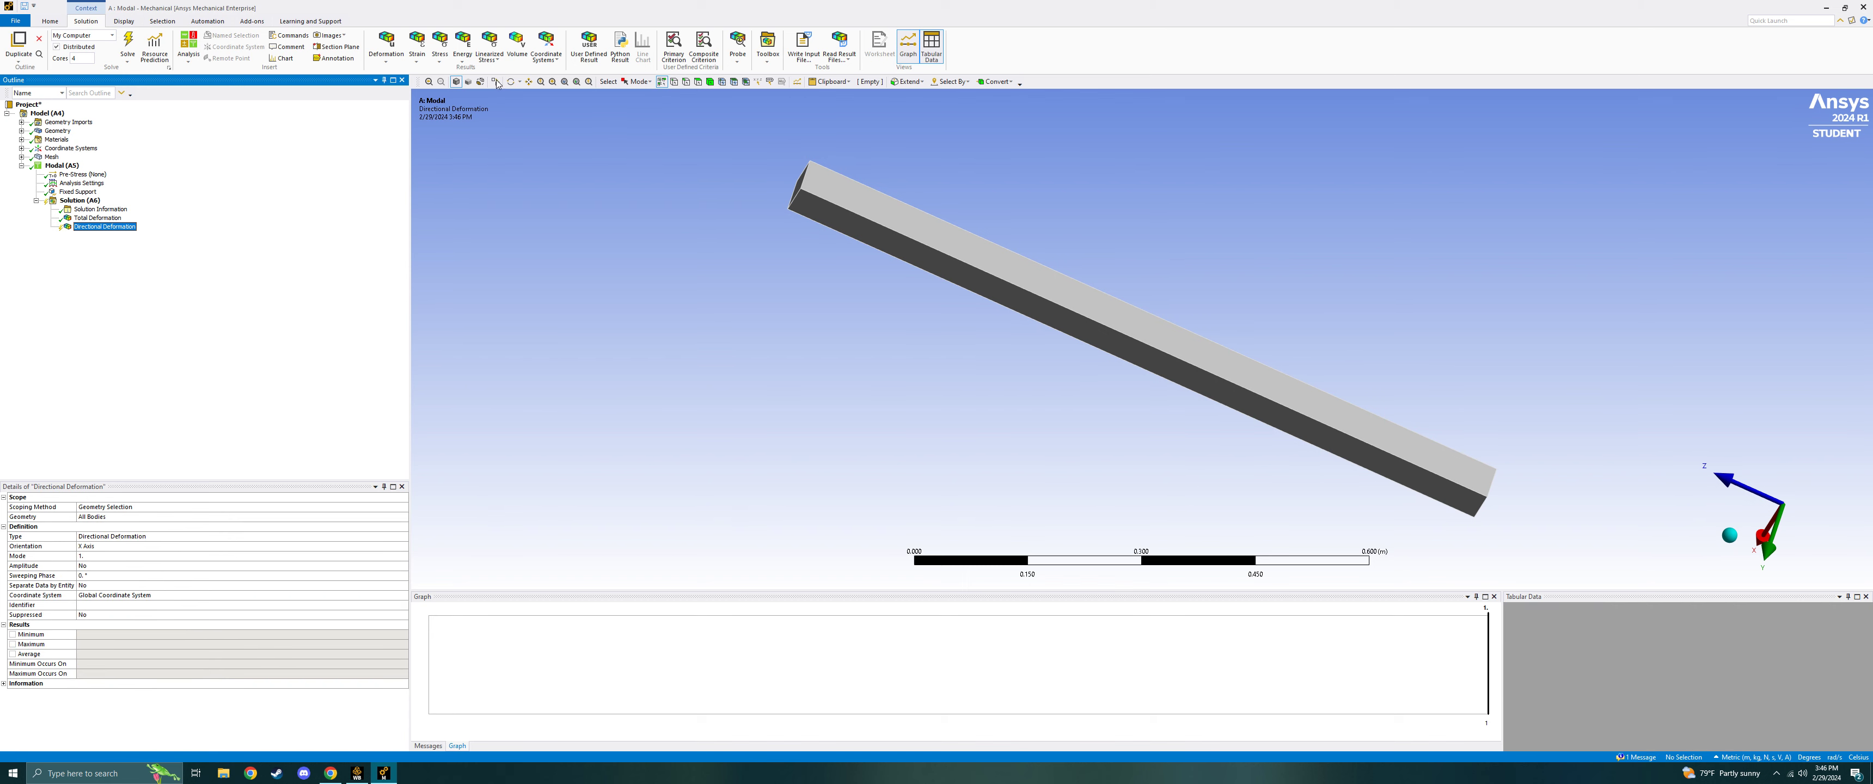
pyautogui.rightClick(76, 201)
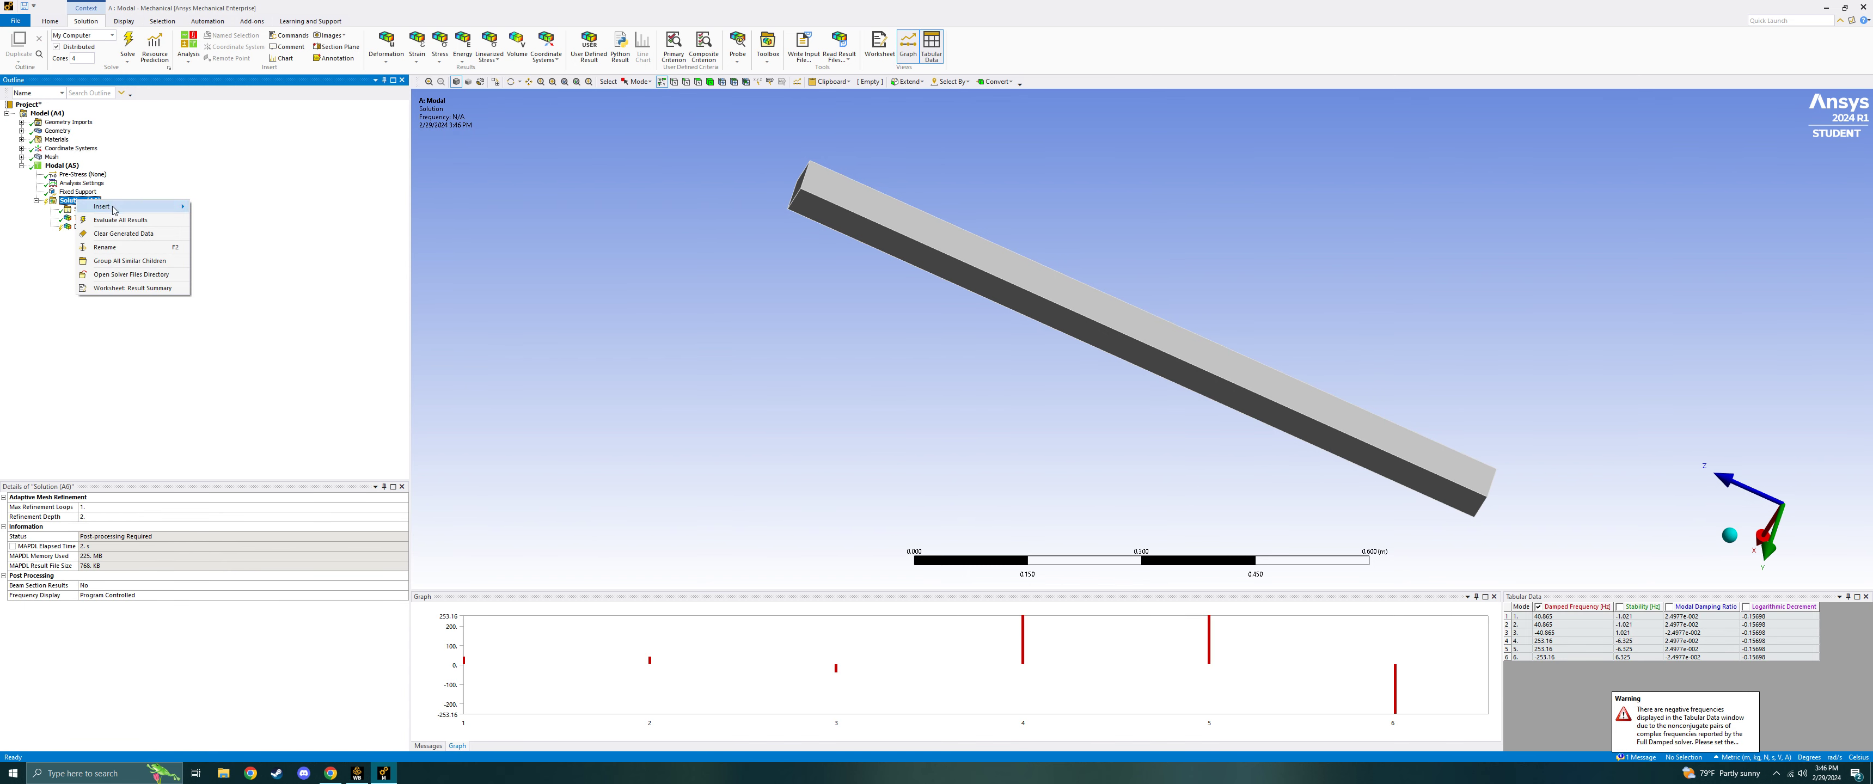
pyautogui.moveTo(113, 210)
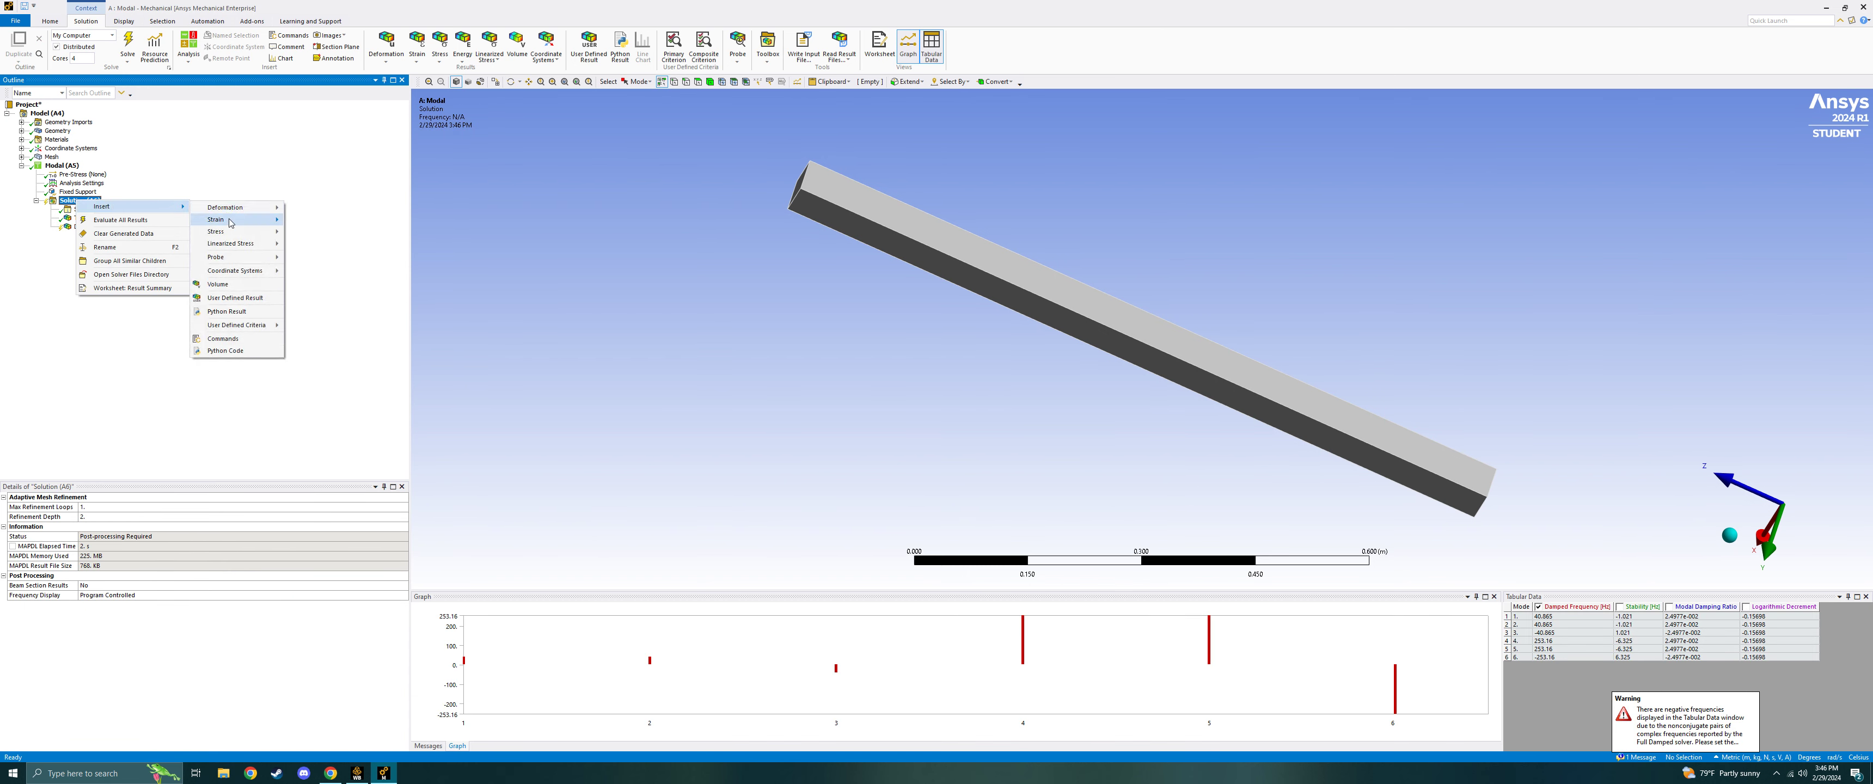
pyautogui.click(144, 379)
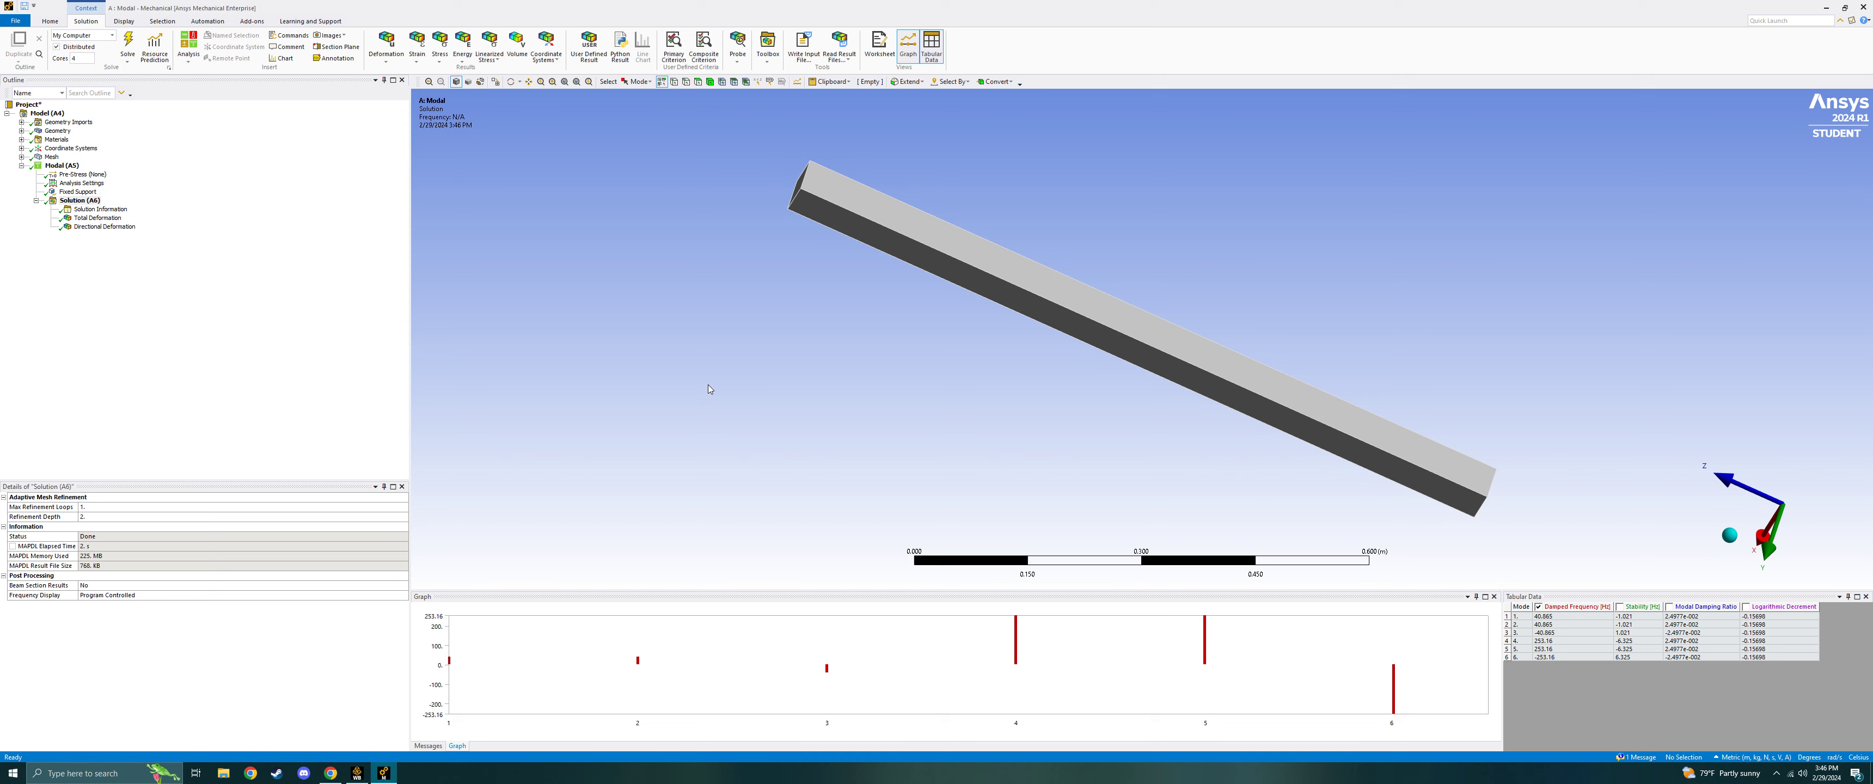
# Compare the directional deformation result of the square beam with its total deformation result.
pyautogui.moveTo(1083, 419)
pyautogui.mouseDown(button='middle')
pyautogui.moveTo(1083, 281)
pyautogui.moveTo(1112, 213)
pyautogui.moveTo(1212, 406)
pyautogui.moveTo(1121, 443)
pyautogui.mouseUp(button='middle')
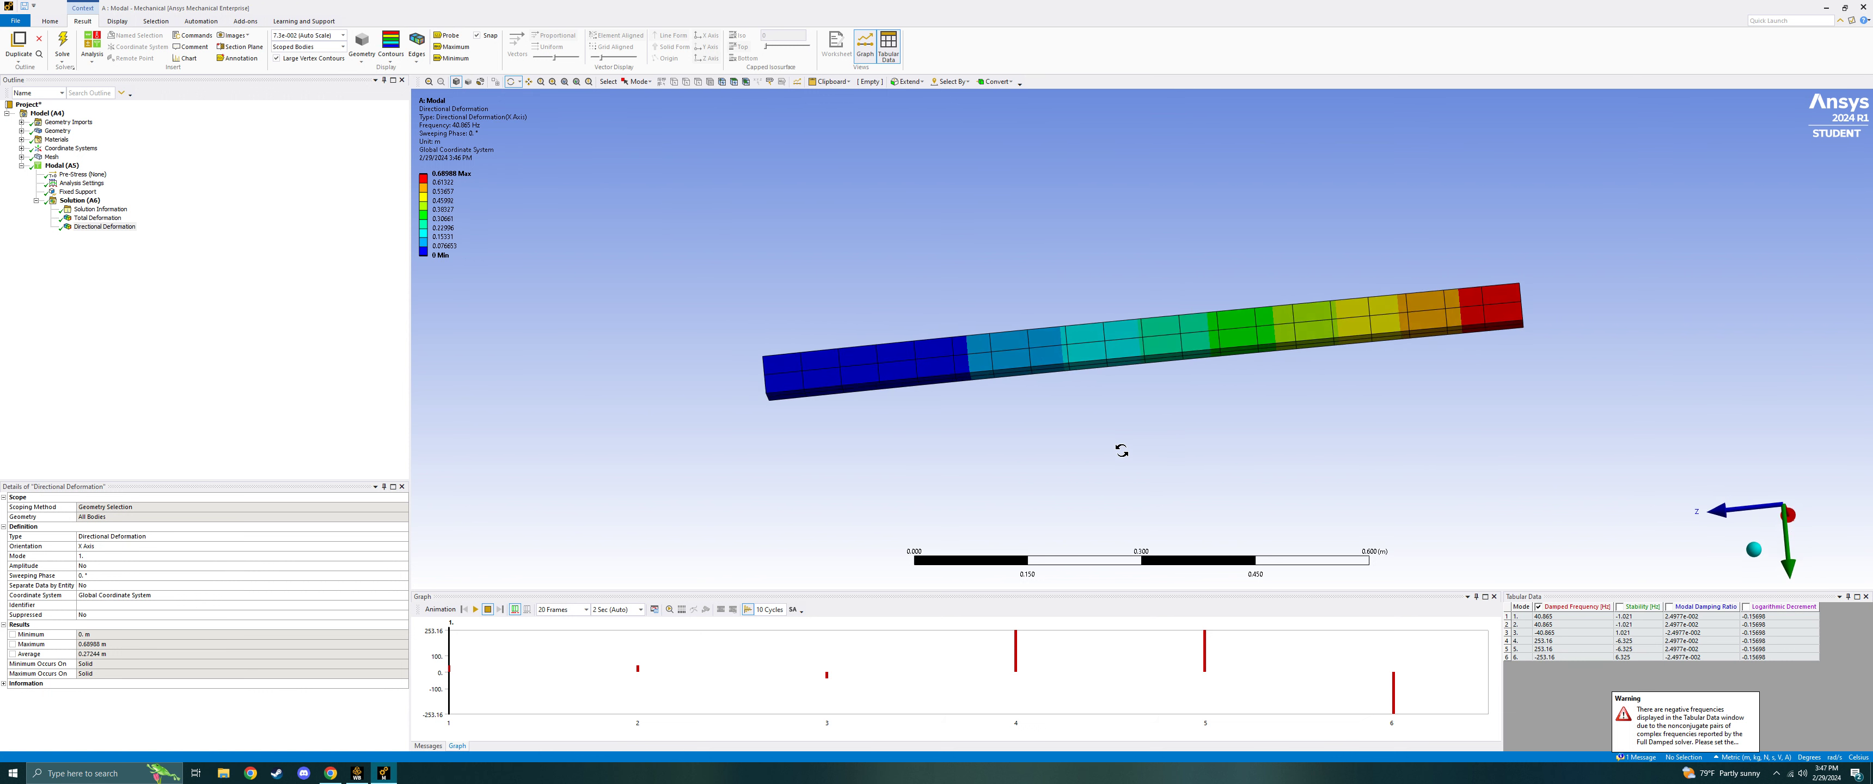
pyautogui.click(93, 218)
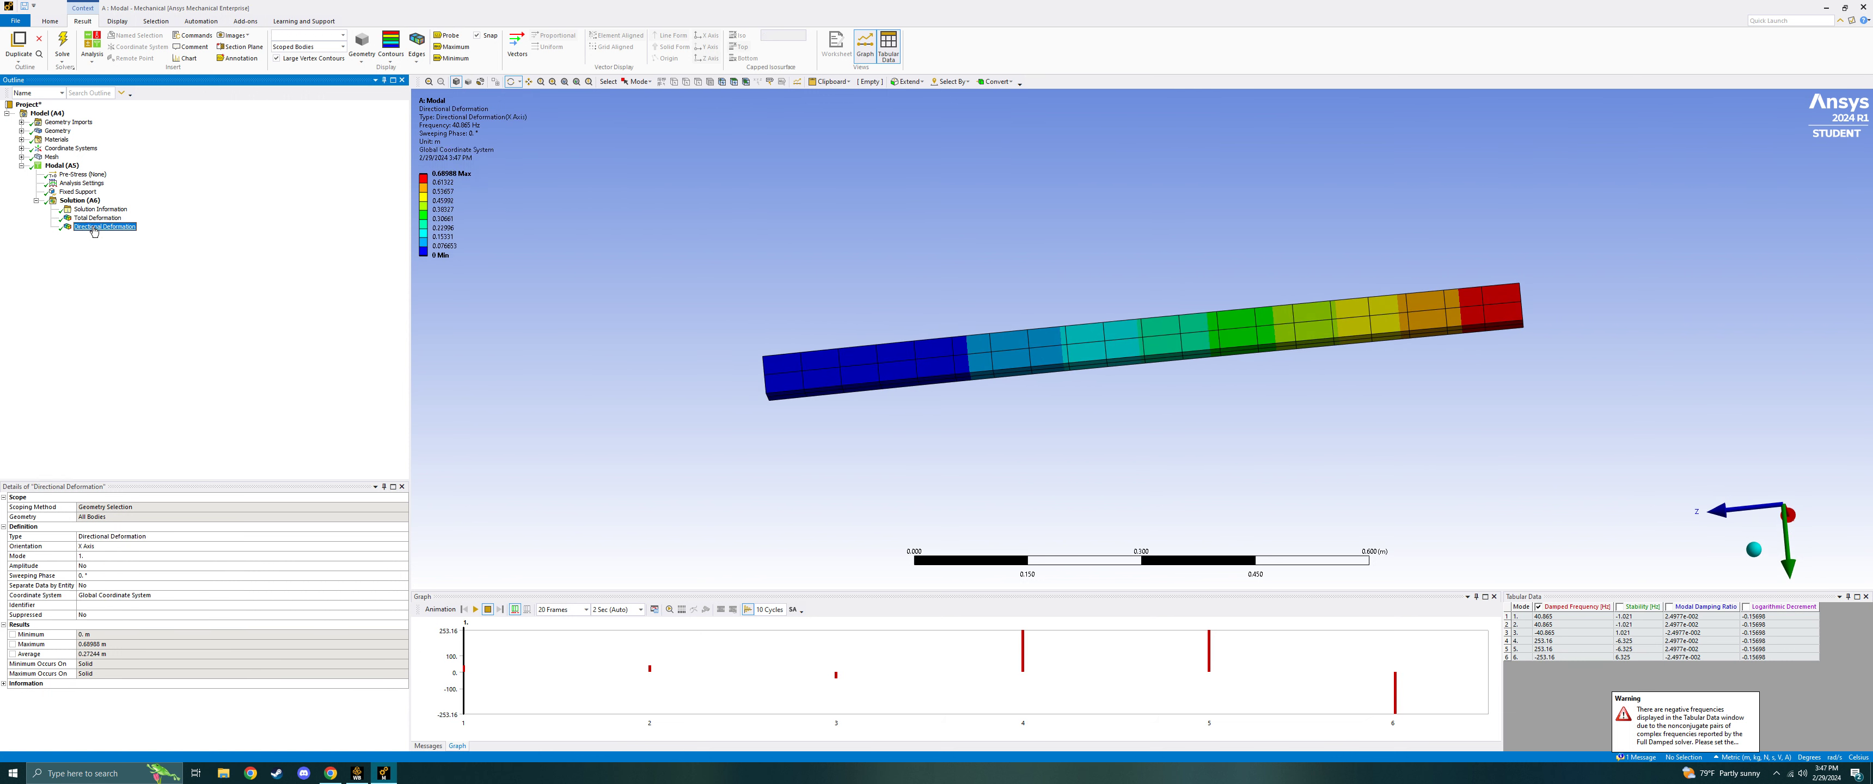
pyautogui.click(97, 228)
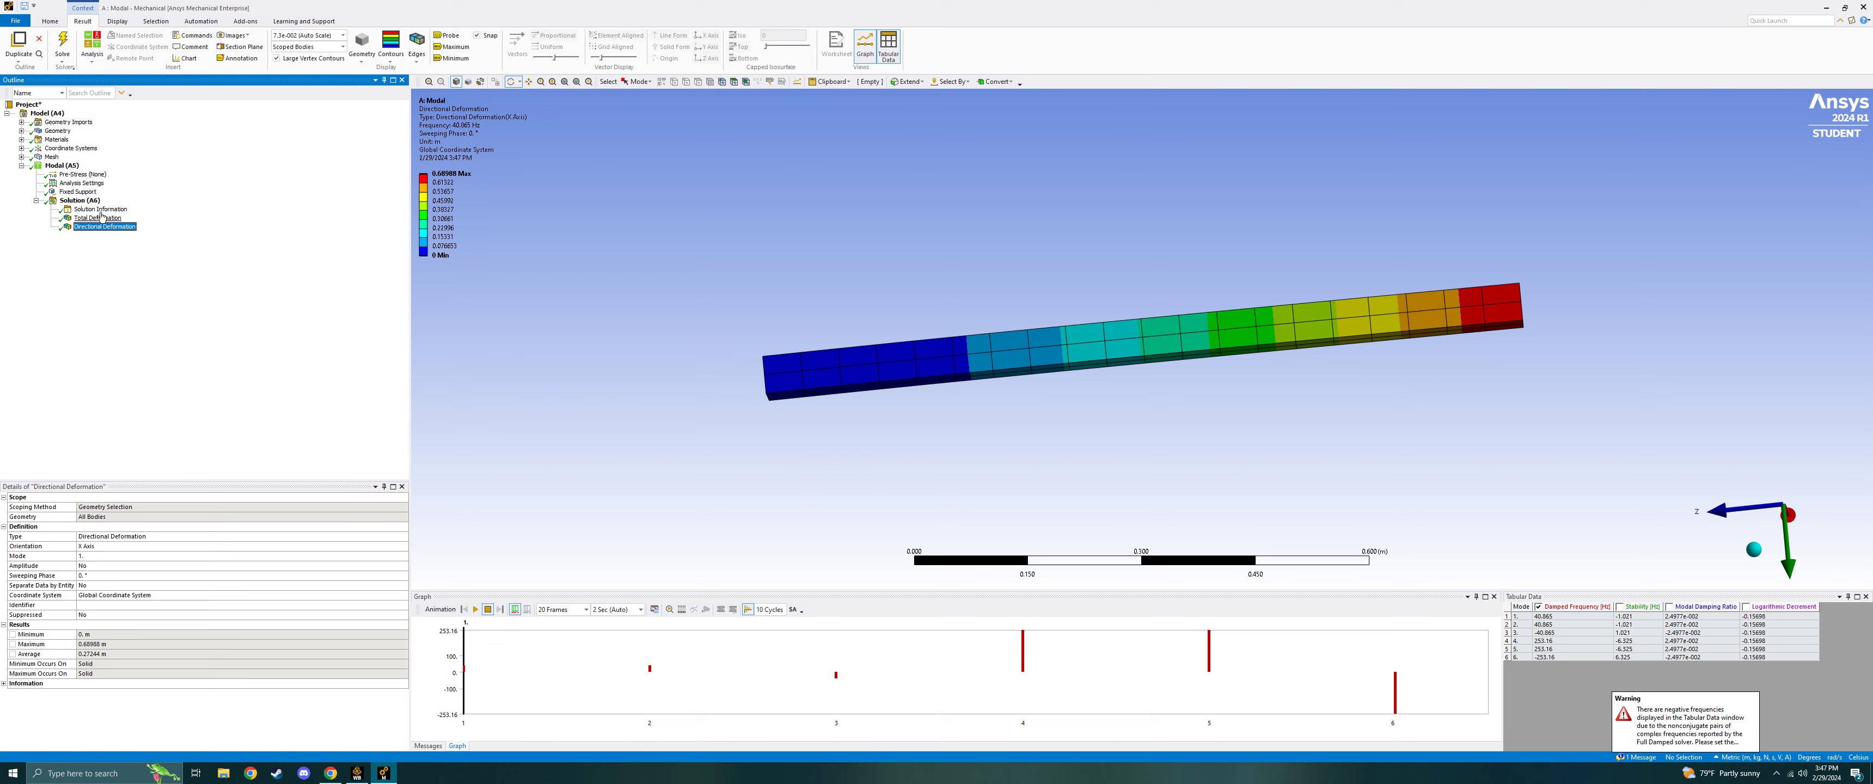
pyautogui.click(101, 217)
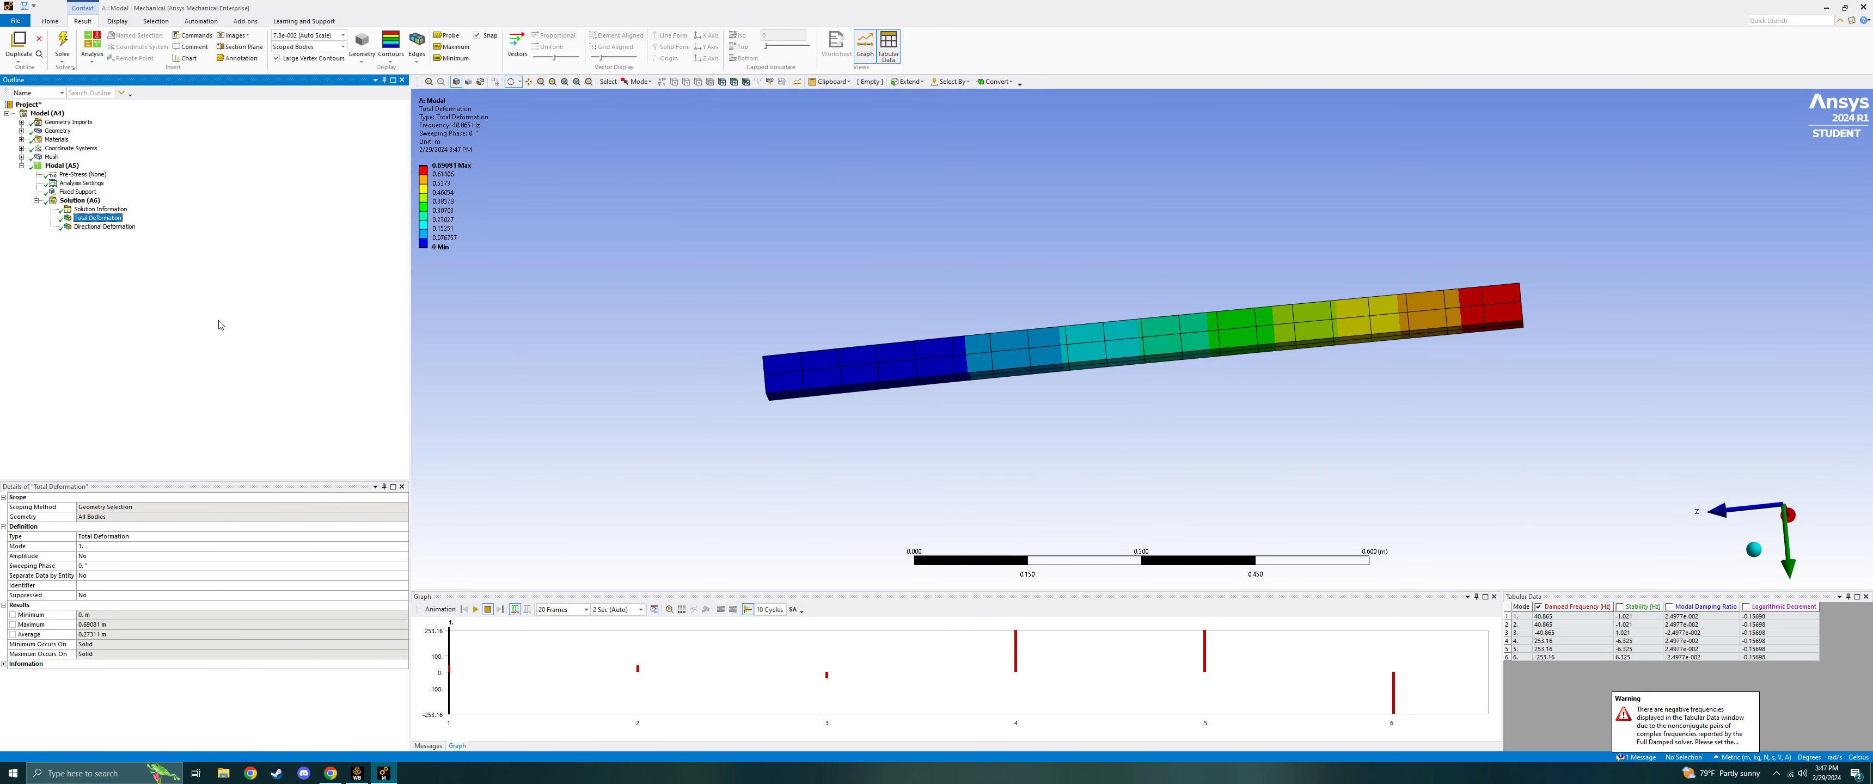
pyautogui.moveTo(996, 435); pyautogui.dragTo(906, 438)
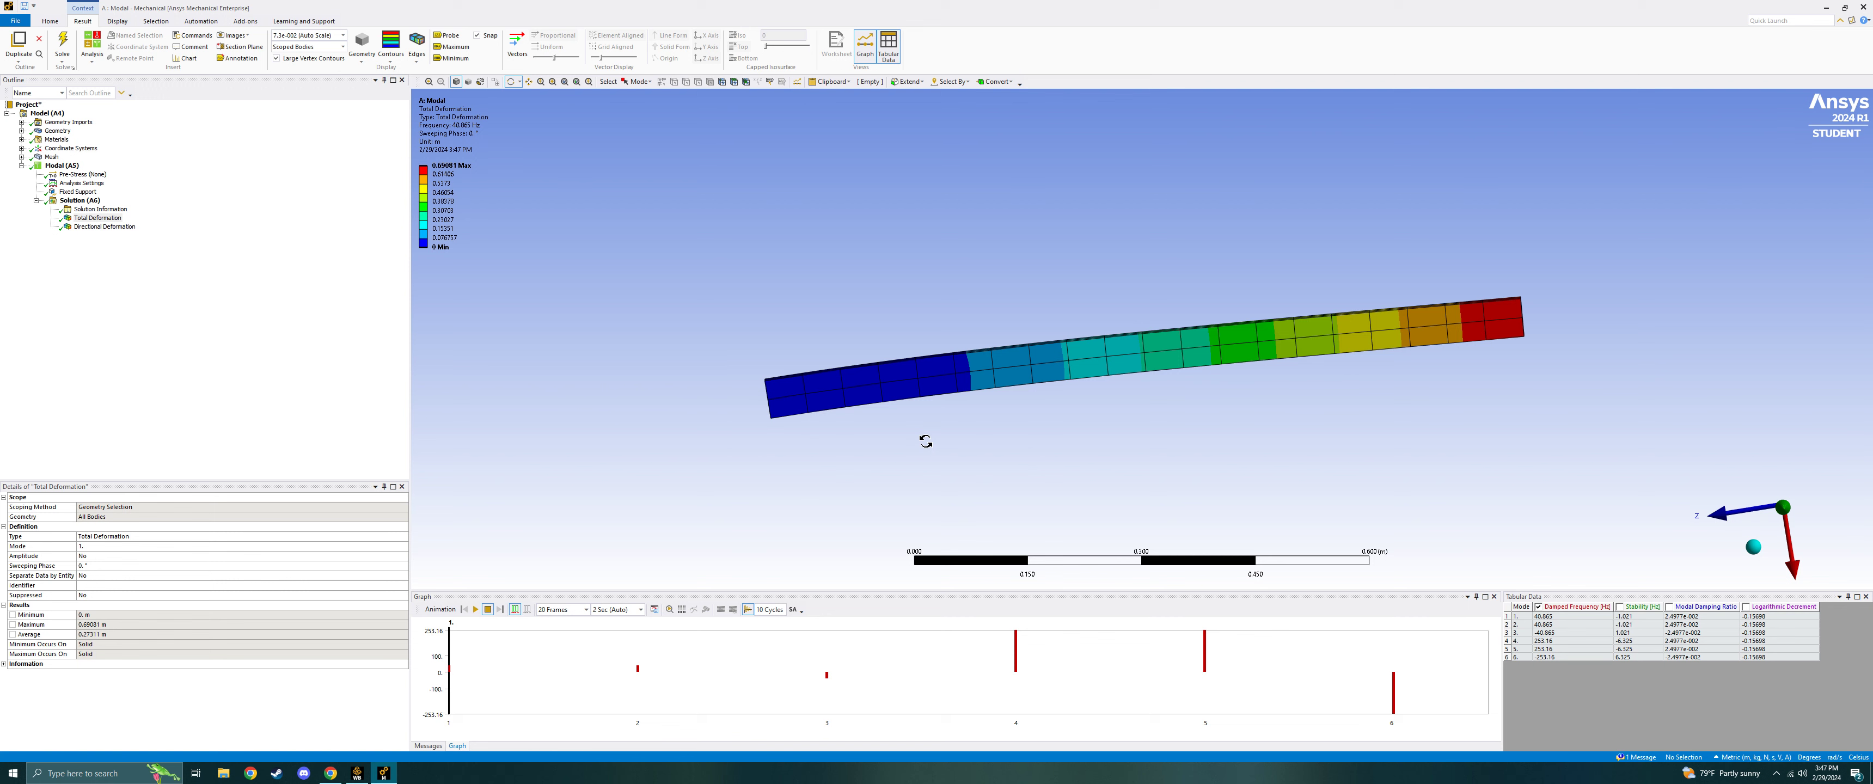
pyautogui.hotkey('alt', 'z')
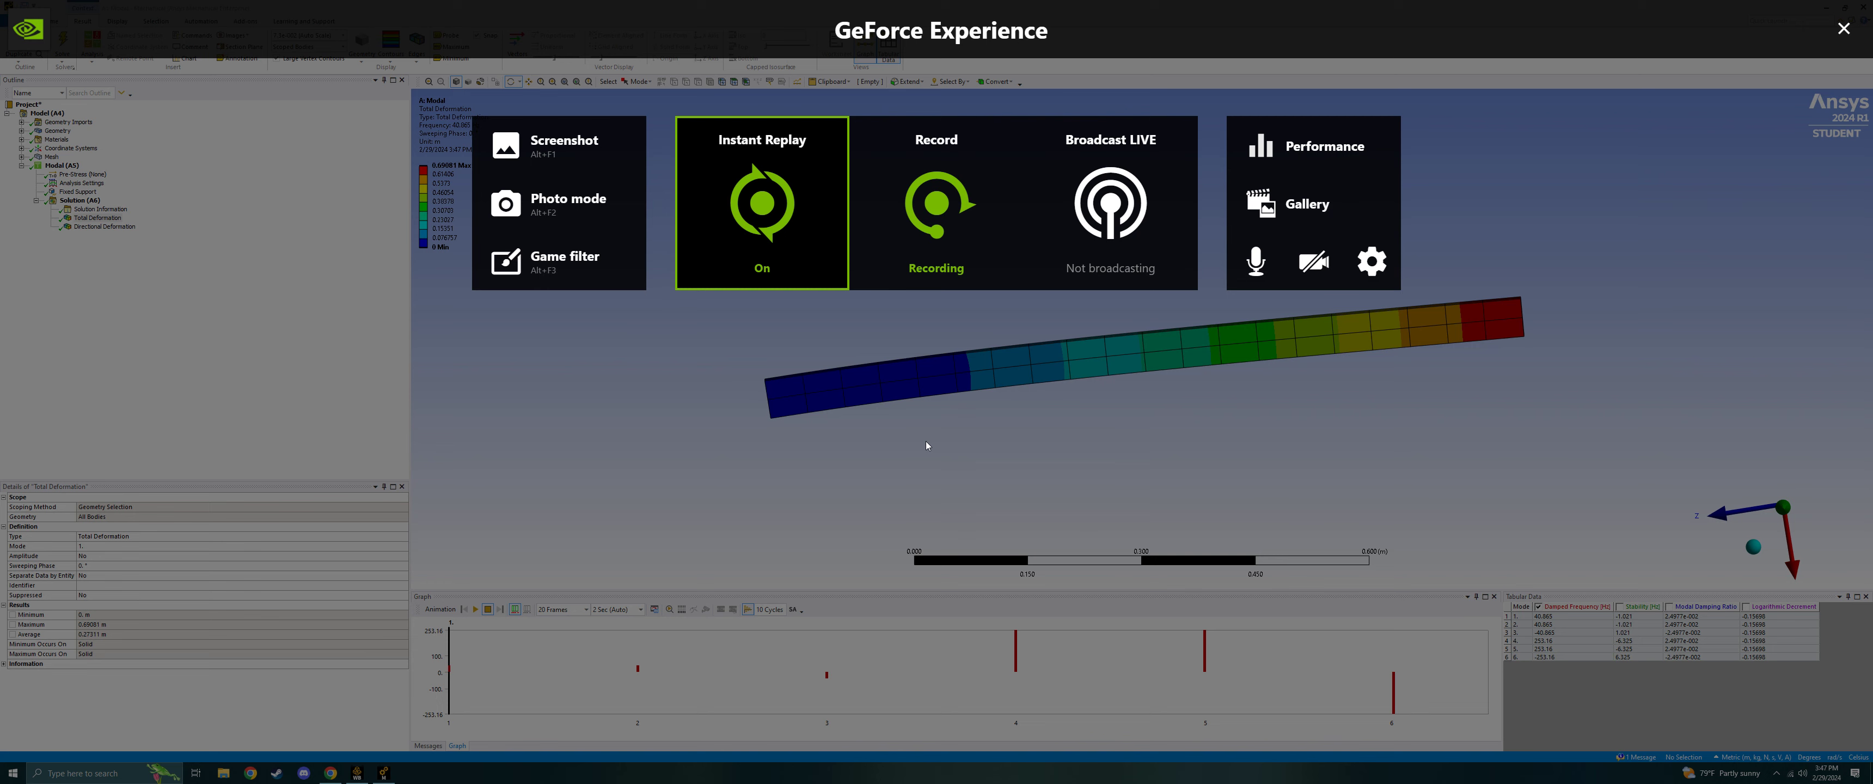